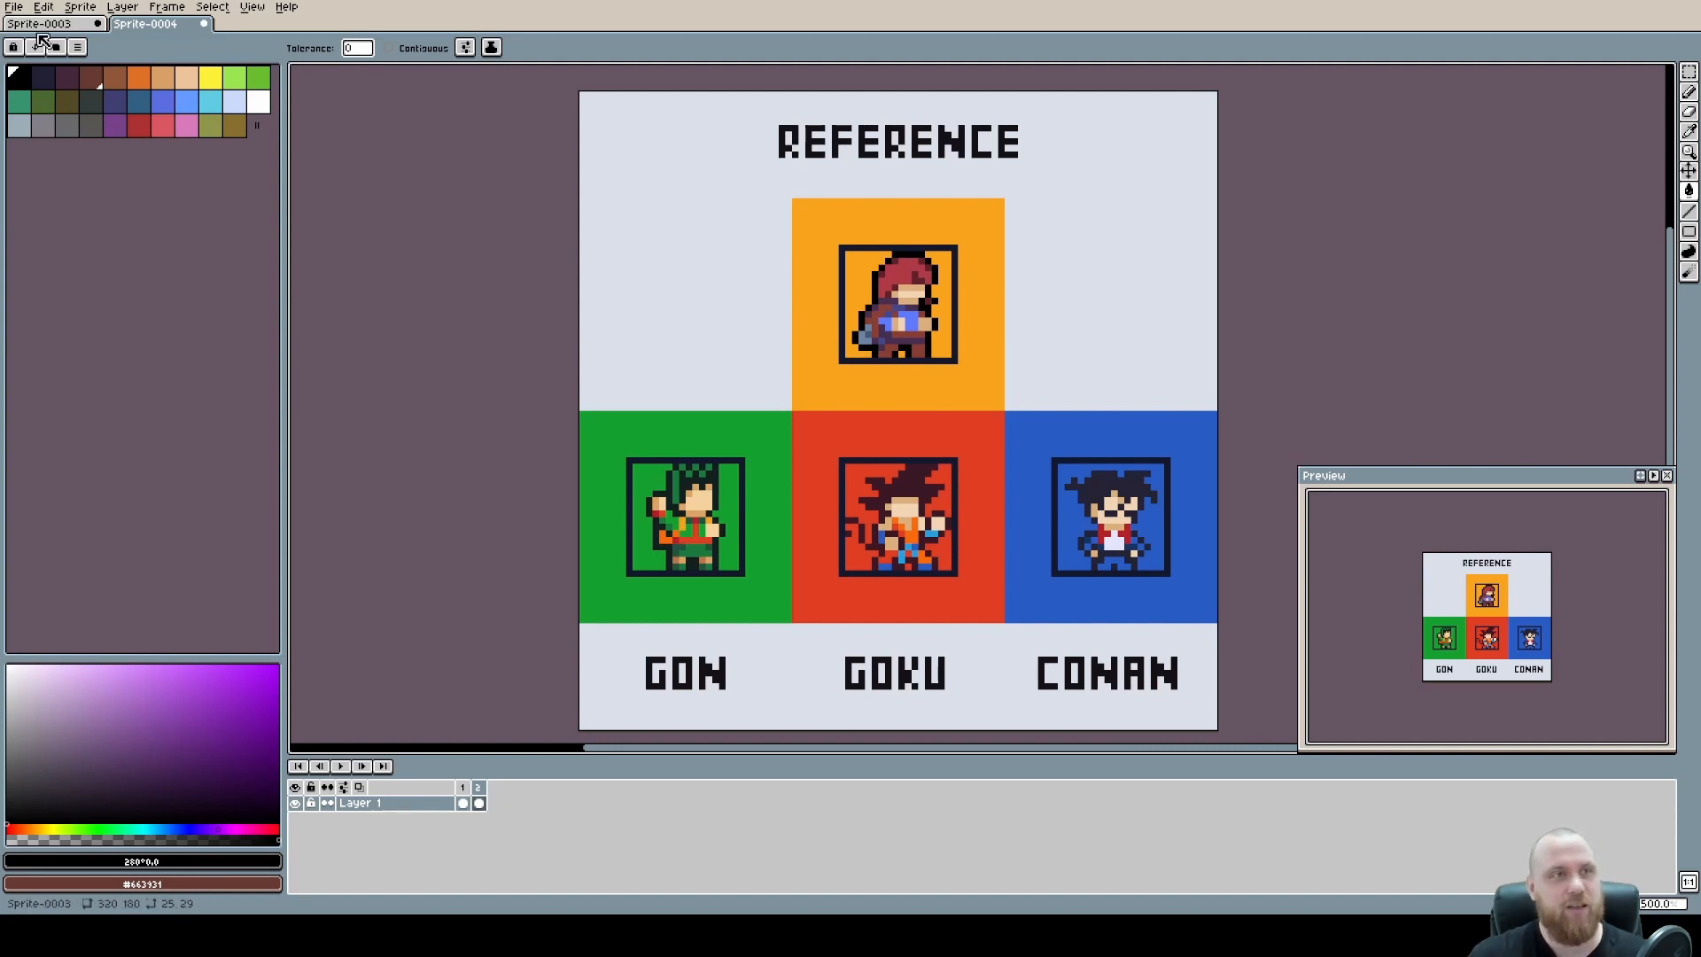
# Switch to the Sprite-0003 cabin scene and sample the near-black outline colour #0e0a10 beside the red-haired character's head.
pyautogui.hotkey('ctrl', 'Tab')
pyautogui.scroll(-3, 923, 418)
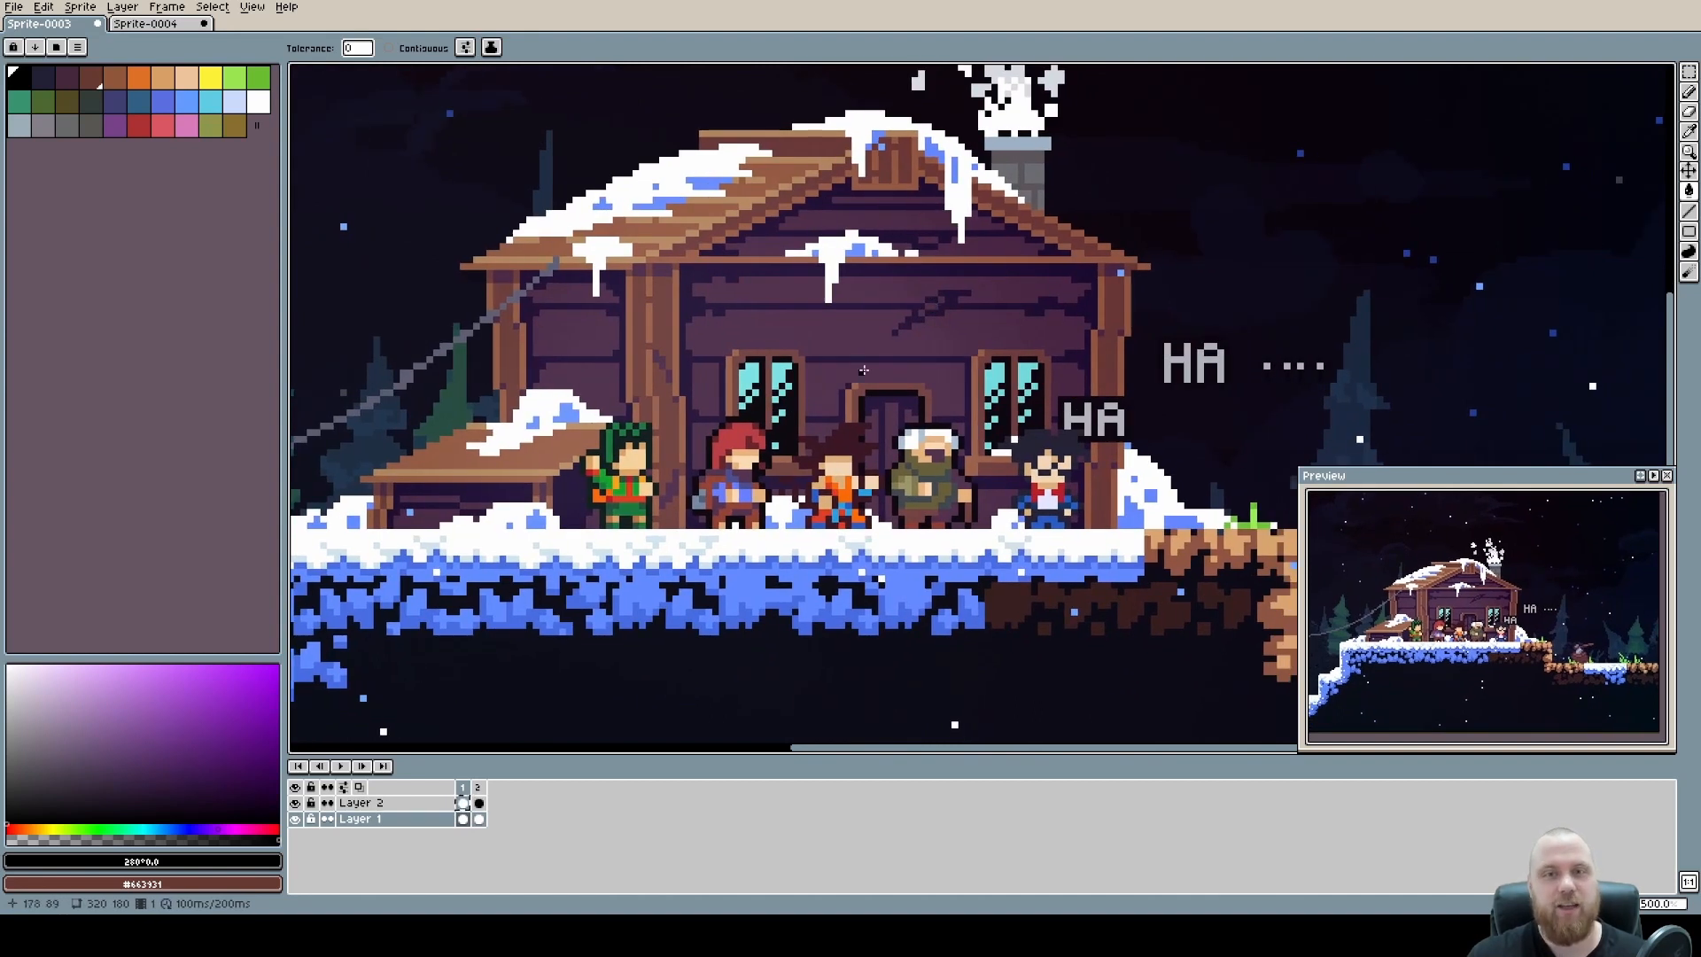
pyautogui.scroll(-1, 1125, 390)
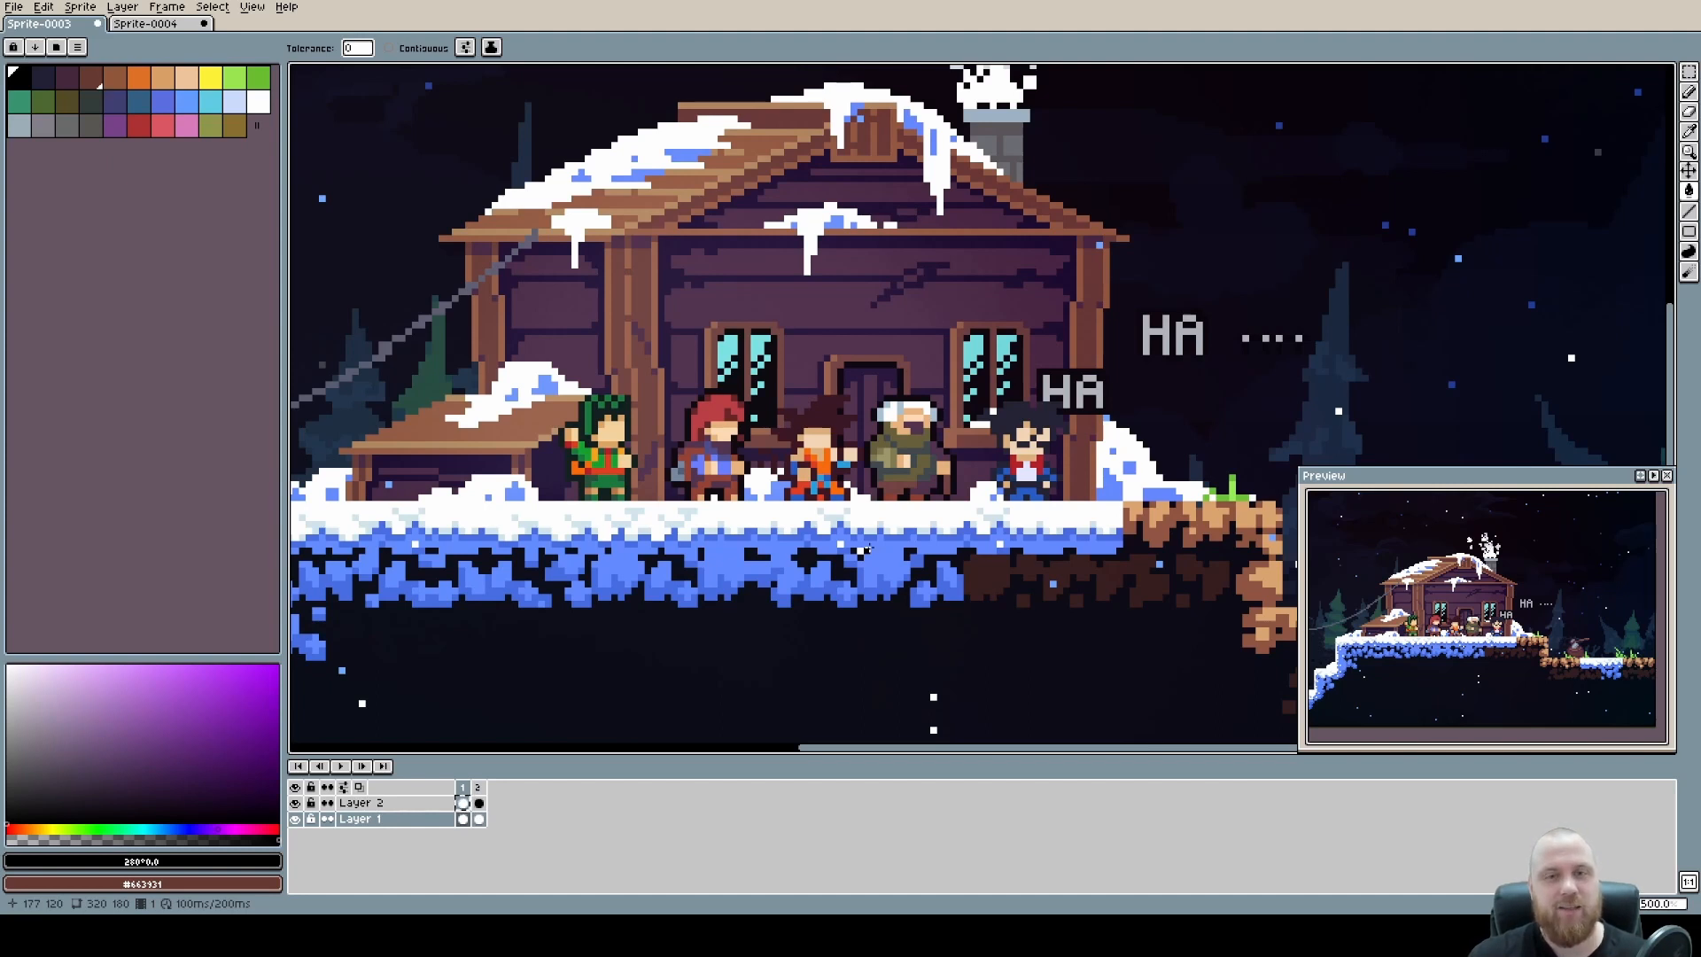
pyautogui.scroll(5, 669, 419)
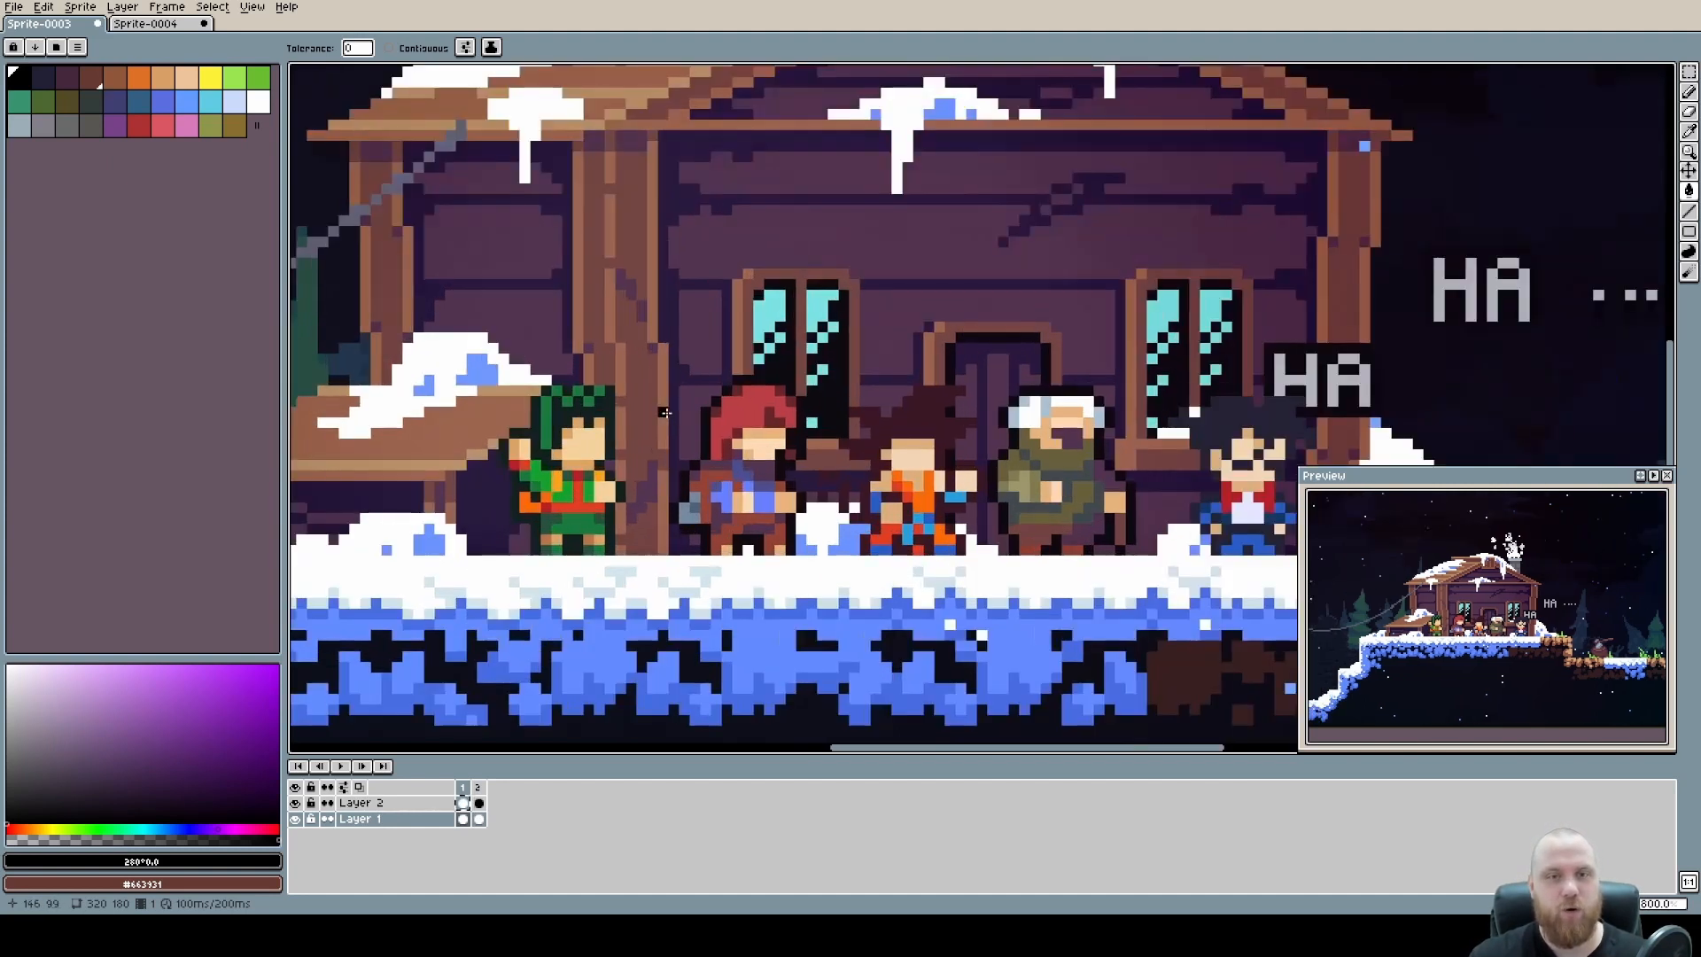
pyautogui.scroll(1, 688, 441)
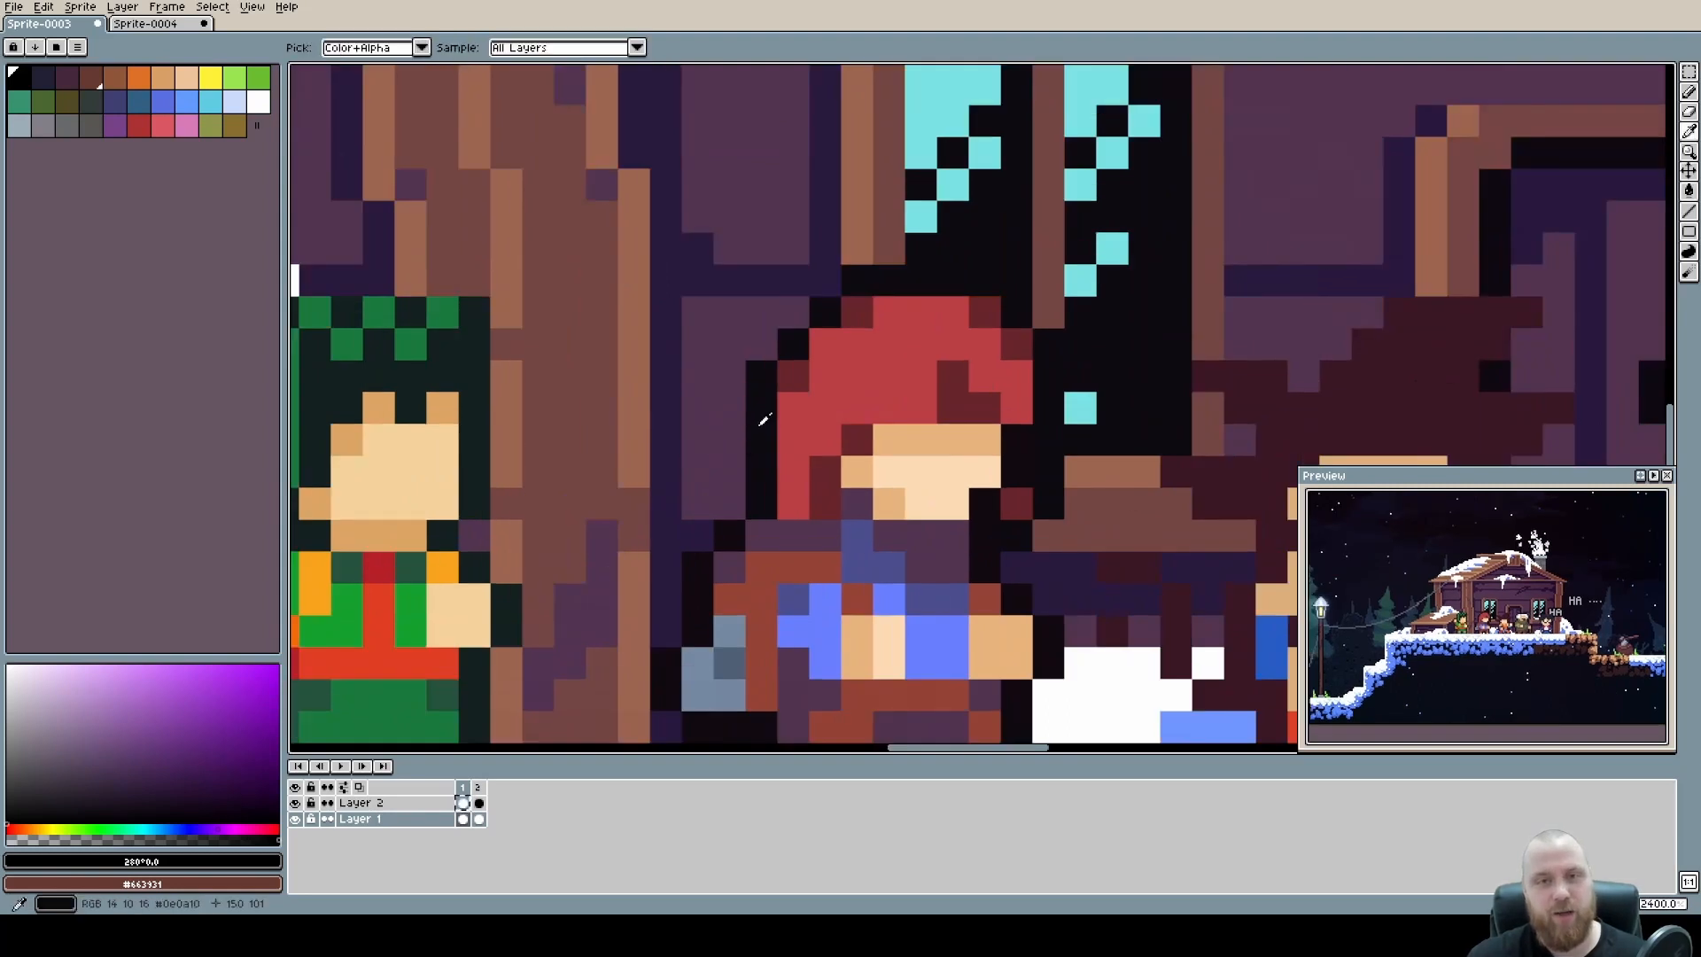
pyautogui.click(107, 812)
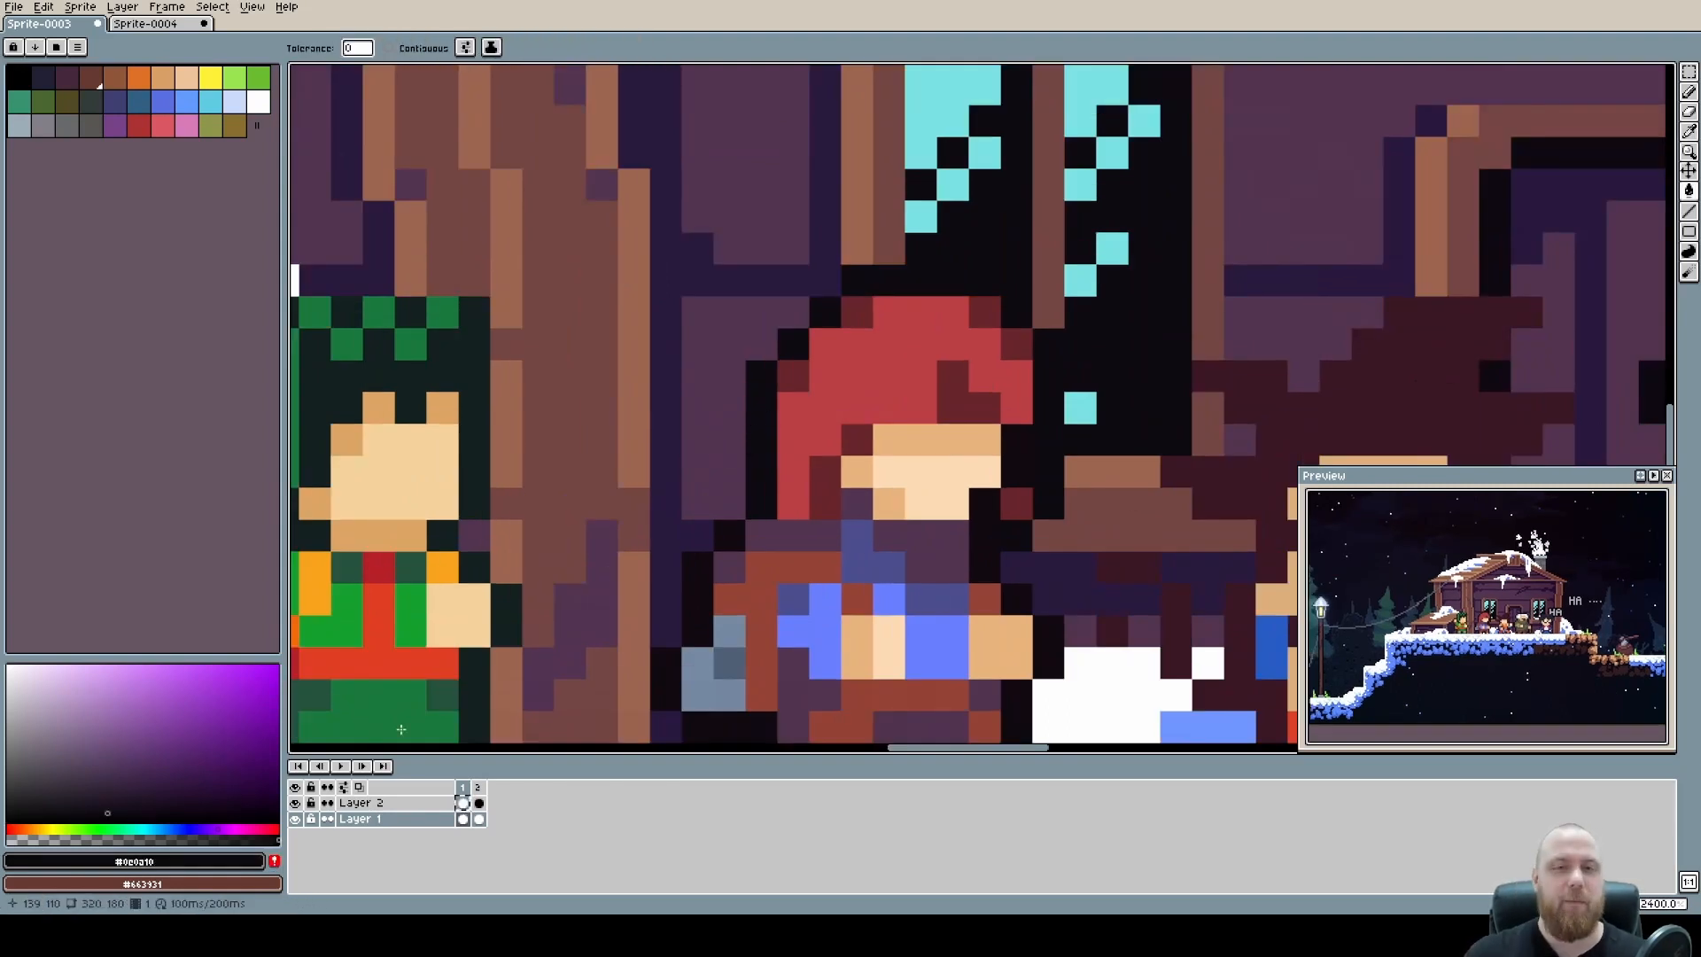
# Examine the outlines and hair colours of the characters standing in front of the cabin.
pyautogui.scroll(-4, 954, 420)
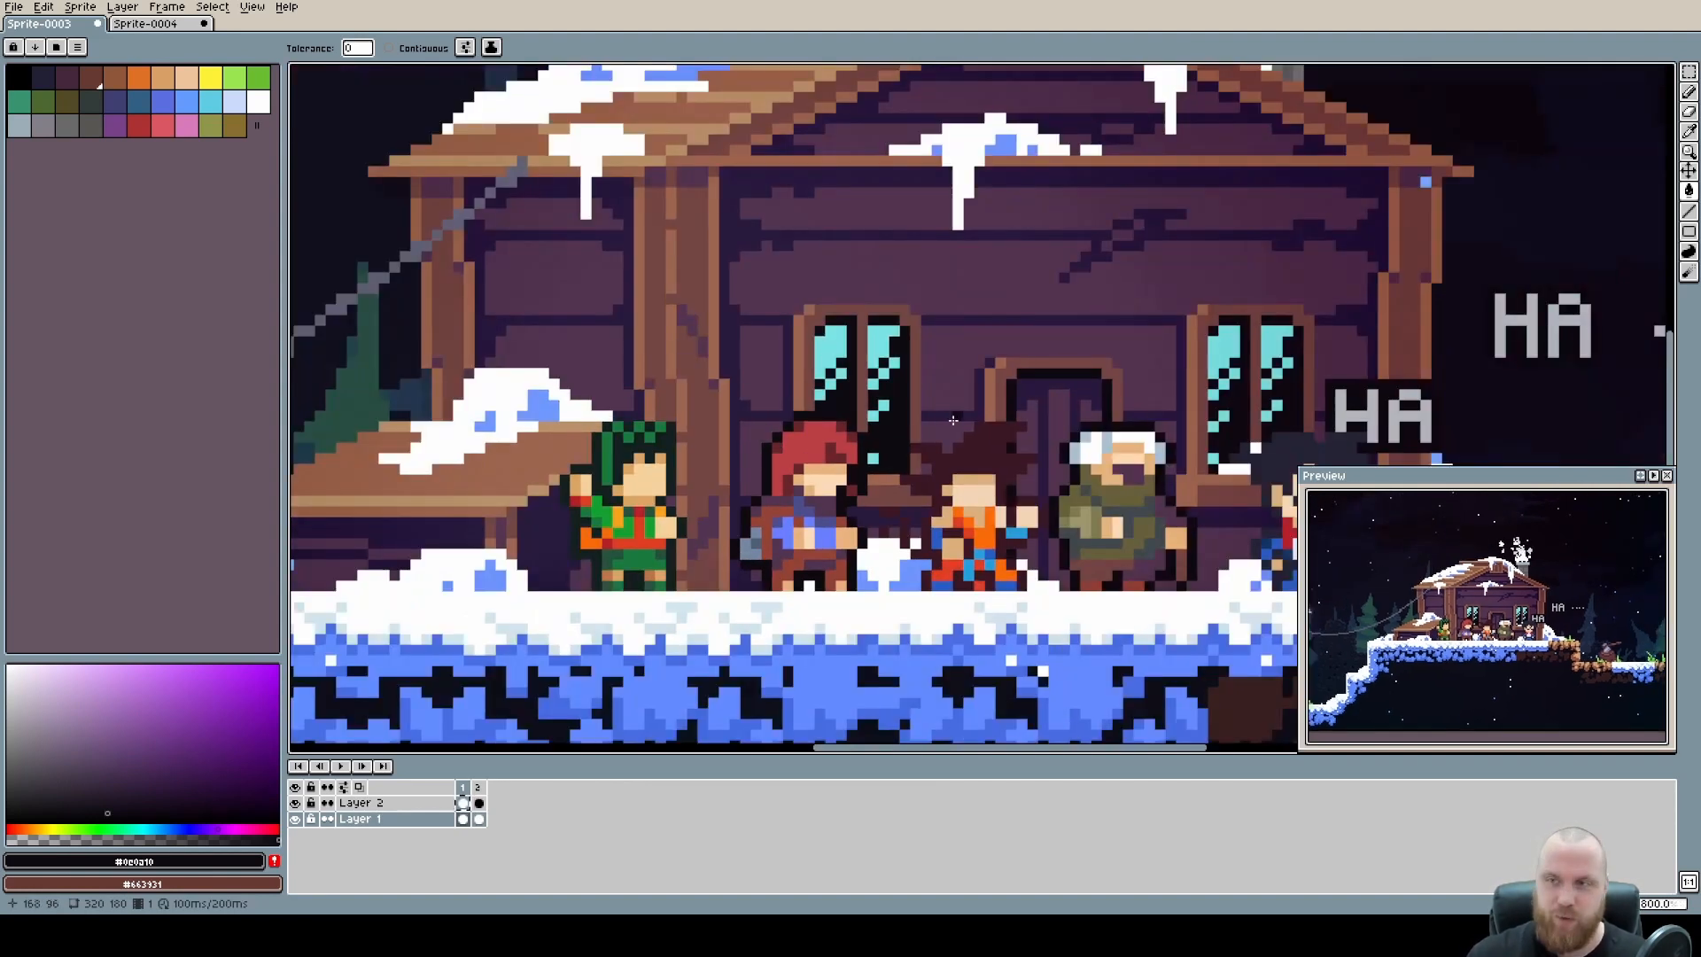
pyautogui.scroll(-2, 953, 420)
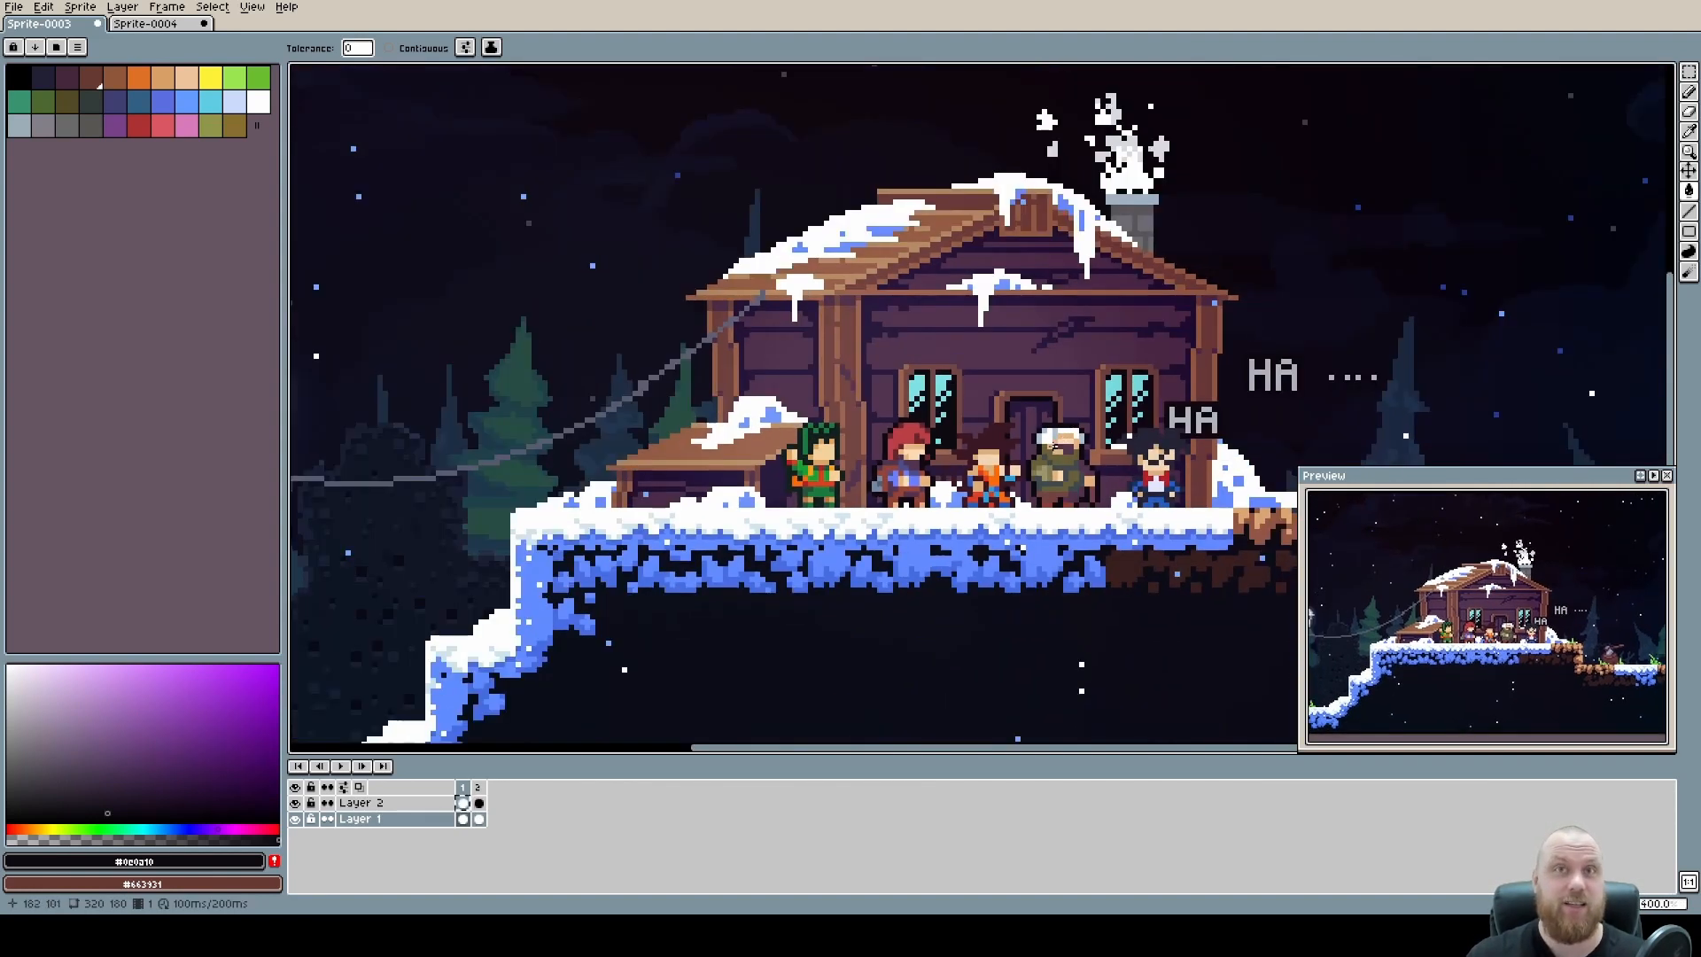
pyautogui.scroll(1, 1044, 451)
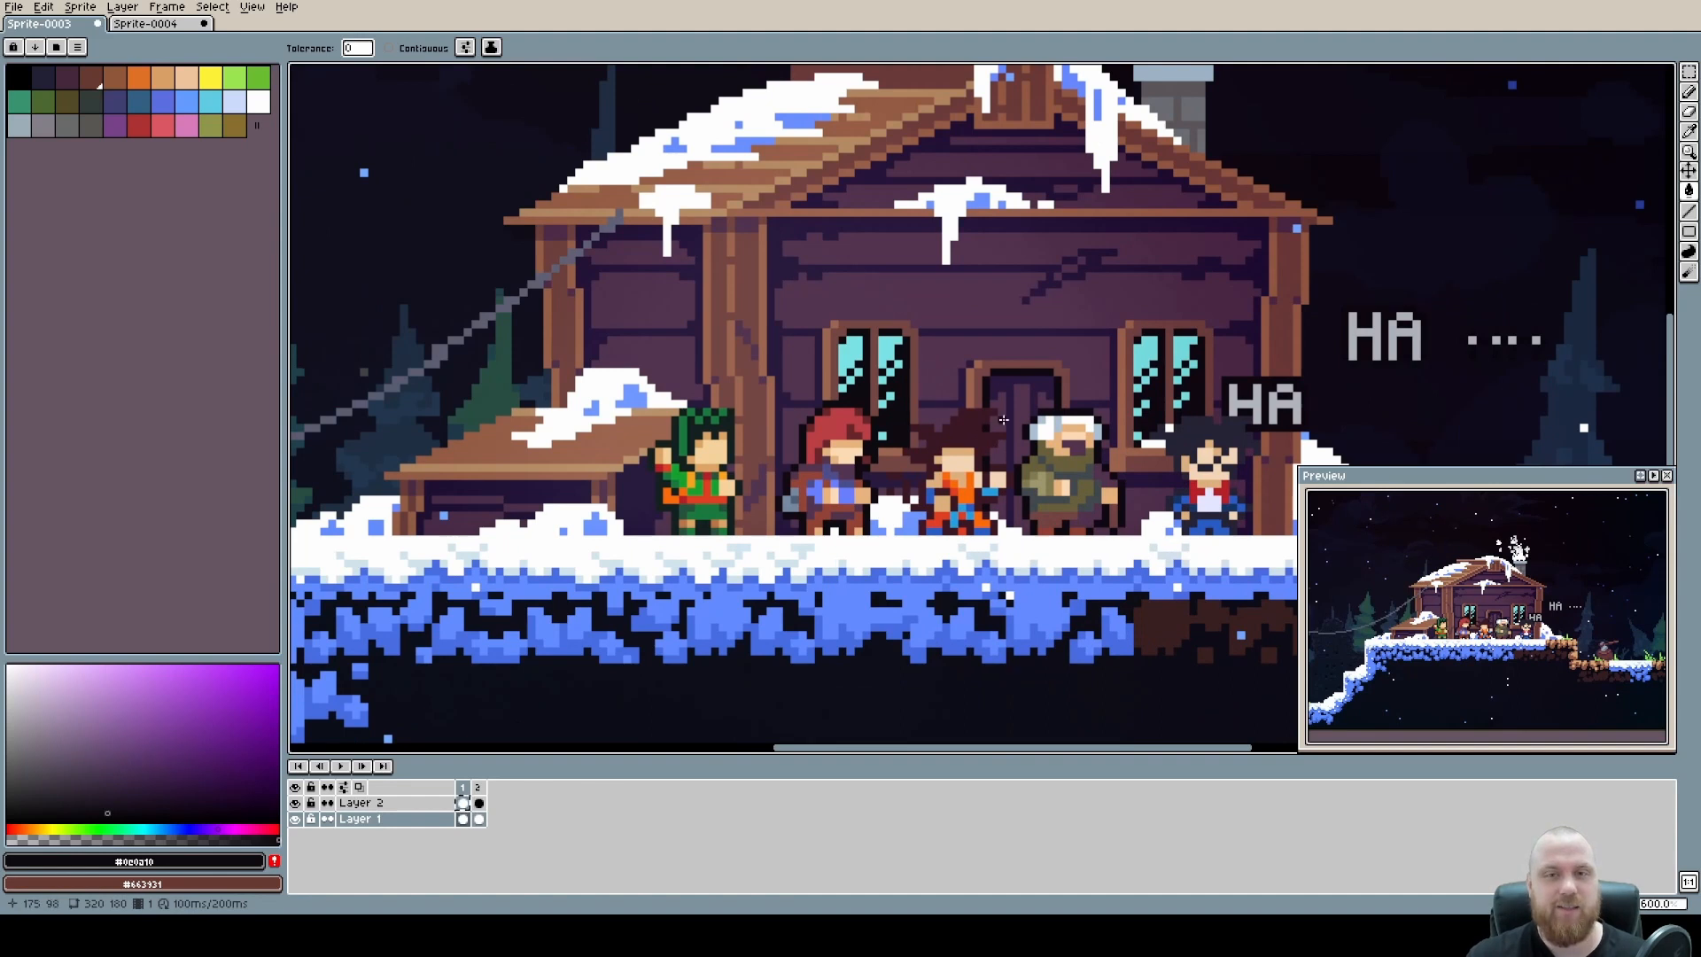
pyautogui.moveTo(989, 426); pyautogui.dragTo(885, 407)
pyautogui.scroll(3, 704, 447)
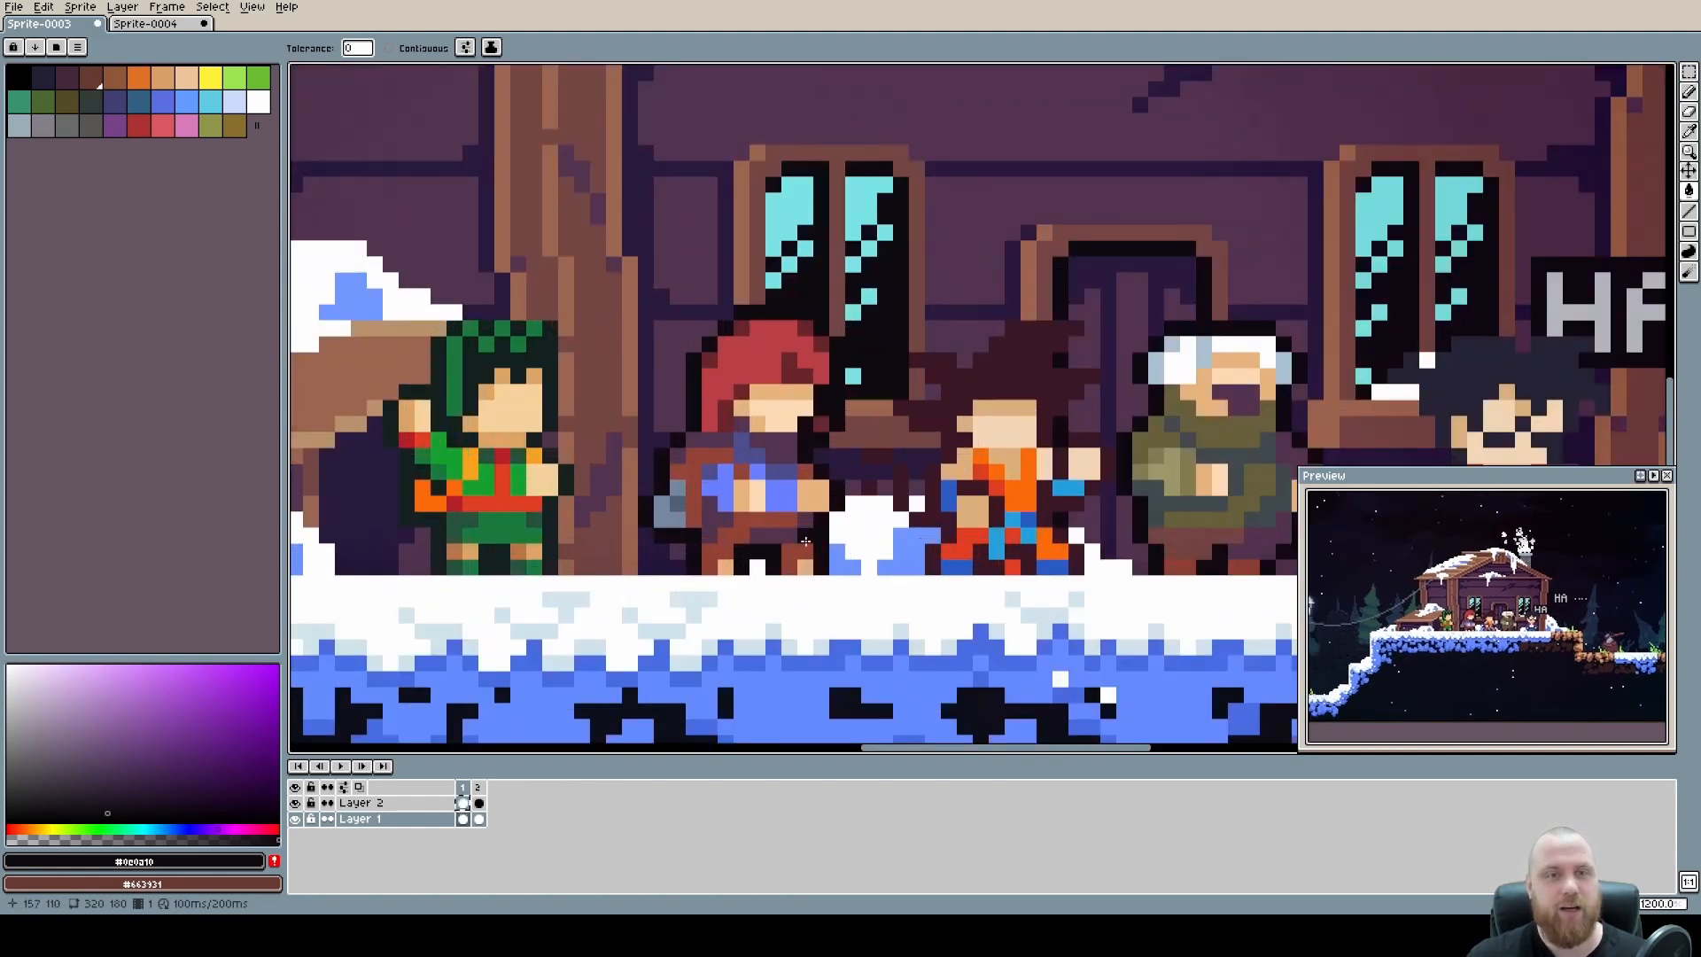
pyautogui.scroll(-2, 854, 471)
pyautogui.hscroll(2, 803, 505)
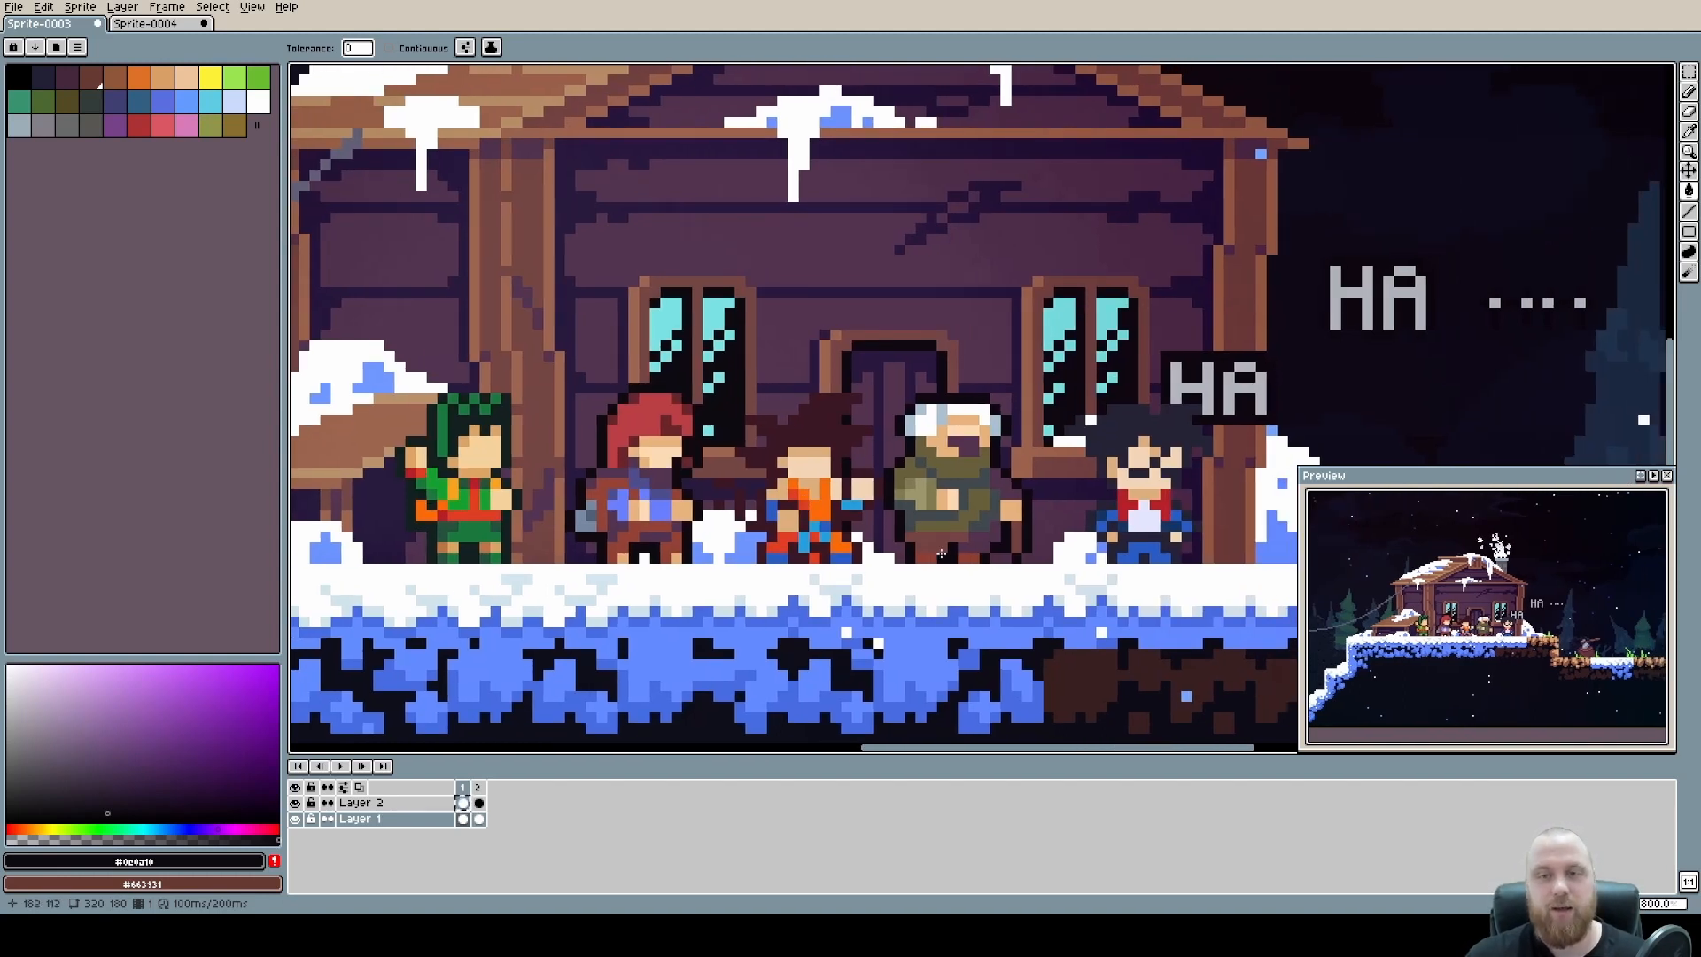
pyautogui.scroll(5, 1024, 469)
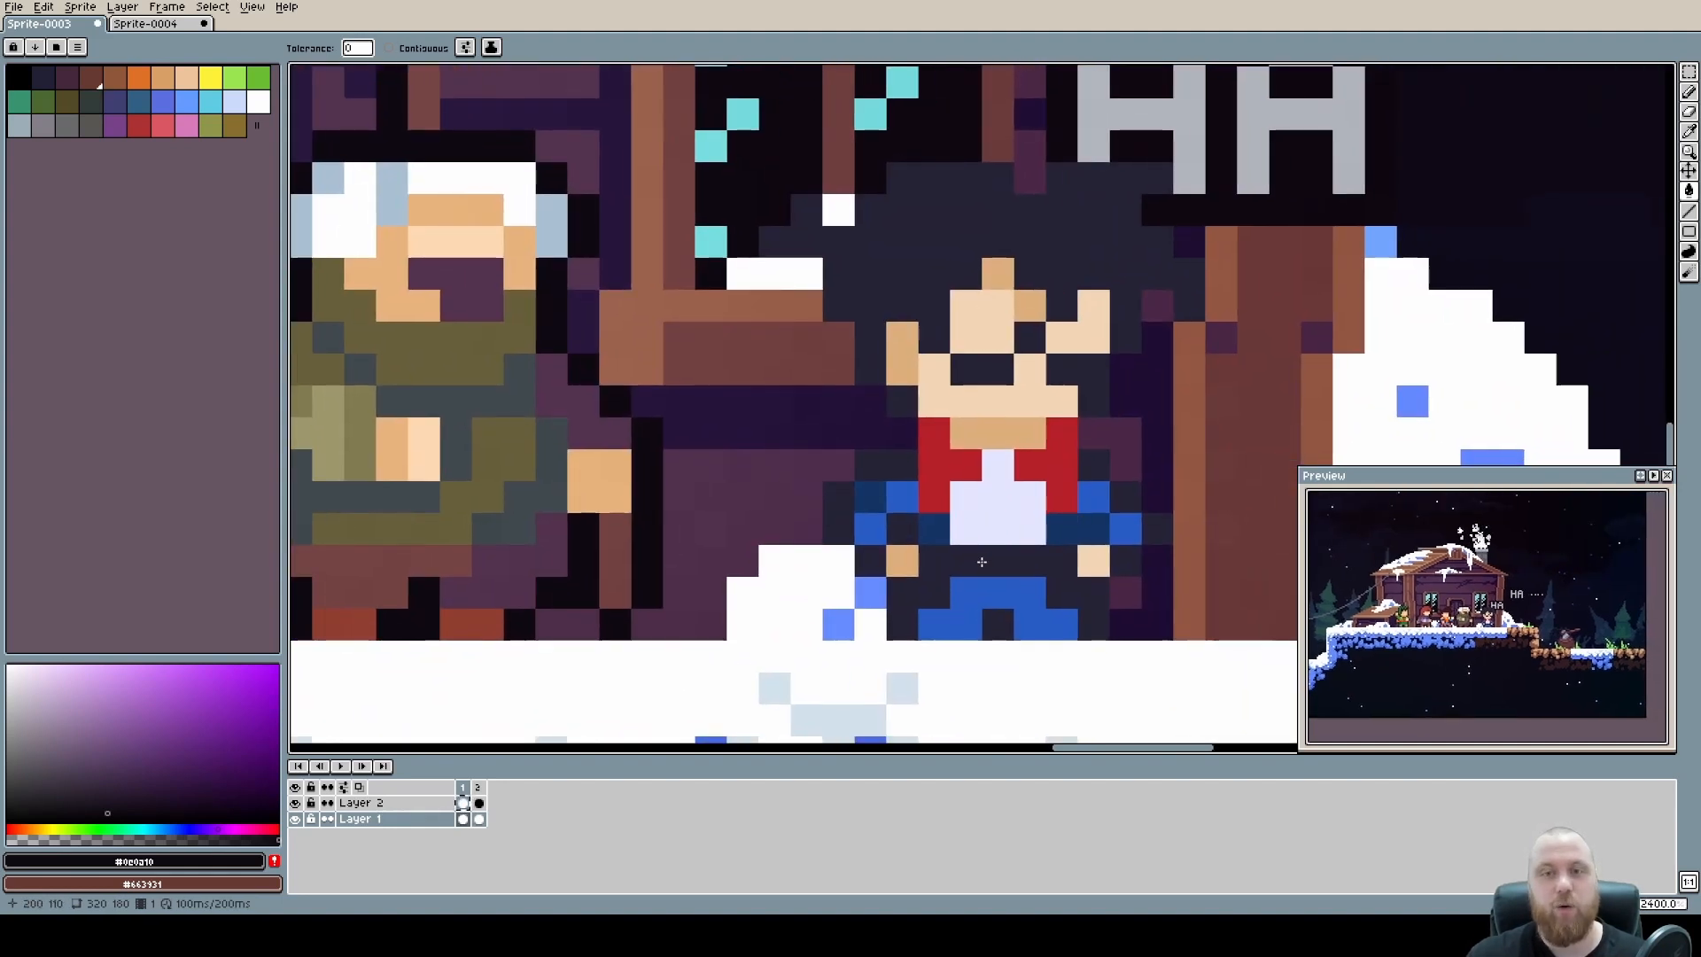
pyautogui.scroll(1, 1010, 574)
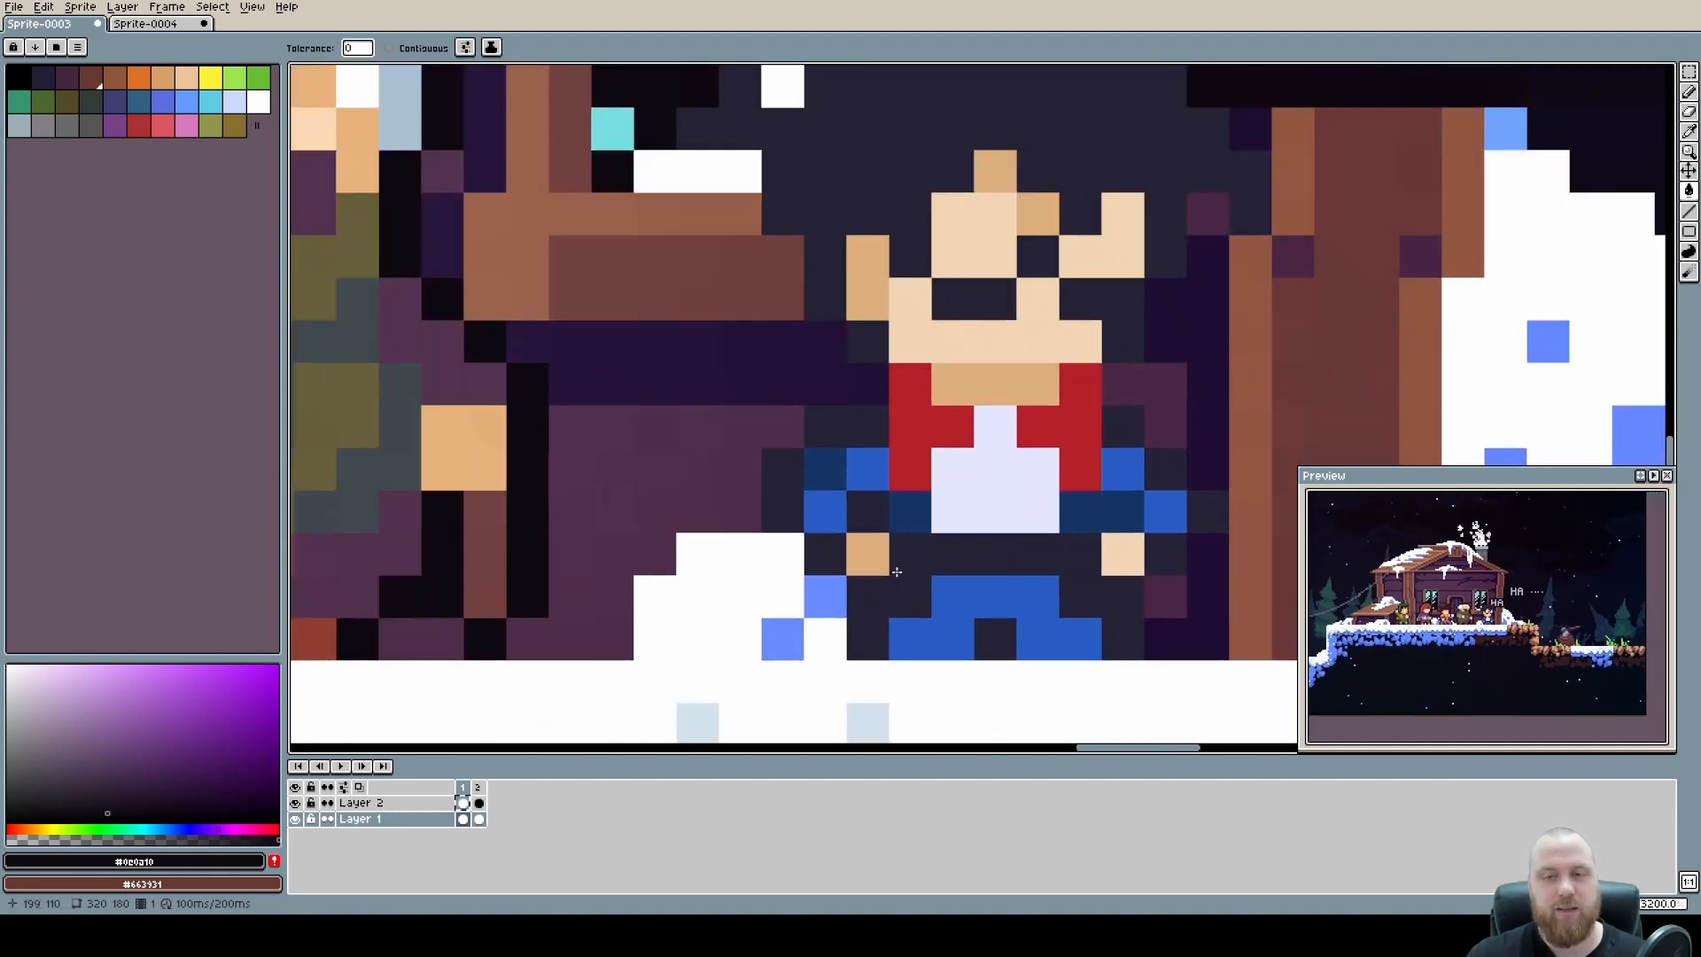
pyautogui.scroll(-4, 917, 563)
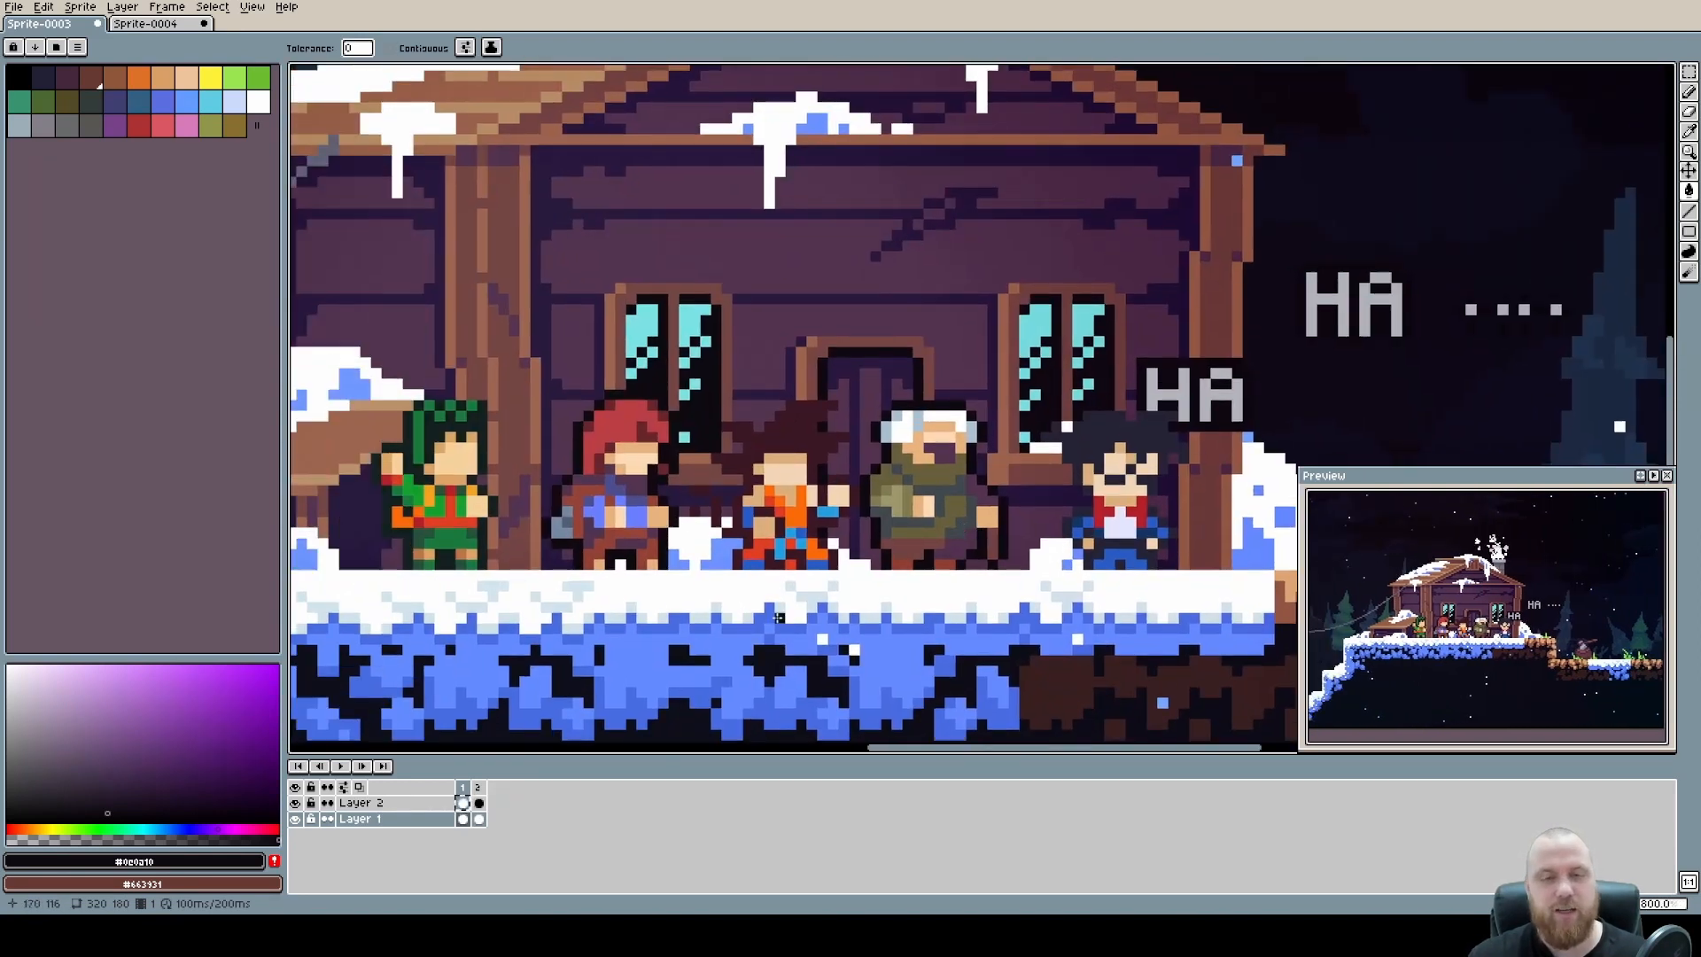
# Make Layer 2's frame 2 active for Pencil drawing and sample the near-black #120a10 beside the red-haired character's face.
pyautogui.click(478, 803)
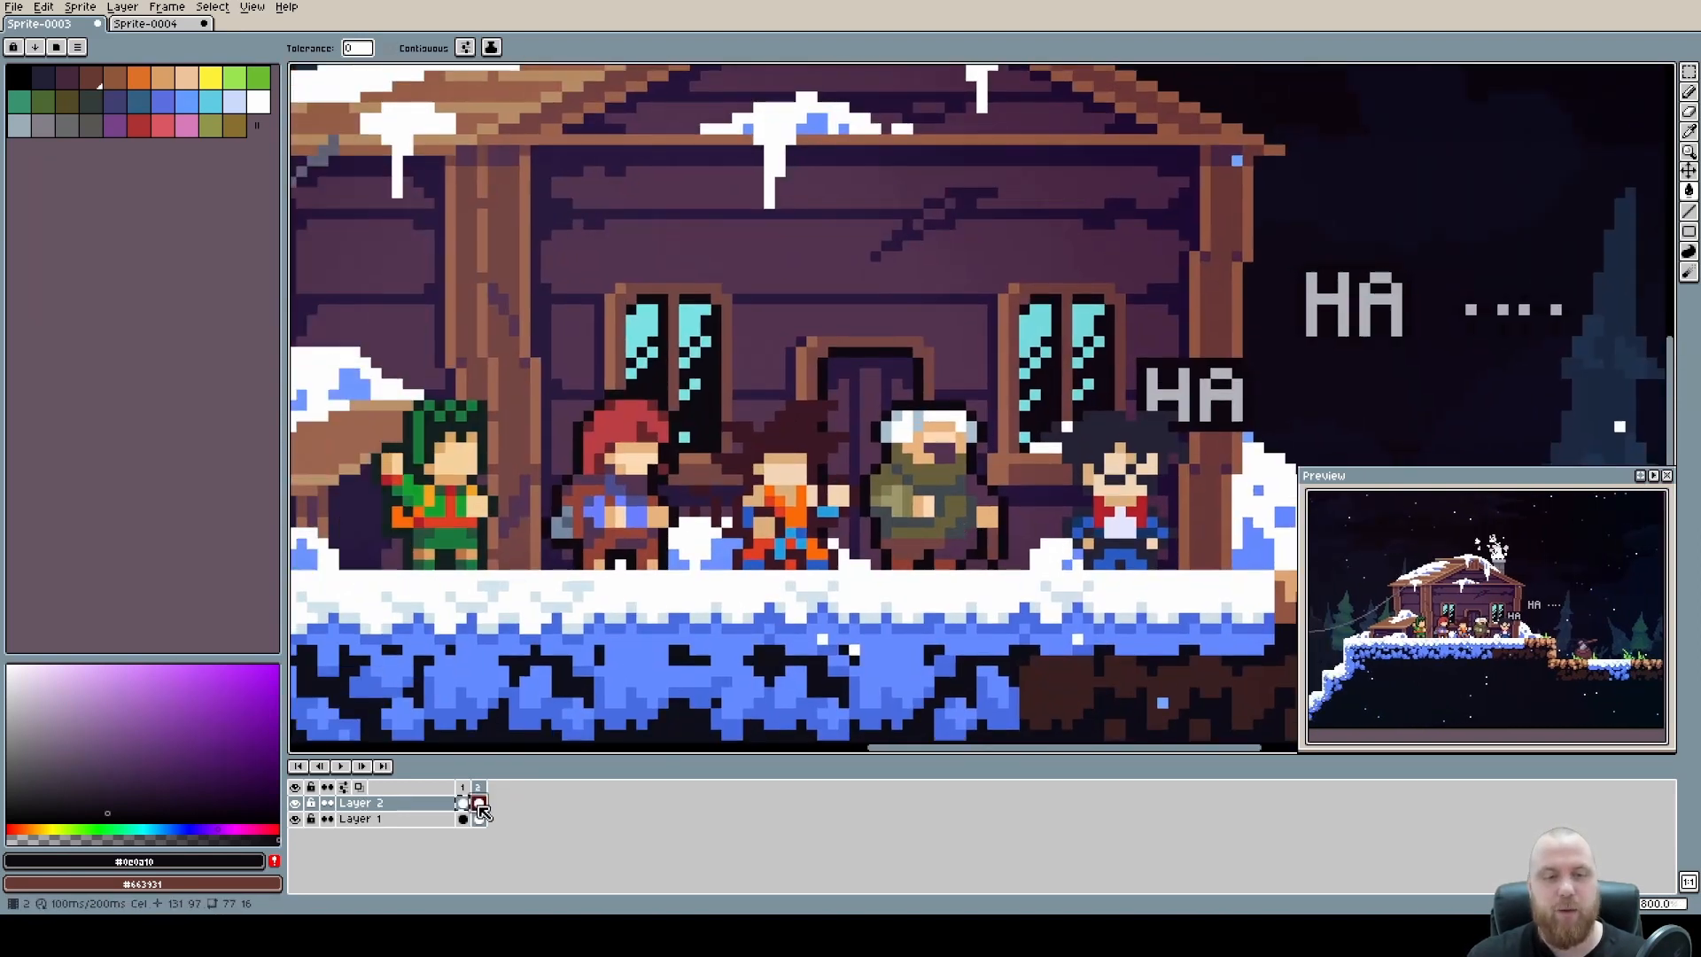
pyautogui.press('b')
pyautogui.keyDown('alt'); pyautogui.click(797, 431); pyautogui.keyUp('alt')
pyautogui.scroll(5, 993, 420)
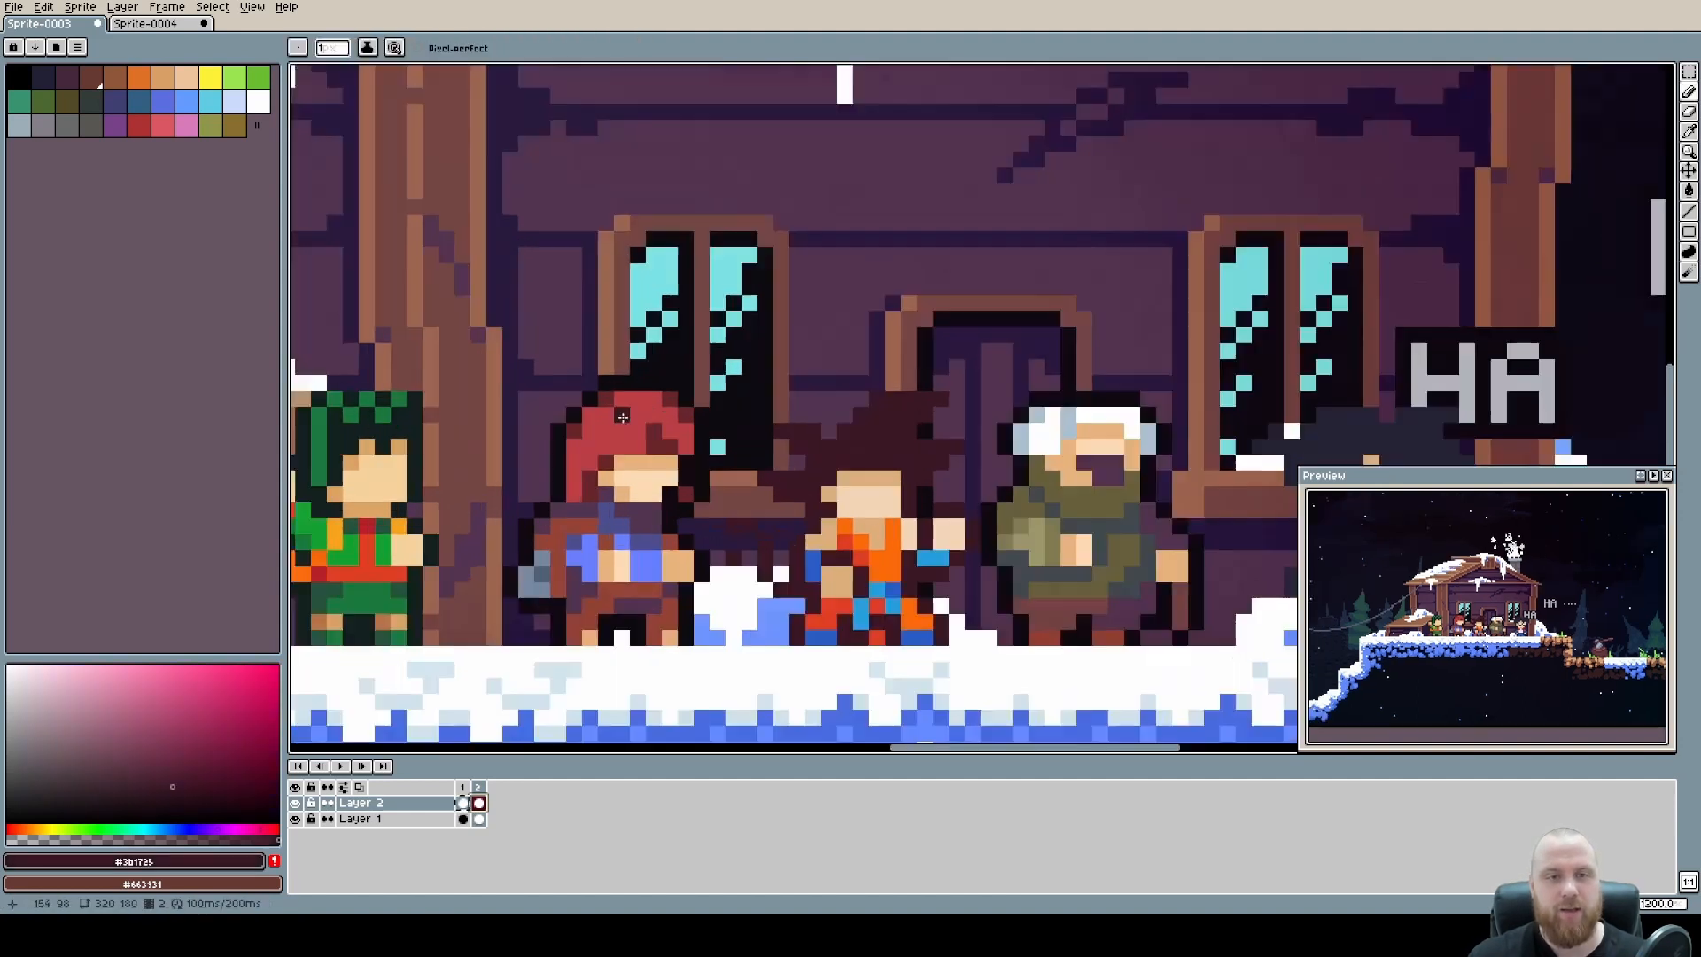
pyautogui.keyDown('alt'); pyautogui.click(569, 543); pyautogui.keyUp('alt')
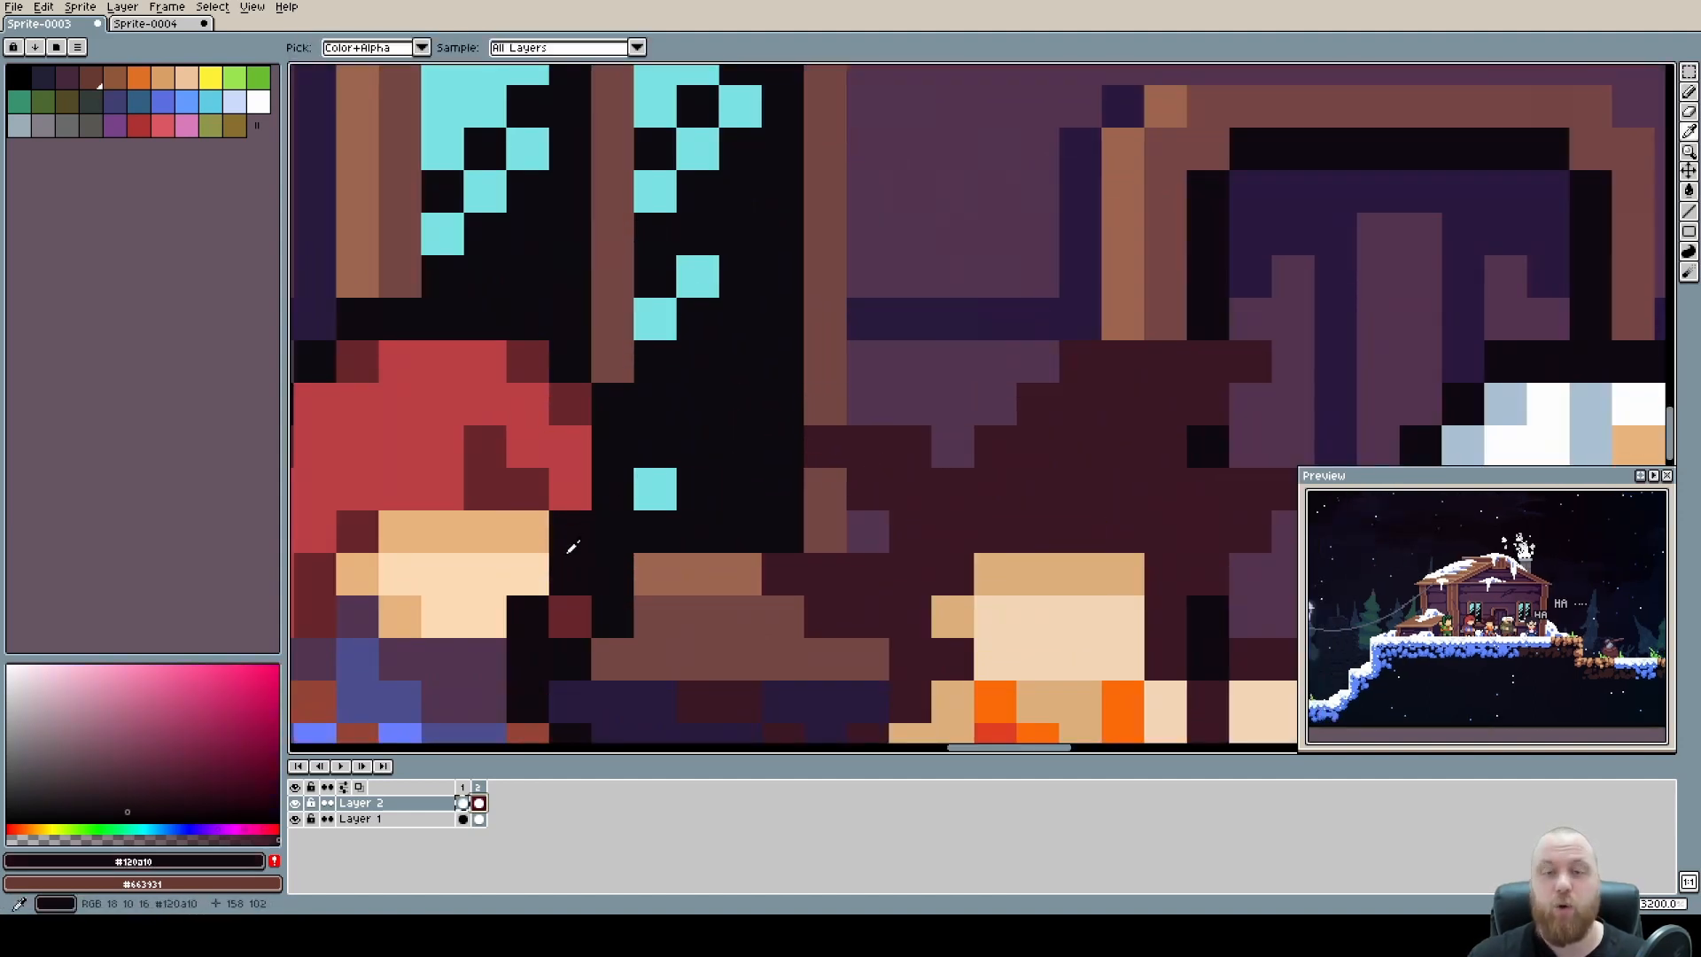
# Try to pencil near-black strokes over the Goku character's brown hair, then undo them while keeping the pasted characters.
pyautogui.moveTo(1107, 448); pyautogui.dragTo(959, 487)
pyautogui.moveTo(806, 484)
pyautogui.mouseDown()
pyautogui.moveTo(971, 366)
pyautogui.moveTo(948, 364)
pyautogui.moveTo(1141, 361)
pyautogui.moveTo(1096, 429)
pyautogui.mouseUp()
pyautogui.scroll(-5, 1097, 435)
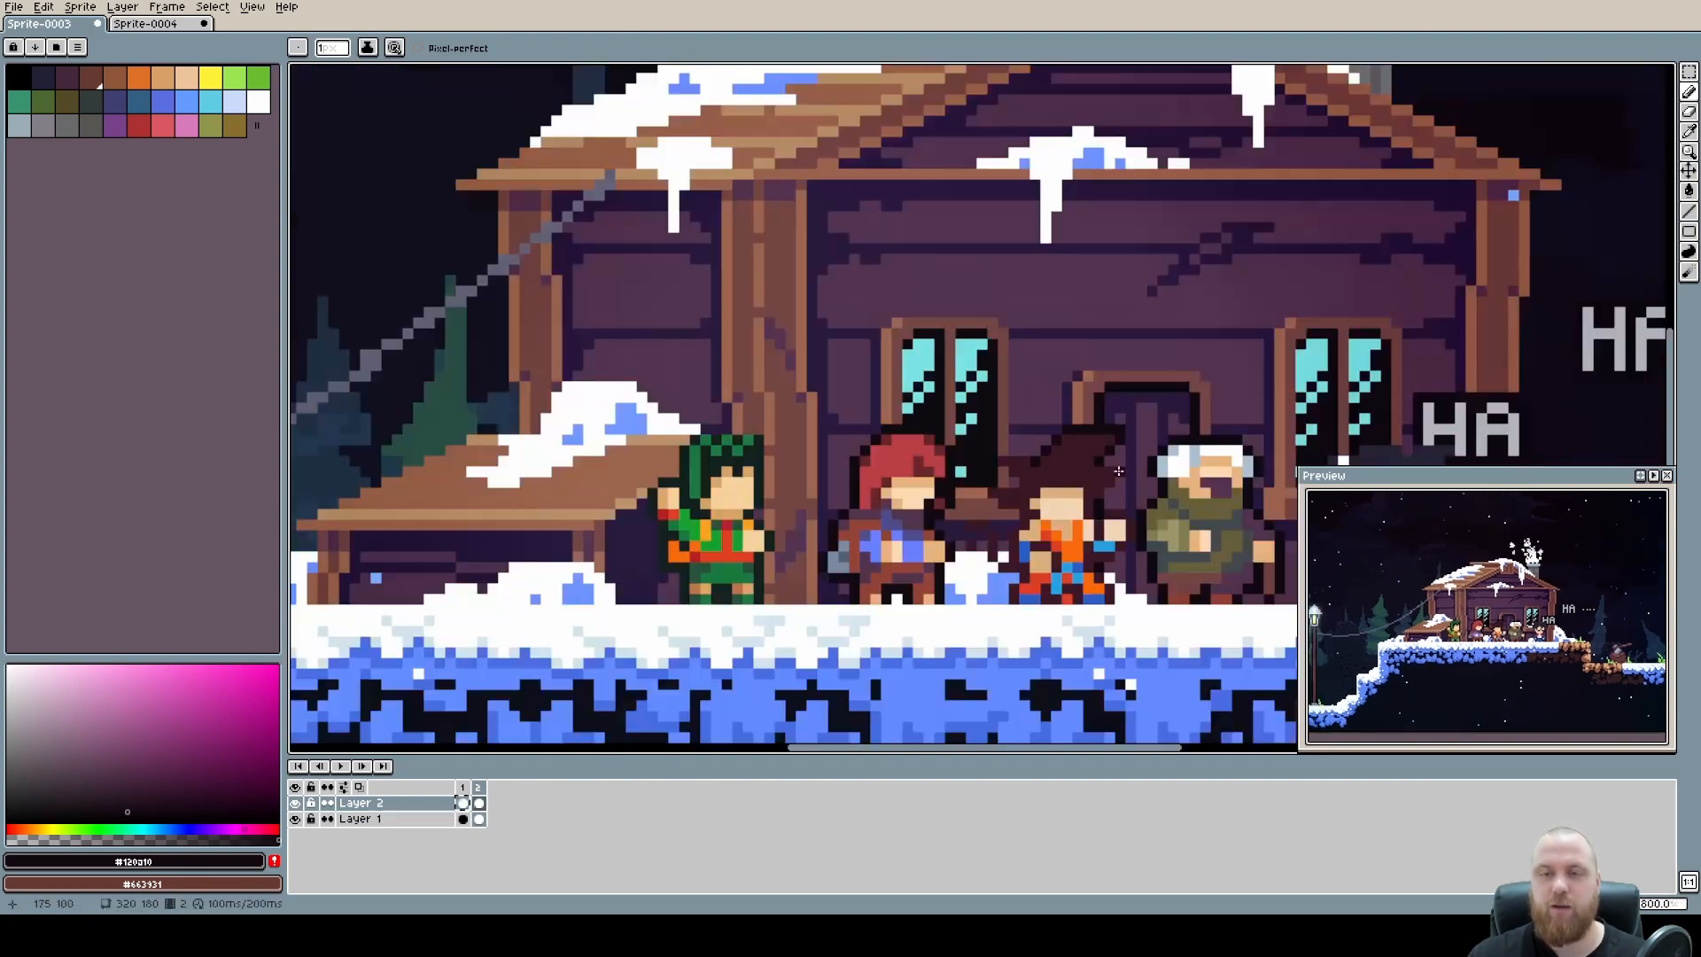
pyautogui.press('v')
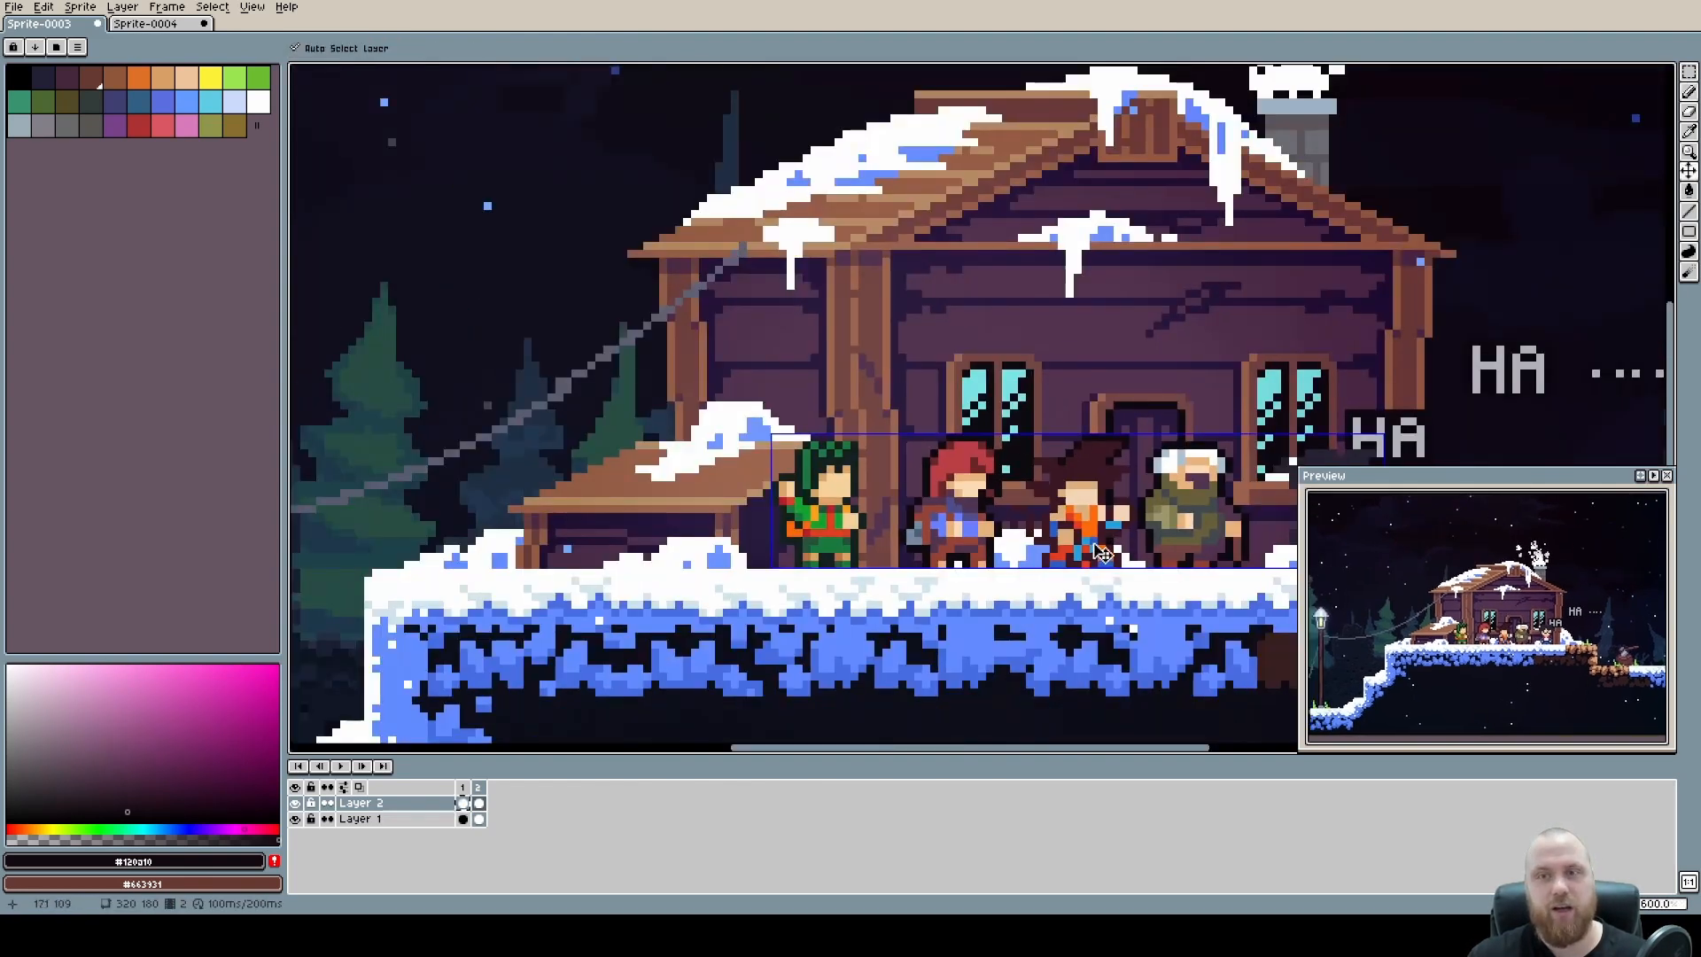
pyautogui.hotkey('ctrl', 'z')
pyautogui.press('b')
pyautogui.hotkey('ctrl', 'z')
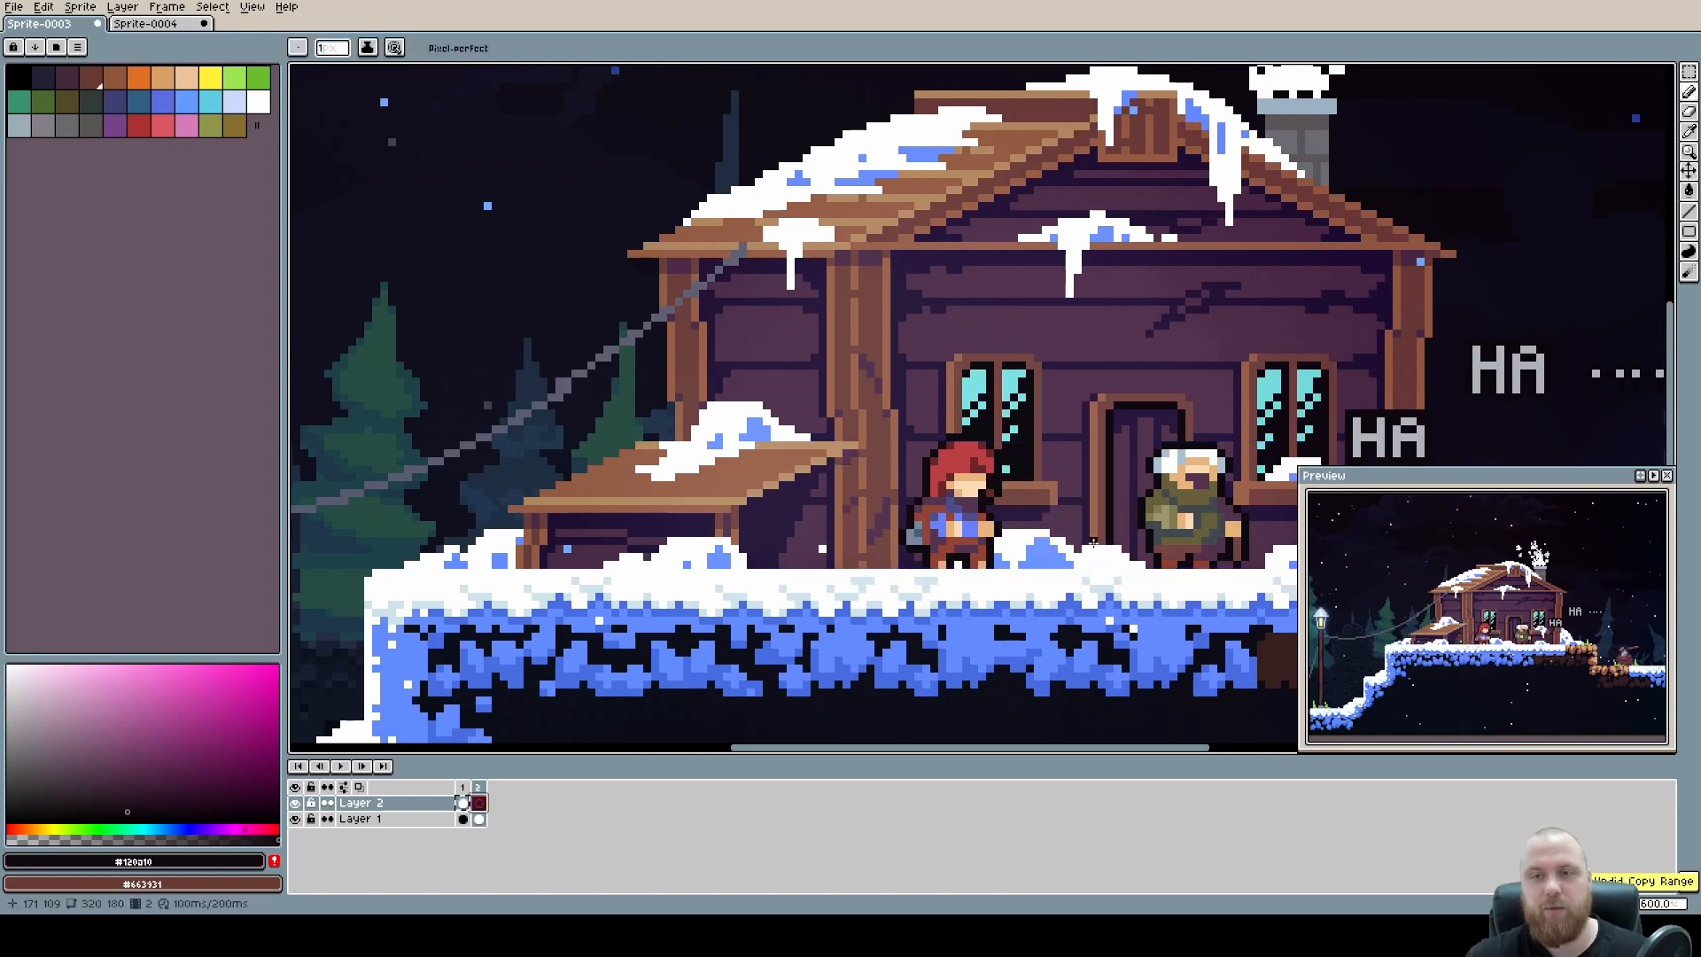
pyautogui.hotkey('ctrl', 'y')
# Recolour the hair and outlines of the Goku and Conan characters to near-black #0e0a10.
pyautogui.scroll(5, 823, 453)
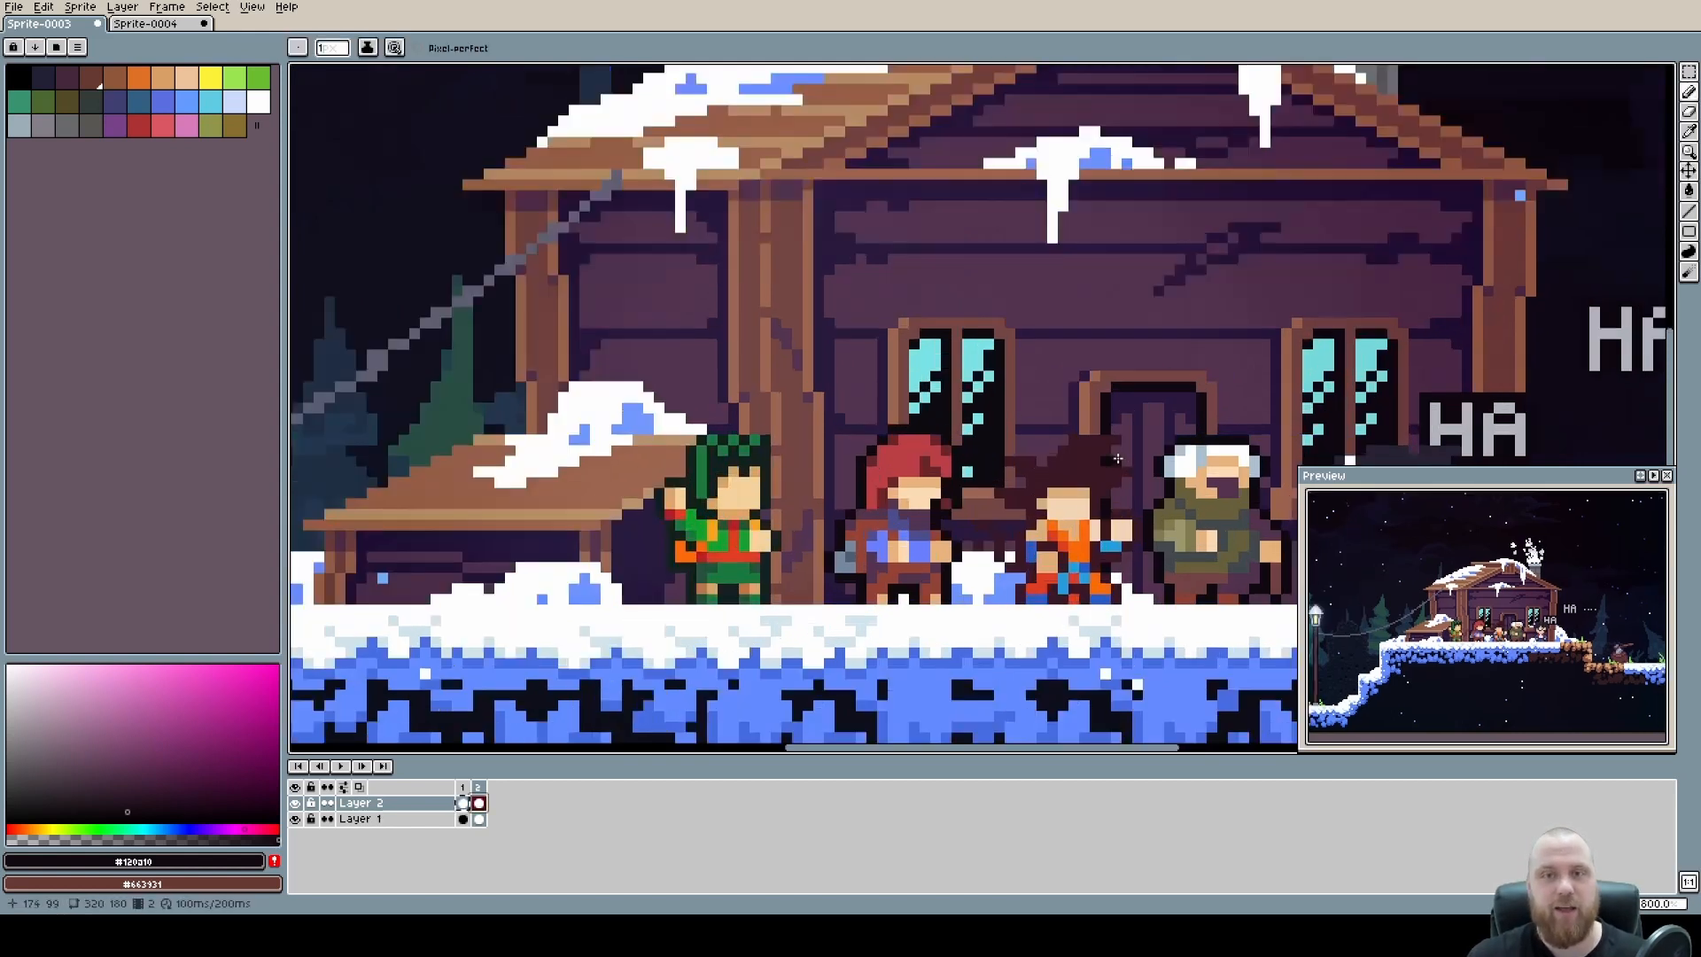
pyautogui.scroll(-2, 823, 454)
pyautogui.press('g')
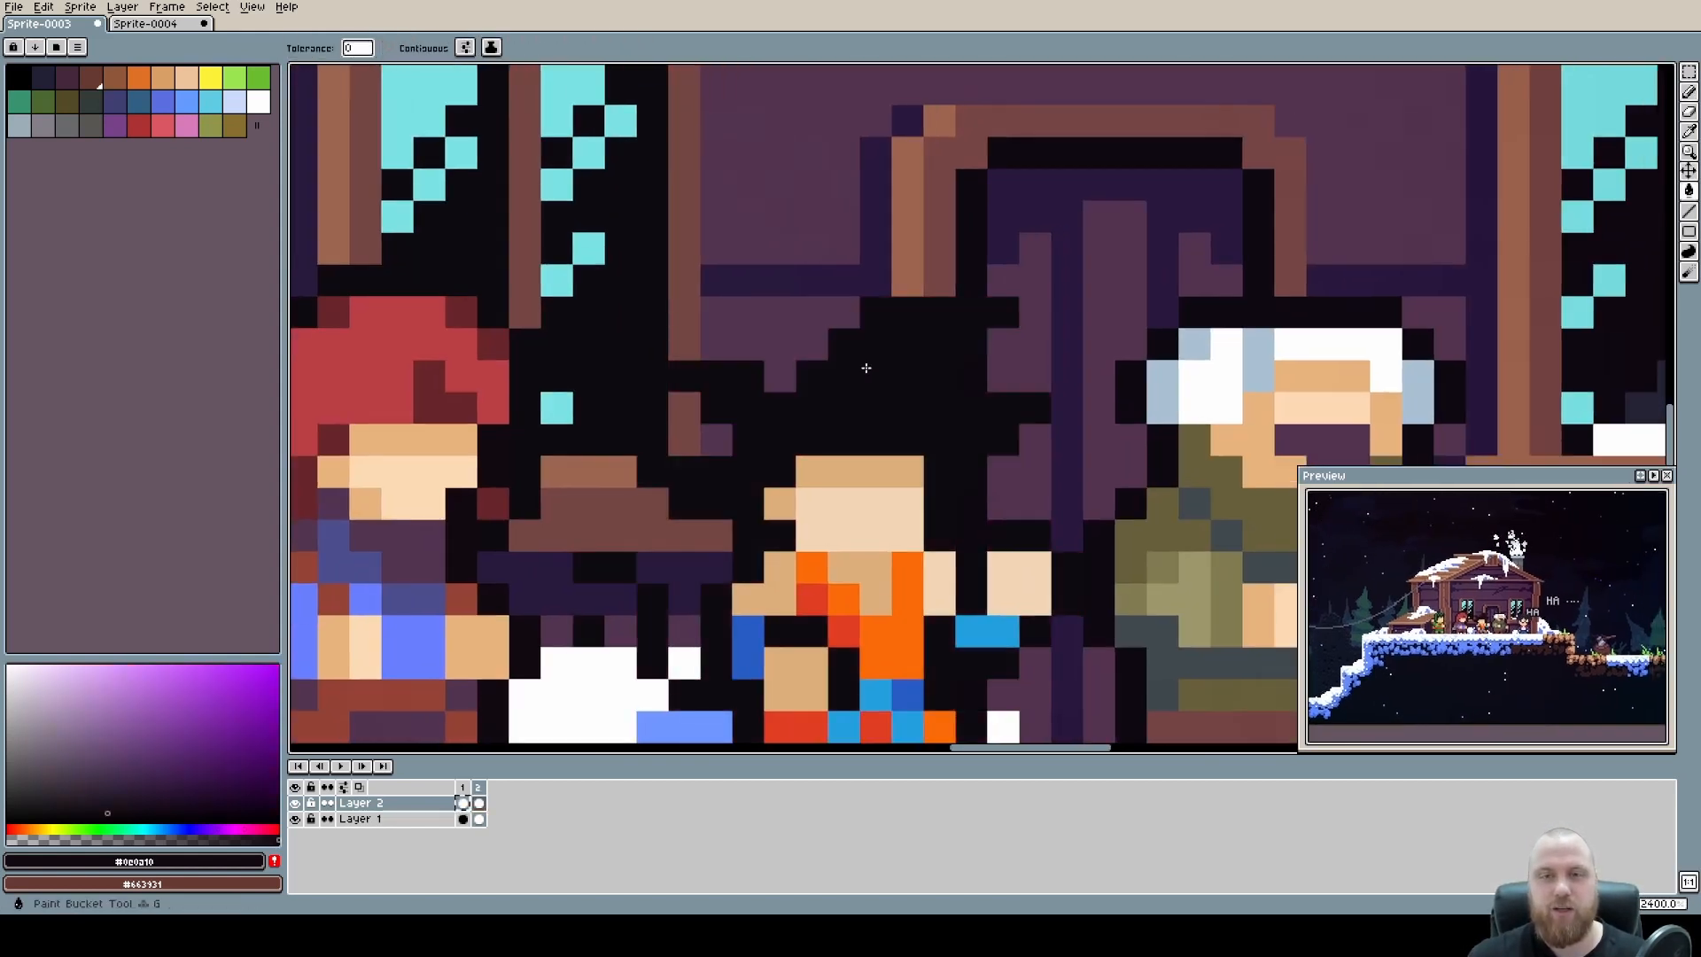
pyautogui.scroll(-2, 913, 453)
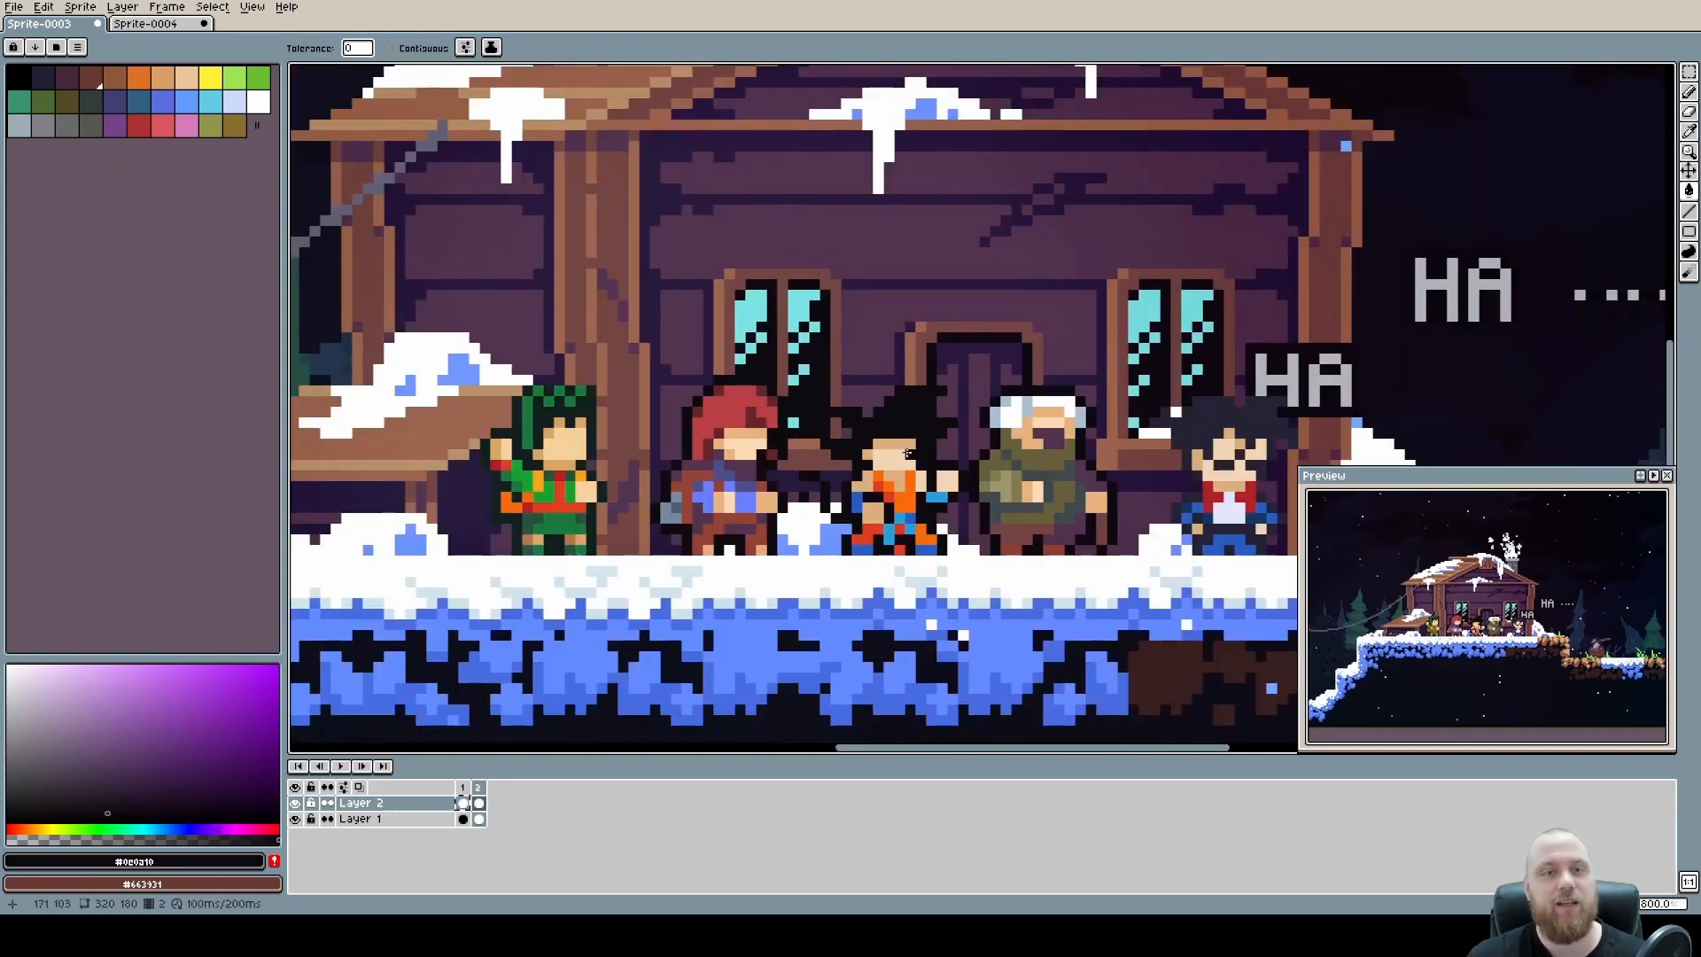
pyautogui.moveTo(1060, 453); pyautogui.dragTo(704, 423)
pyautogui.scroll(1, 715, 422)
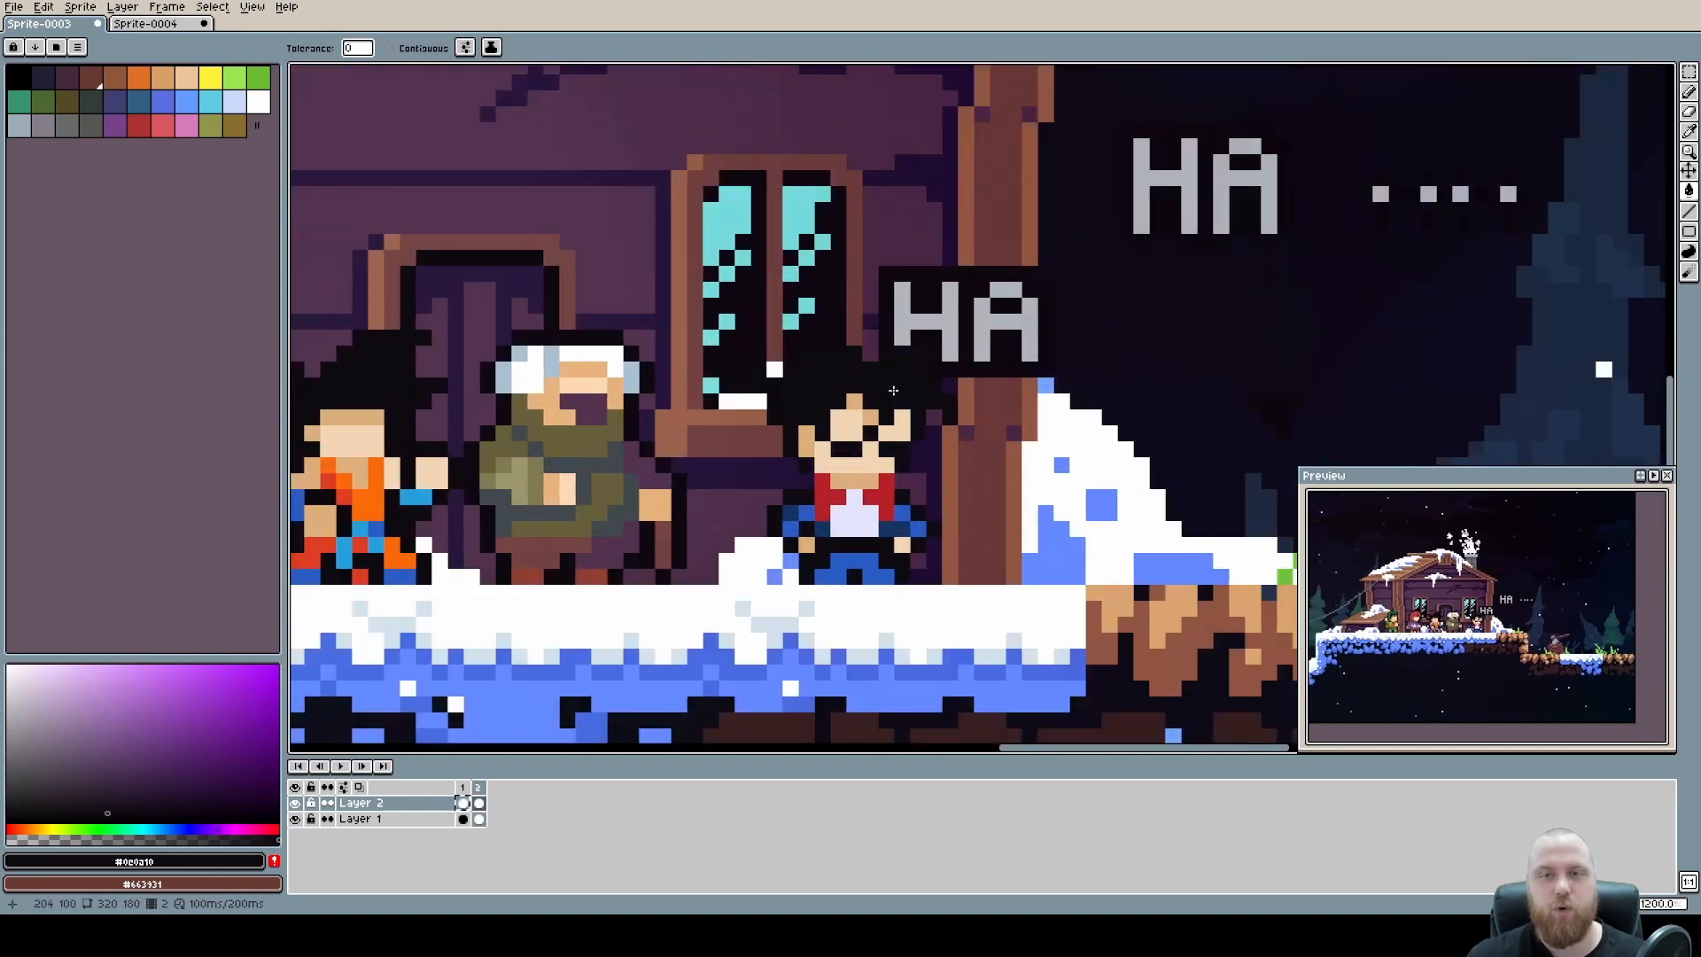
# Pencil a #0e0a10 outline along the top and front of the Gon character's head and body.
pyautogui.scroll(-2, 716, 421)
pyautogui.scroll(4, 716, 422)
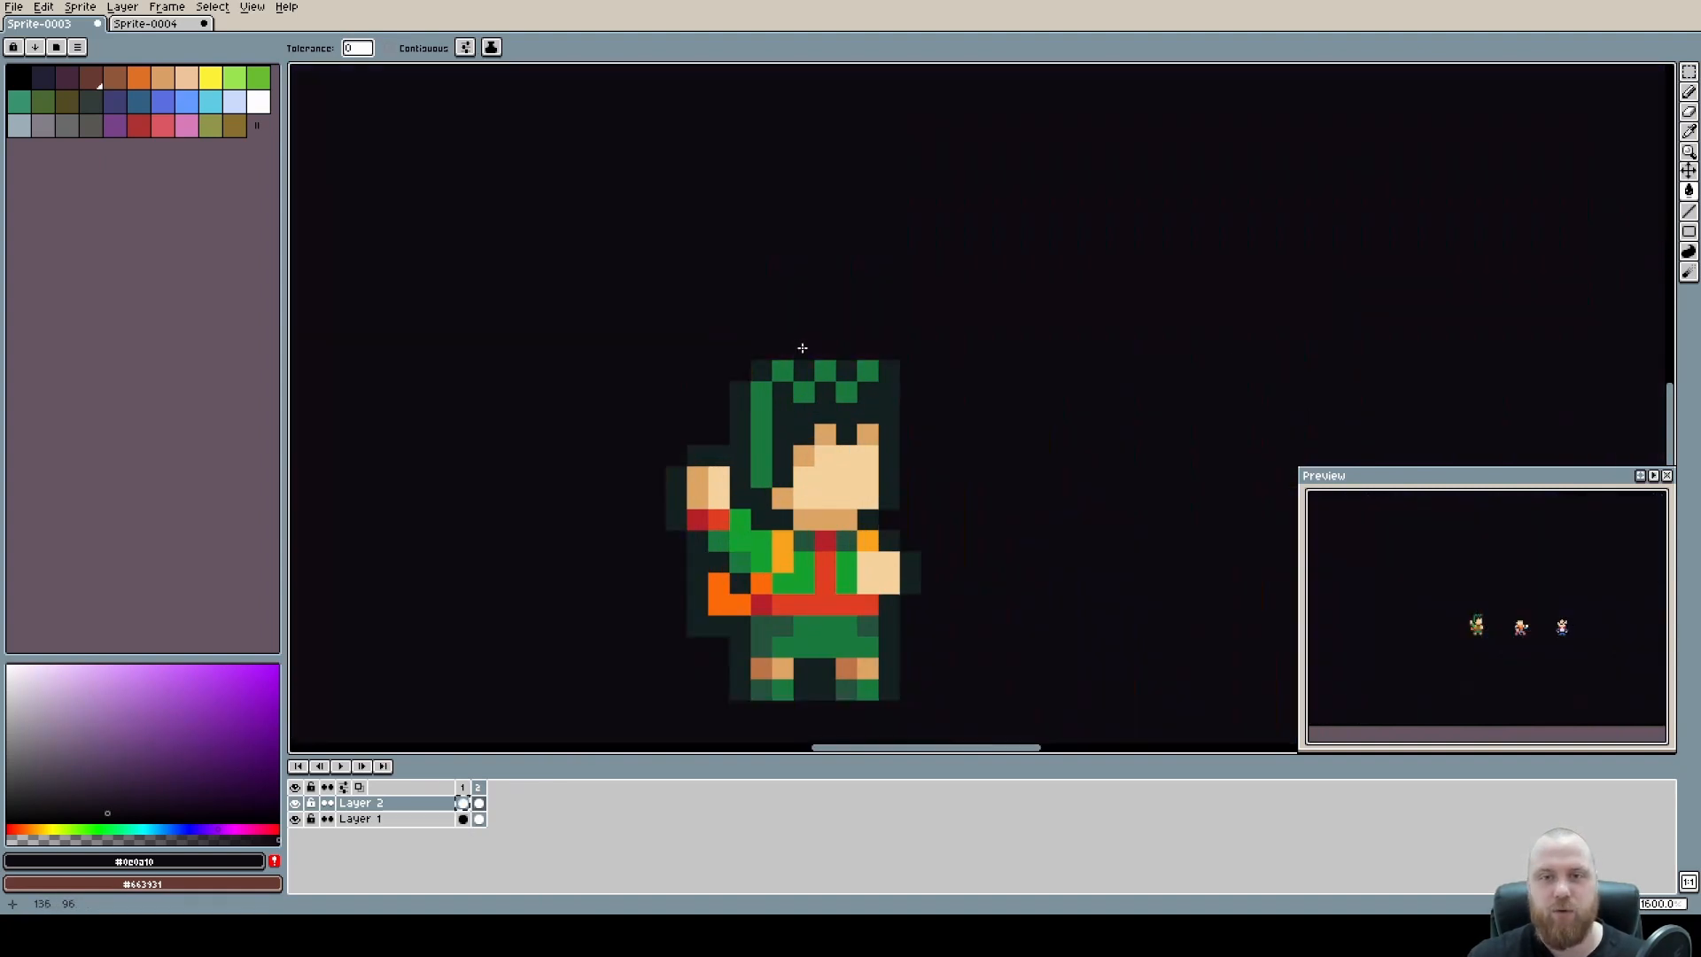
pyautogui.press('b')
pyautogui.moveTo(778, 348)
pyautogui.mouseDown()
pyautogui.moveTo(893, 367)
pyautogui.moveTo(888, 495)
pyautogui.moveTo(869, 515)
pyautogui.moveTo(910, 559)
pyautogui.moveTo(919, 613)
pyautogui.moveTo(889, 513)
pyautogui.moveTo(847, 505)
pyautogui.moveTo(844, 587)
pyautogui.mouseUp()
pyautogui.moveTo(821, 288); pyautogui.dragTo(821, 266)
pyautogui.moveTo(837, 301); pyautogui.dragTo(937, 399)
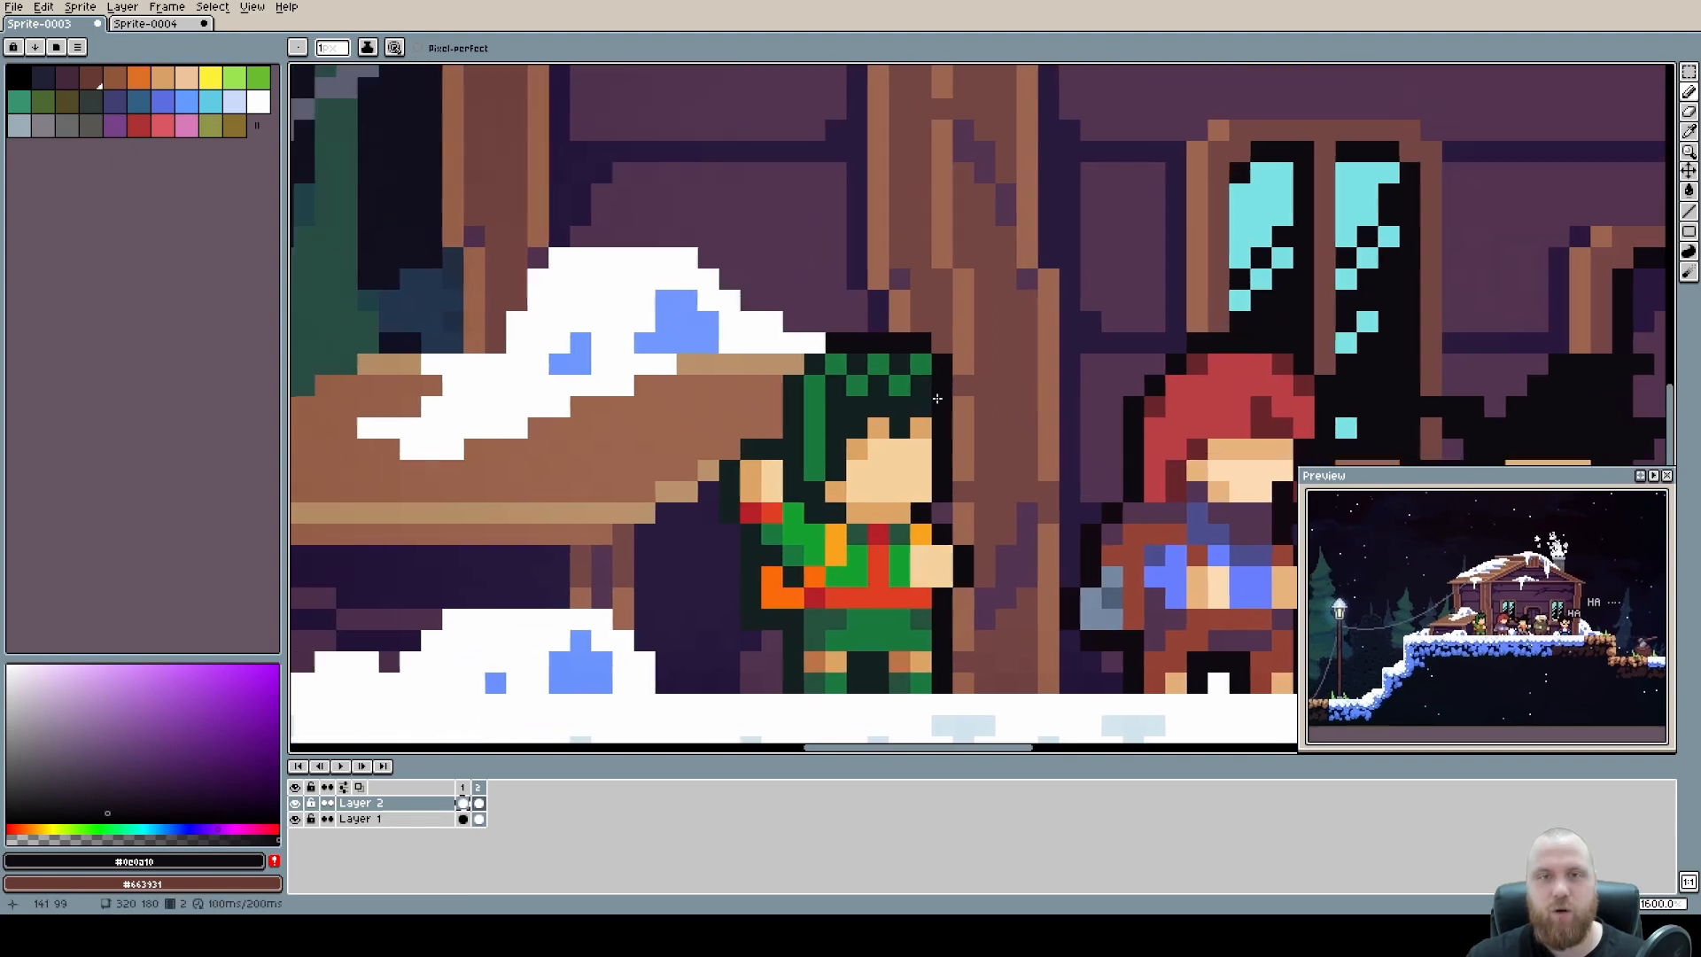
# Try to fill the Gon character's dark green hair with near-black #0e0a10, then undo the fills.
pyautogui.scroll(3, 937, 399)
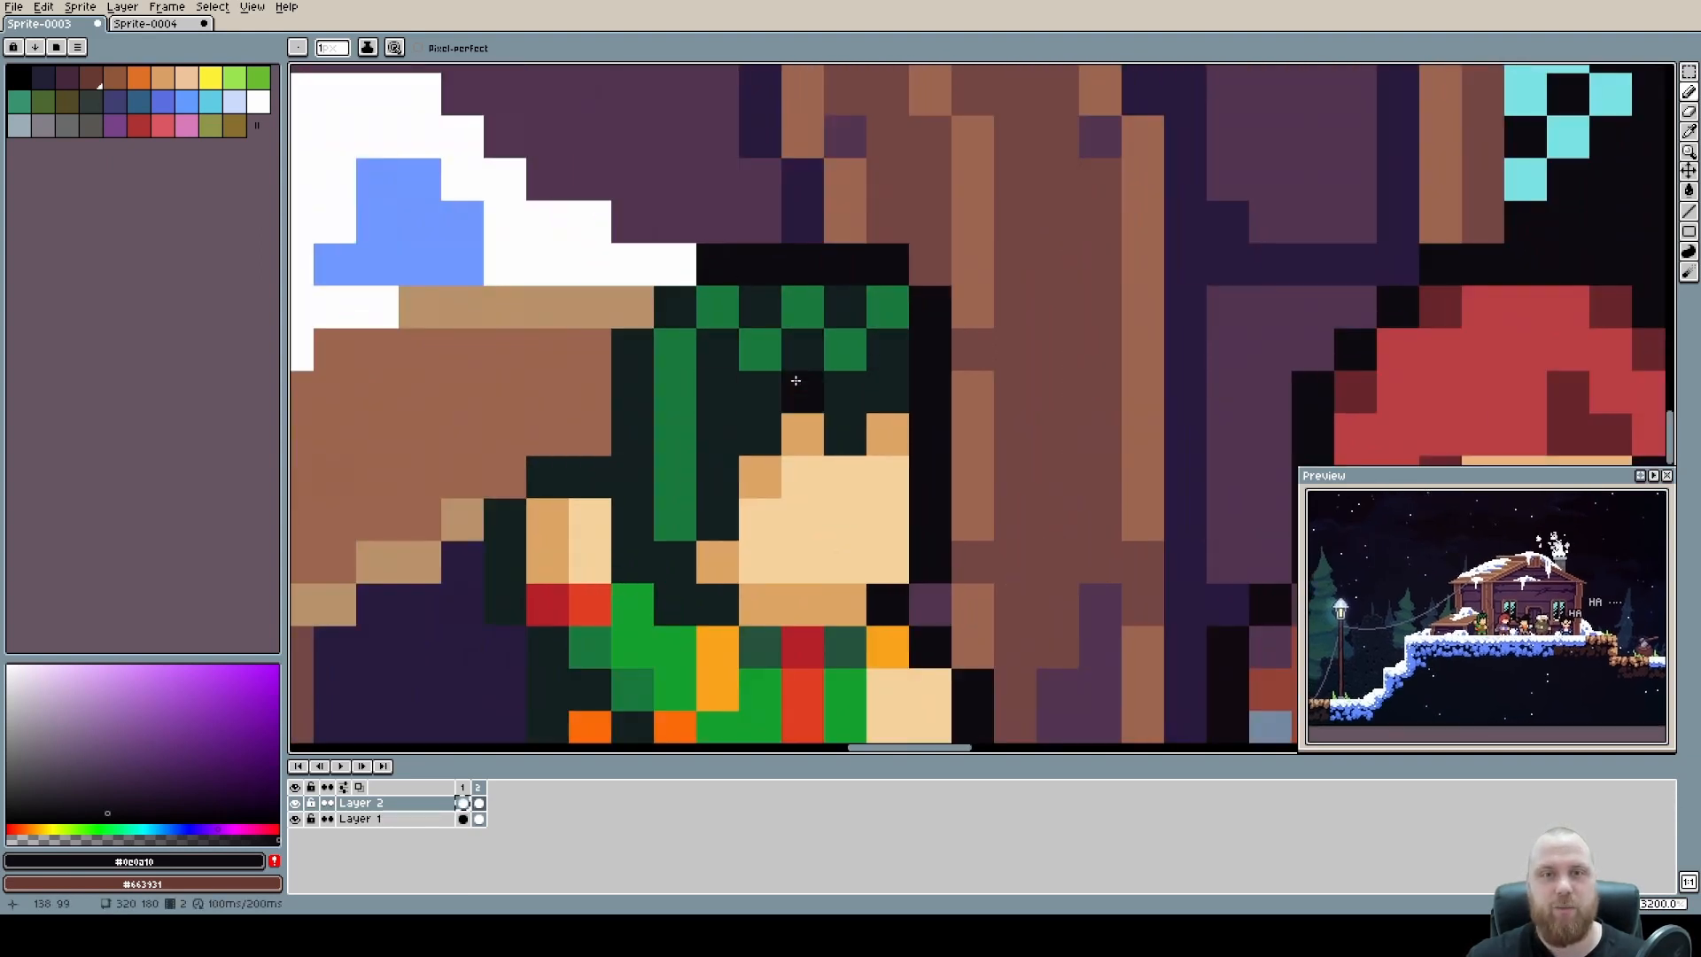
pyautogui.press('g')
pyautogui.click(769, 390)
pyautogui.scroll(-5, 795, 389)
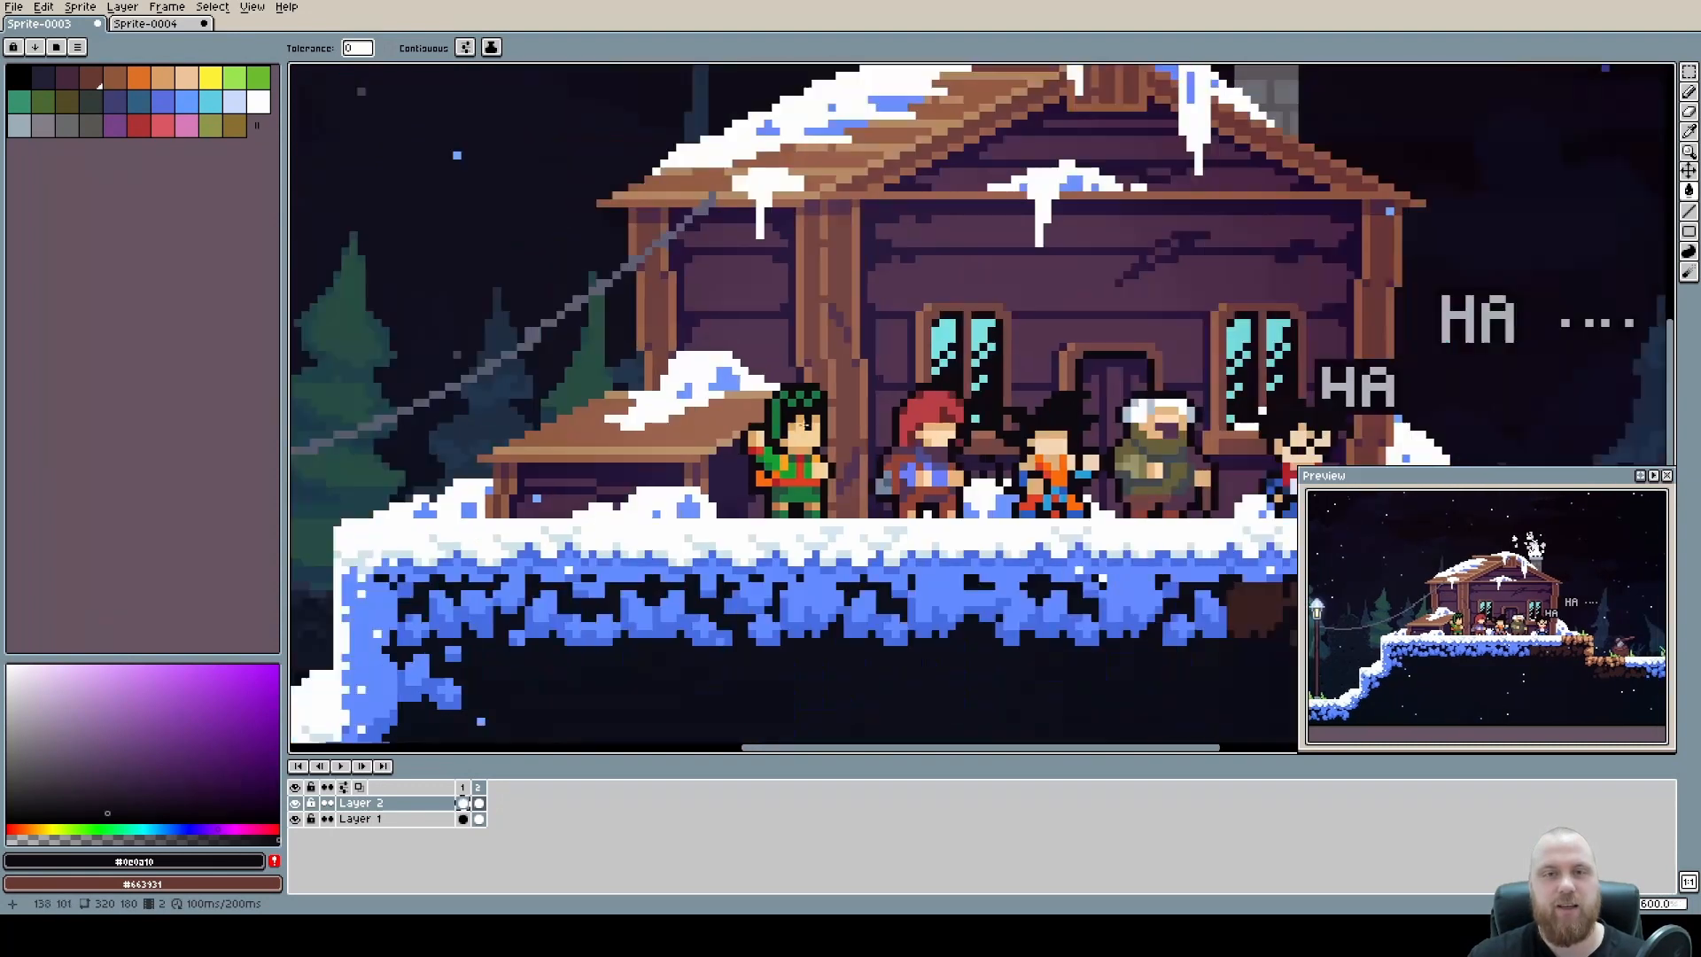
pyautogui.scroll(-1, 859, 440)
pyautogui.scroll(7, 803, 406)
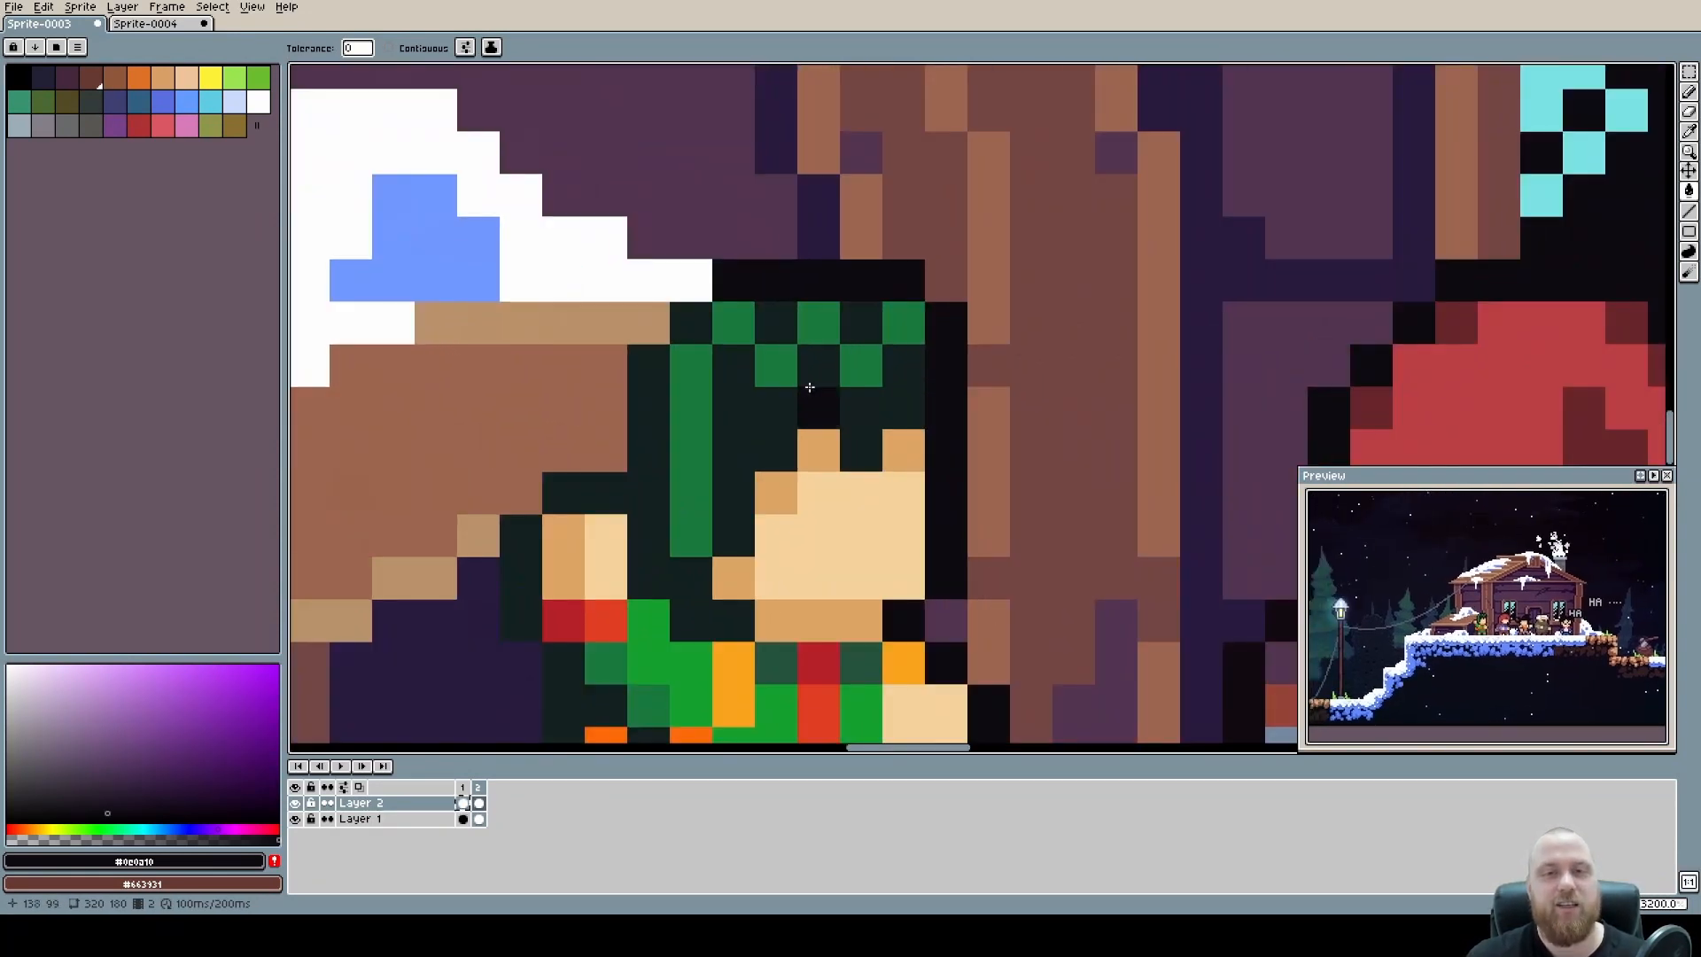
pyautogui.click(690, 328)
pyautogui.hotkey('ctrl', 'z')
pyautogui.hotkey('ctrl', 'z')
# Pencil the #0e0a10 outline down the Gon character's back, around the raised arm and along the lower body.
pyautogui.press('b')
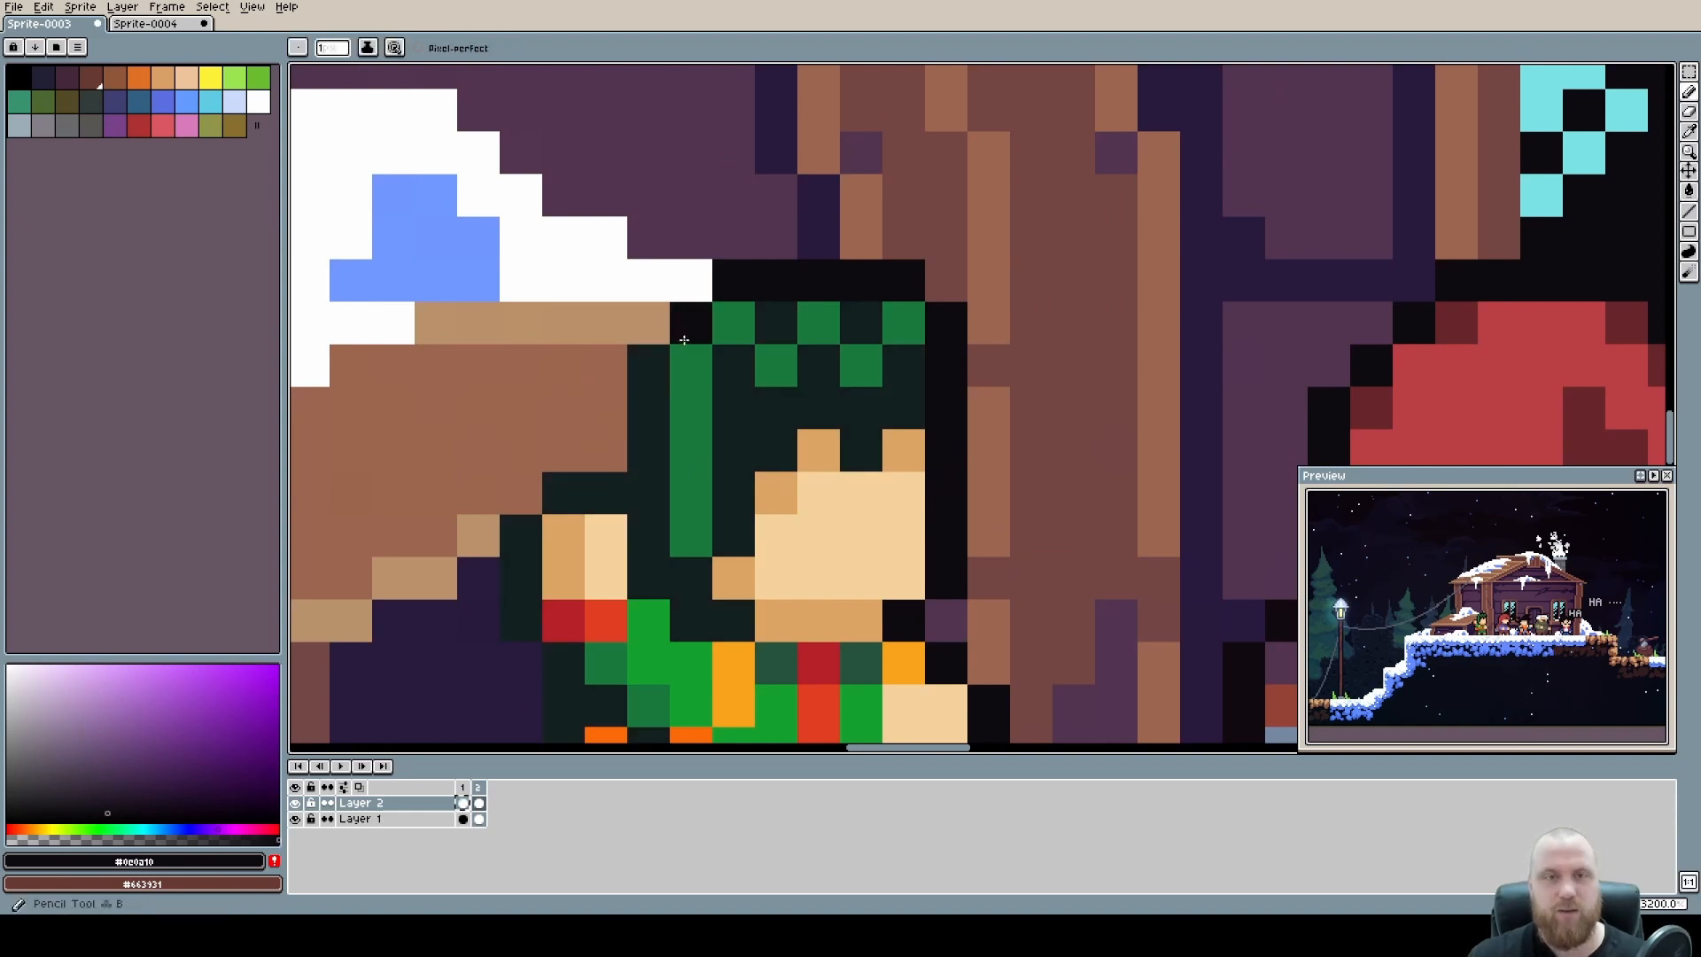
pyautogui.moveTo(656, 364)
pyautogui.mouseDown()
pyautogui.moveTo(646, 442)
pyautogui.moveTo(521, 575)
pyautogui.mouseUp()
pyautogui.scroll(-4, 549, 532)
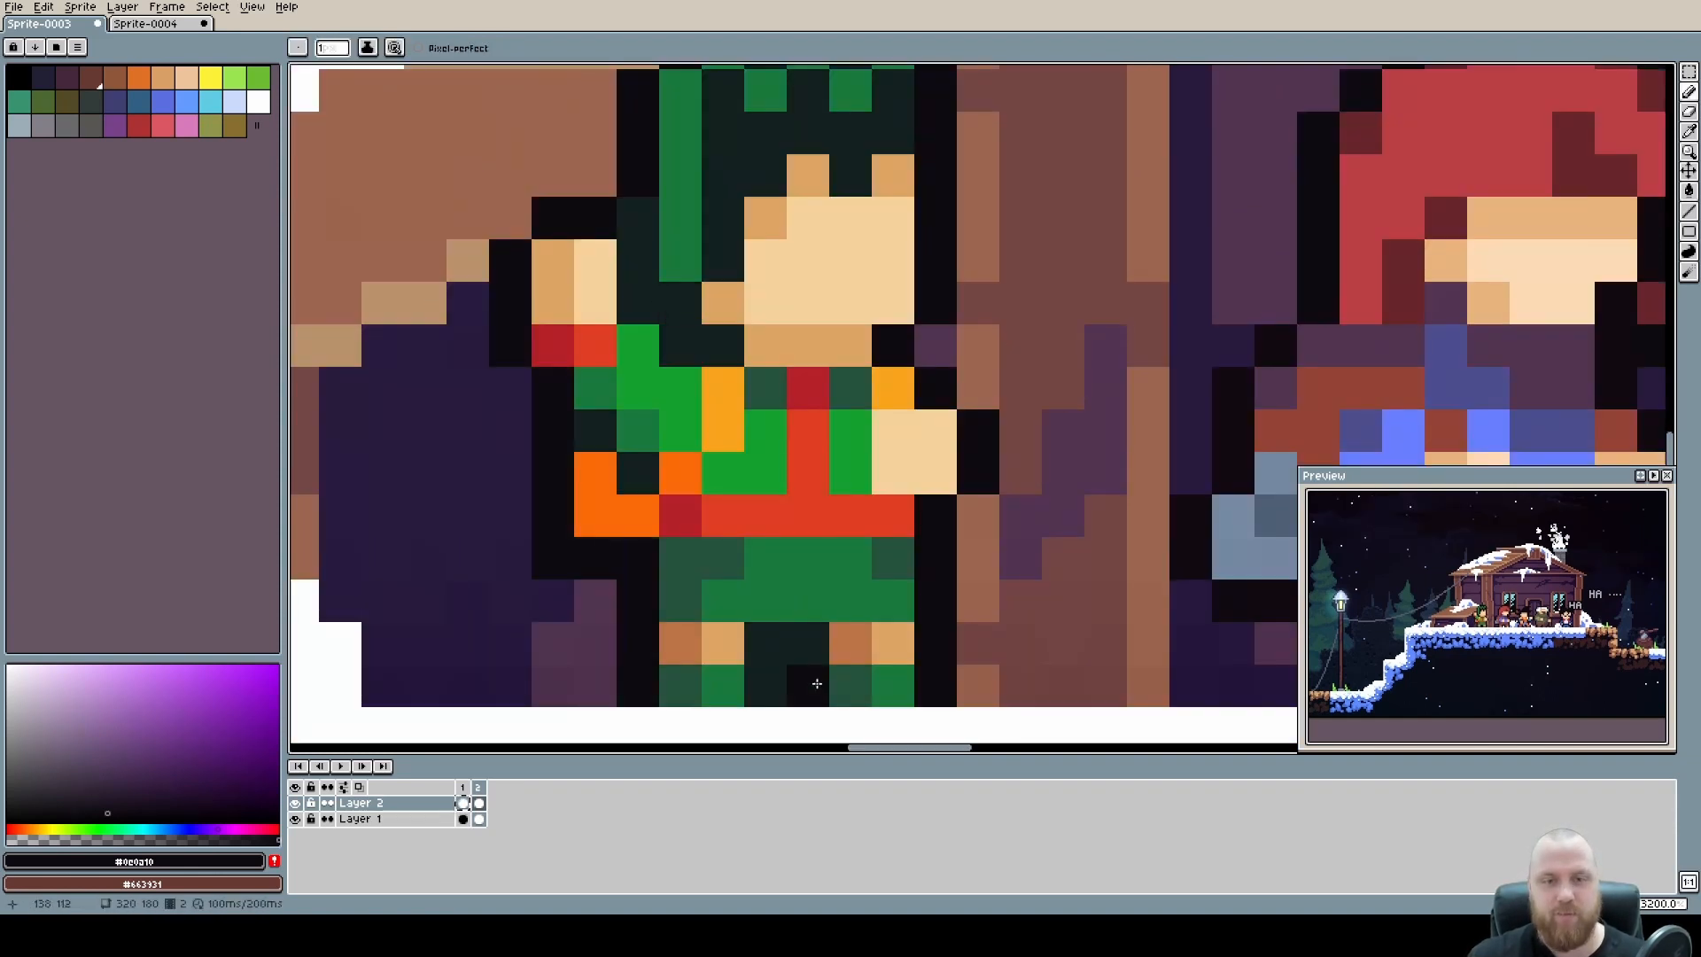
# Sample the Conan character's trouser blue and paint it over the waist, both hips and the lower jacket sleeves.
pyautogui.scroll(-2, 1111, 340)
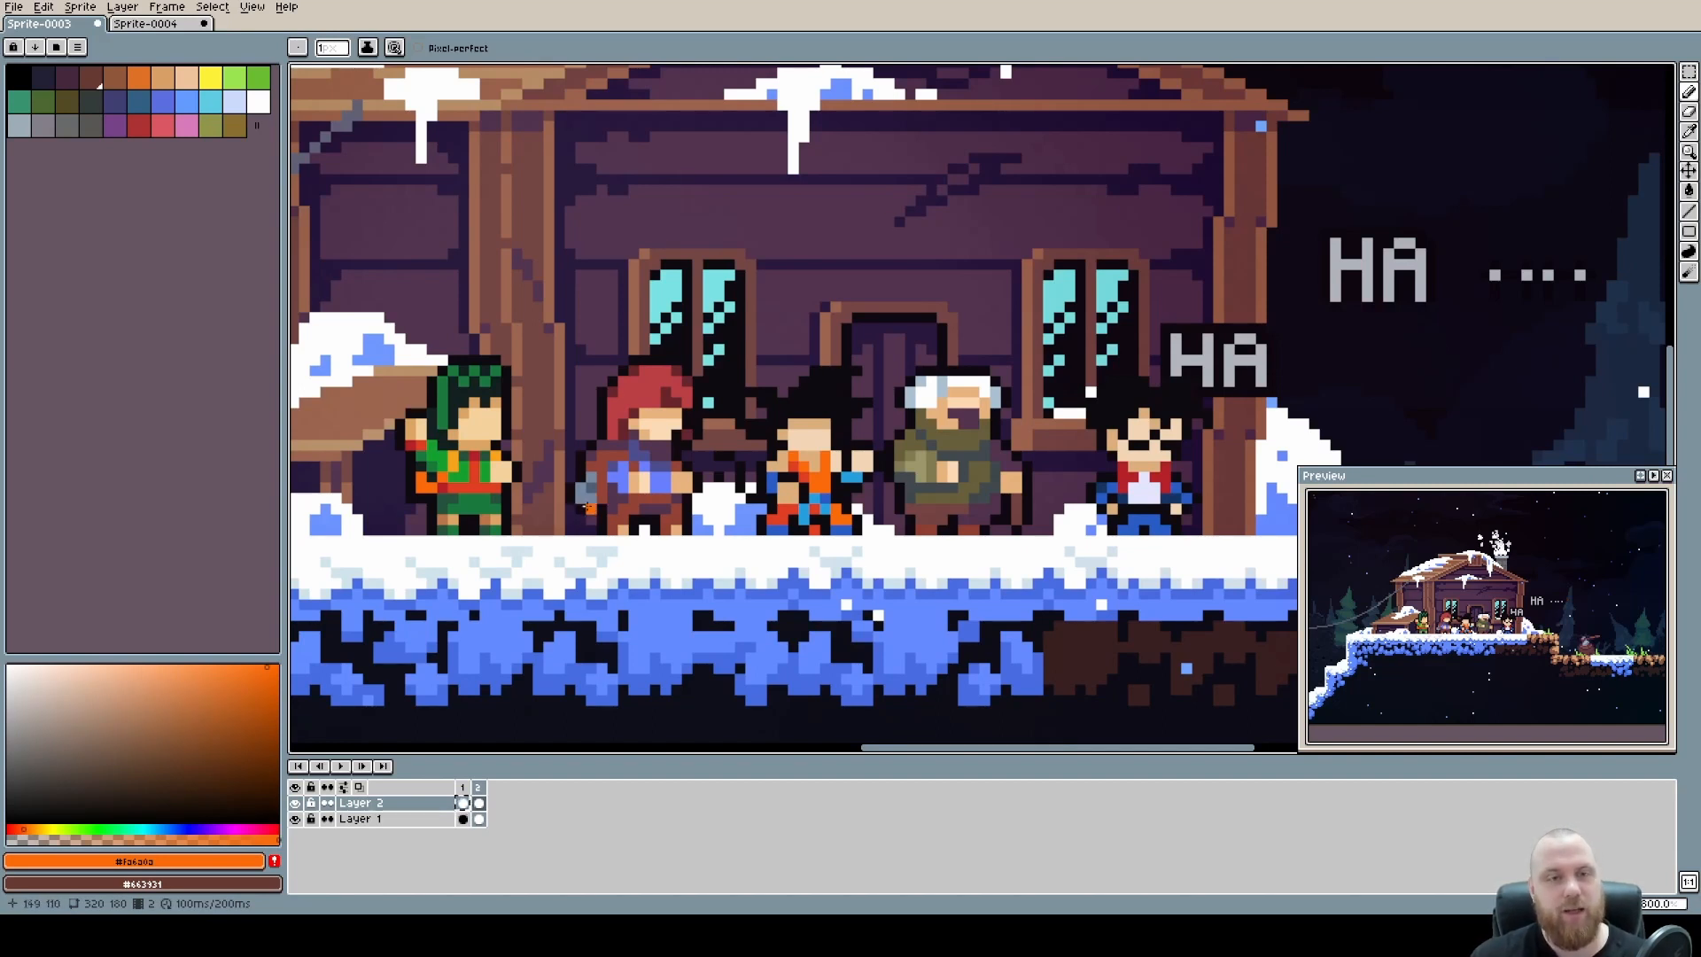
pyautogui.scroll(5, 1142, 496)
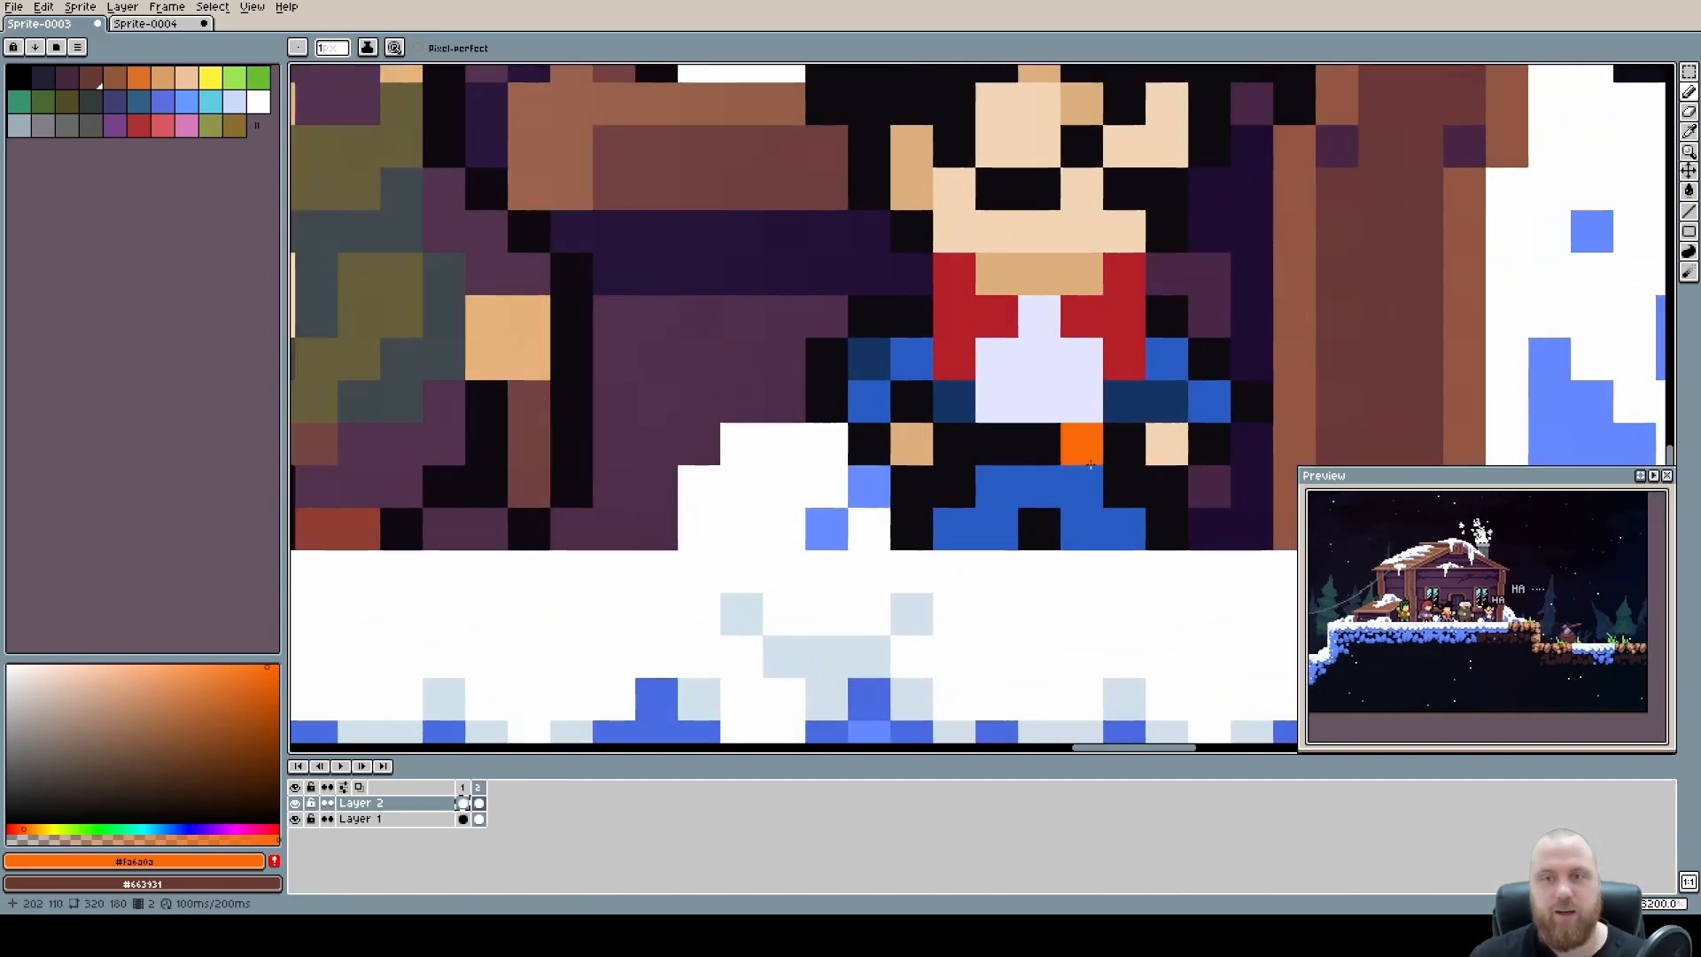
pyautogui.press('i')
pyautogui.click(1072, 467)
pyautogui.press('b')
pyautogui.moveTo(996, 443); pyautogui.dragTo(1082, 443)
pyautogui.click(955, 486)
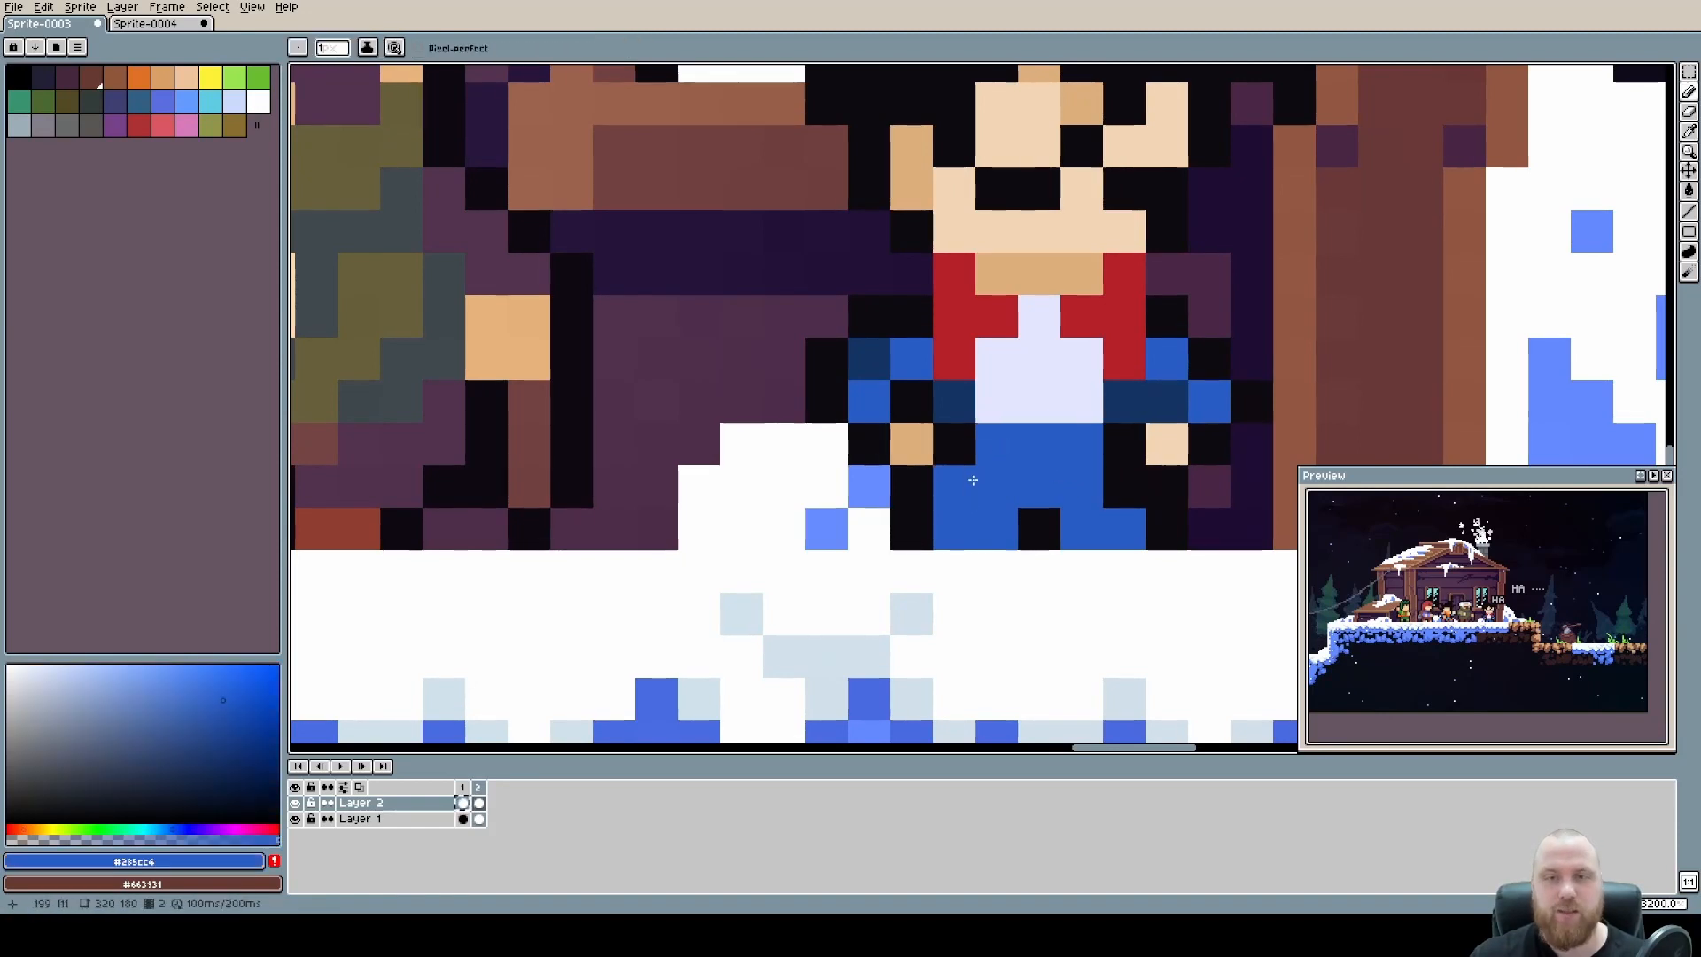
pyautogui.click(1124, 487)
pyautogui.scroll(-2, 1113, 483)
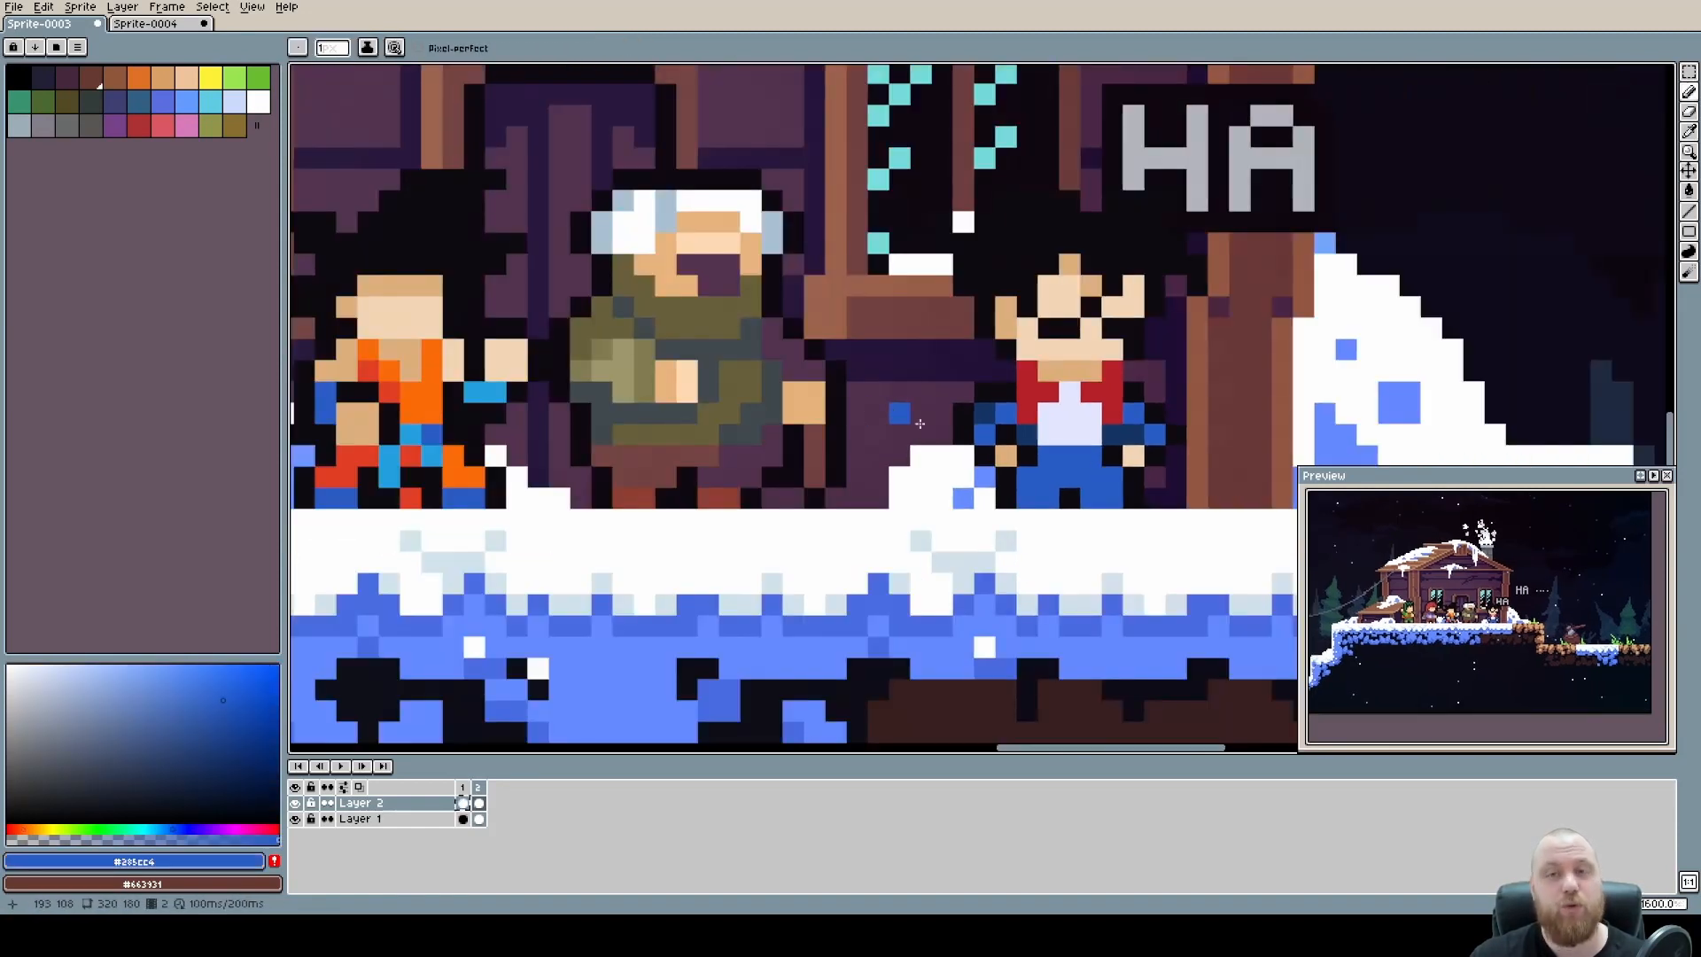
pyautogui.scroll(2, 1065, 420)
pyautogui.click(957, 449)
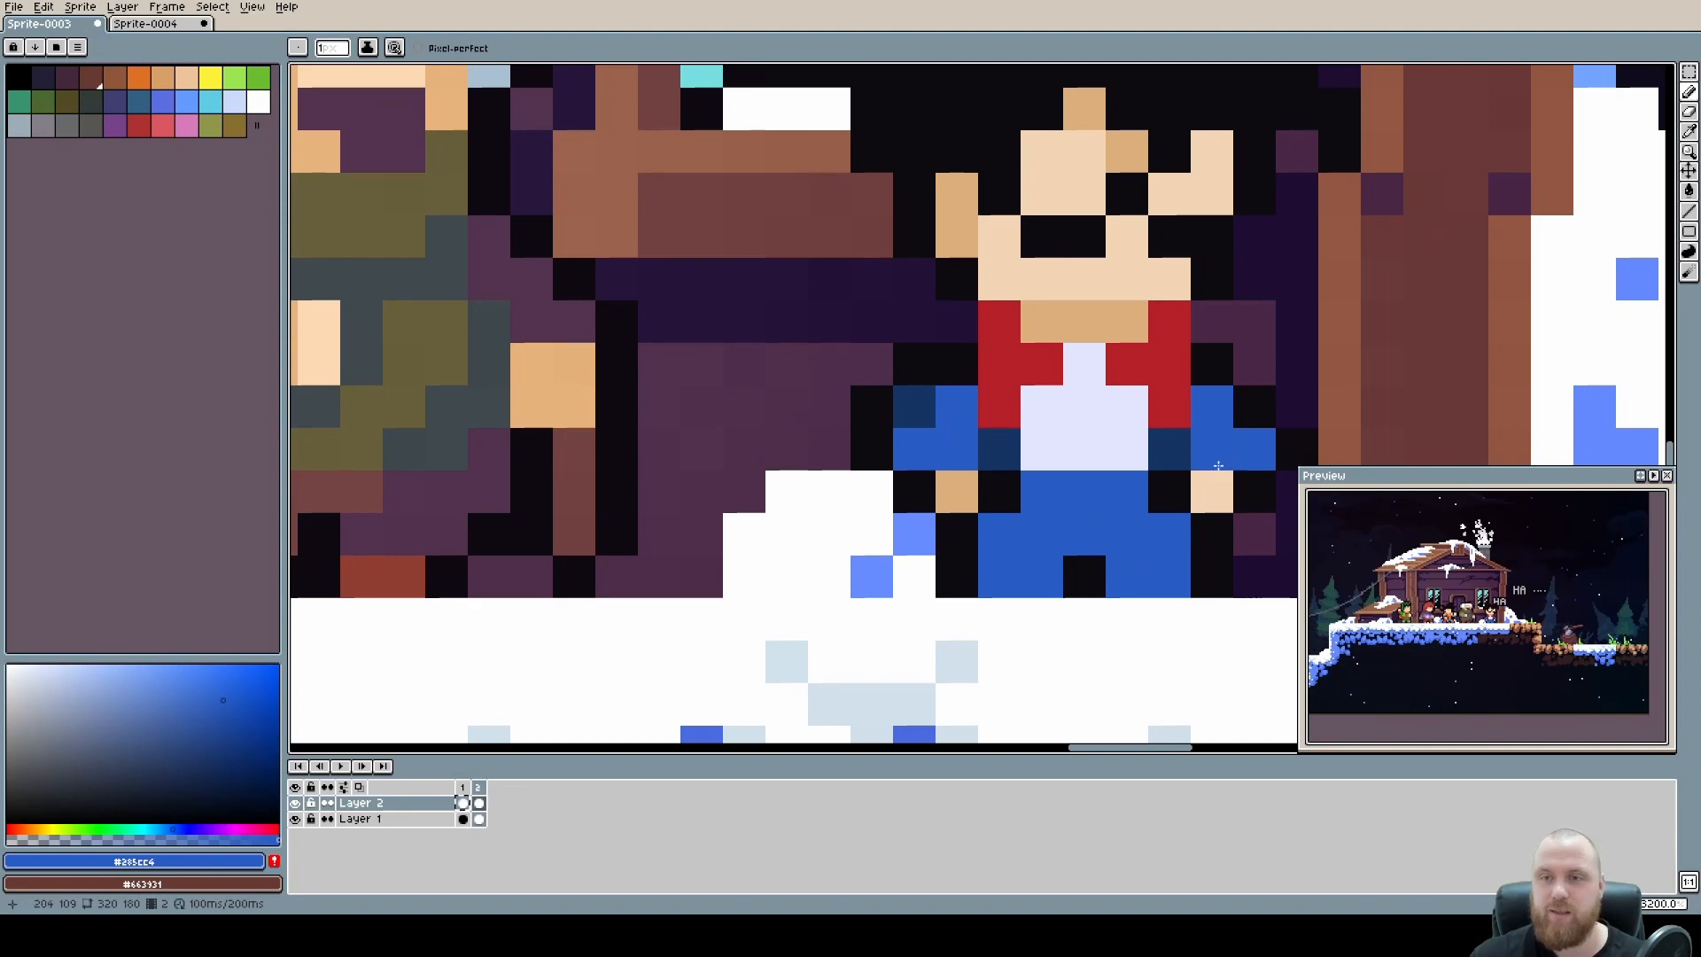
# Sample Goku's suit red #df3e23 and dark blue, and paint them over the black pixels on the chest and lowered arm's wristband.
pyautogui.scroll(-1, 1107, 496)
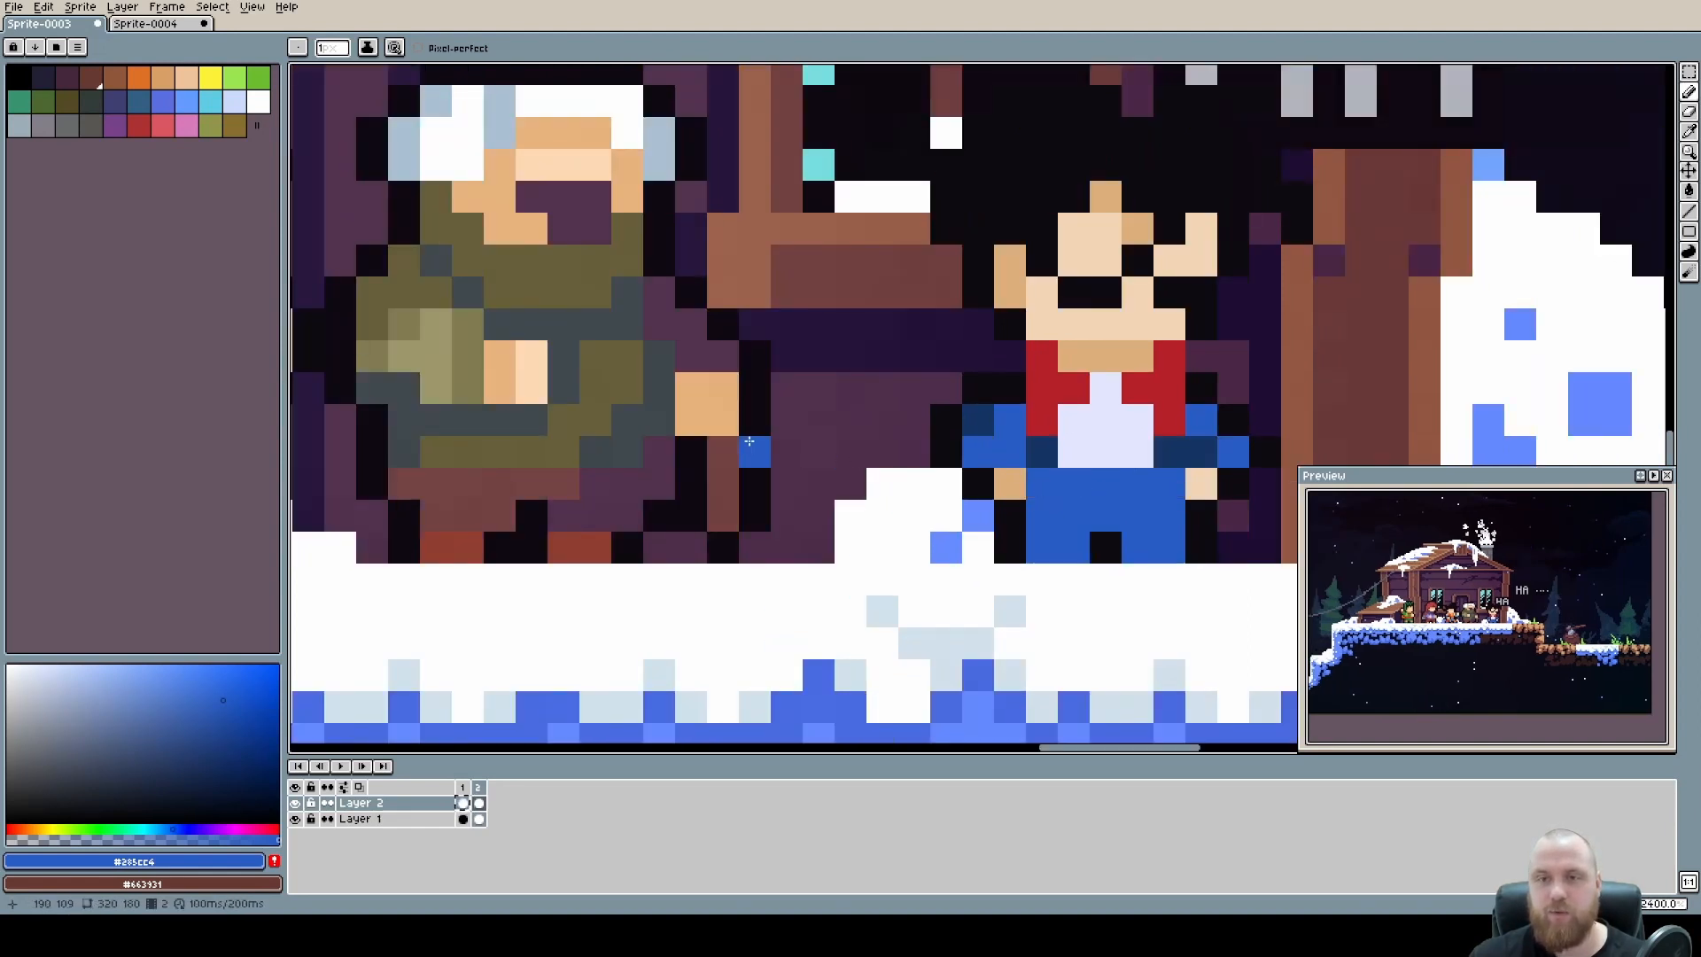
pyautogui.scroll(-1, 755, 451)
pyautogui.moveTo(755, 452); pyautogui.dragTo(1294, 461)
pyautogui.scroll(3, 797, 576)
pyautogui.keyDown('alt'); pyautogui.click(886, 354); pyautogui.keyUp('alt')
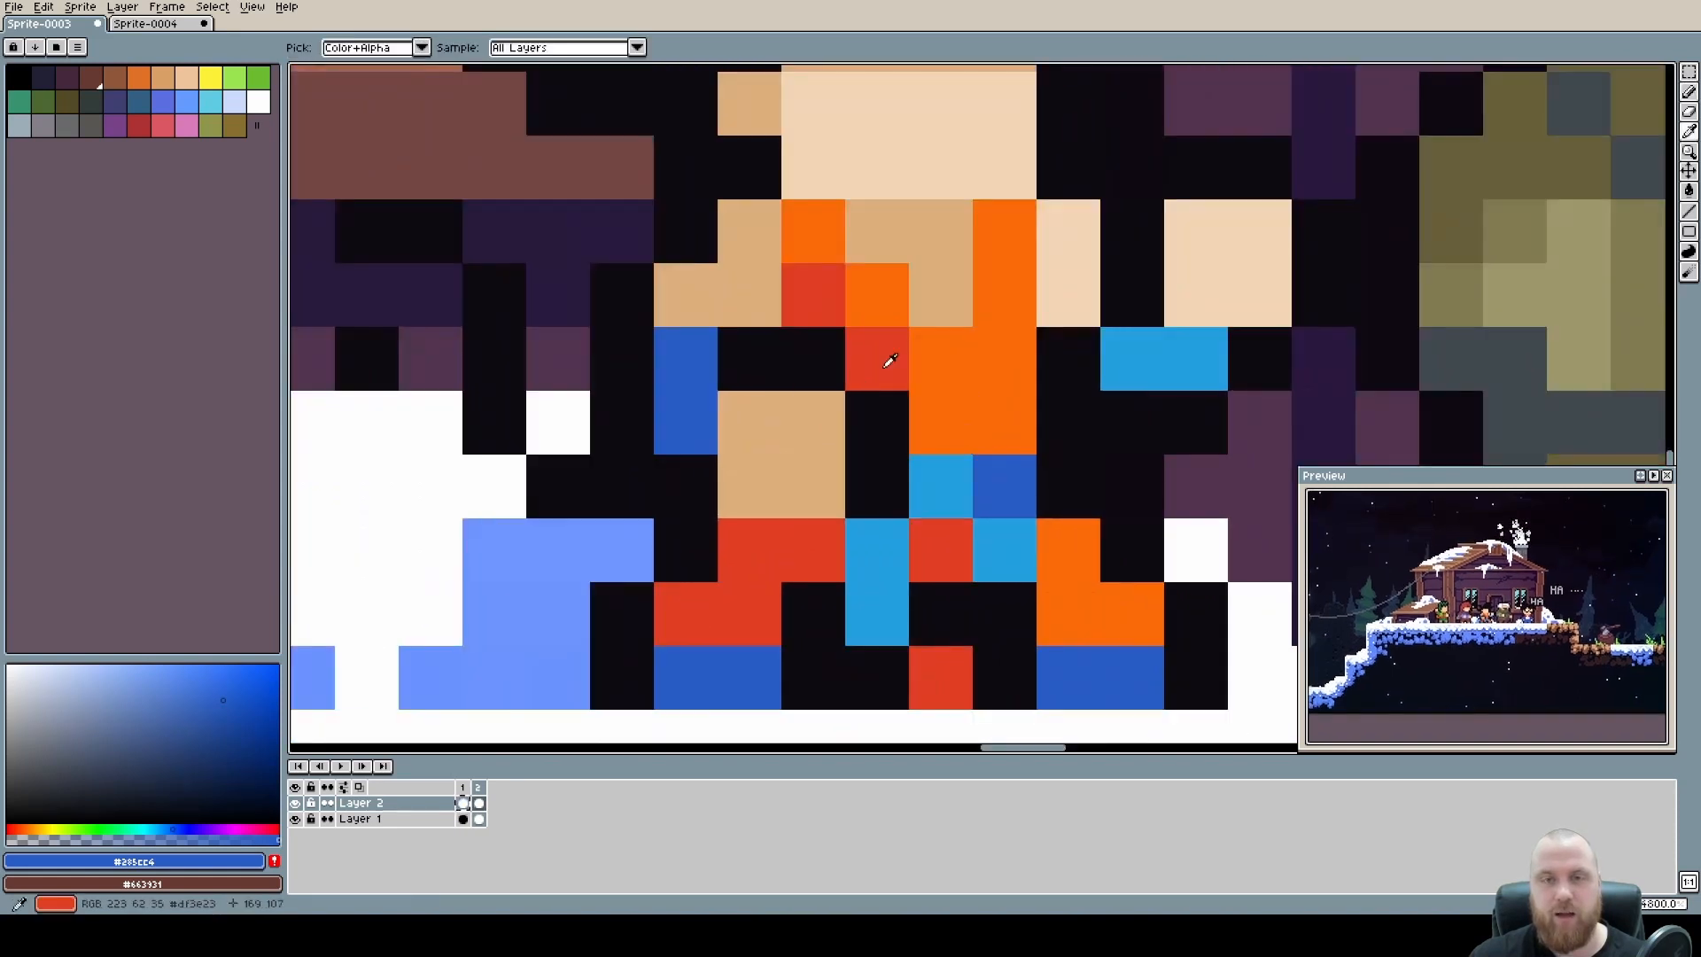
pyautogui.click(814, 359)
pyautogui.keyDown('alt'); pyautogui.click(666, 368); pyautogui.keyUp('alt')
pyautogui.click(749, 363)
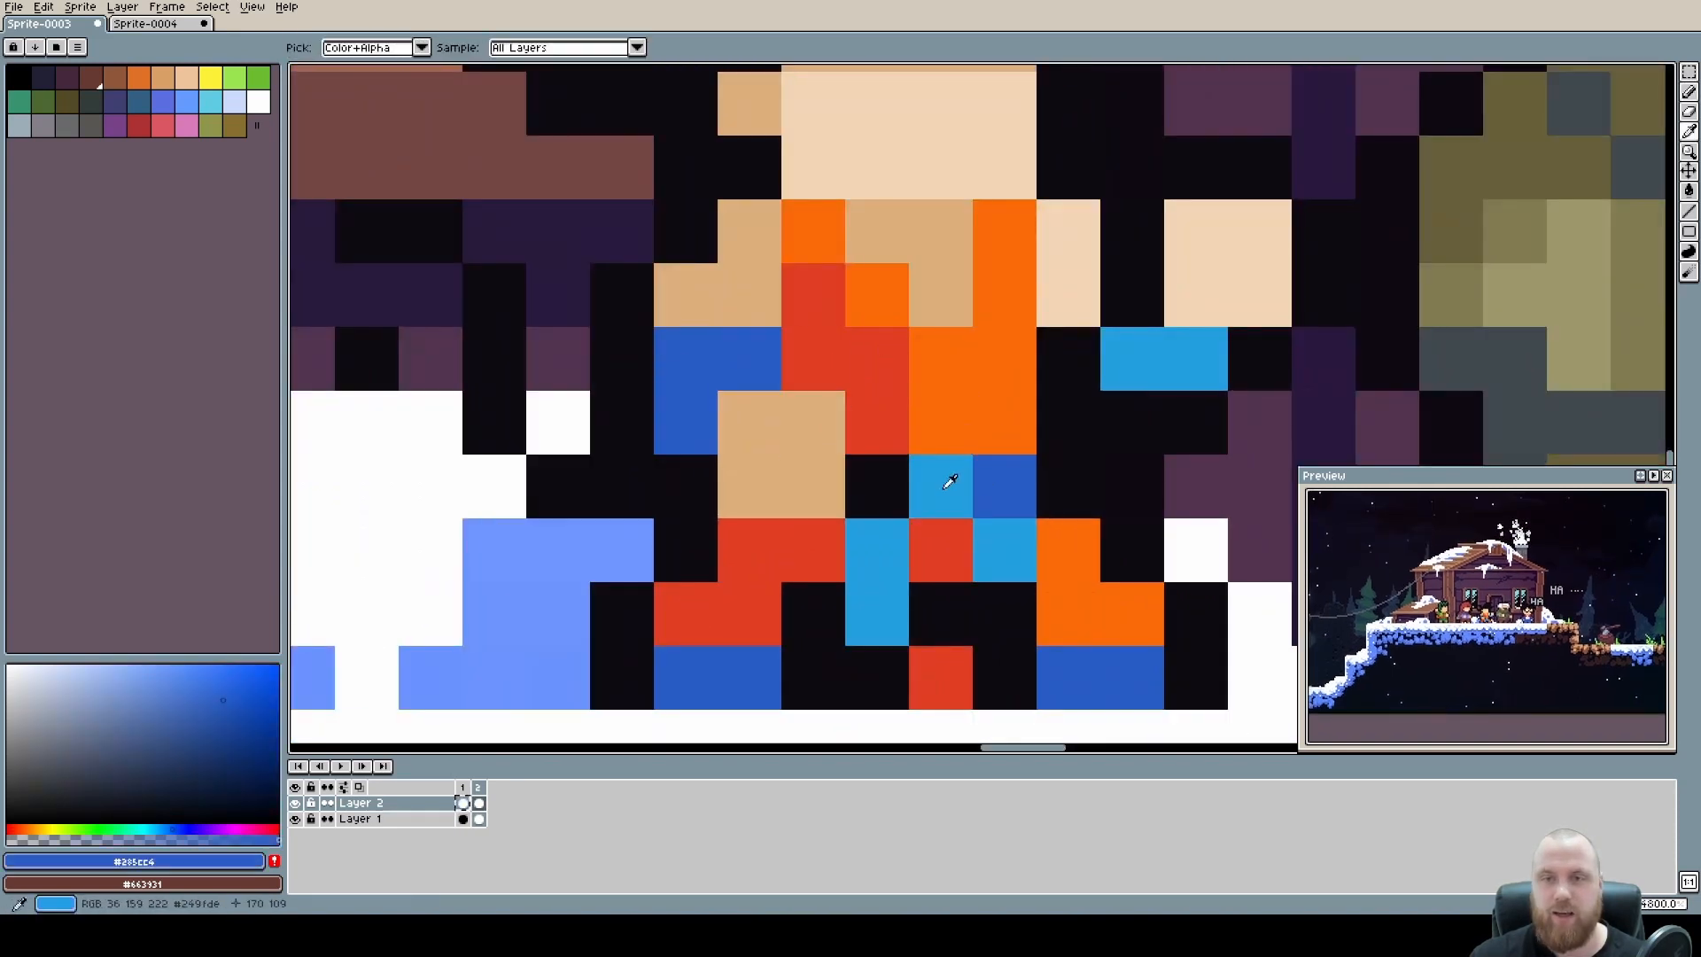
# Sample the light blue #249fde from Goku's belt and paint it over the black pixels in the belt and raised wristband.
pyautogui.keyDown('alt'); pyautogui.click(951, 481); pyautogui.keyUp('alt')
pyautogui.click(877, 486)
pyautogui.scroll(-3, 912, 491)
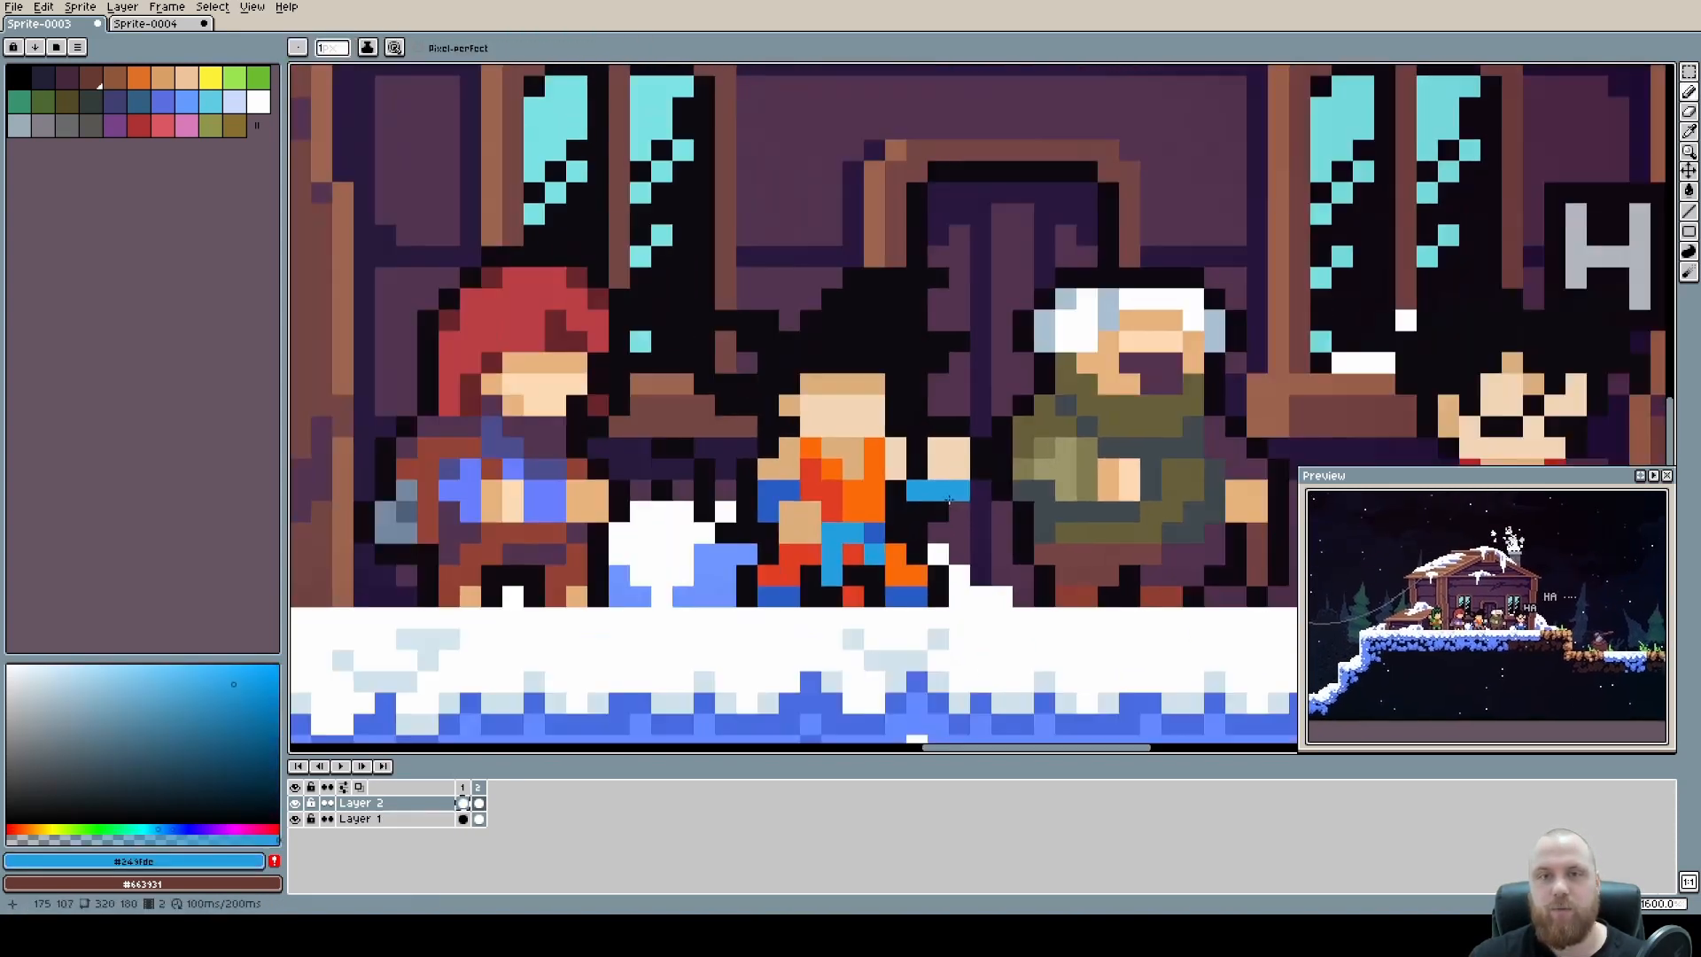
pyautogui.scroll(3, 943, 484)
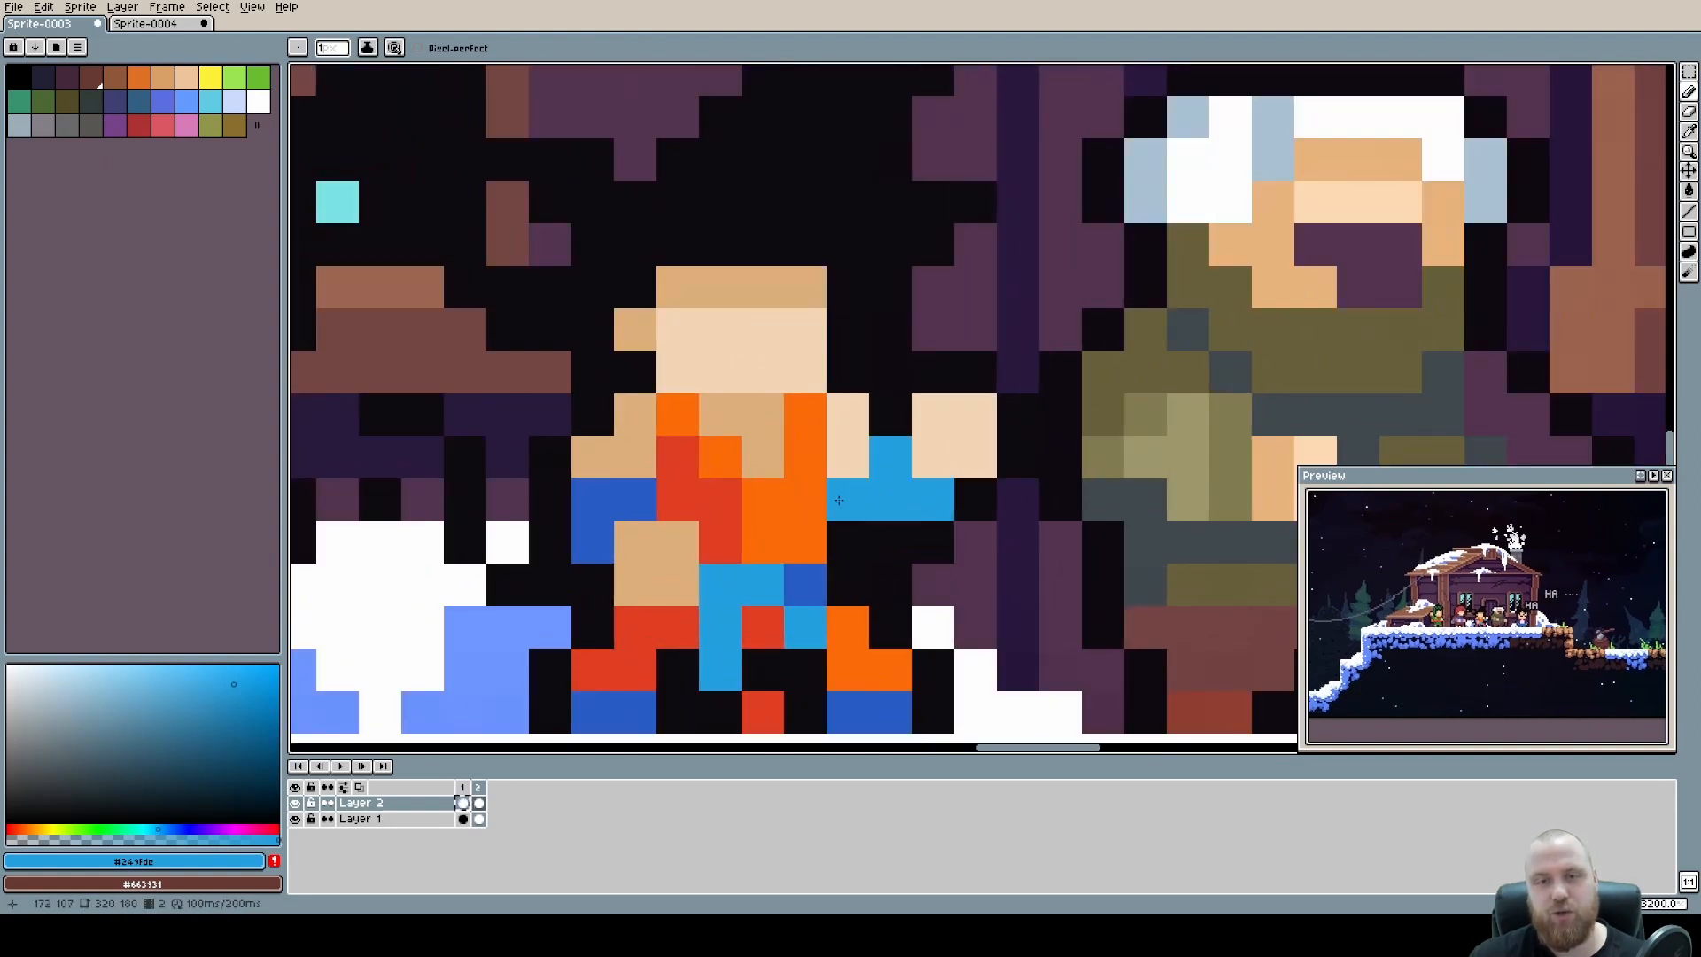
# Hide Layer 1 and erase the red pixel between Goku's feet.
pyautogui.press('e')
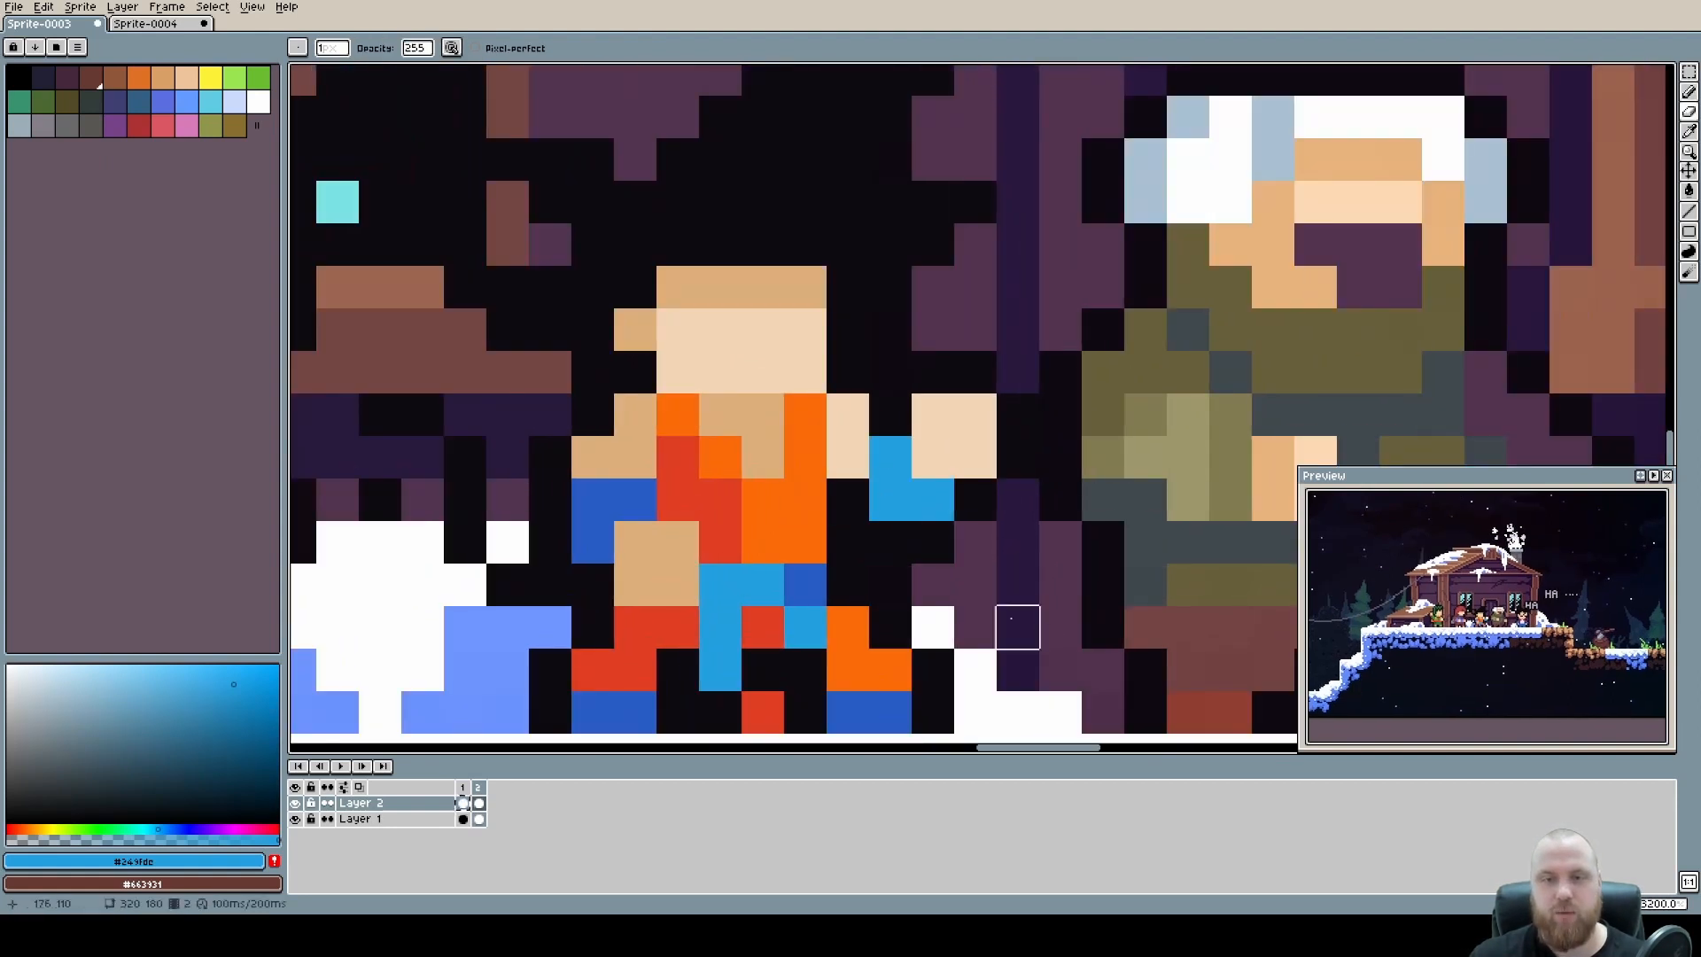
pyautogui.scroll(-7, 889, 585)
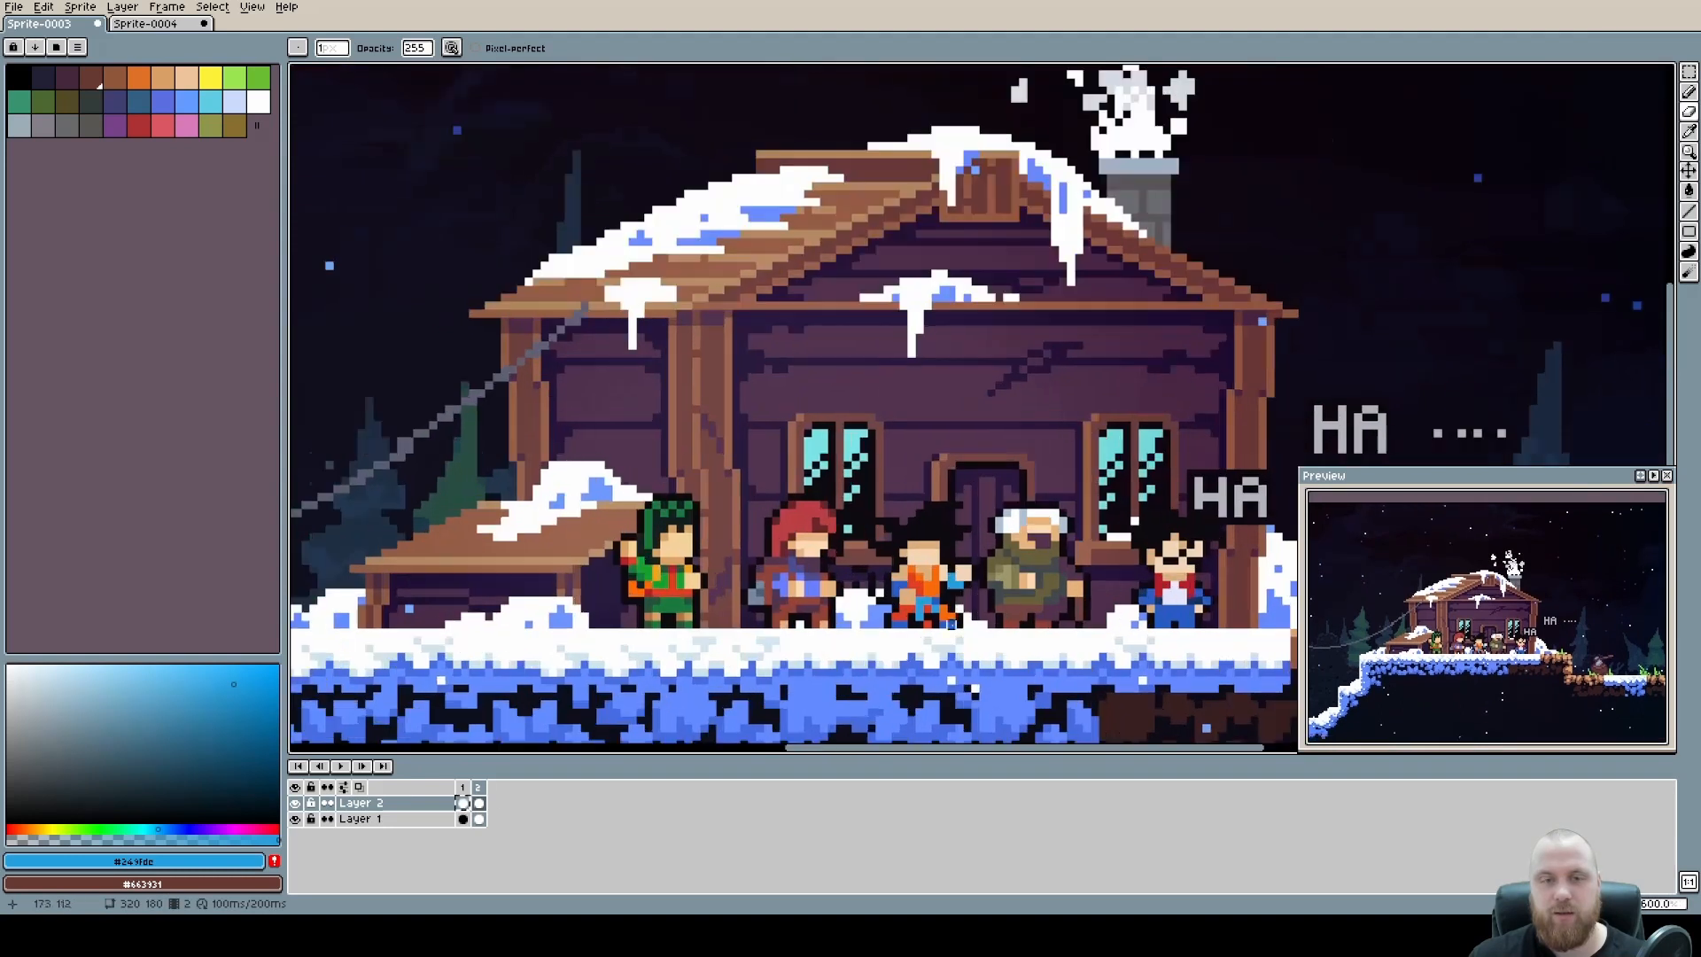
pyautogui.click(295, 818)
pyautogui.scroll(4, 915, 679)
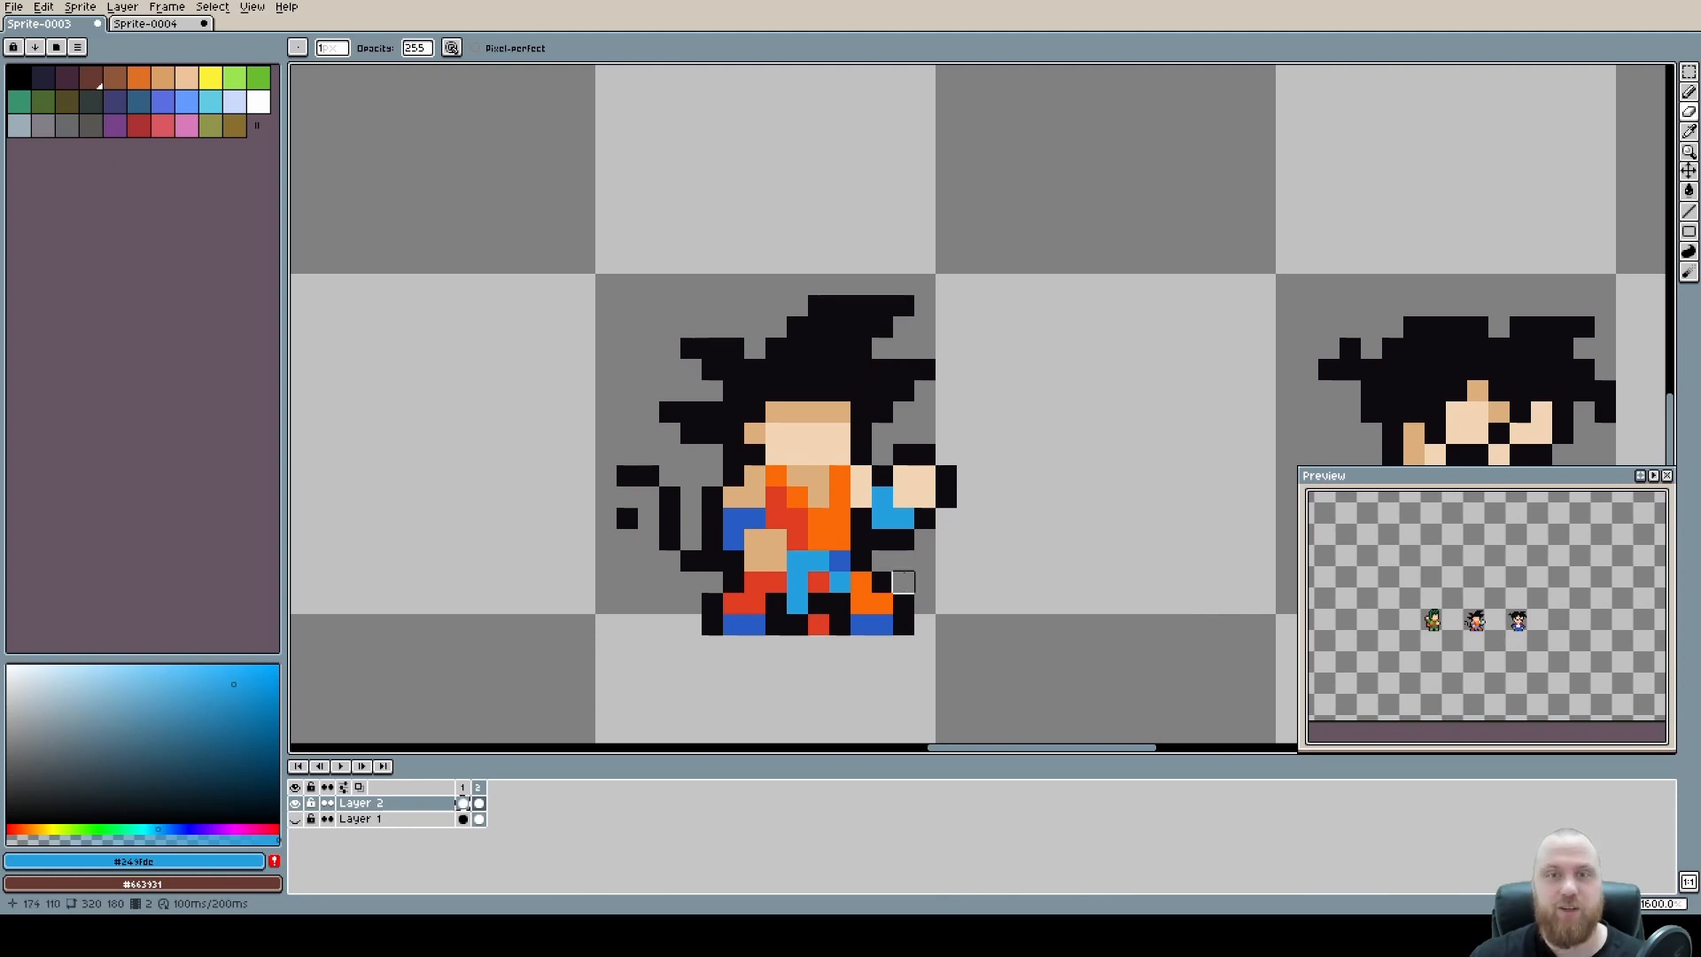
pyautogui.scroll(3, 903, 582)
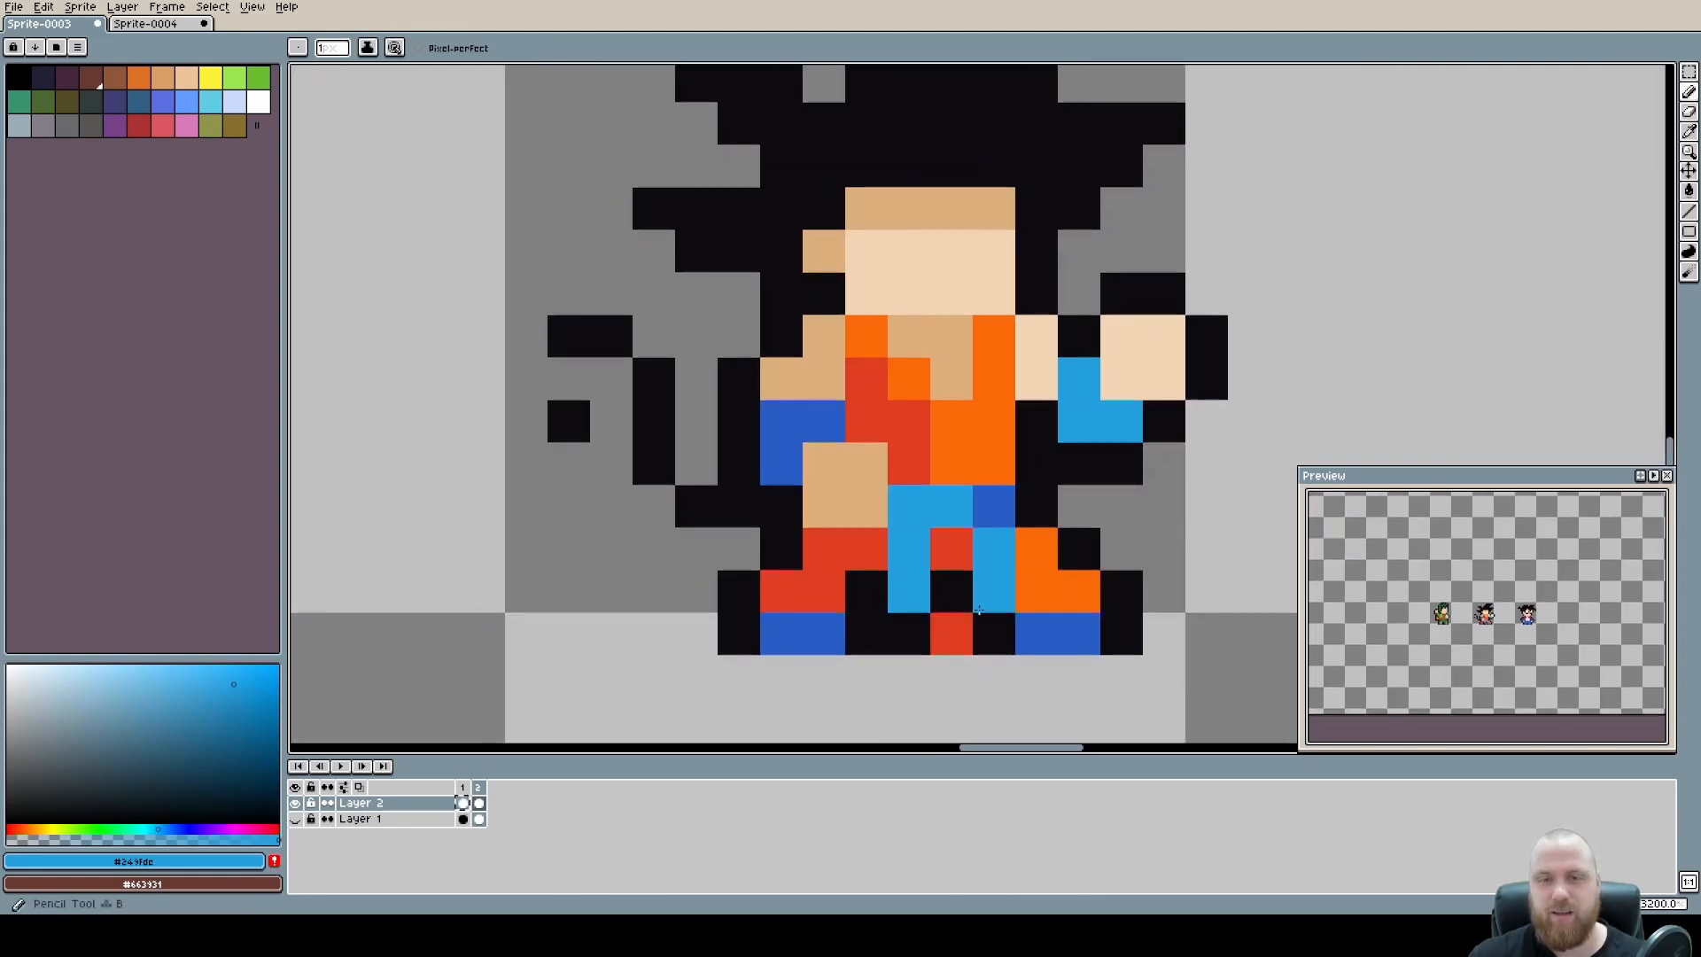
pyautogui.press('e')
pyautogui.scroll(-6, 952, 634)
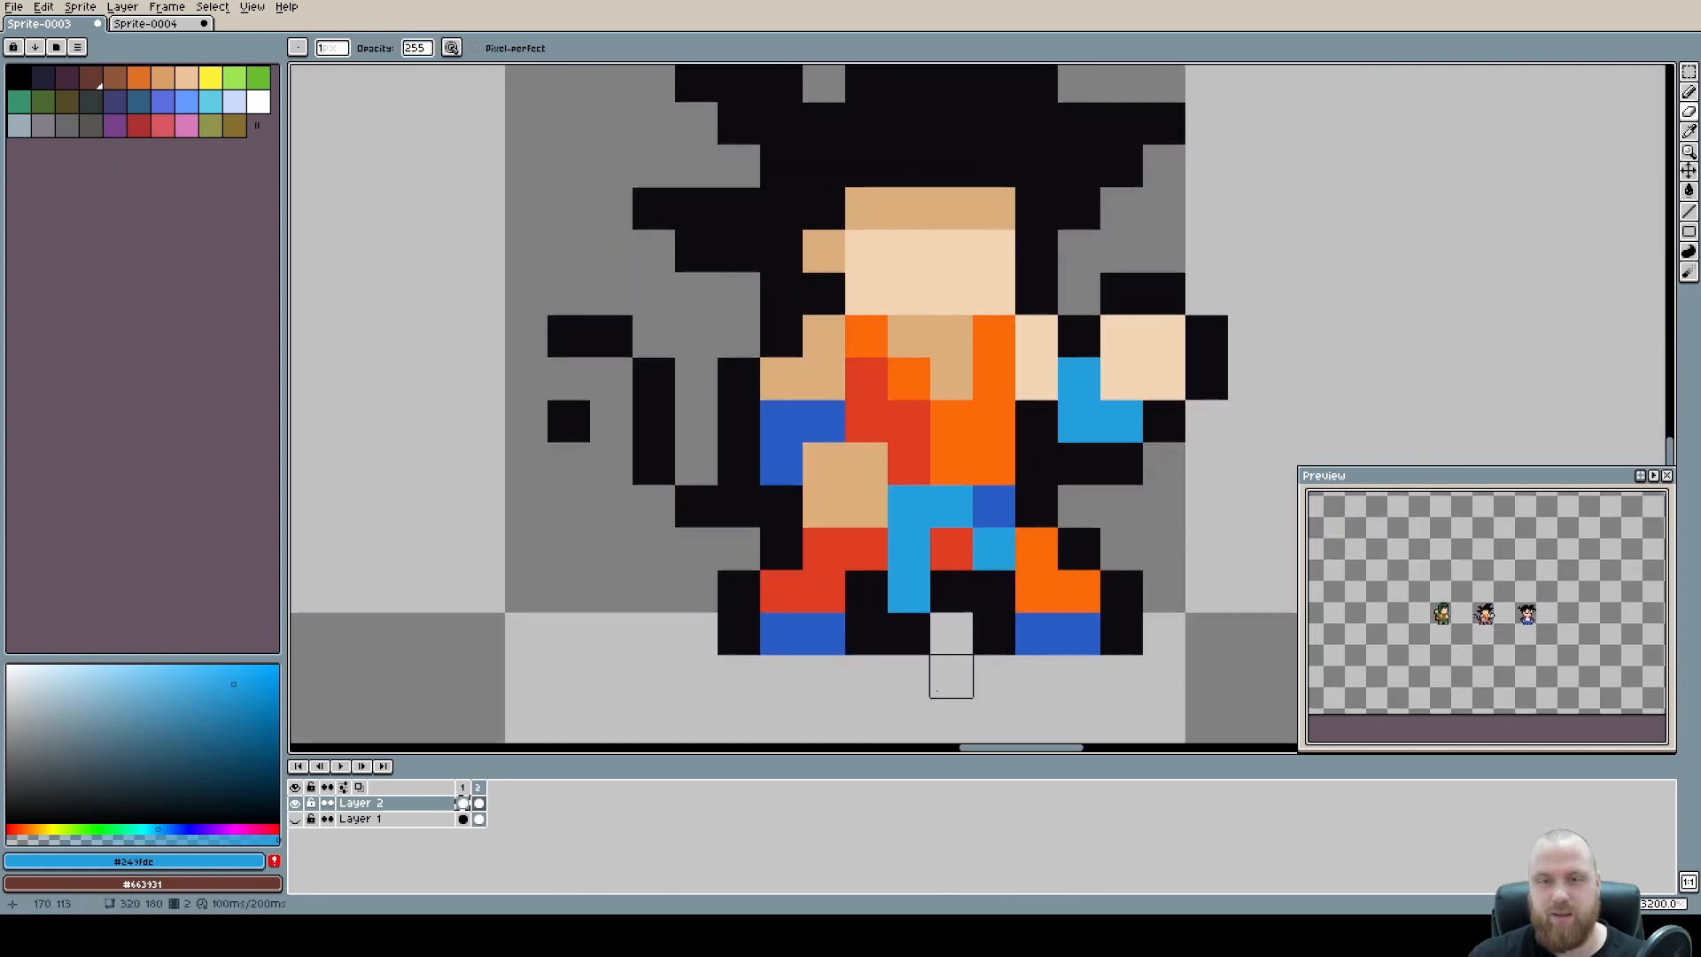
# Sample the near-black #0e0a10 outline colour and add the connecting pixel at the curled end of Goku's tail.
pyautogui.scroll(3, 919, 622)
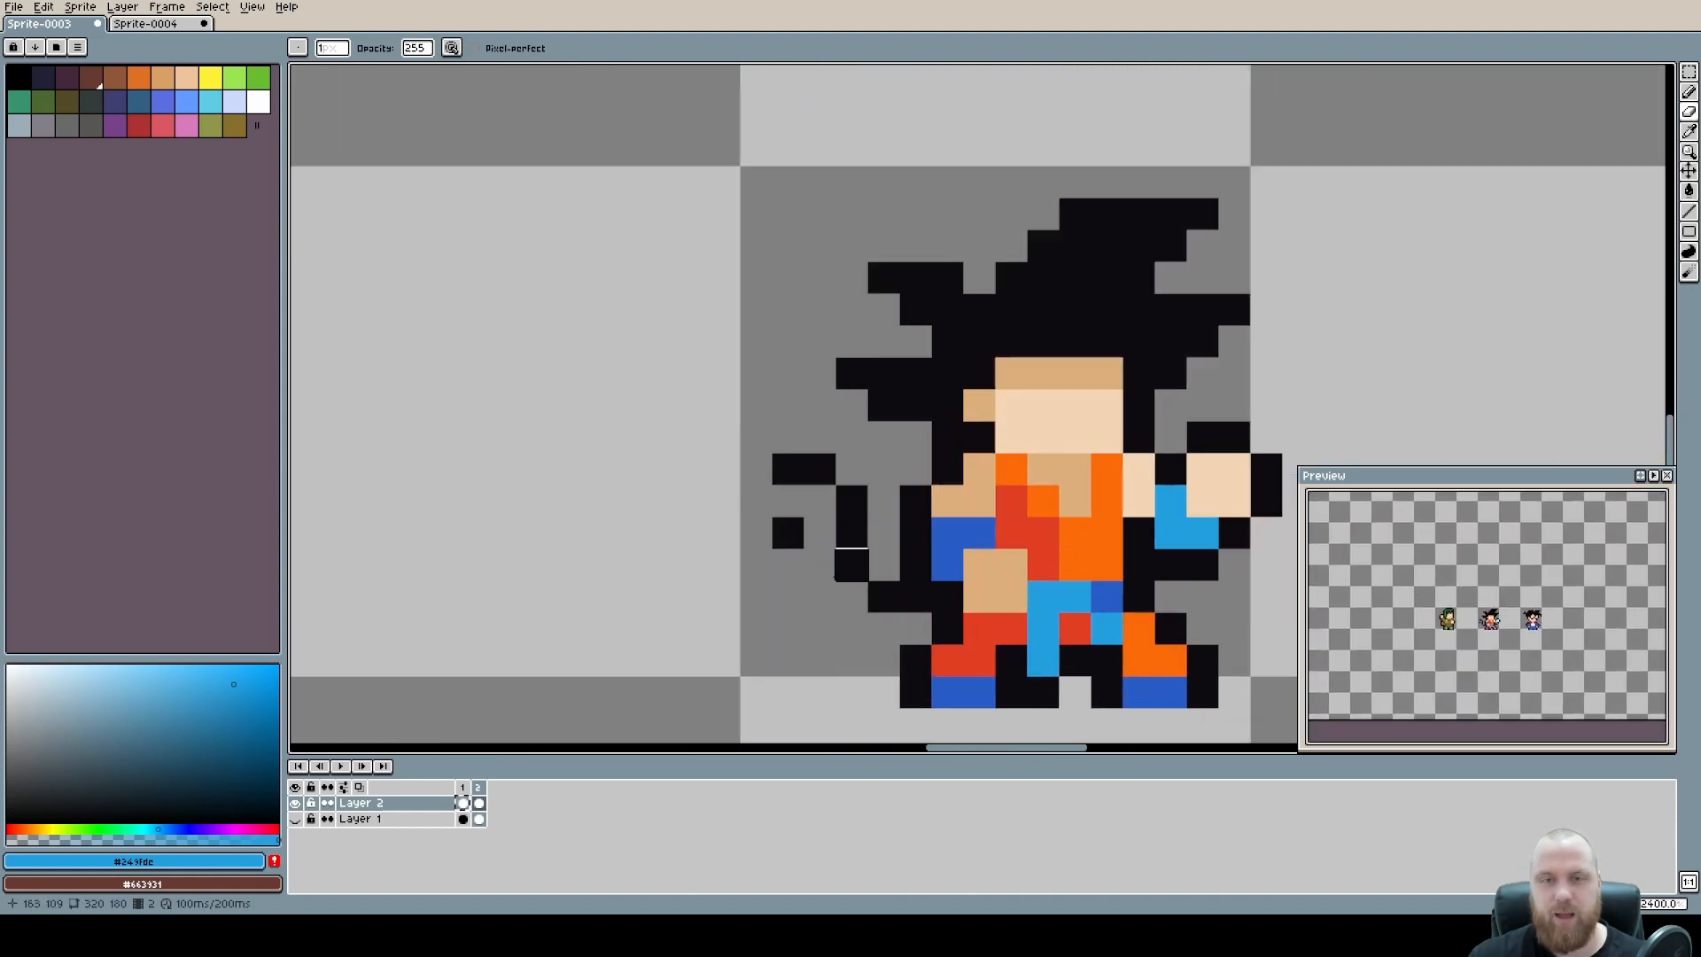
pyautogui.keyDown('alt'); pyautogui.click(759, 493); pyautogui.keyUp('alt')
pyautogui.click(789, 511)
pyautogui.scroll(-3, 789, 511)
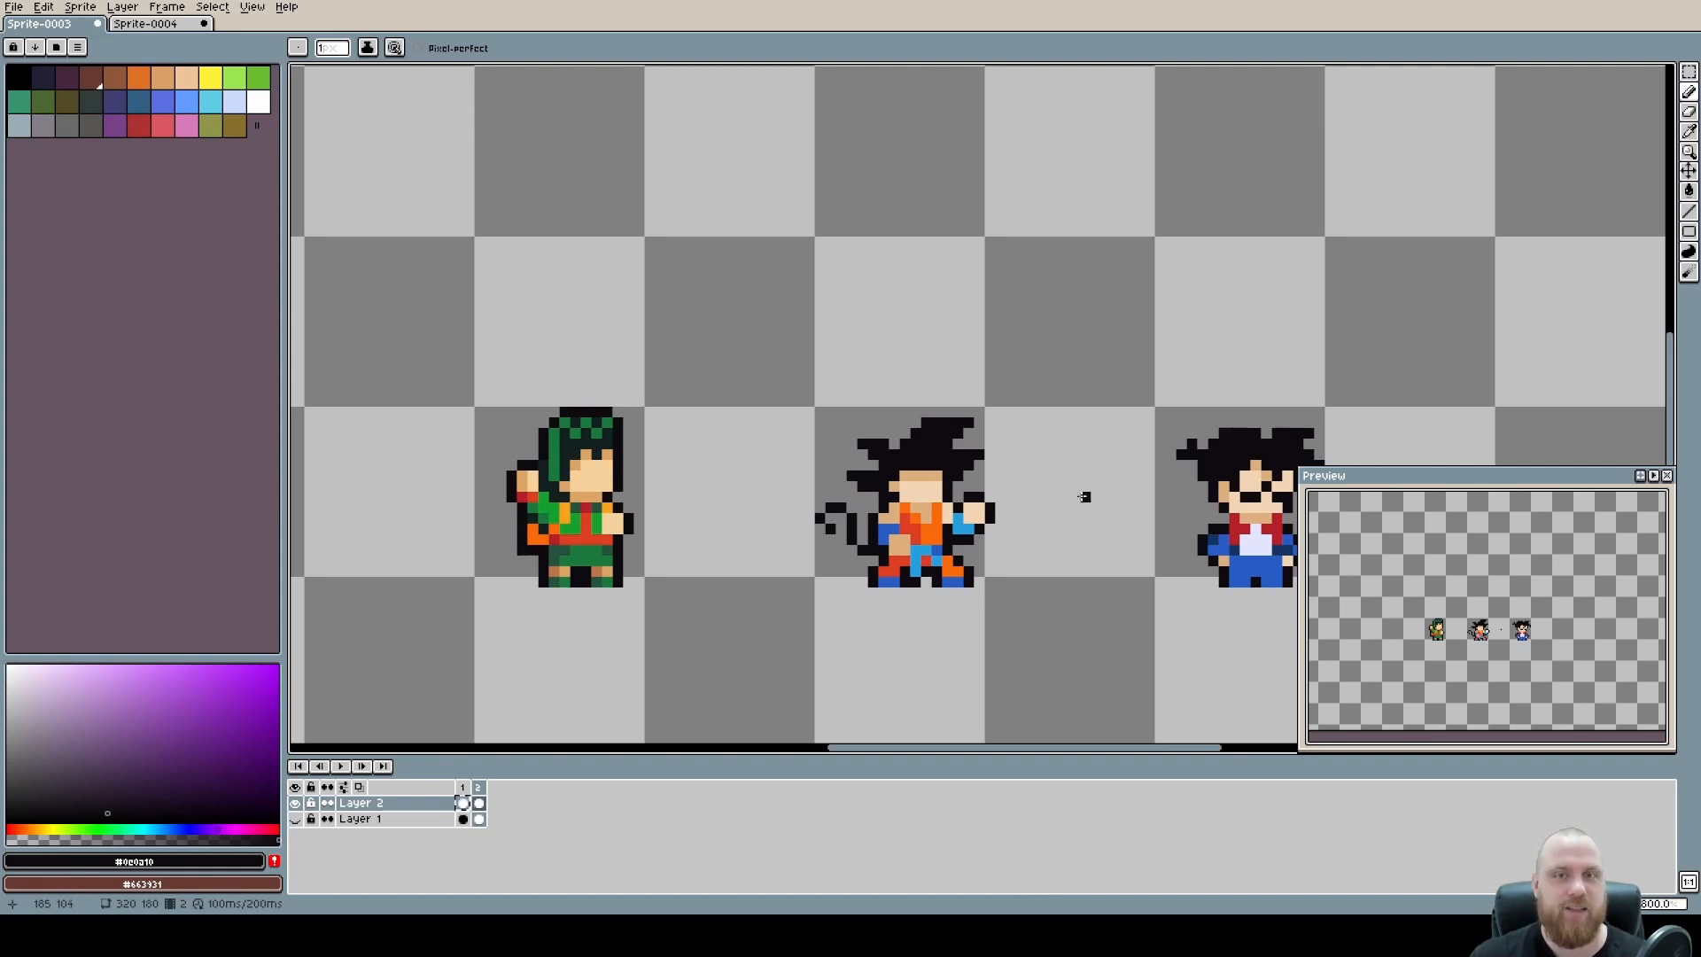
# Try recolouring Goku's black tail with the tan skin shade #dcaf7d sampled from the arm.
pyautogui.scroll(2, 842, 580)
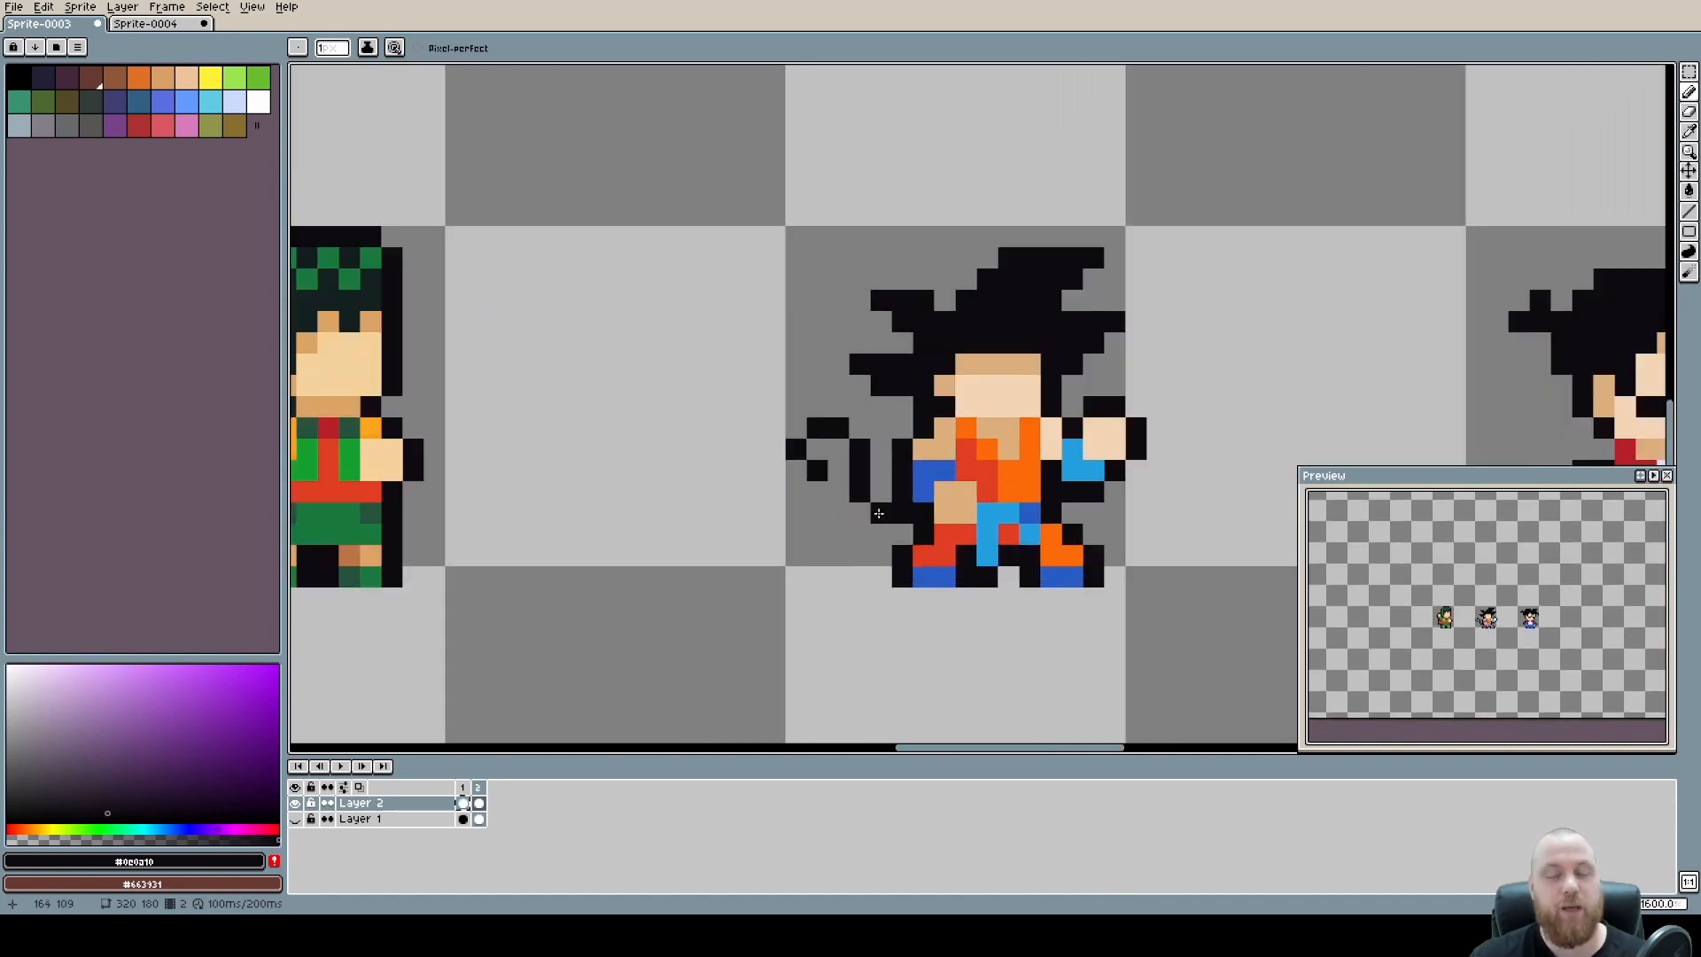
pyautogui.scroll(1, 819, 441)
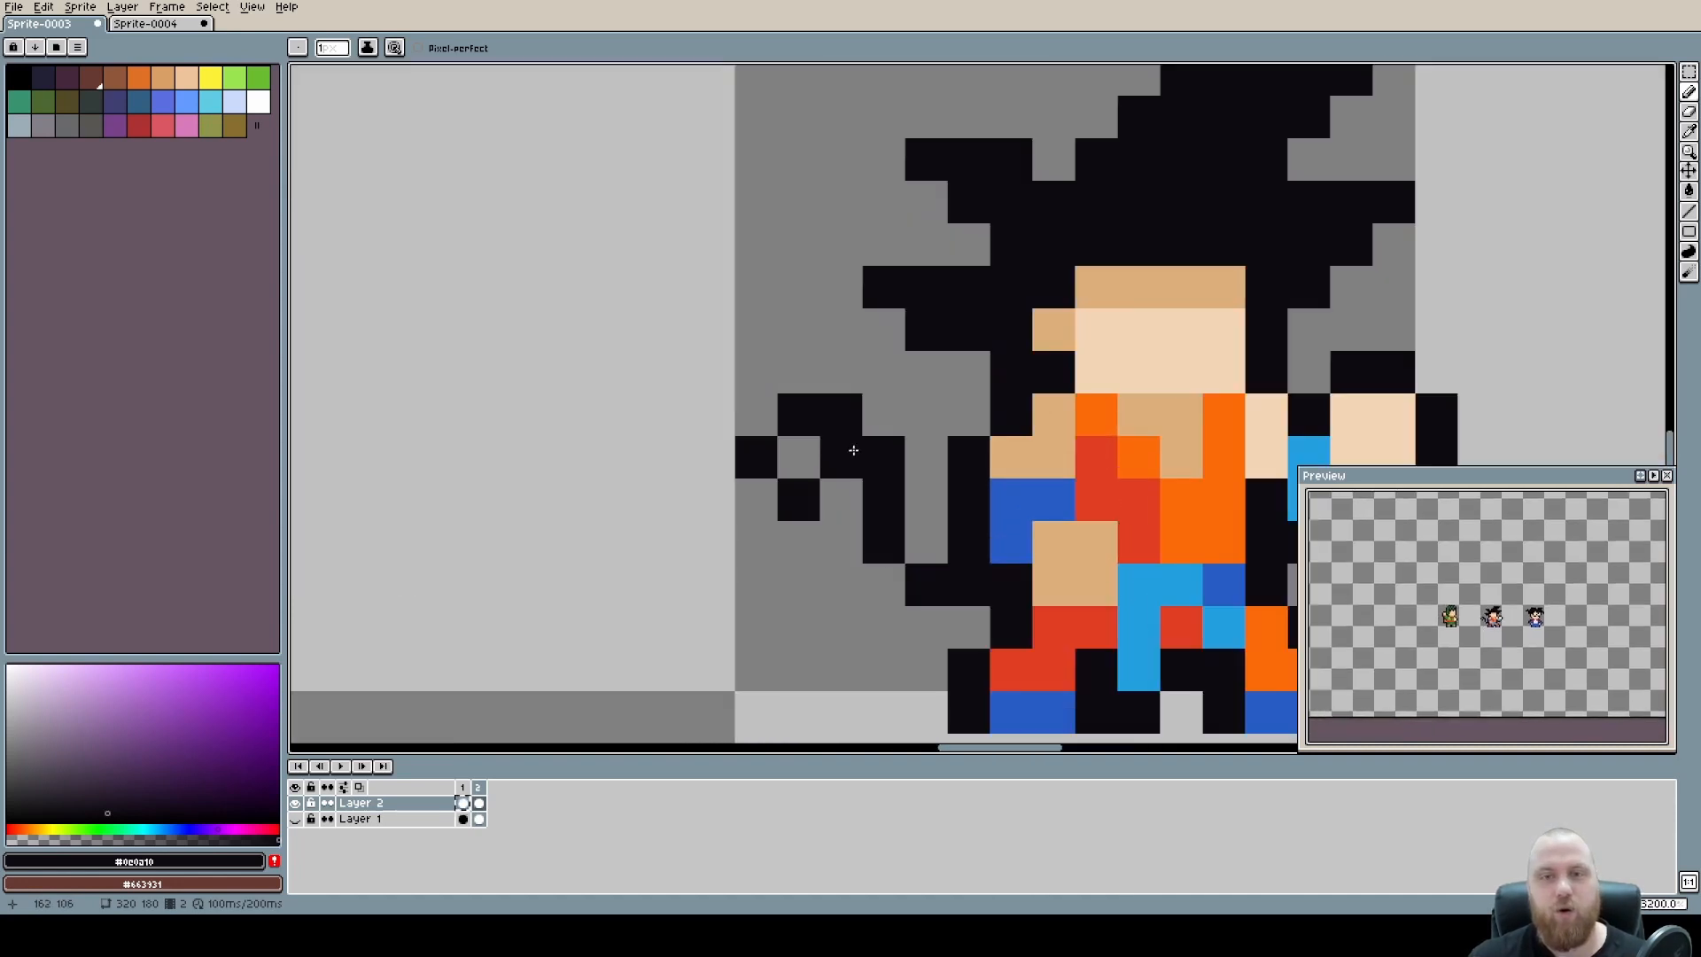
pyautogui.press('i')
pyautogui.keyDown('alt'); pyautogui.click(1085, 548); pyautogui.keyUp('alt')
pyautogui.moveTo(883, 542); pyautogui.dragTo(883, 457)
pyautogui.click(926, 585)
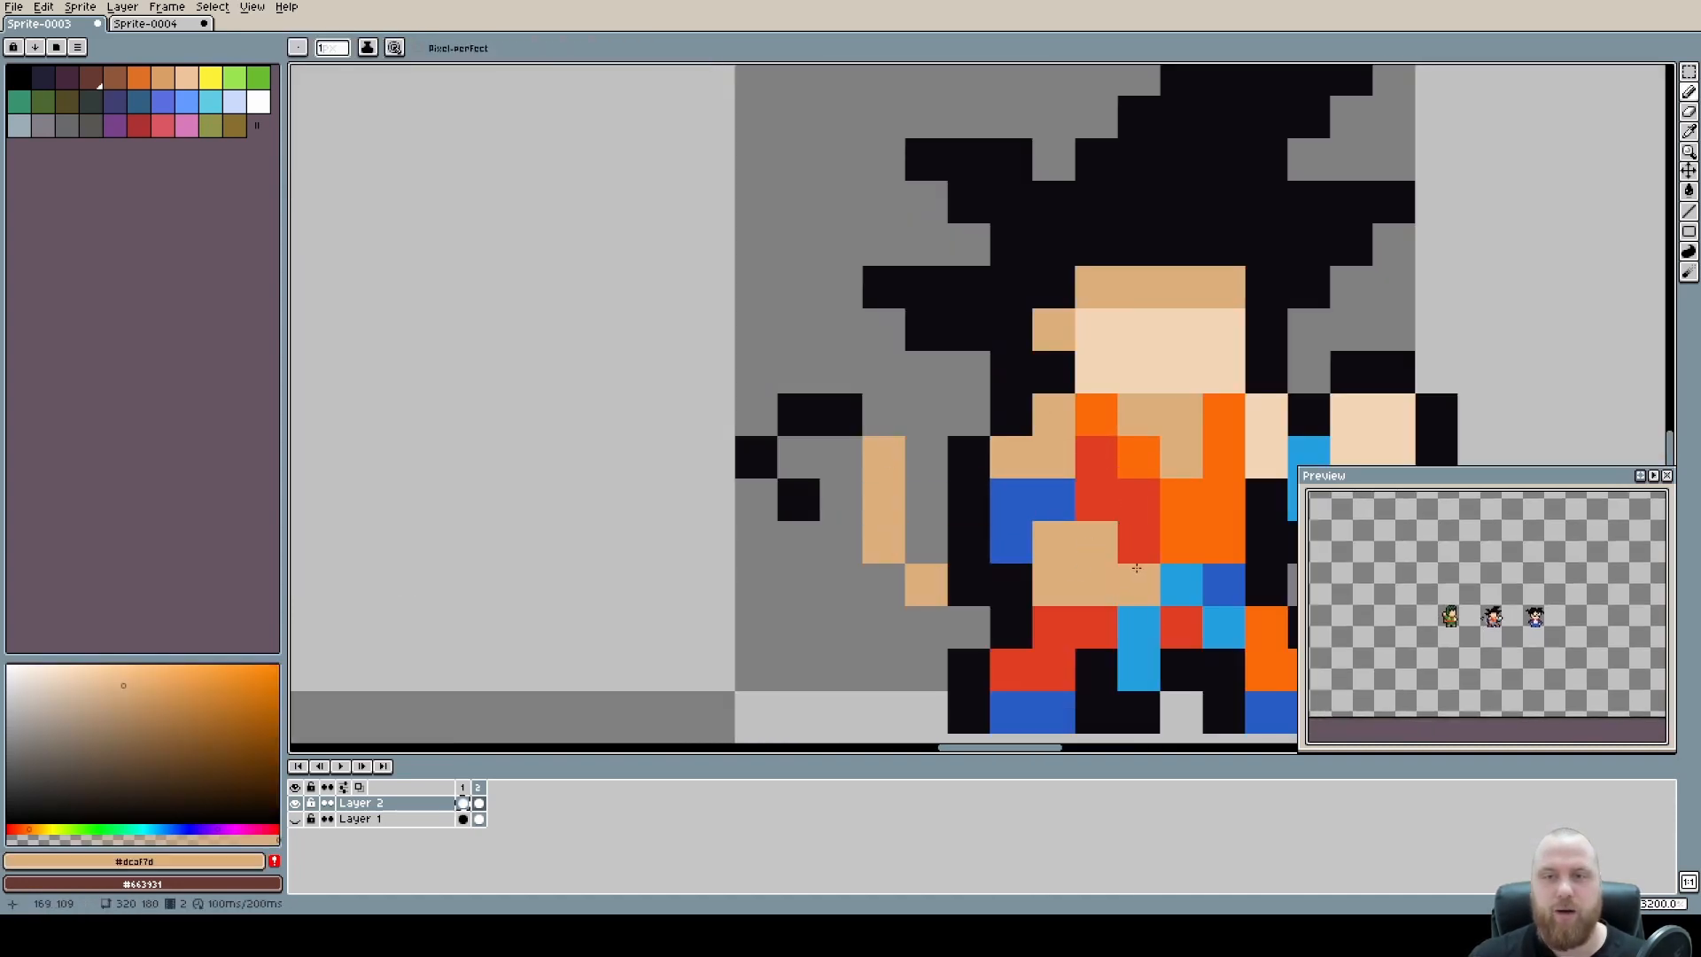
pyautogui.press('alt')
pyautogui.click(842, 415)
pyautogui.click(797, 415)
pyautogui.click(756, 457)
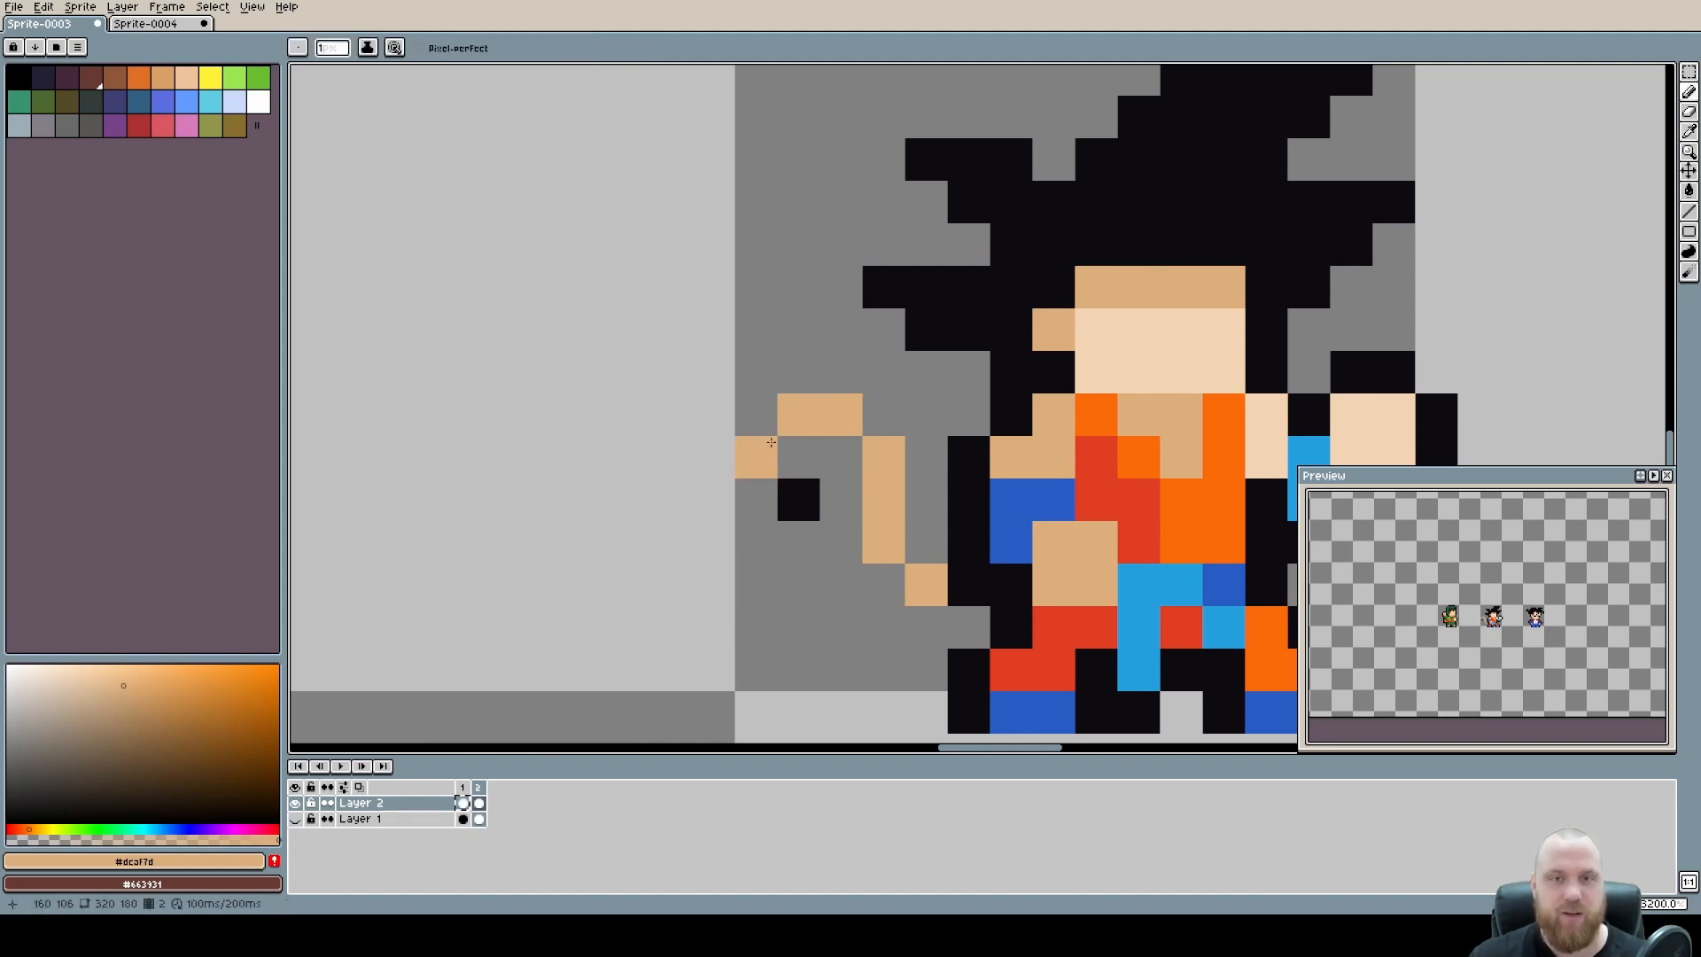
pyautogui.click(798, 499)
# Try outlining the tan tail with the near-black #0e0a10.
pyautogui.keyDown('alt'); pyautogui.click(970, 543); pyautogui.keyUp('alt')
pyautogui.moveTo(926, 542)
pyautogui.mouseDown()
pyautogui.moveTo(905, 412)
pyautogui.moveTo(844, 385)
pyautogui.moveTo(775, 393)
pyautogui.moveTo(694, 450)
pyautogui.moveTo(728, 510)
pyautogui.moveTo(787, 537)
pyautogui.moveTo(828, 489)
pyautogui.moveTo(801, 455)
pyautogui.moveTo(848, 559)
pyautogui.moveTo(927, 616)
pyautogui.moveTo(969, 617)
pyautogui.mouseUp()
pyautogui.scroll(-10, 969, 618)
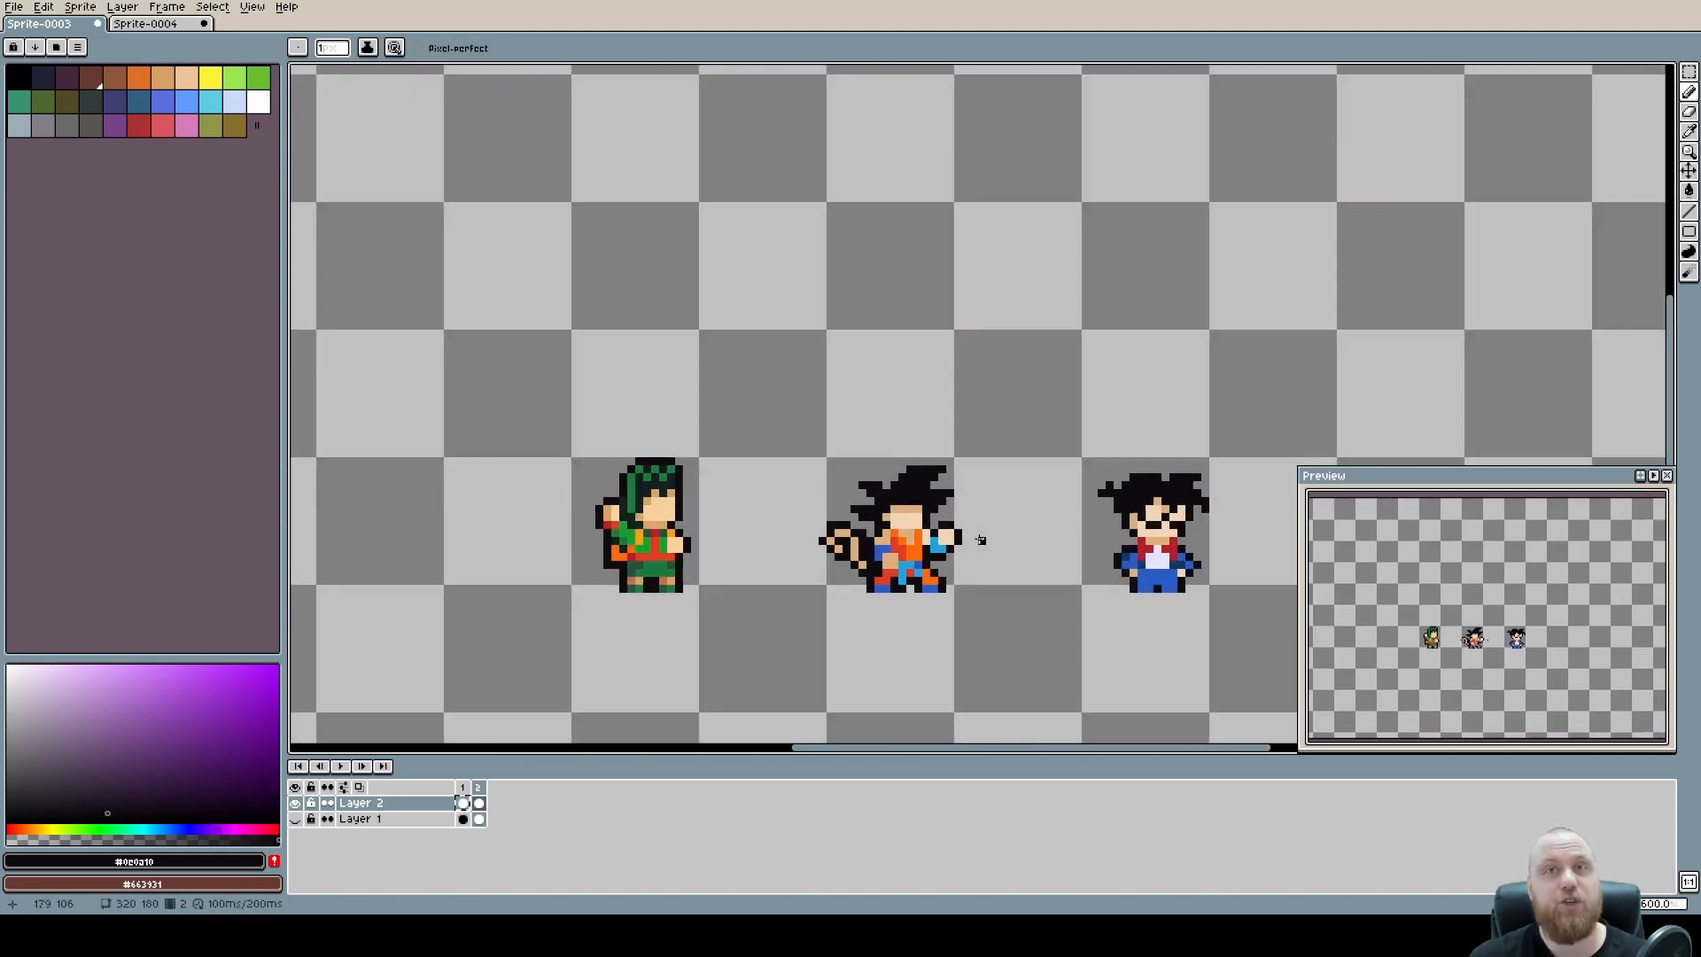
# Undo the tan tail colouring and its near-black outline.
pyautogui.hotkey('ctrl', 'z')
pyautogui.hotkey('ctrl', 'z')
pyautogui.hotkey('ctrl', 'z')
pyautogui.hotkey('ctrl', 'z')
pyautogui.hotkey('ctrl', 'z')
pyautogui.hotkey('ctrl', 'z')
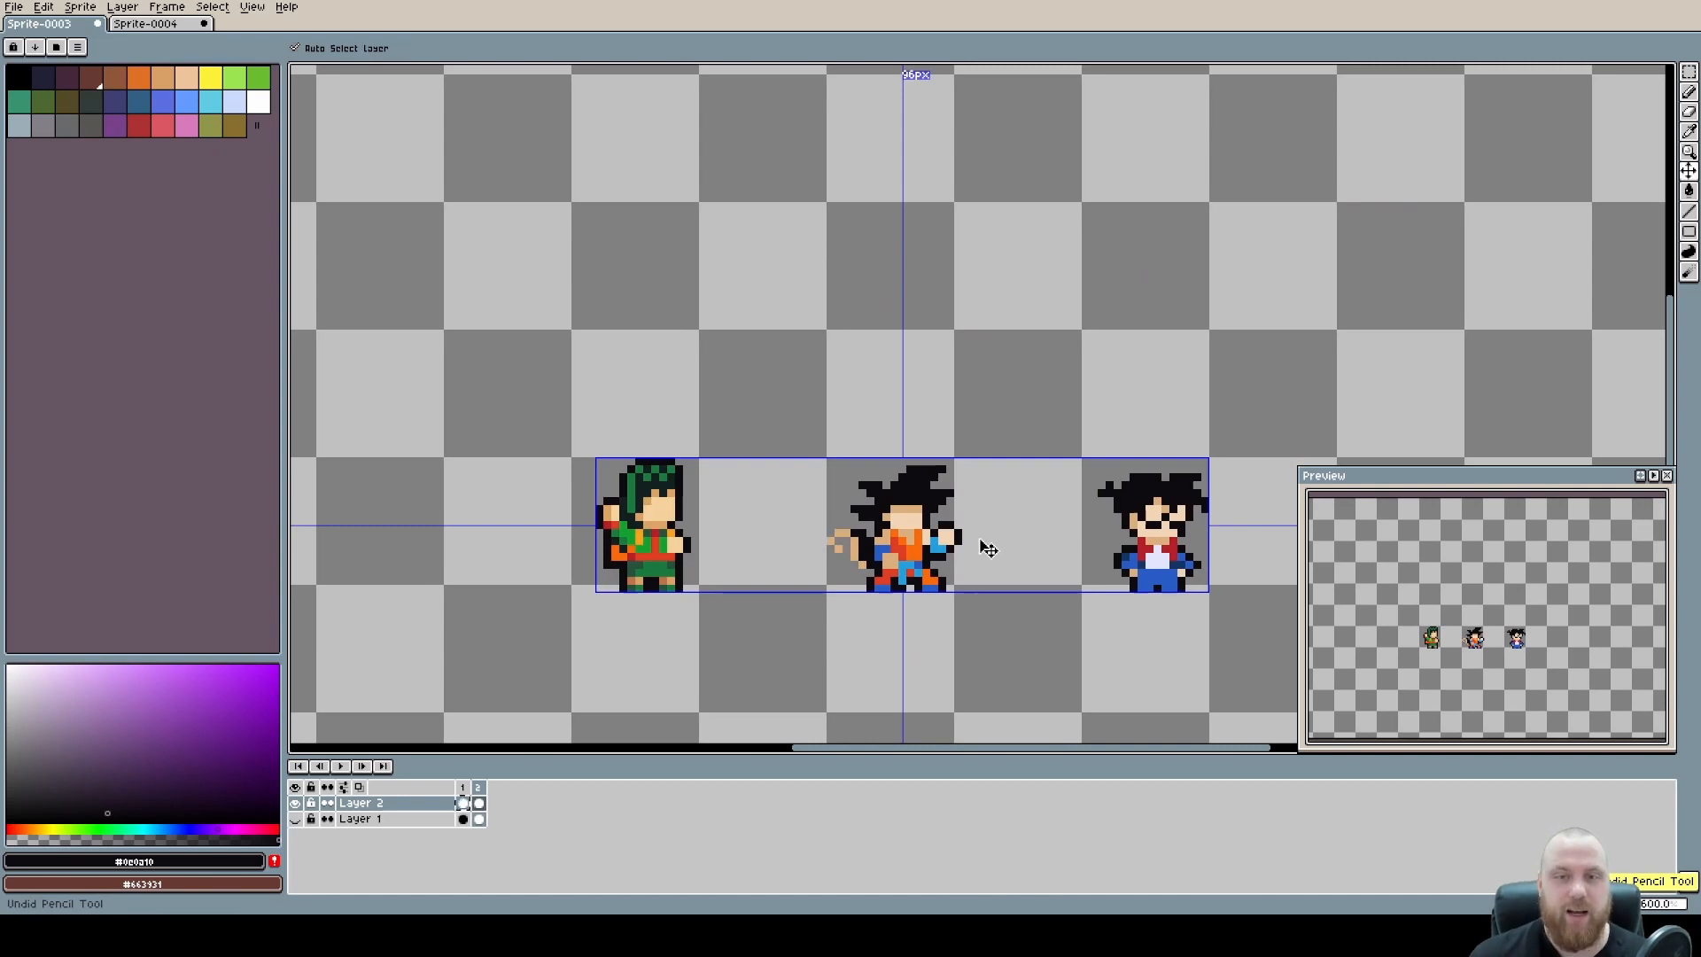
pyautogui.hotkey('ctrl', 'z')
pyautogui.hotkey('ctrl', 'z')
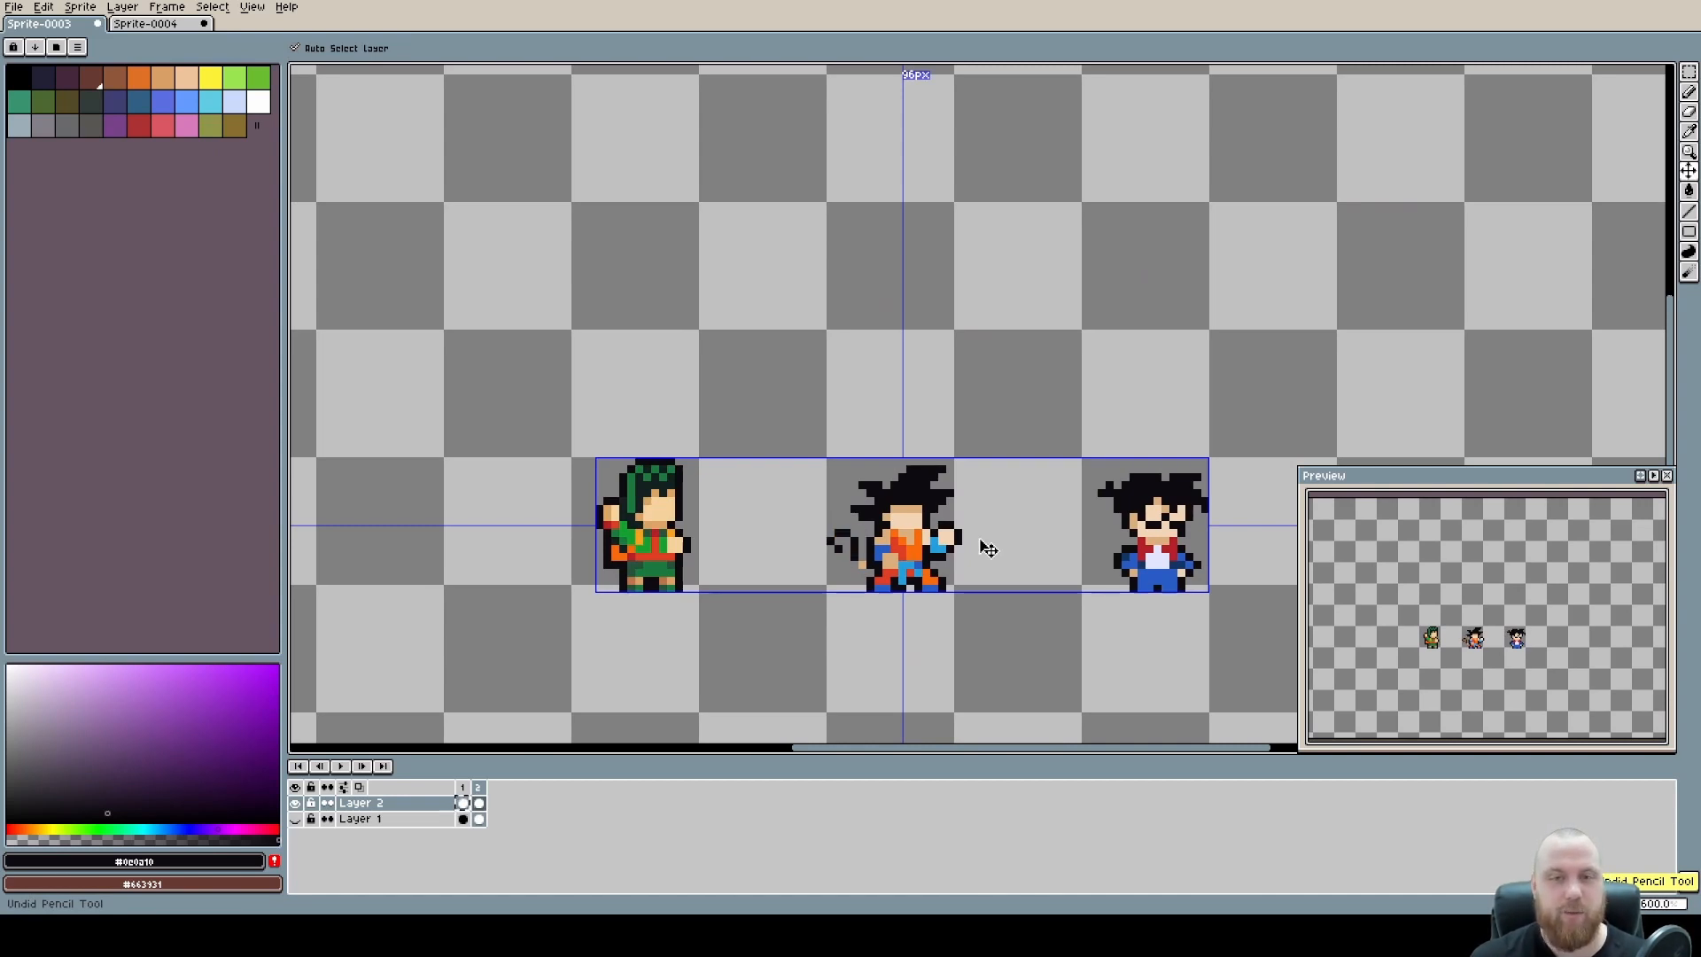
# Examine the outlines and colours of the Gon, Goku and Conan sprites against the transparent background.
pyautogui.scroll(1, 980, 549)
pyautogui.scroll(1, 942, 549)
pyautogui.scroll(-1, 984, 527)
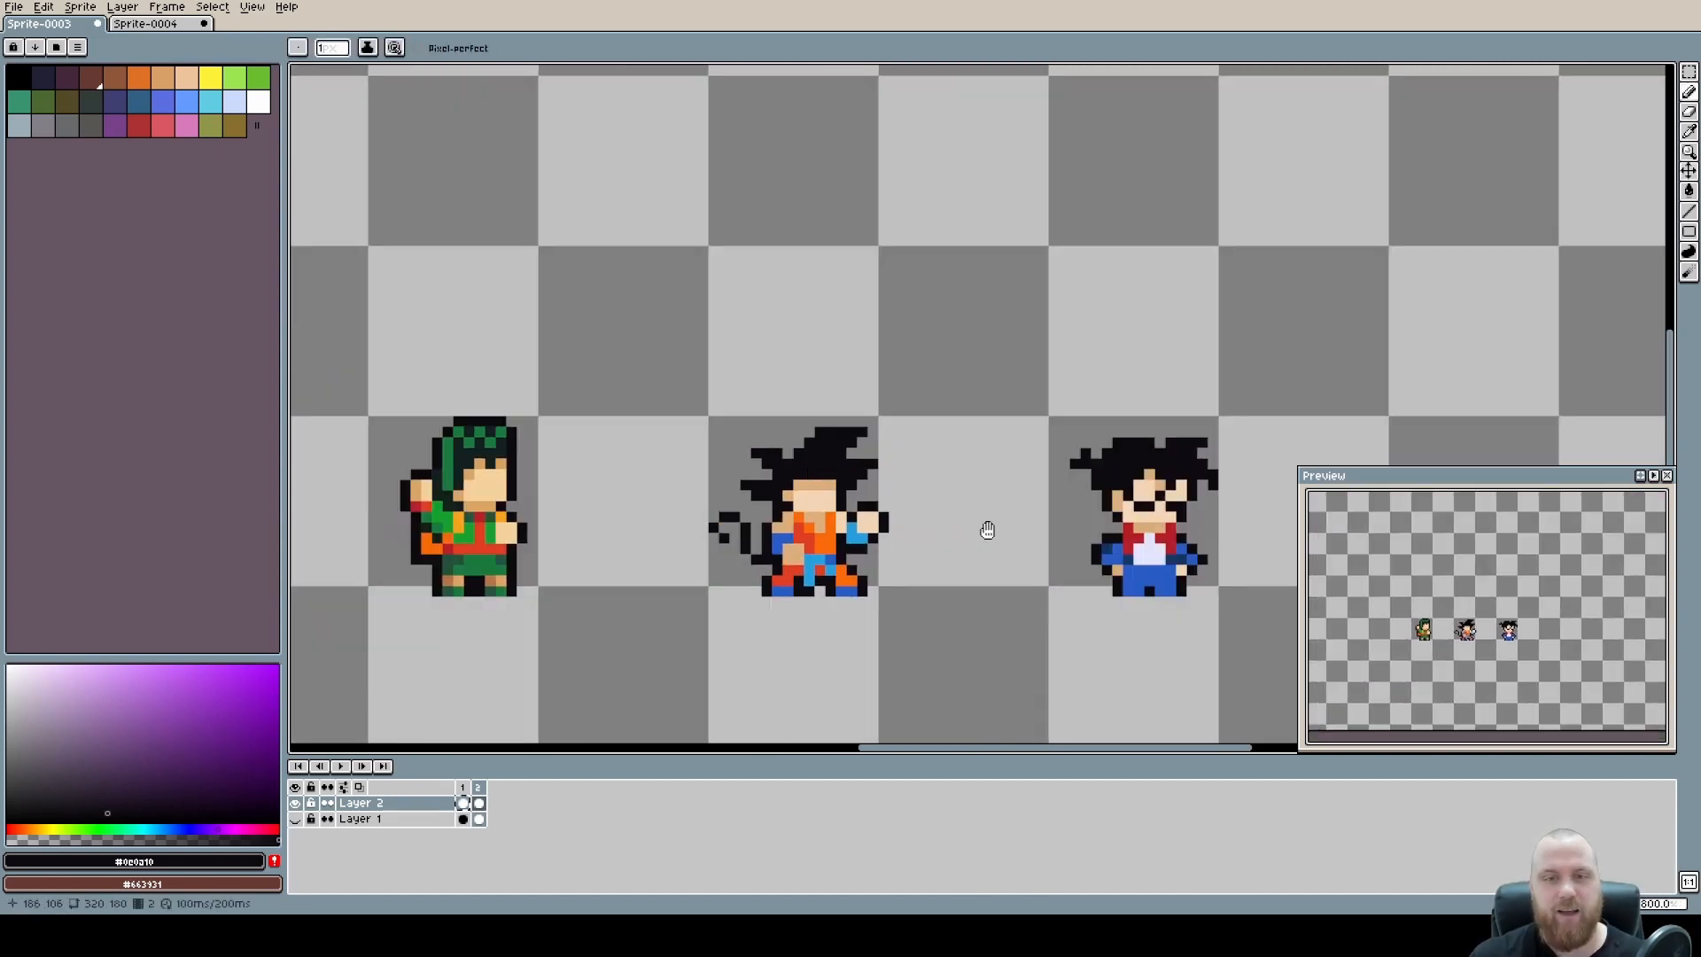
pyautogui.moveTo(987, 524); pyautogui.dragTo(1090, 531)
pyautogui.scroll(6, 950, 578)
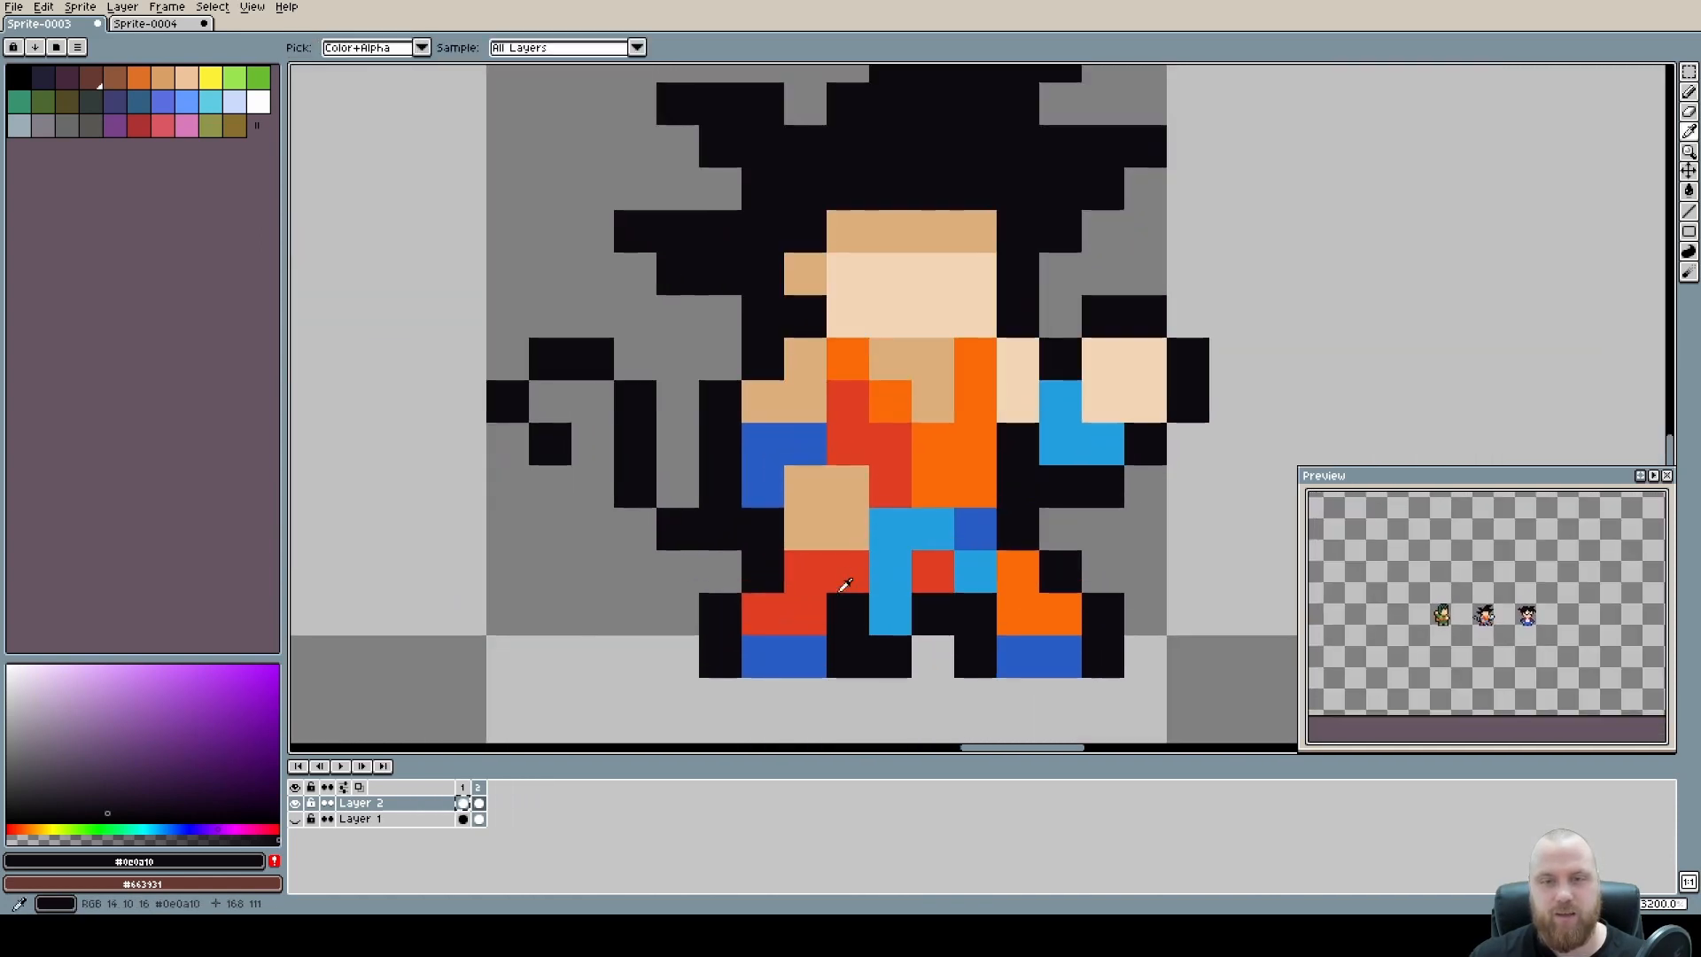
pyautogui.keyDown('alt'); pyautogui.click(839, 603); pyautogui.keyUp('alt')
pyautogui.scroll(-4, 1026, 592)
pyautogui.scroll(-2, 1026, 592)
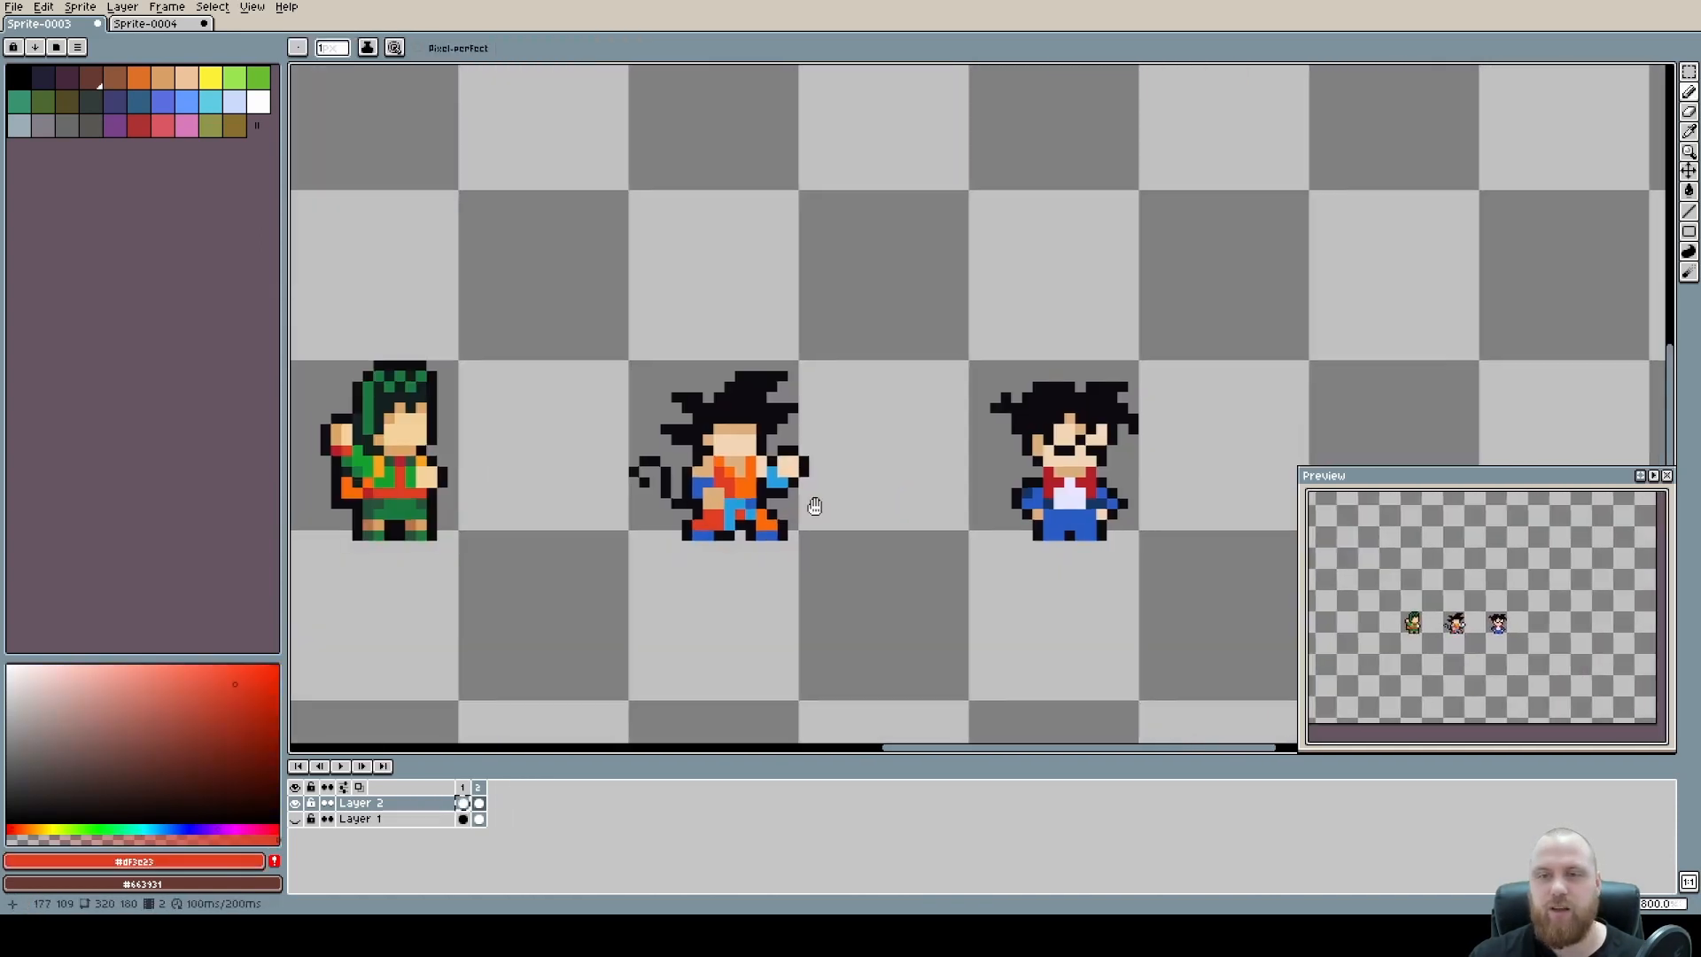
pyautogui.moveTo(809, 505); pyautogui.dragTo(923, 532)
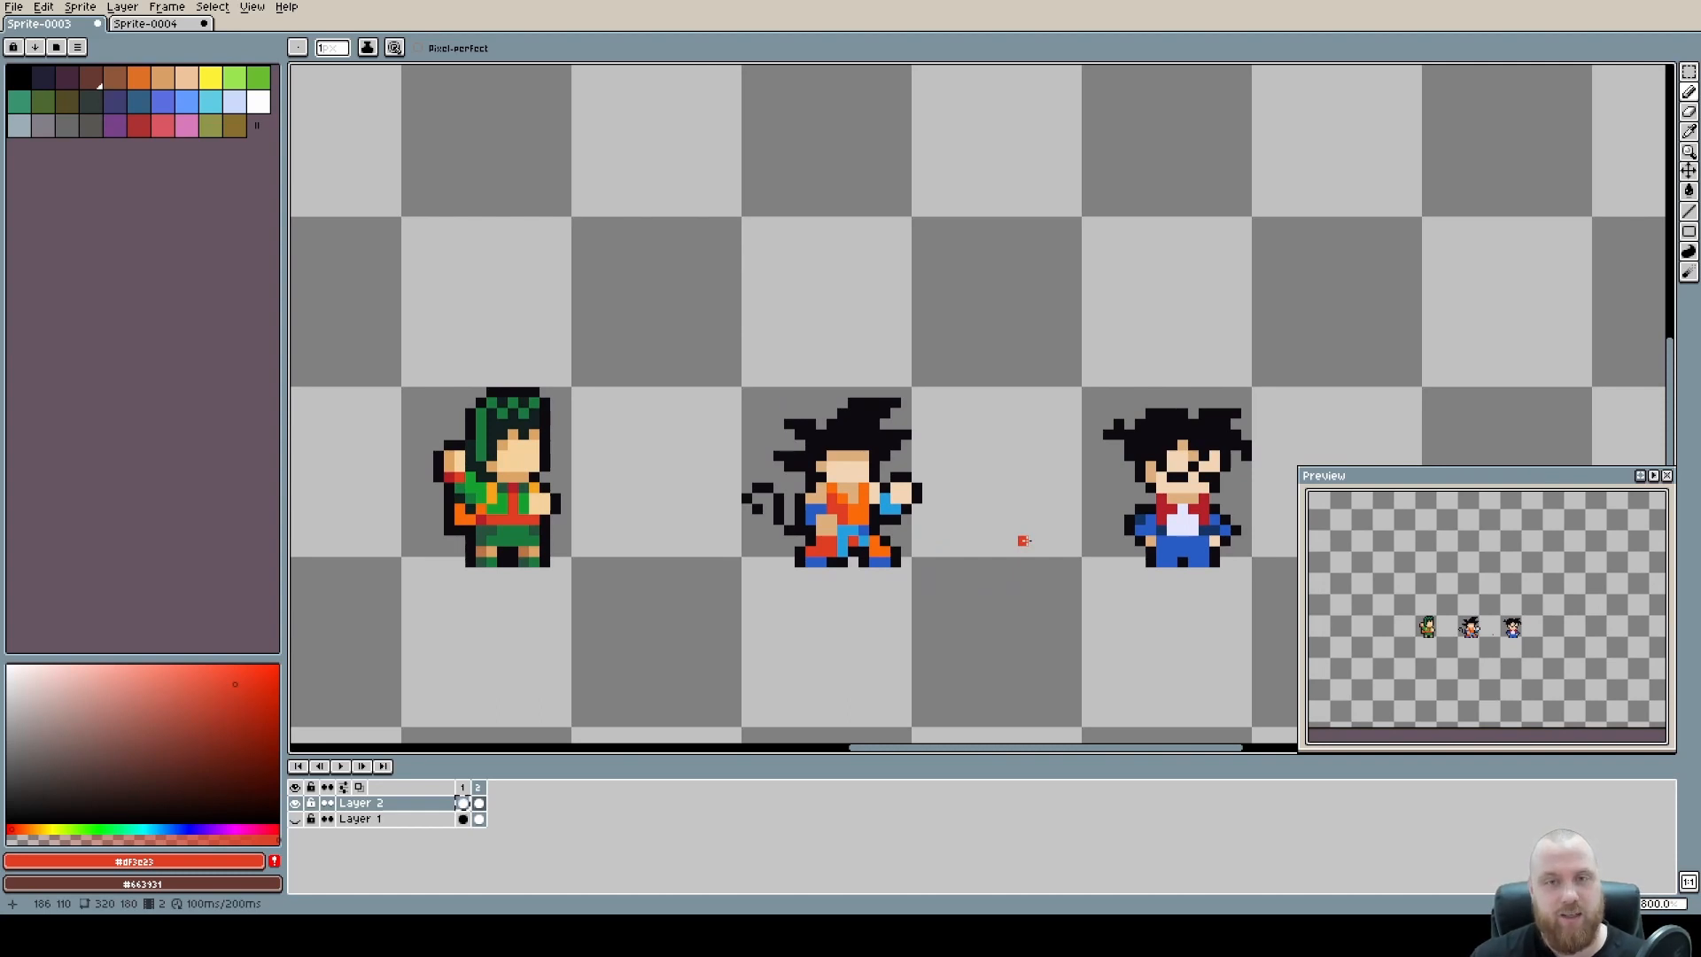
pyautogui.scroll(5, 1240, 476)
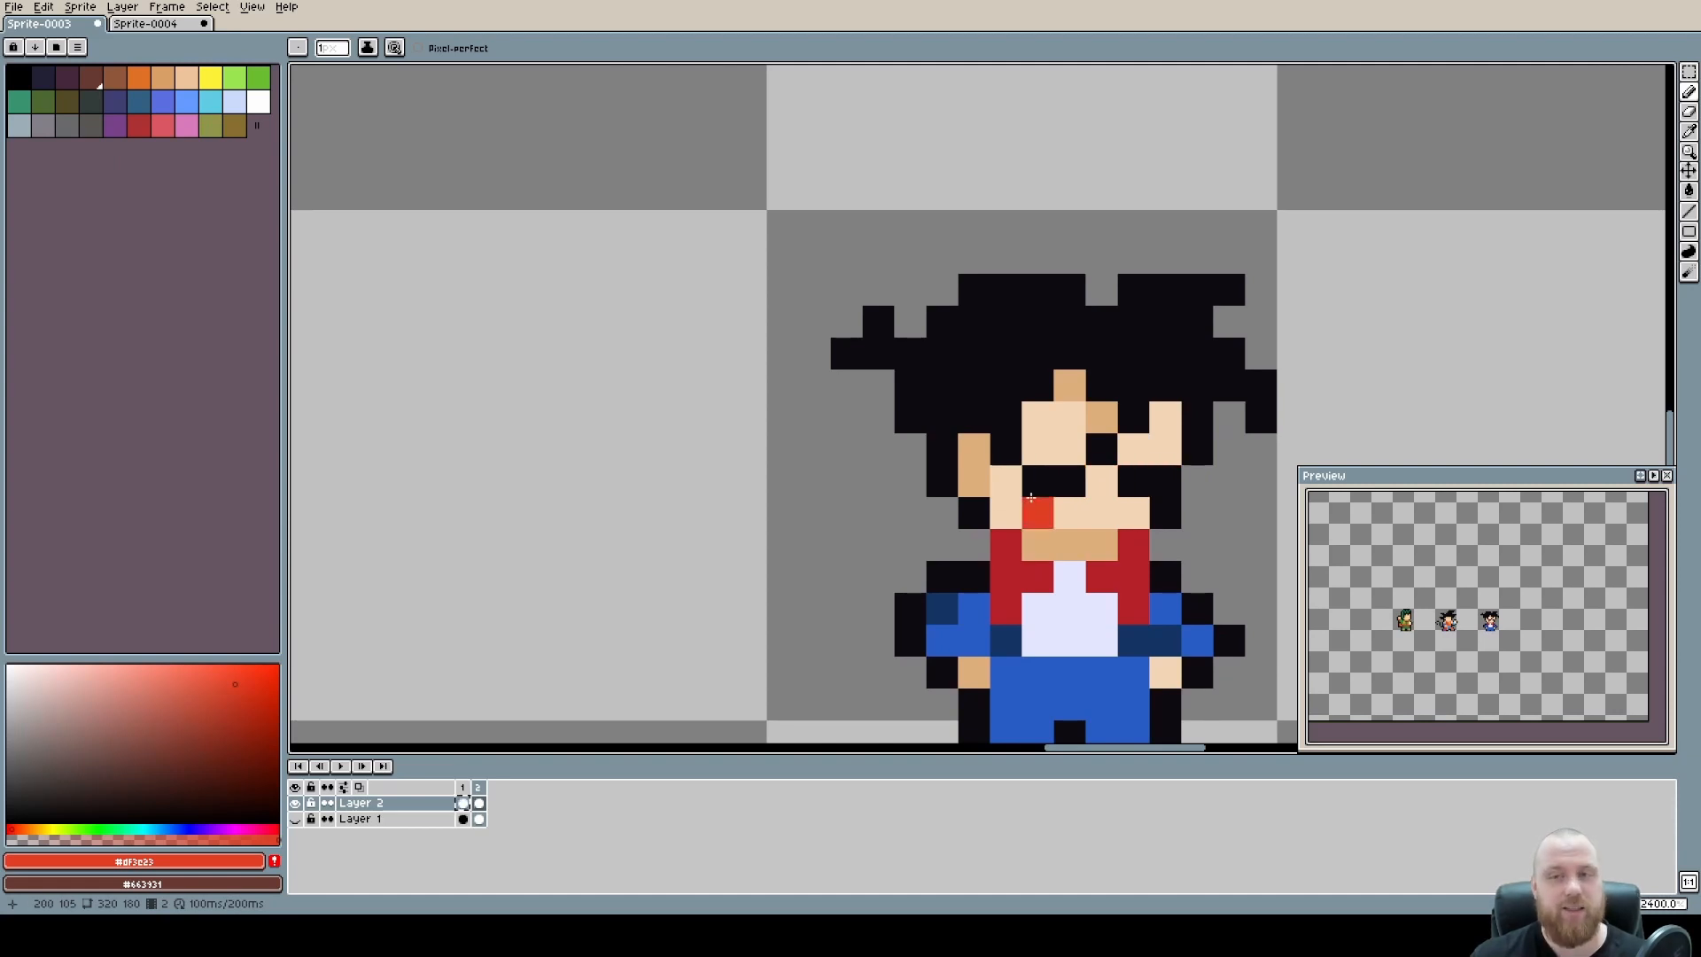
pyautogui.scroll(-2, 1135, 513)
pyautogui.scroll(-4, 1139, 487)
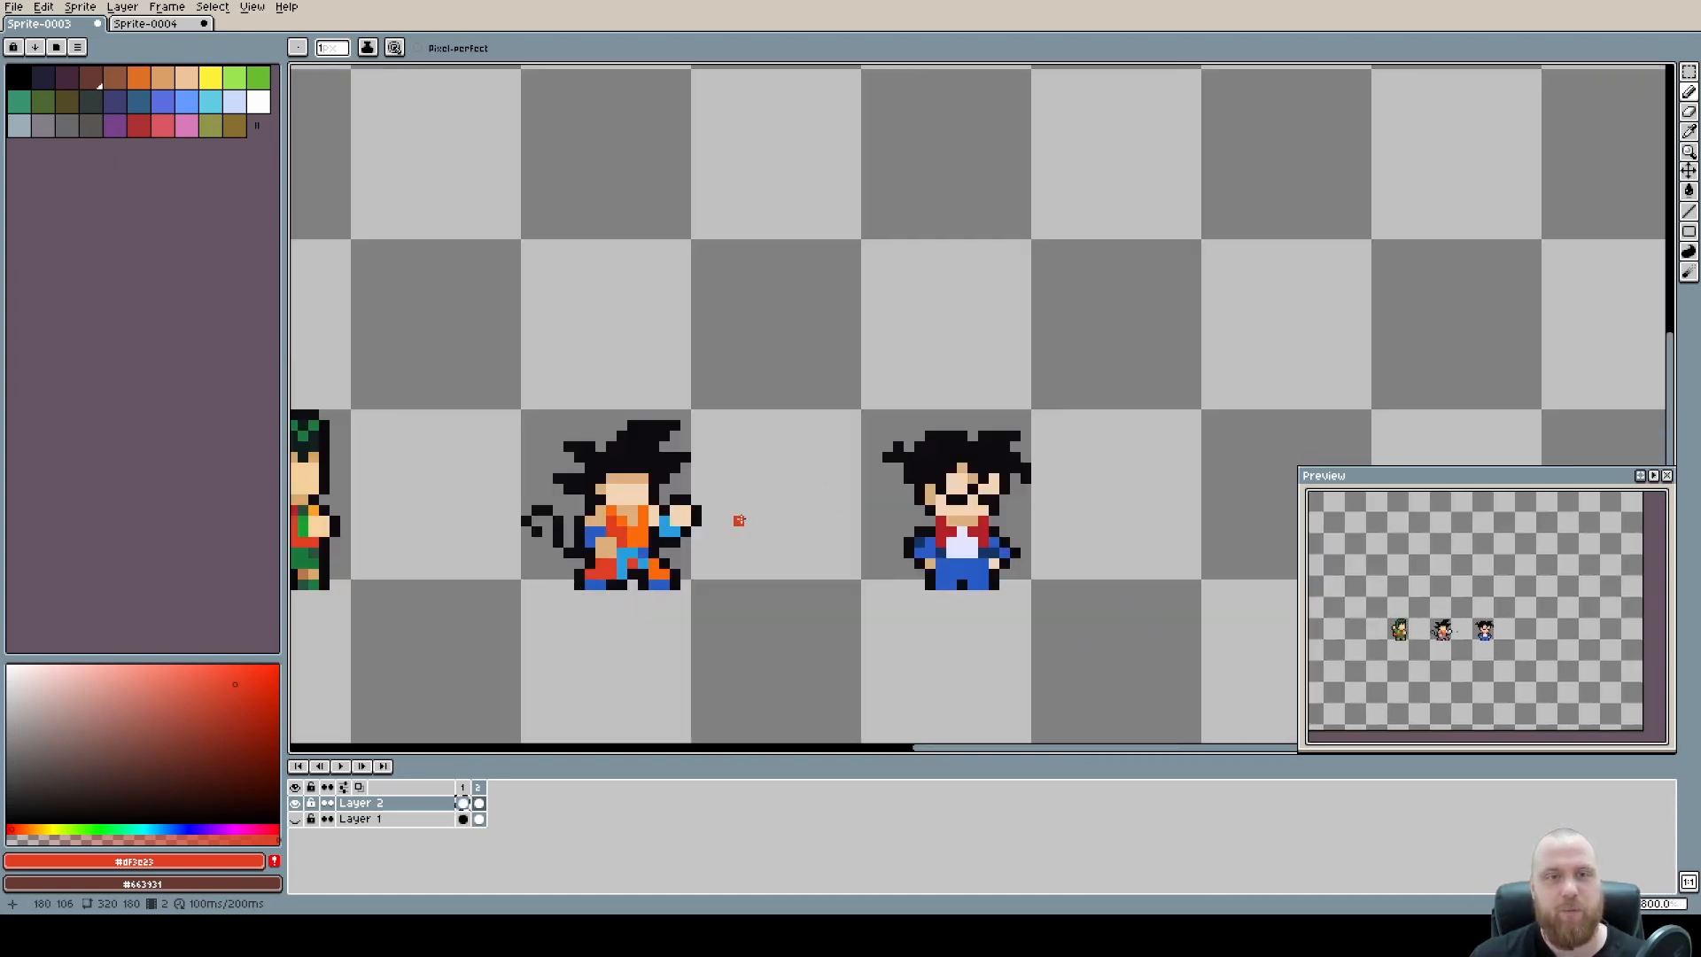
pyautogui.scroll(1, 960, 477)
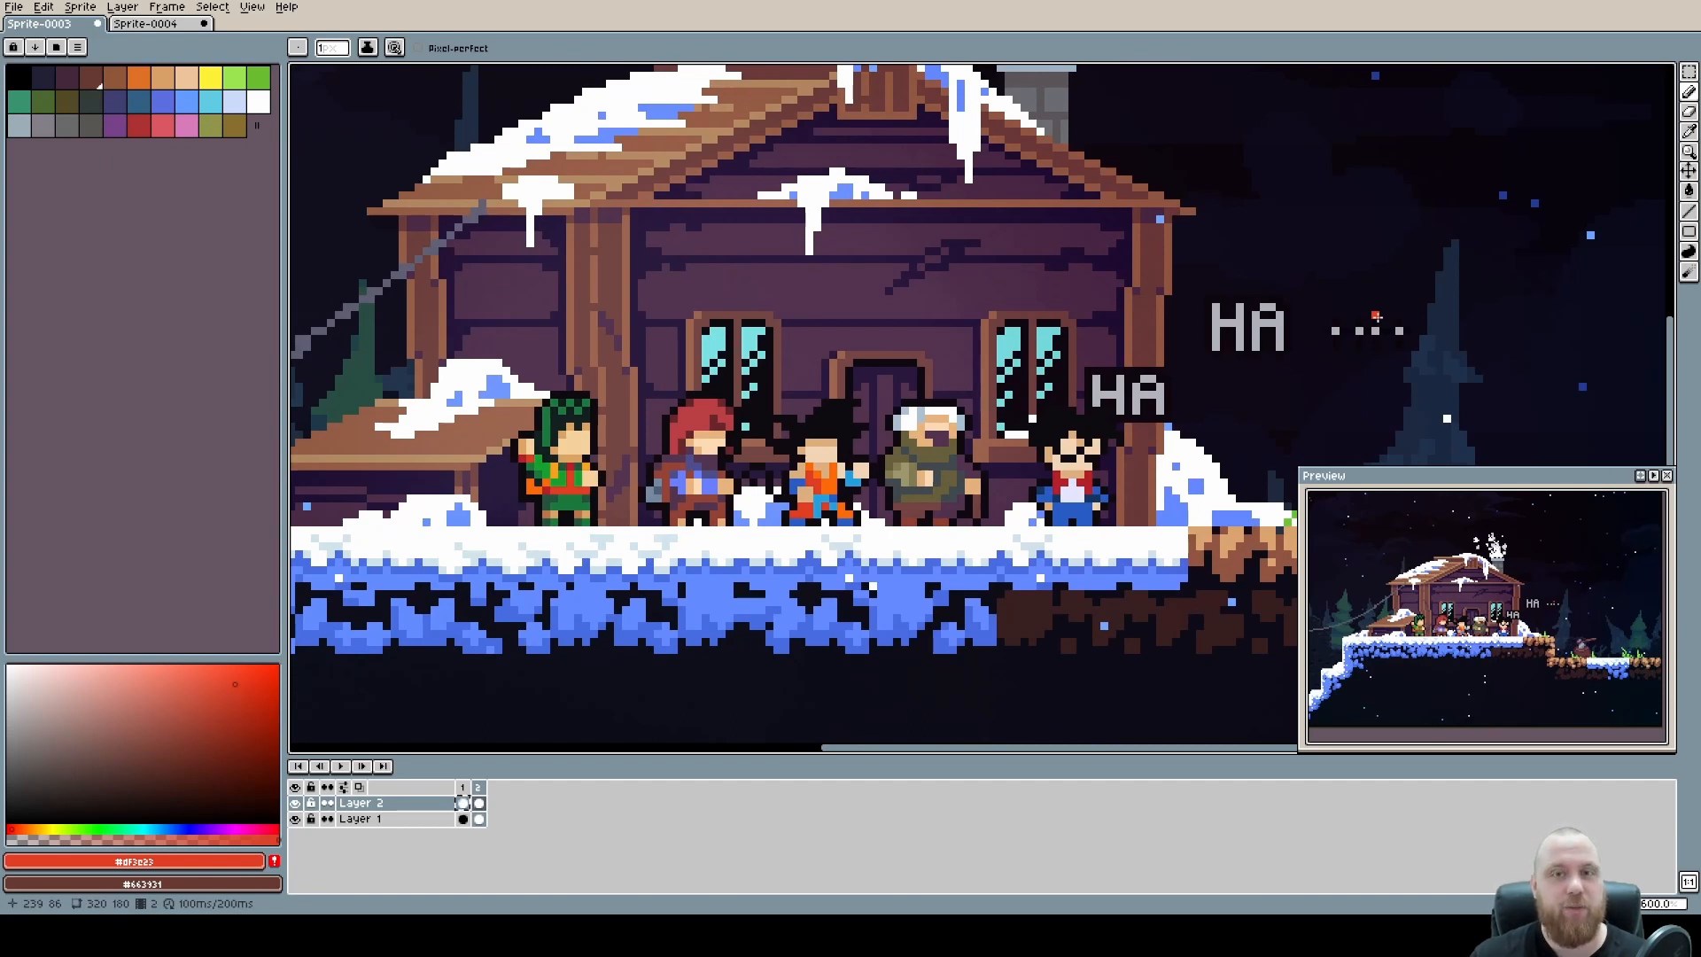
# Switch to frame 1 and move the three sprites away from the cabin to the lower ledge by the axe.
pyautogui.press('Left')
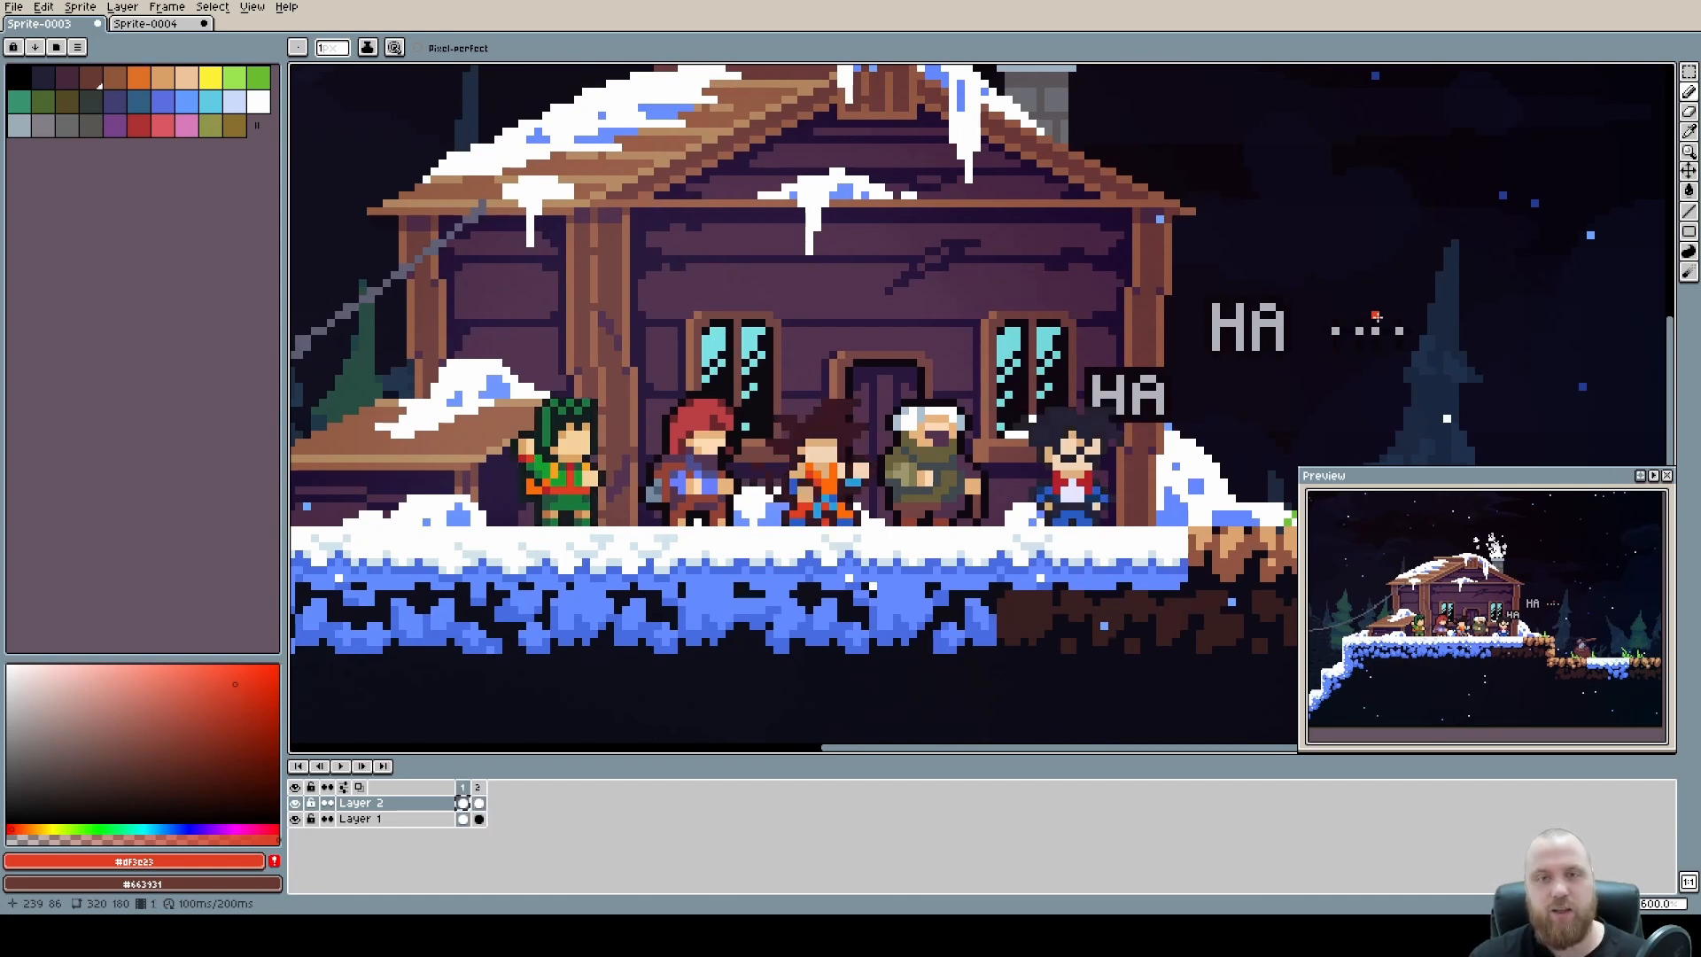
pyautogui.hscroll(4, 722, 527)
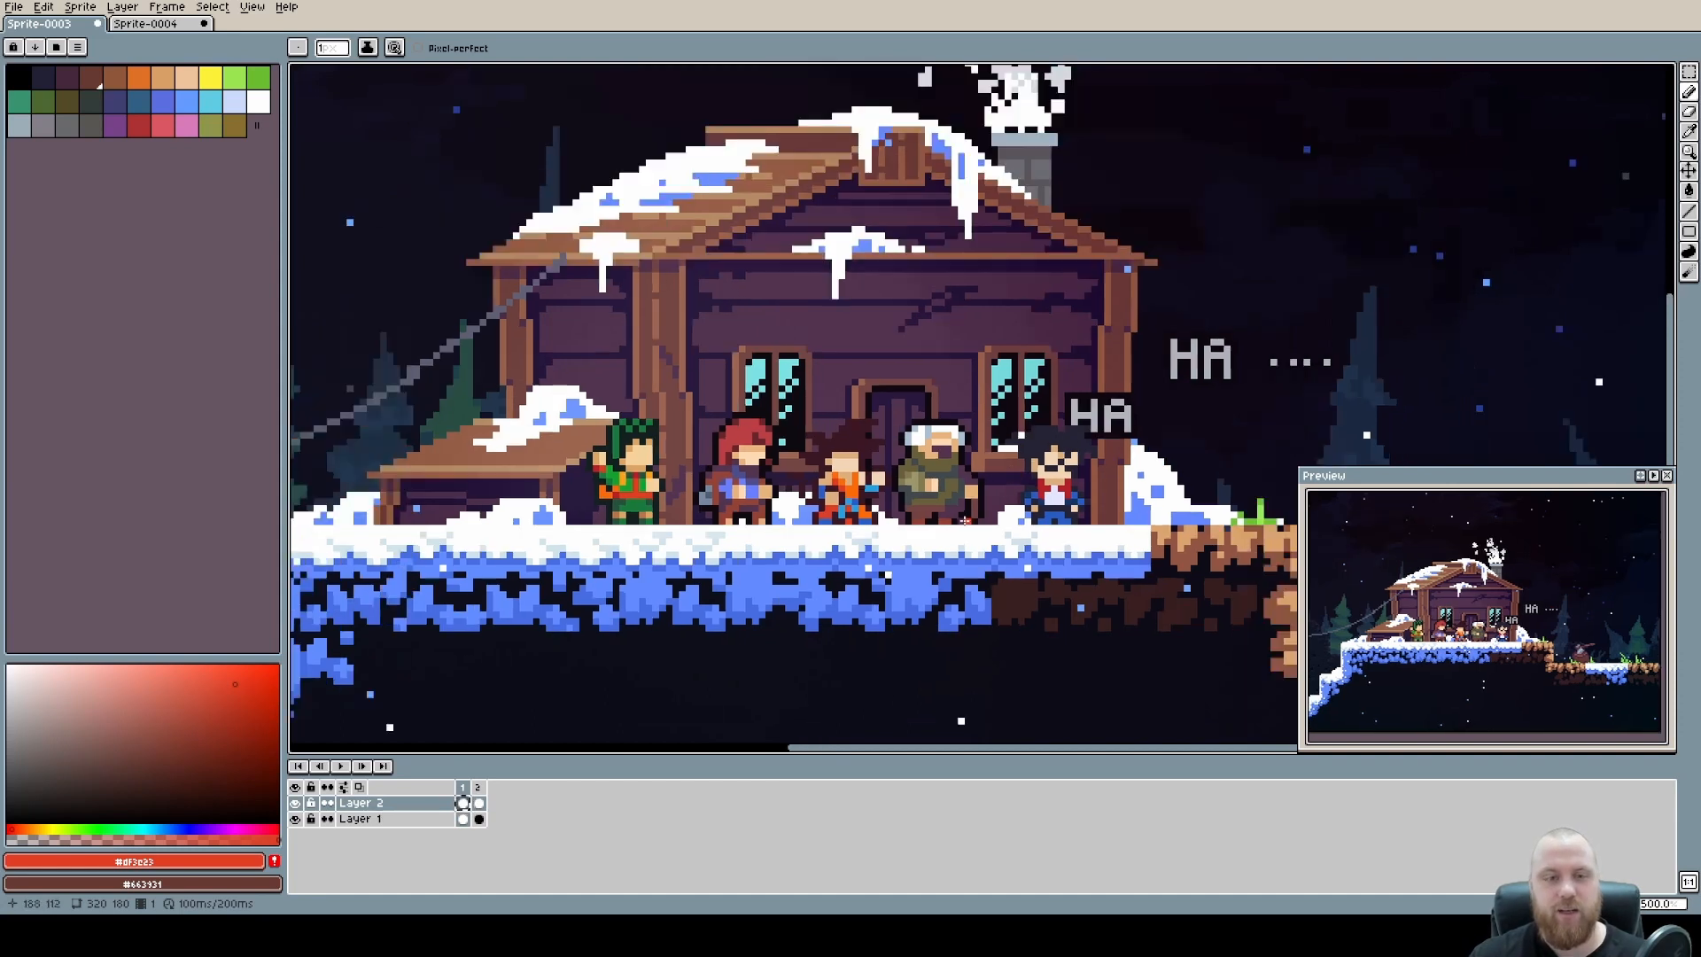
pyautogui.press('v')
pyautogui.moveTo(722, 527); pyautogui.dragTo(1153, 519)
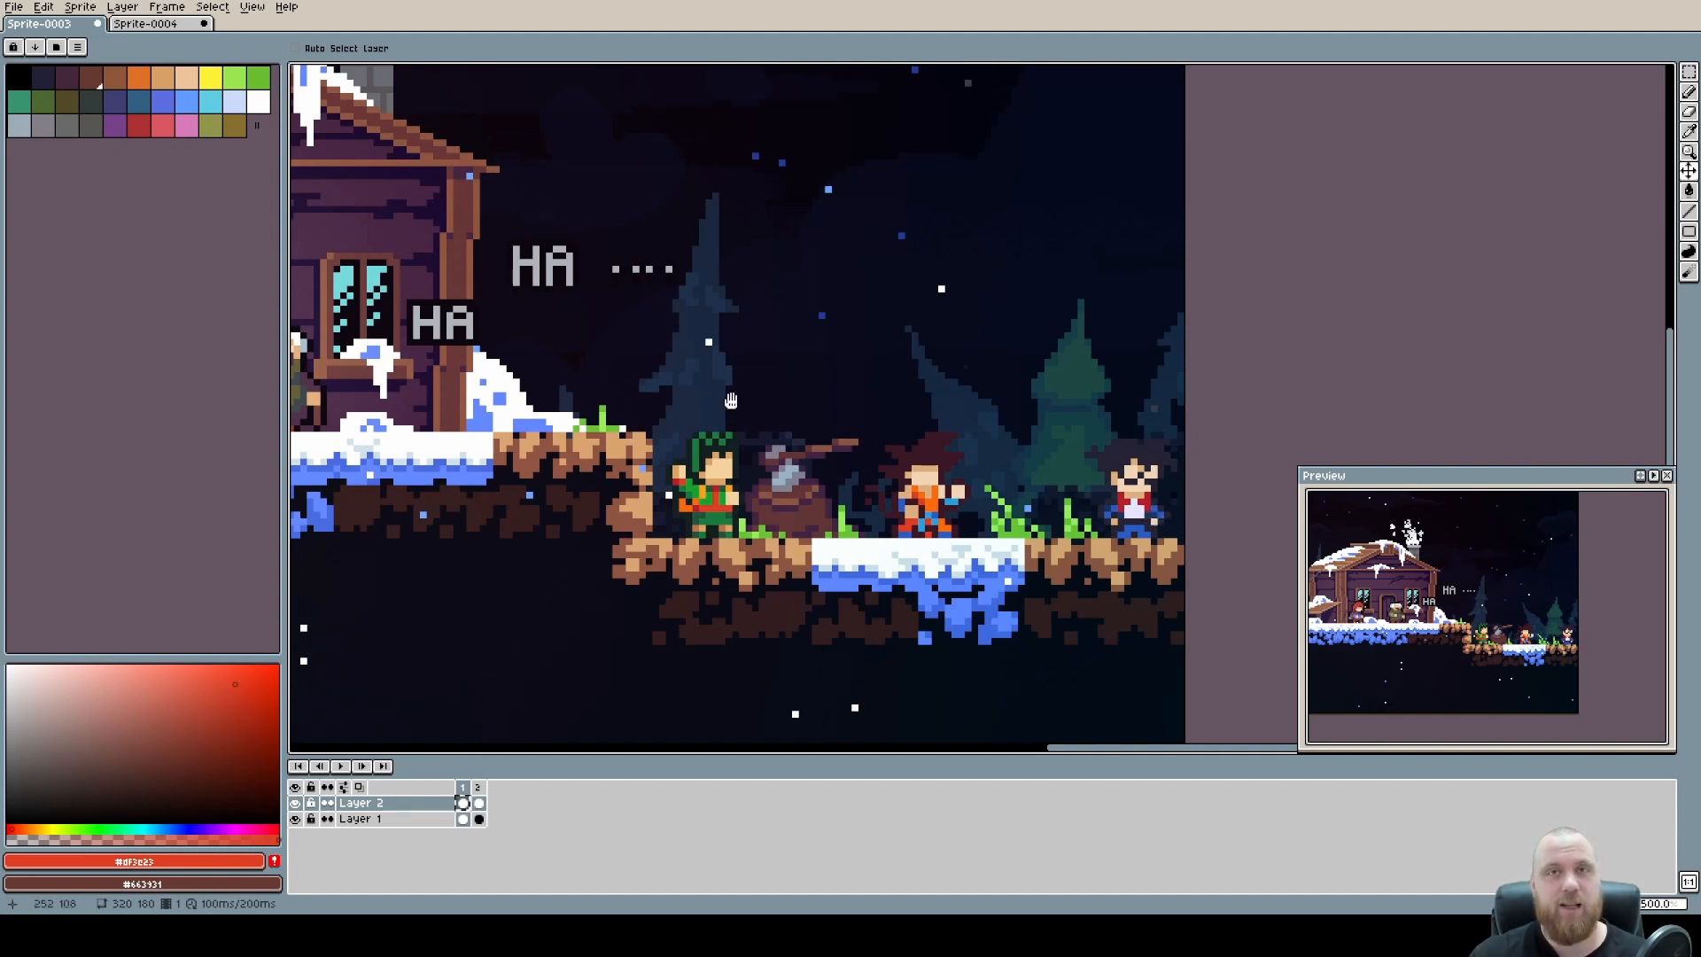
# Examine the two original characters in front of the cabin for their outlines and shading.
pyautogui.moveTo(742, 410); pyautogui.dragTo(1278, 474)
pyautogui.scroll(1, 743, 469)
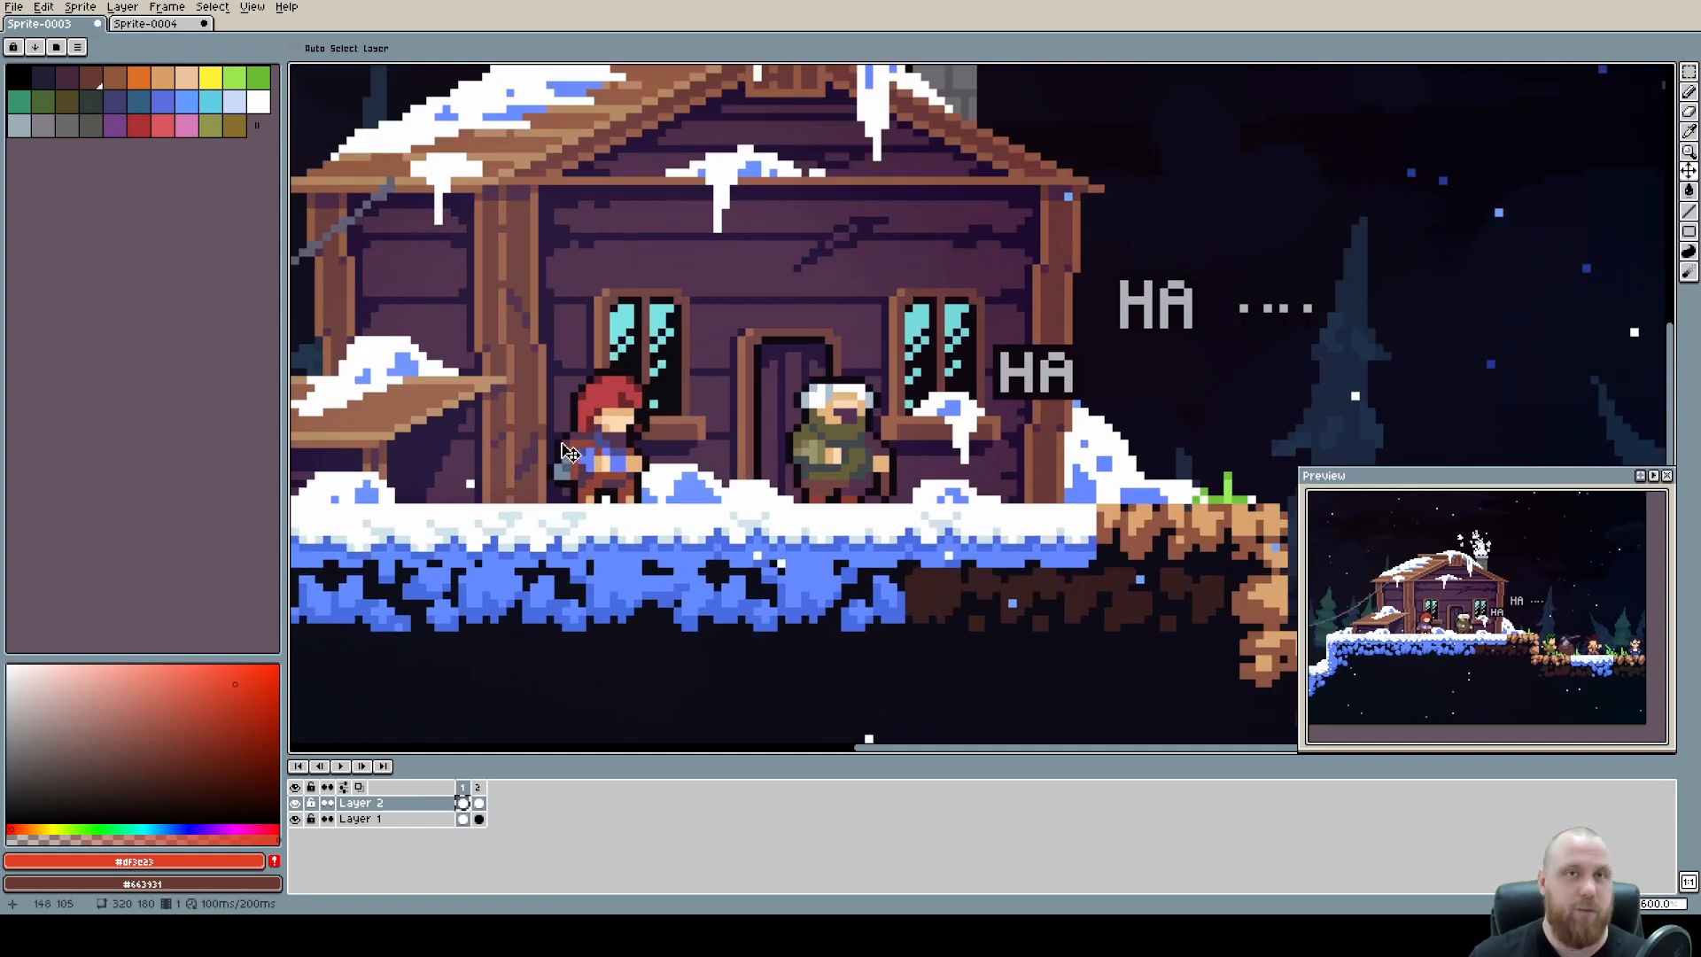
pyautogui.scroll(1, 576, 403)
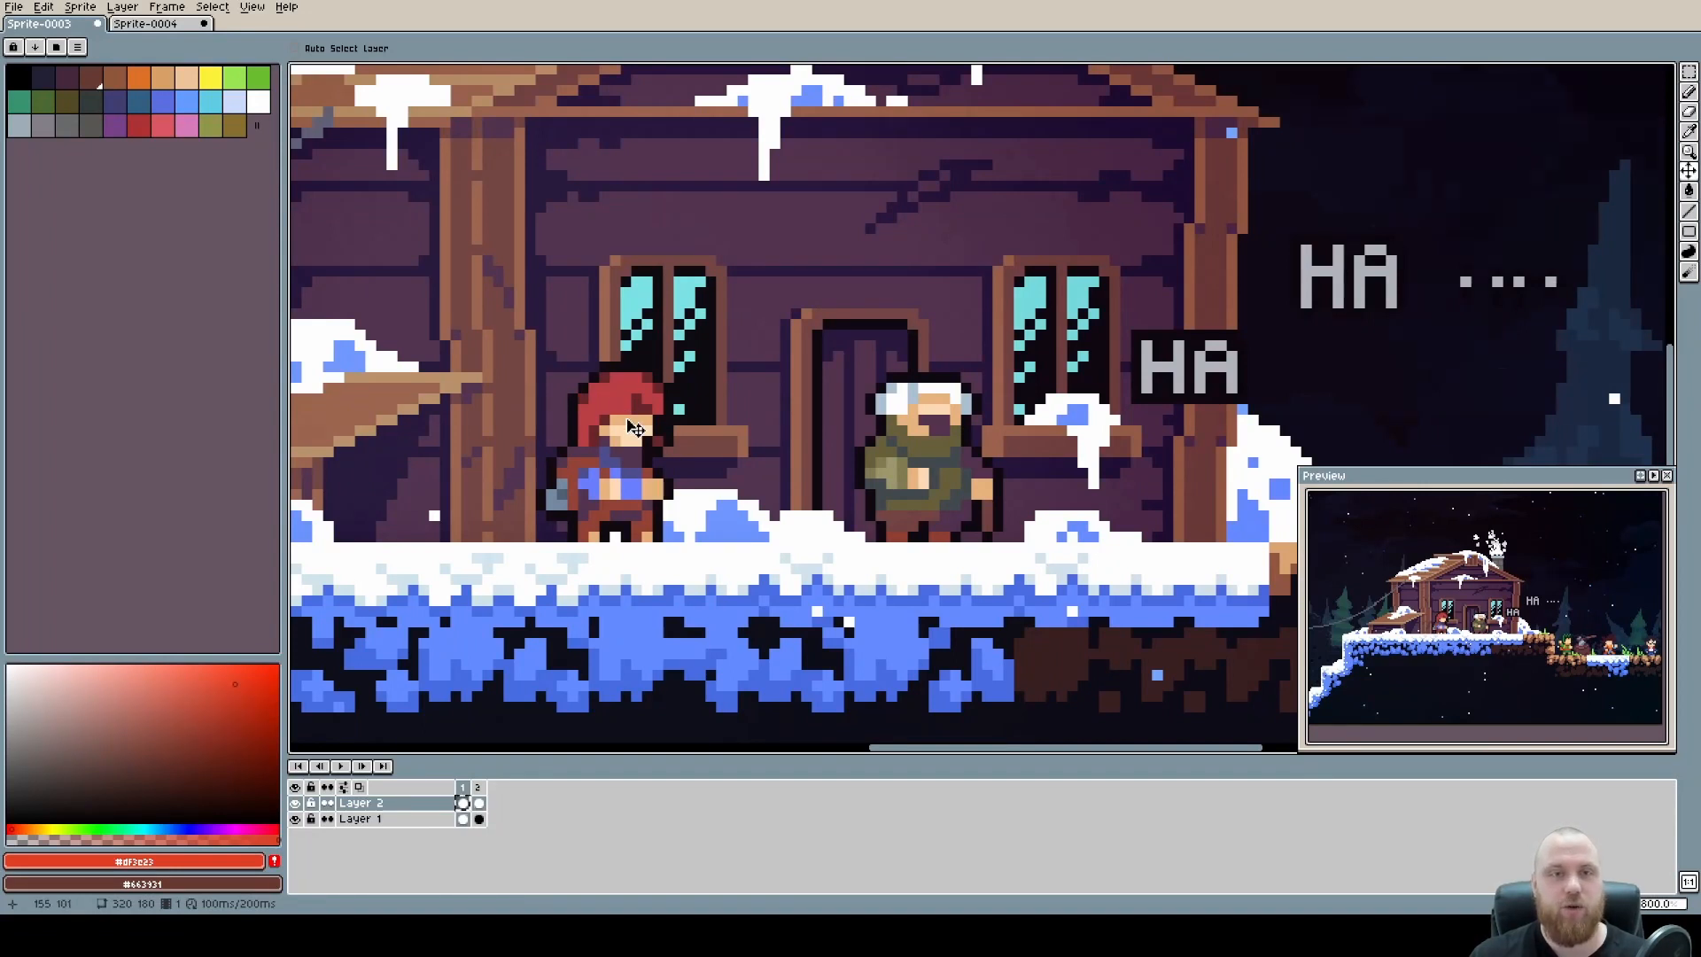
pyautogui.scroll(-1, 635, 428)
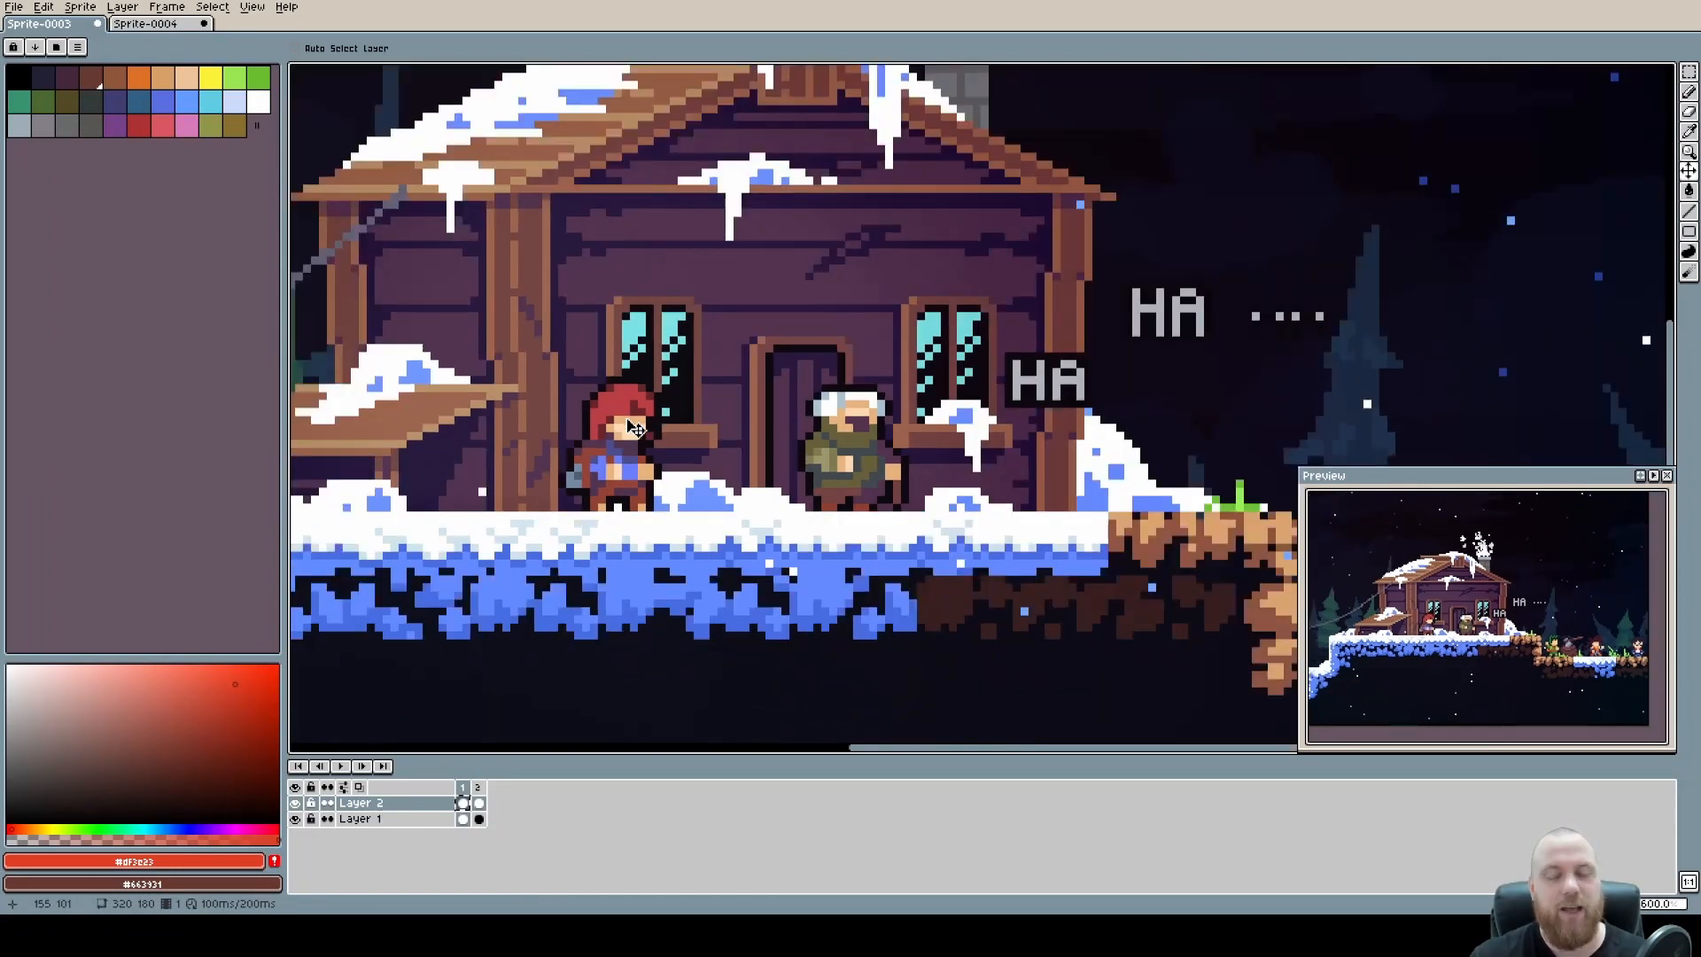
pyautogui.scroll(-1, 636, 428)
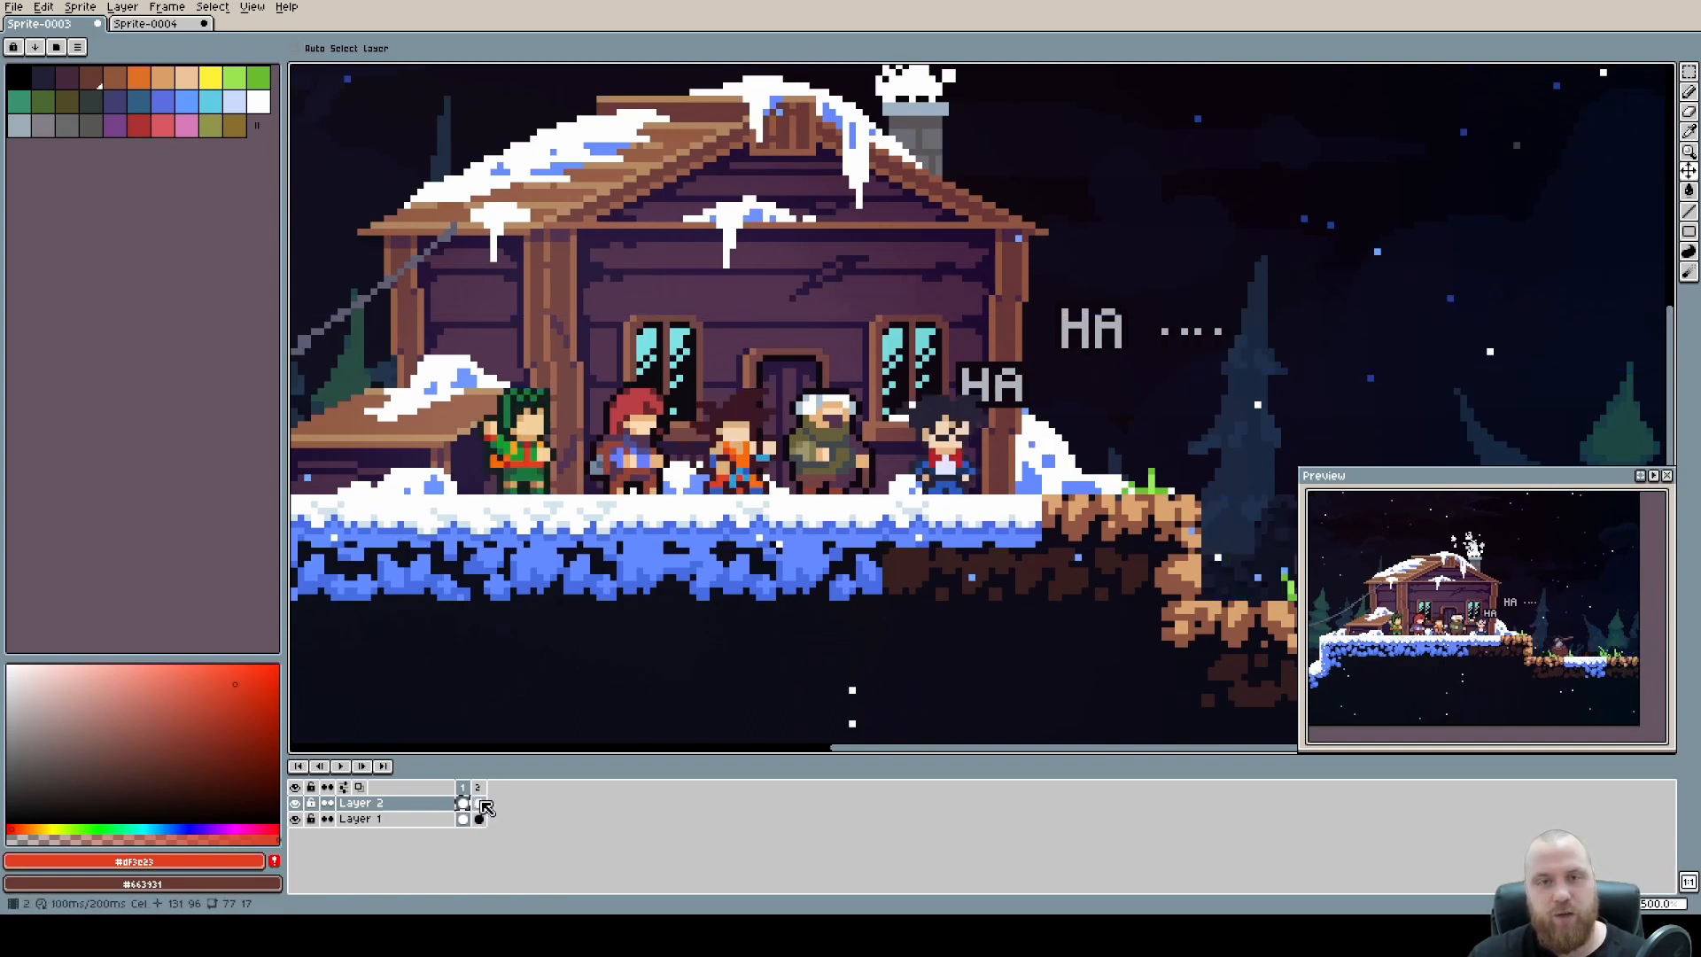
# Switch to frame 2 and compare the outlined sprites with the original characters at the cabin.
pyautogui.press('Right')
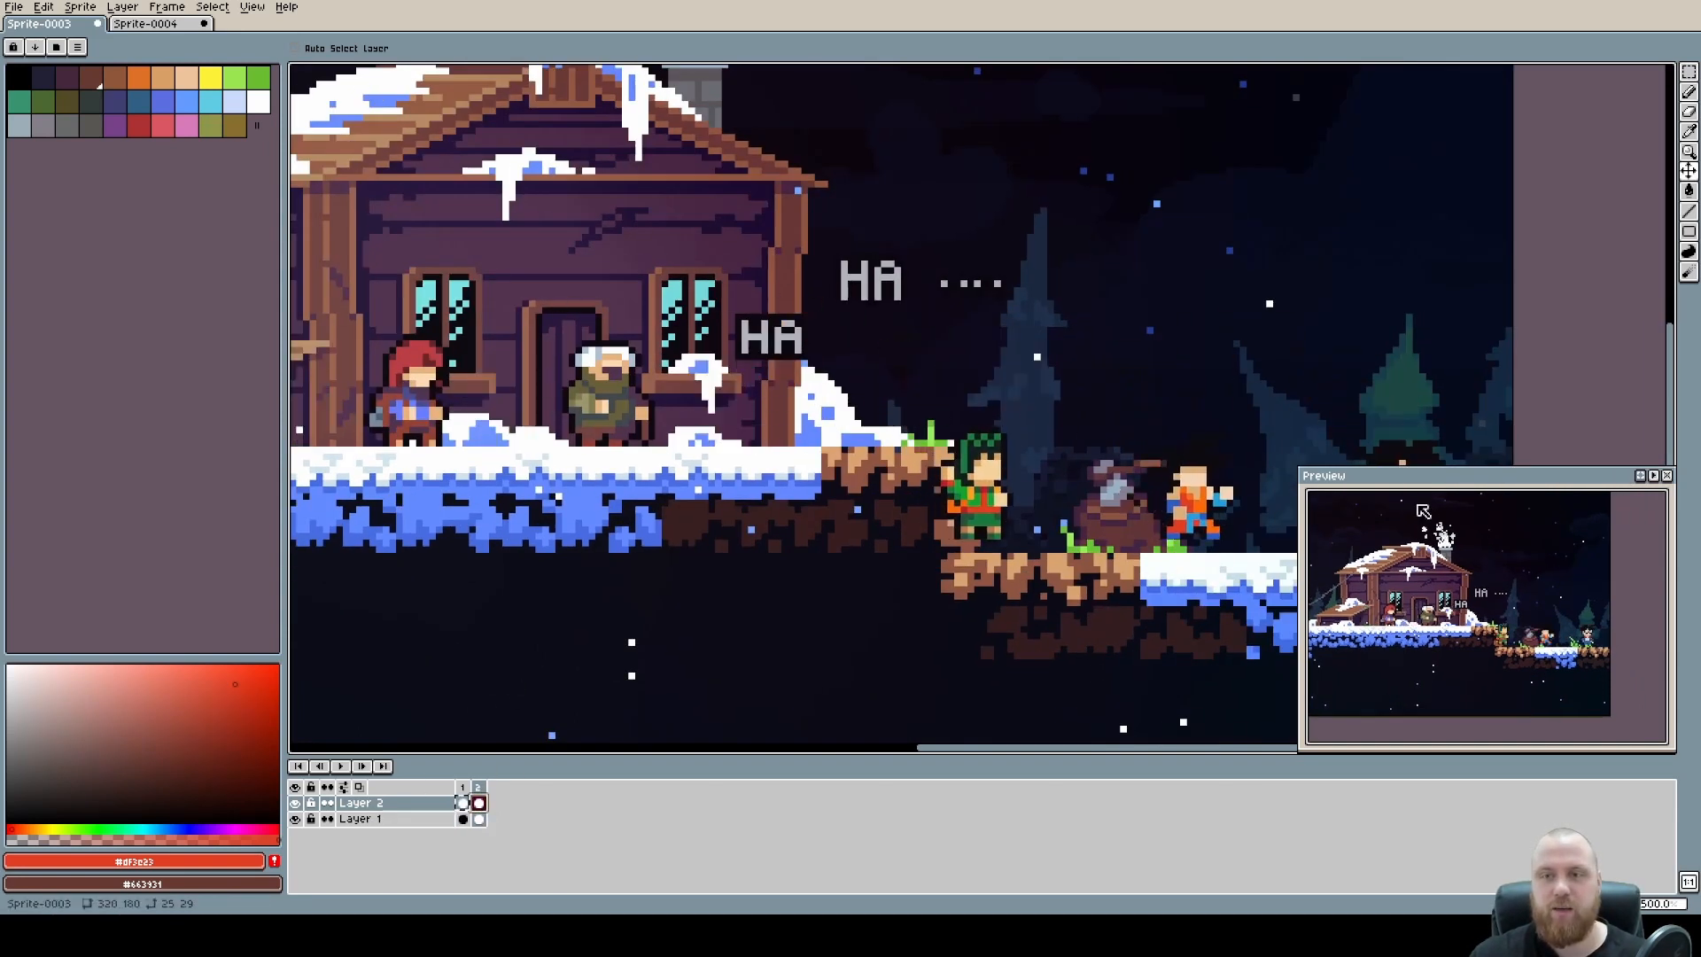
pyautogui.hscroll(4, 1076, 461)
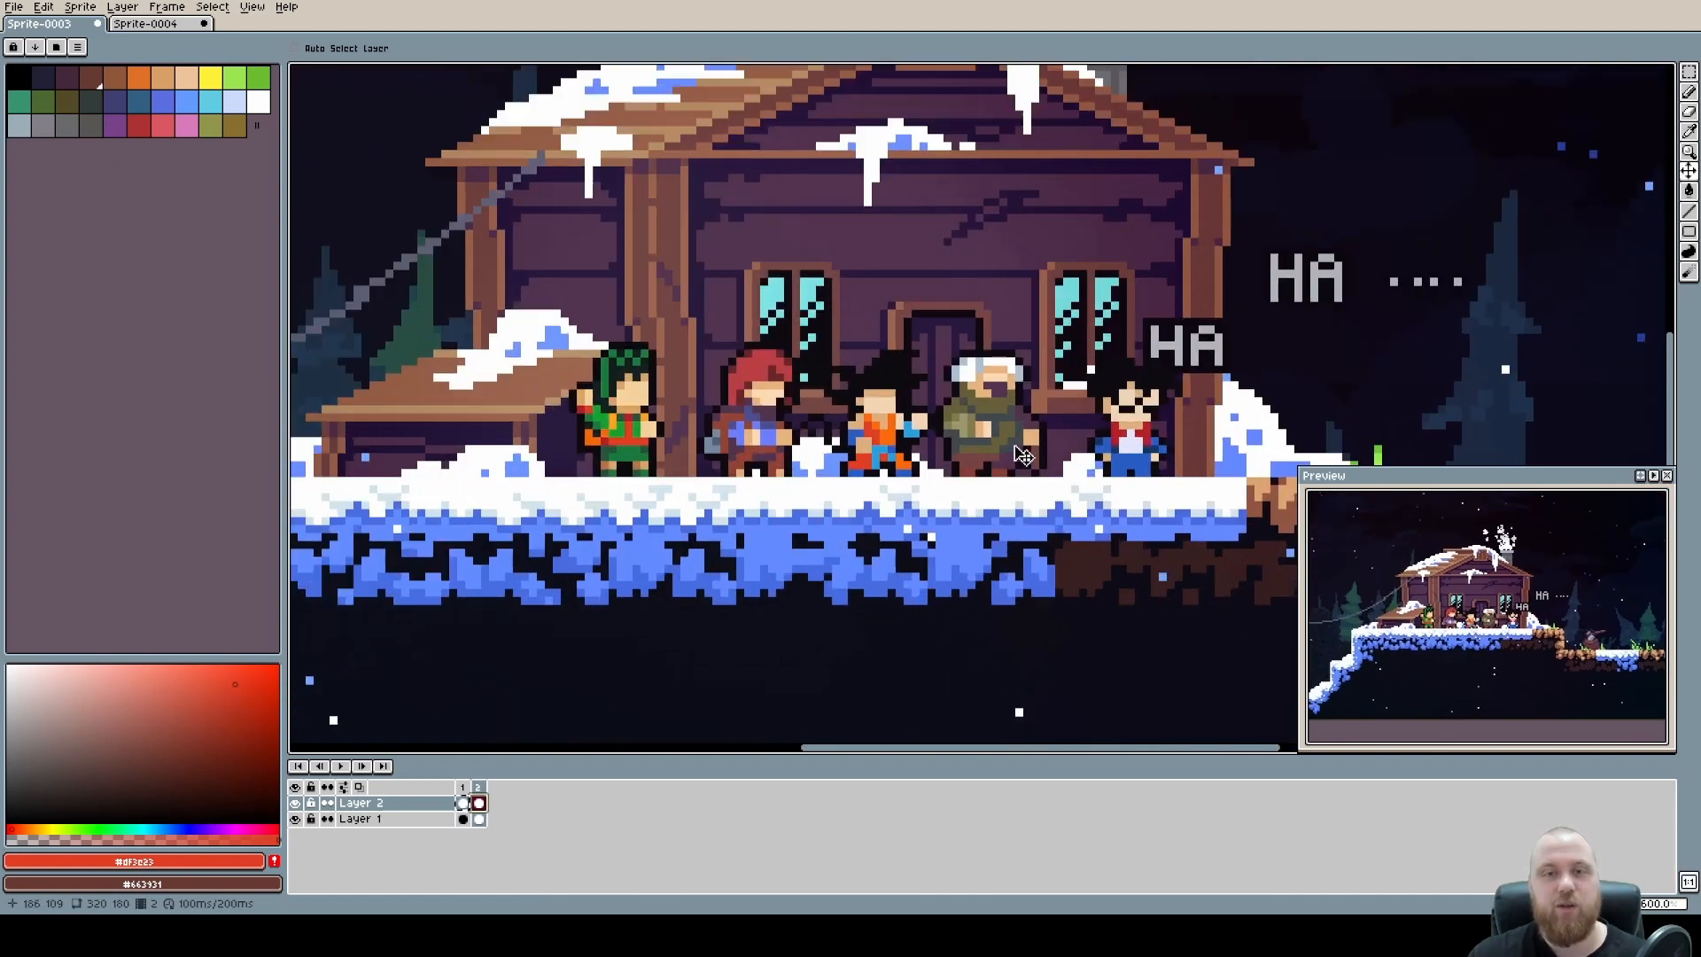
# Compare the outlined sprites with the original characters at the cabin and activate the Layer 2 cel of frame 2.
pyautogui.scroll(1, 1046, 436)
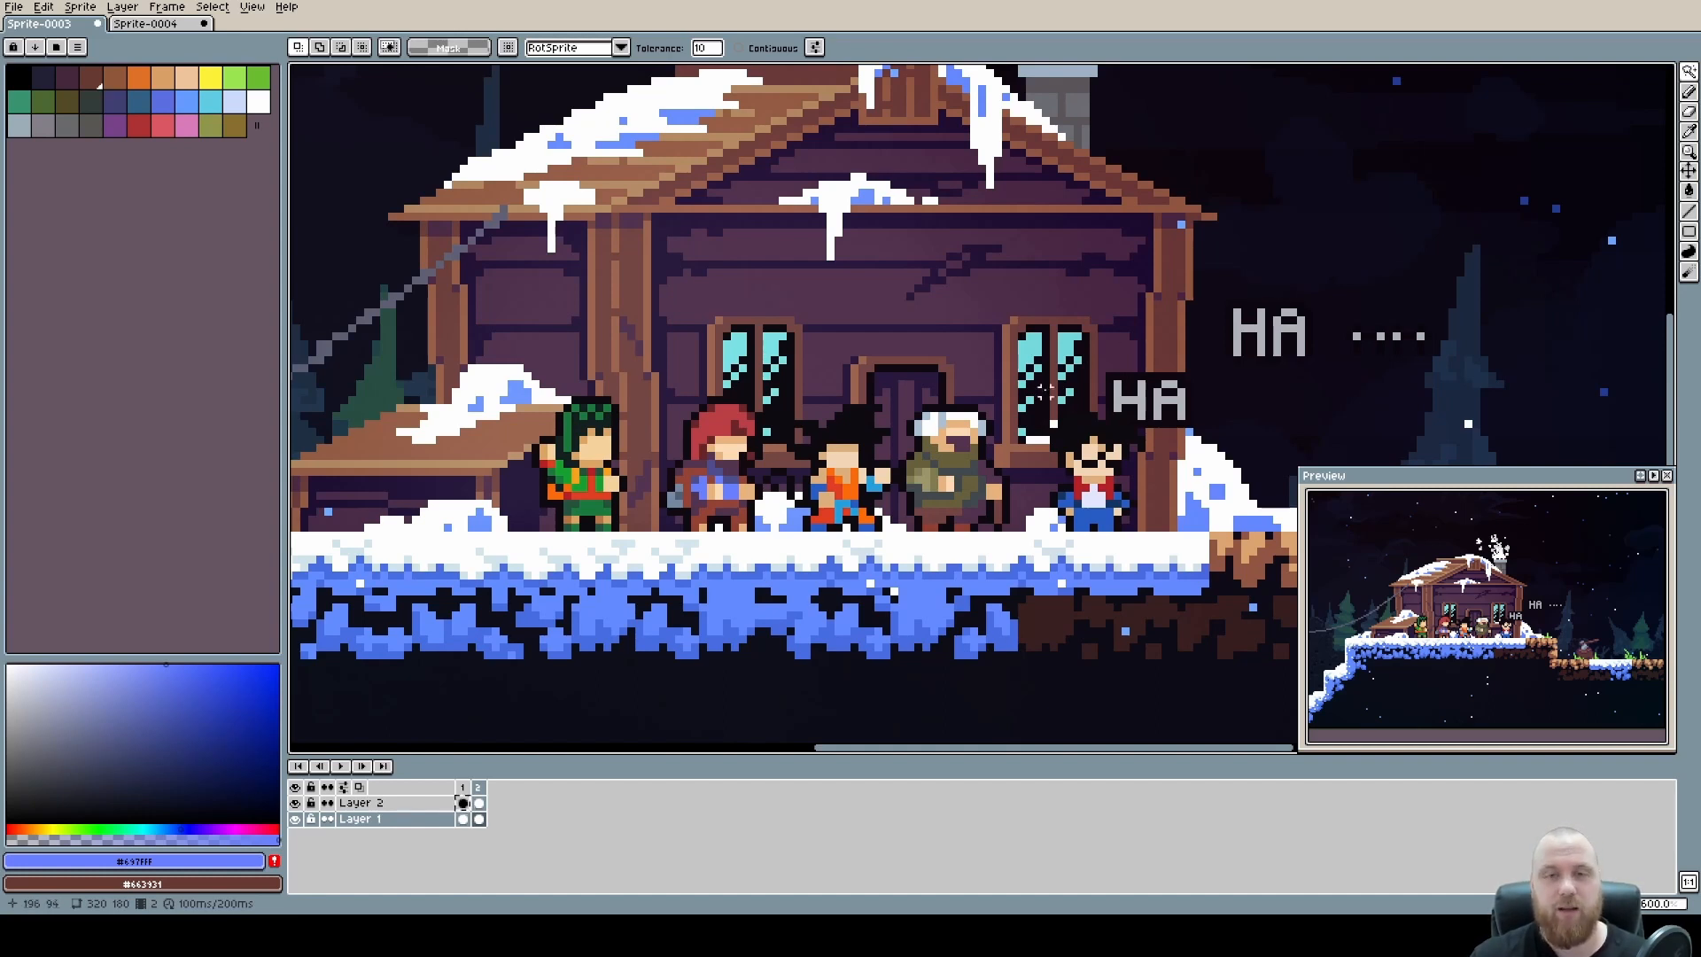
pyautogui.scroll(3, 732, 495)
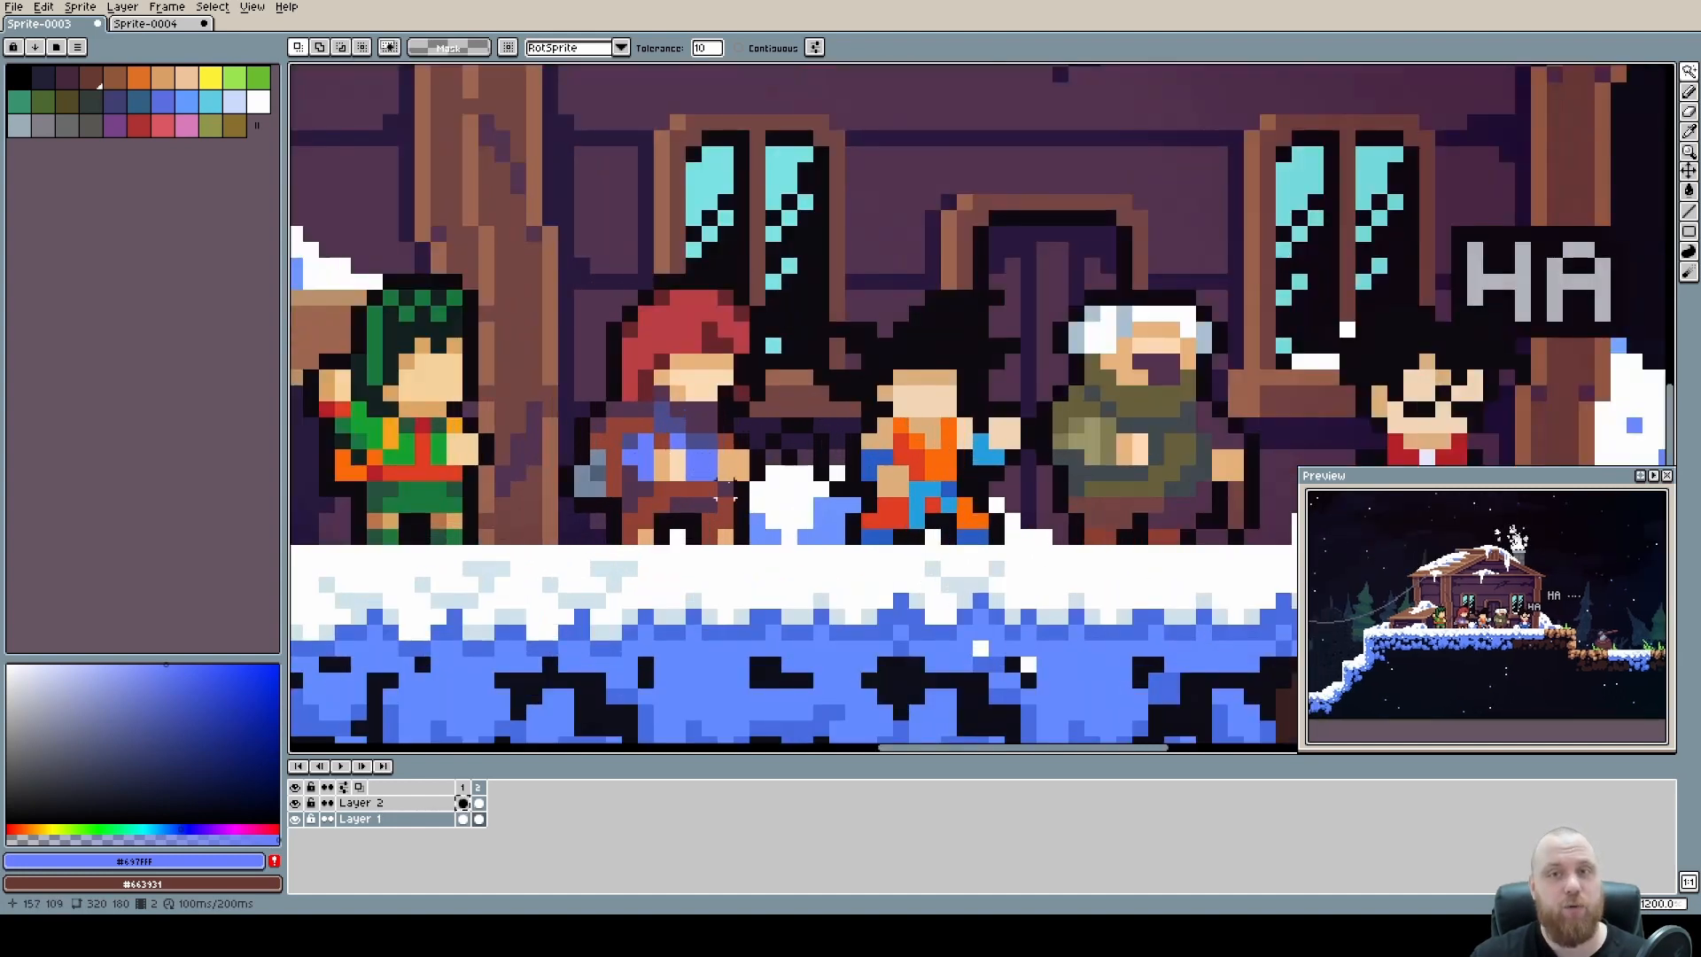
pyautogui.scroll(-3, 724, 499)
pyautogui.scroll(1, 762, 487)
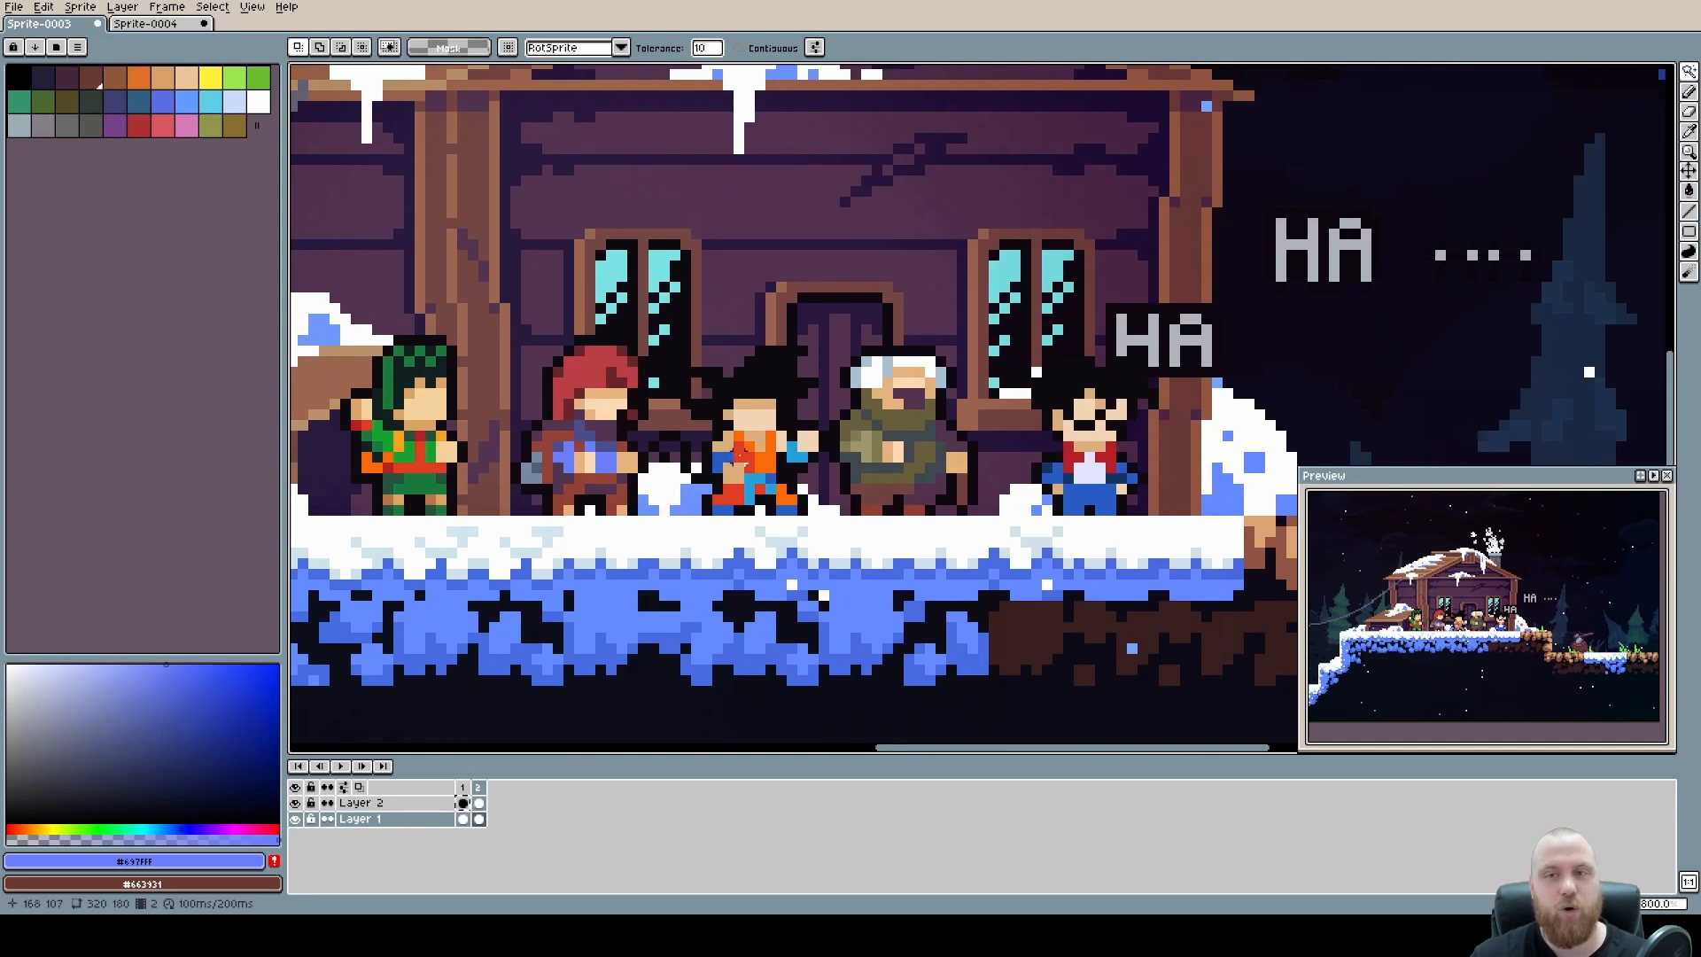
pyautogui.click(479, 803)
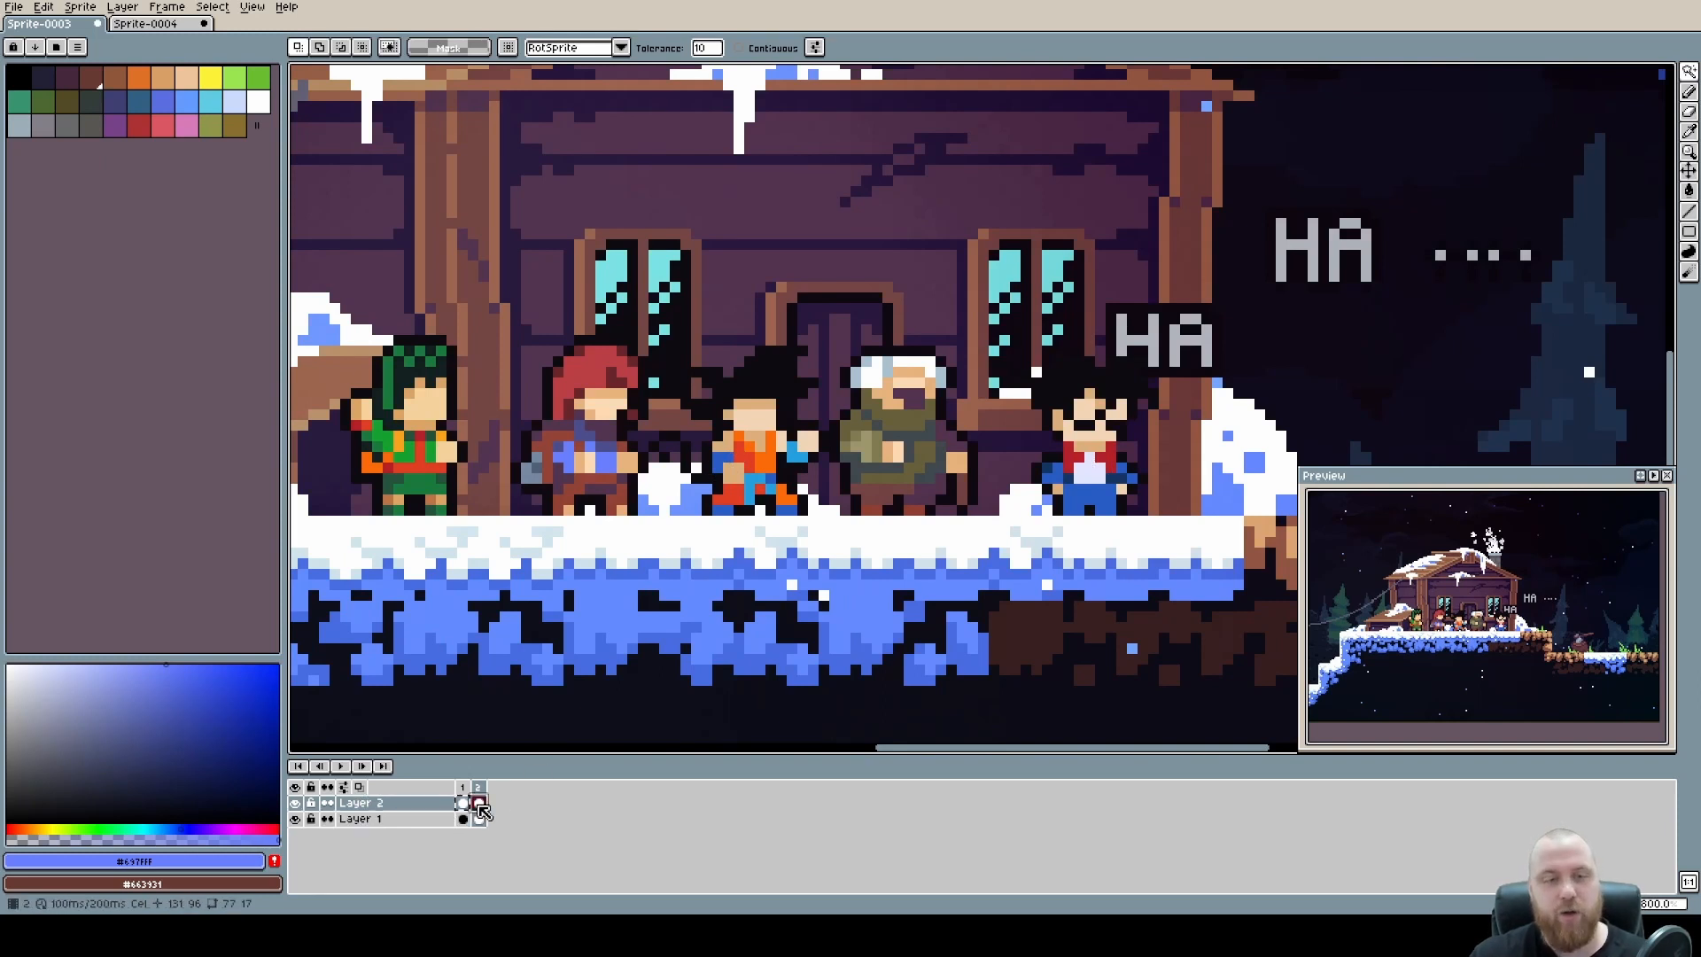
pyautogui.scroll(1, 602, 462)
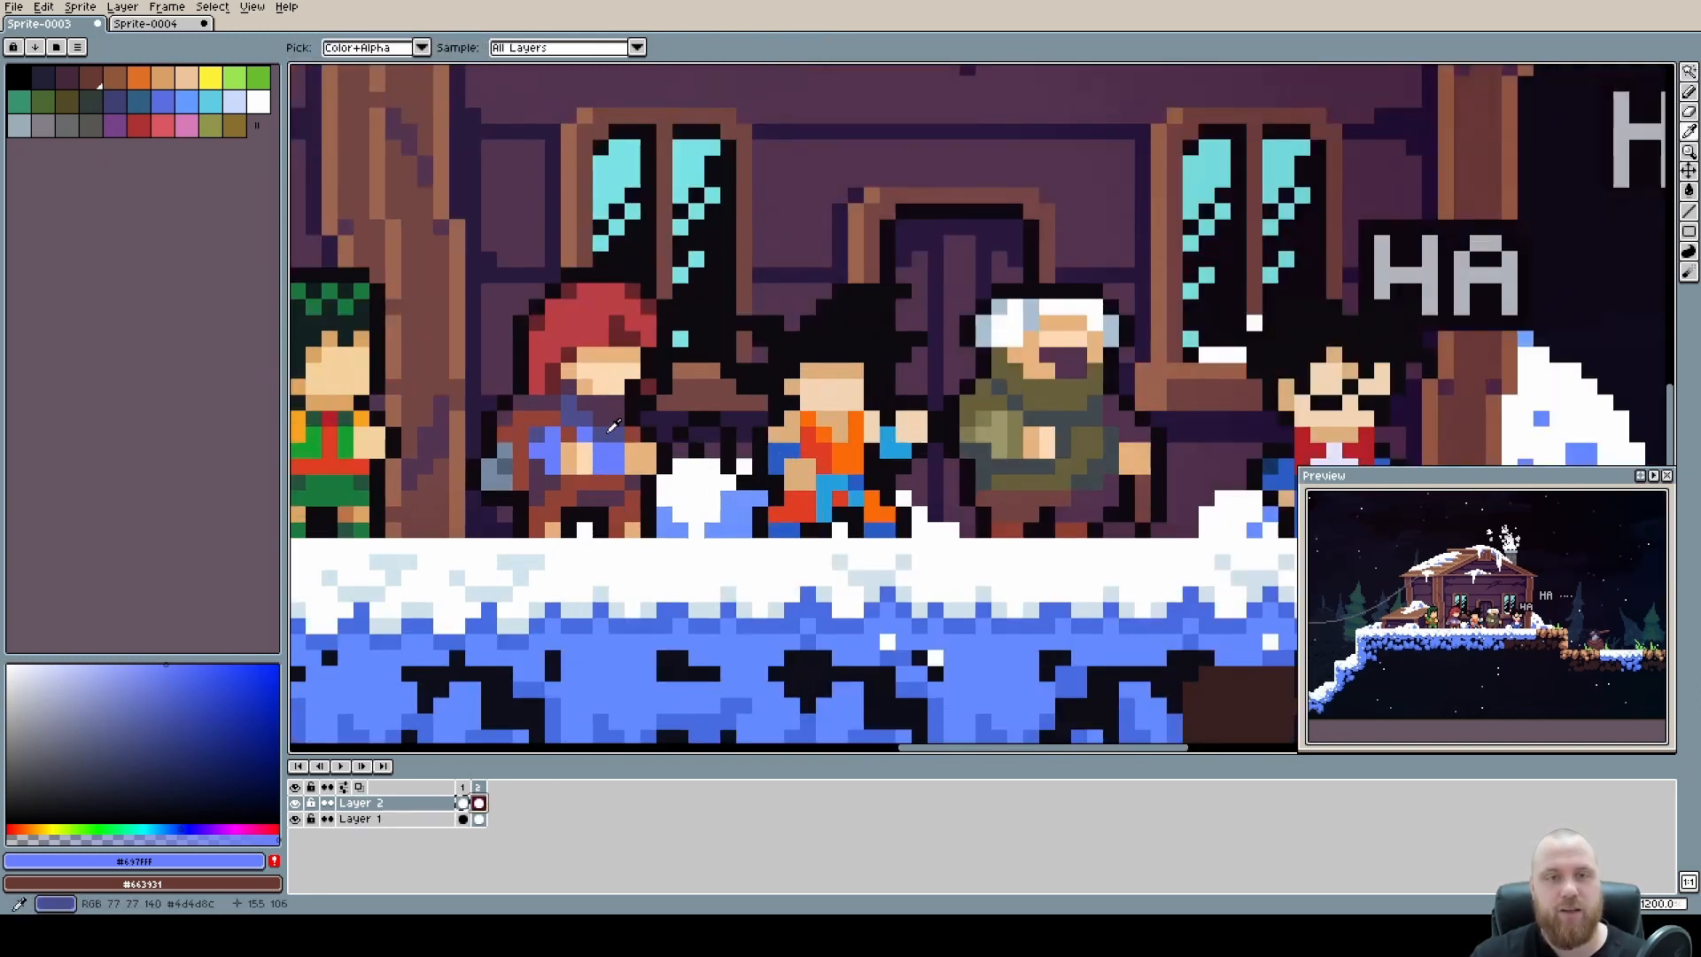
# Try to recolour the blue clothing of Goku and Conan across the layer with the red-haired character's #4d4d8c and #697fff blues.
pyautogui.keyDown('alt'); pyautogui.click(613, 424); pyautogui.keyUp('alt')
pyautogui.scroll(-3, 613, 427)
pyautogui.scroll(3, 722, 450)
pyautogui.press('g')
pyautogui.click(612, 436)
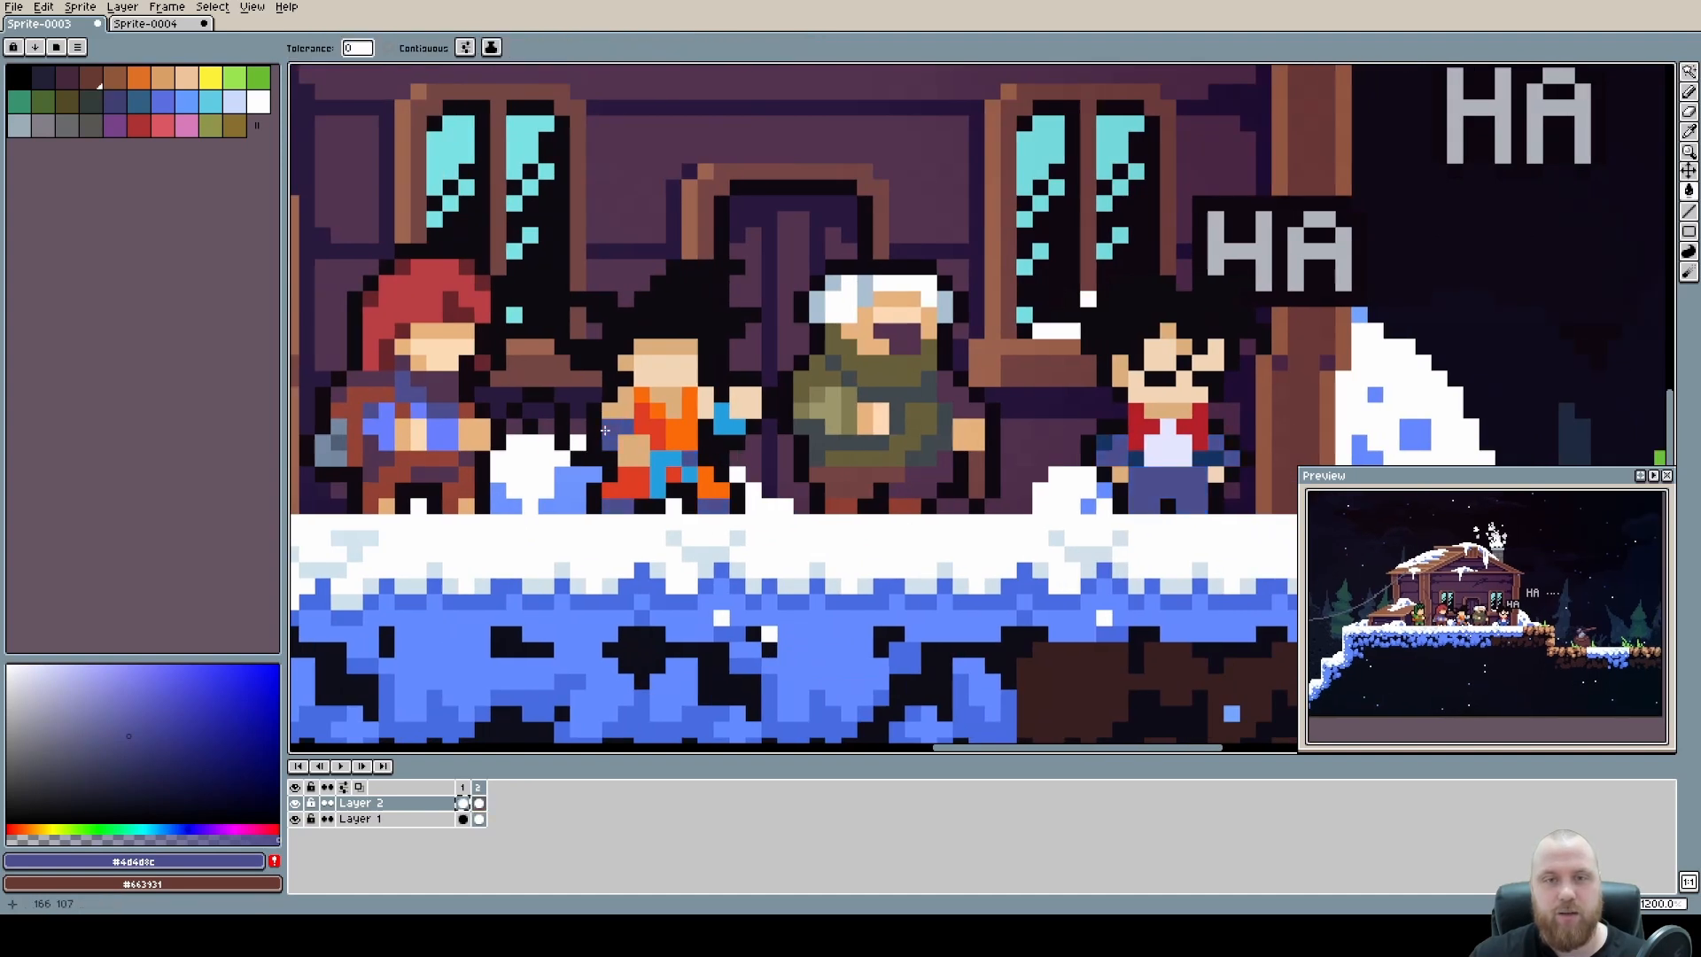
pyautogui.keyDown('alt'); pyautogui.click(445, 432); pyautogui.keyUp('alt')
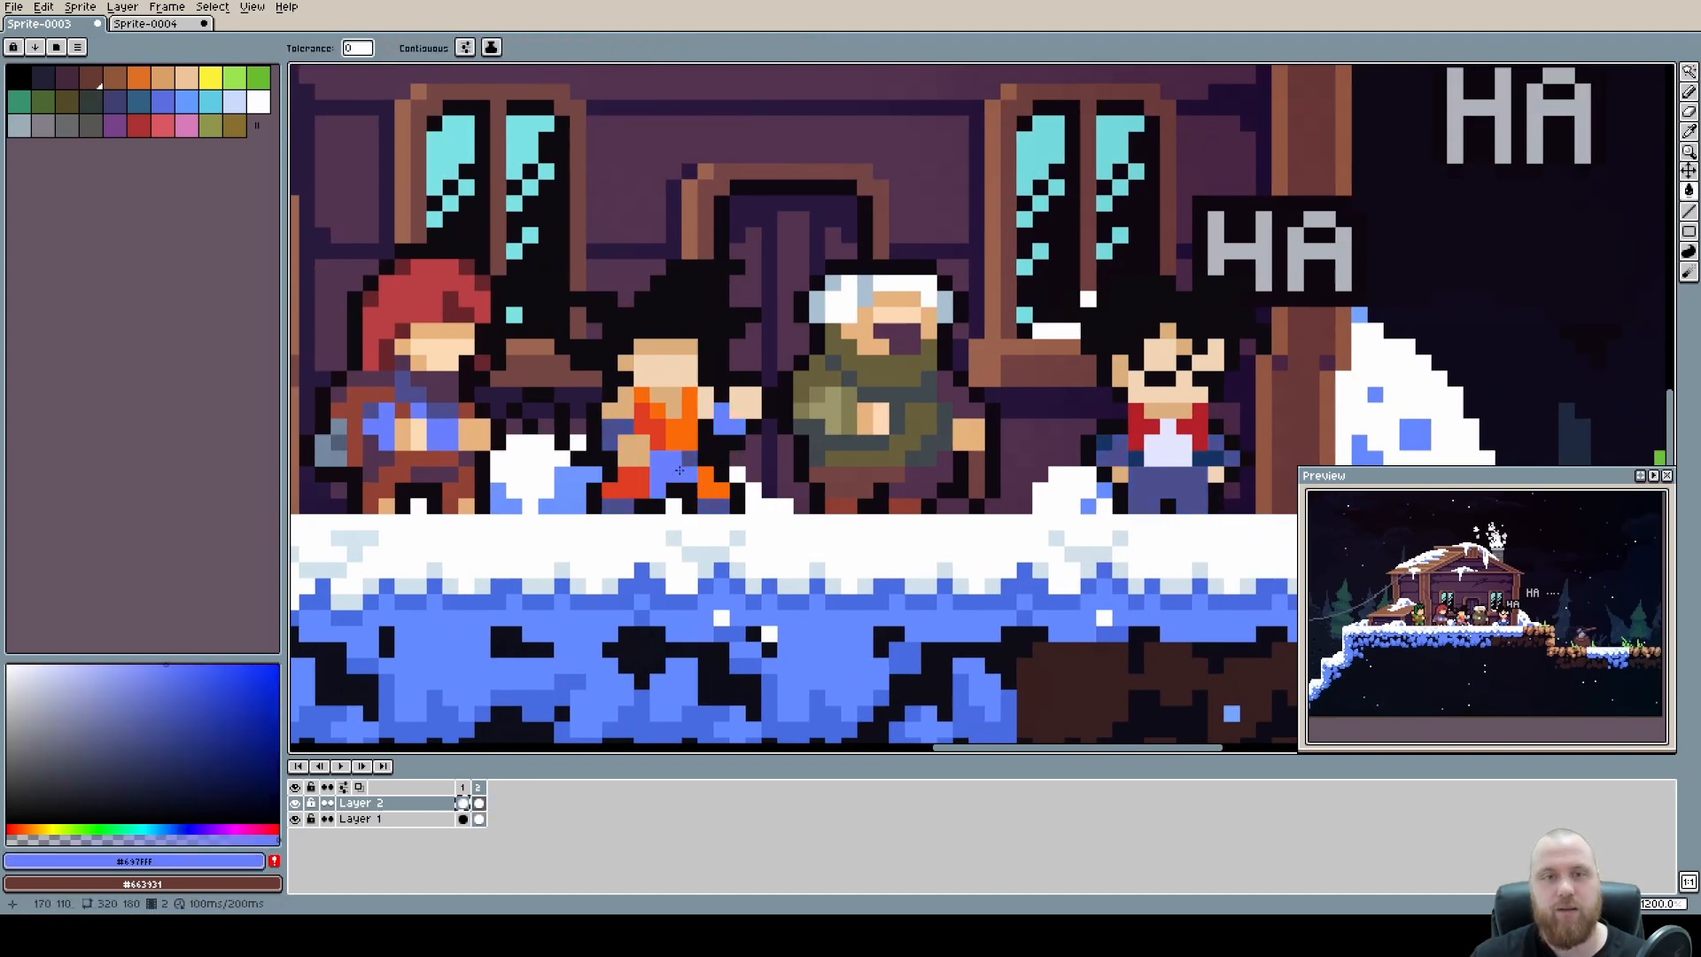
pyautogui.hotkey('ctrl', 'z')
pyautogui.hotkey('ctrl', 'z')
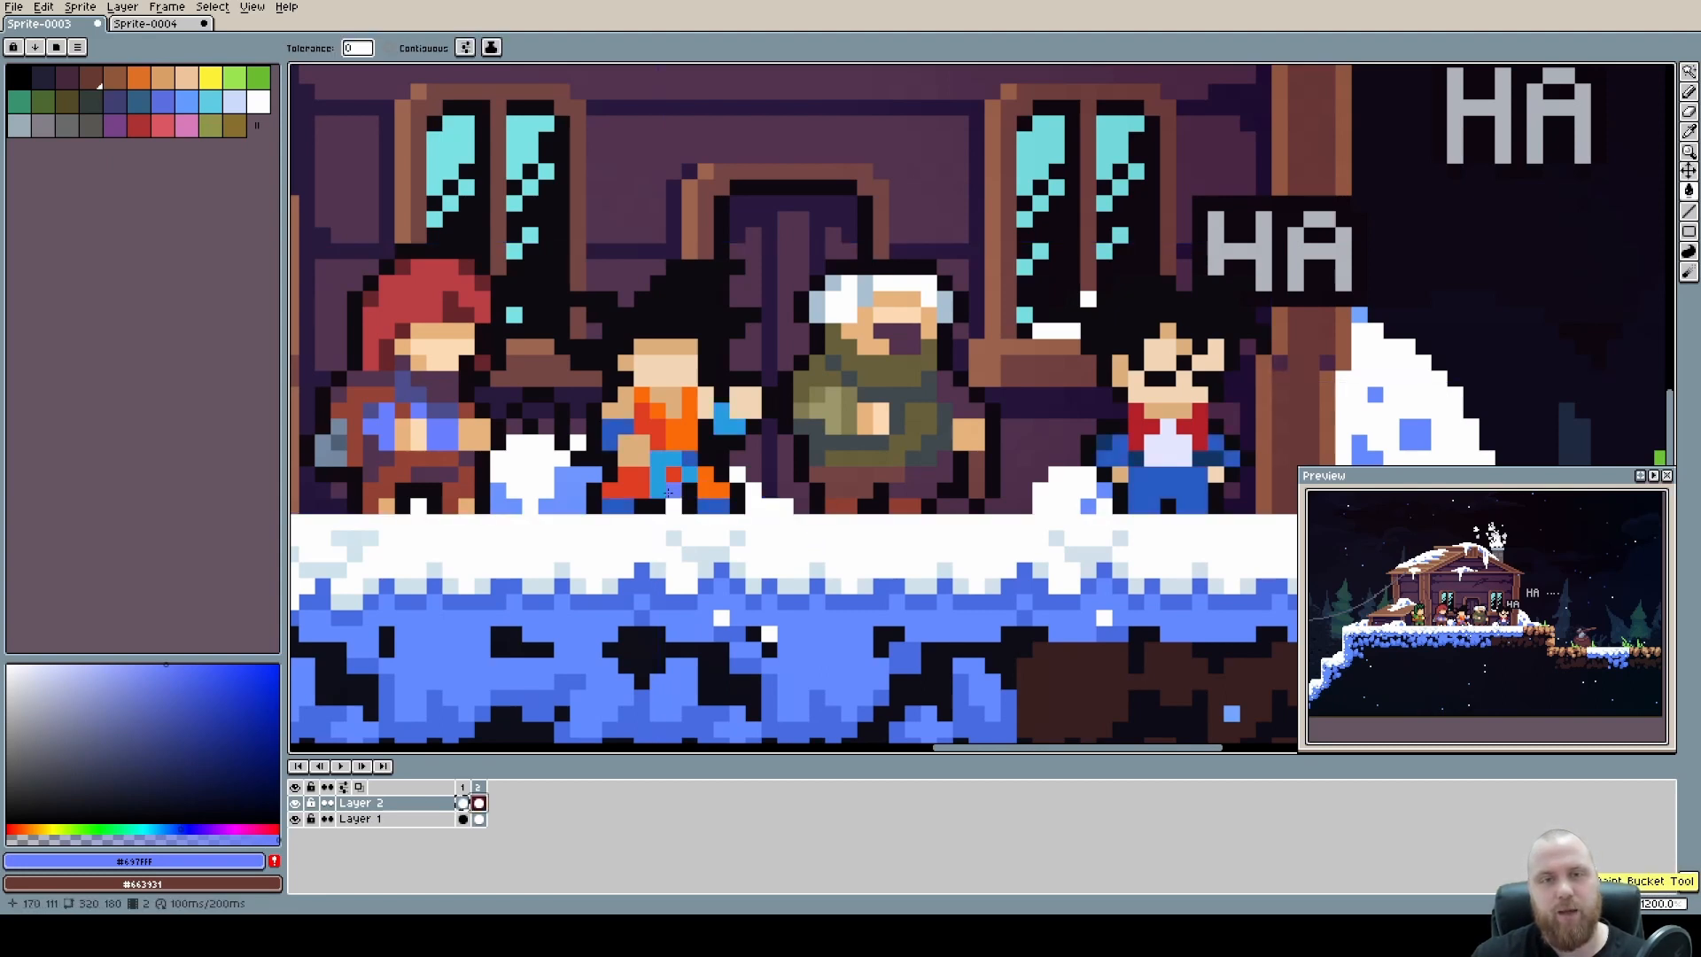
pyautogui.scroll(-1, 738, 447)
pyautogui.press('m')
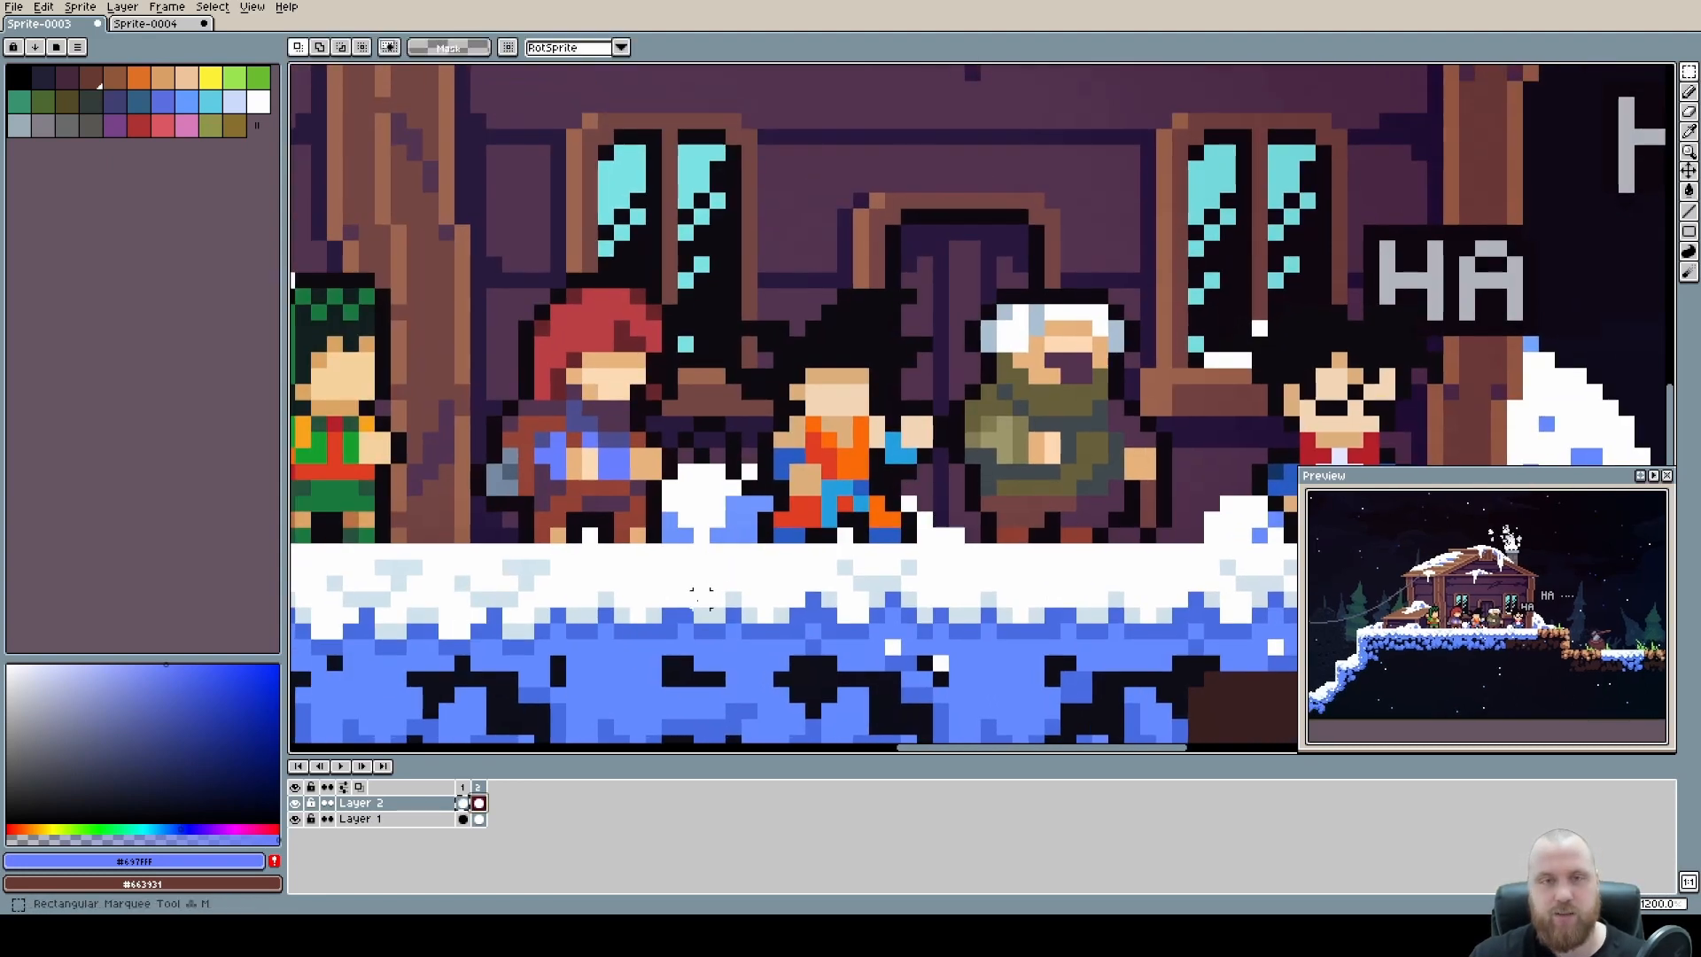
pyautogui.scroll(1, 620, 319)
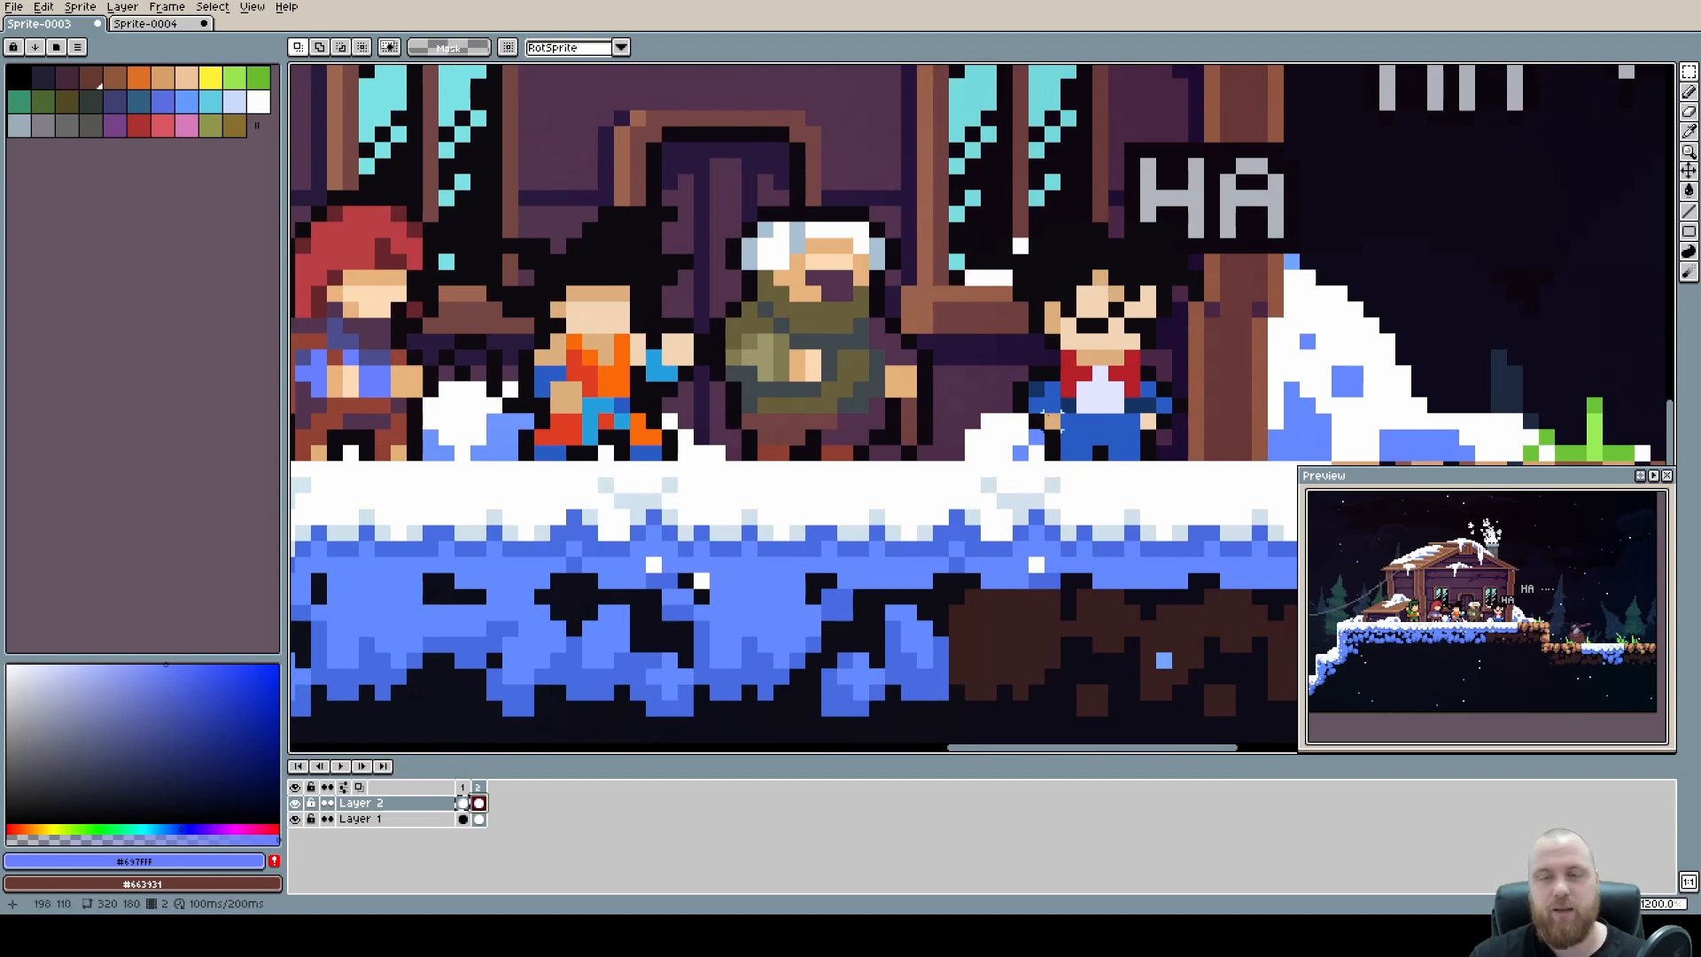
pyautogui.hscroll(-2, 1049, 420)
pyautogui.press('w')
pyautogui.hotkey('ctrl', 'shift', 'd')
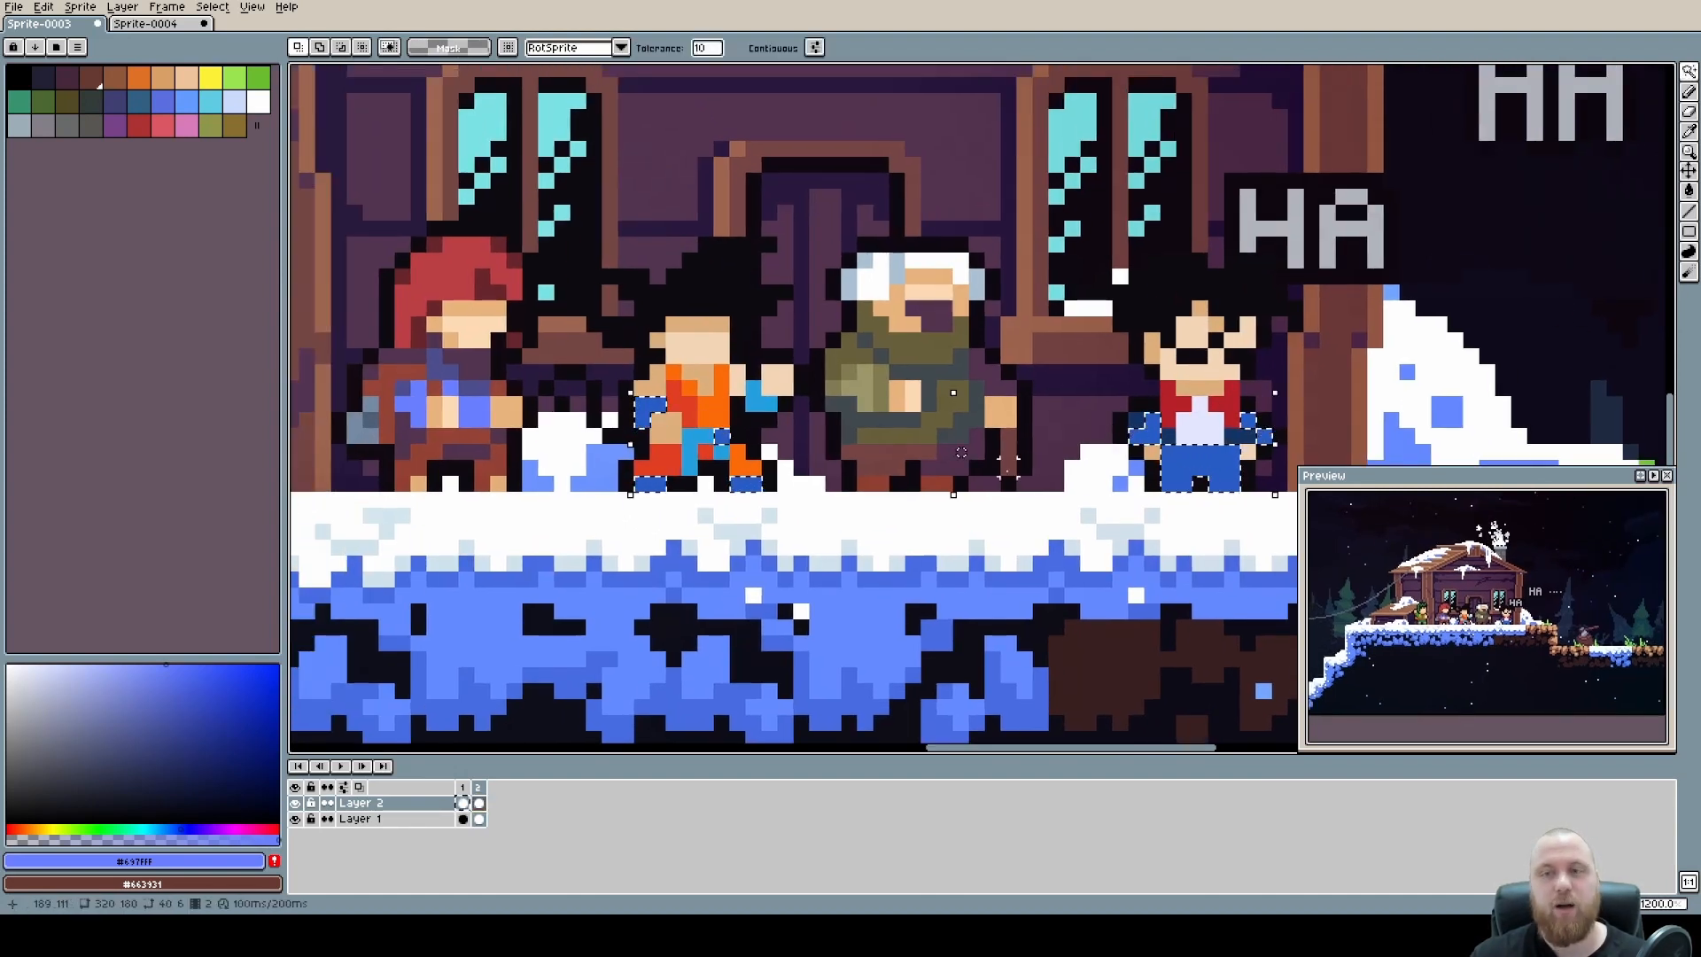
pyautogui.scroll(4, 1227, 436)
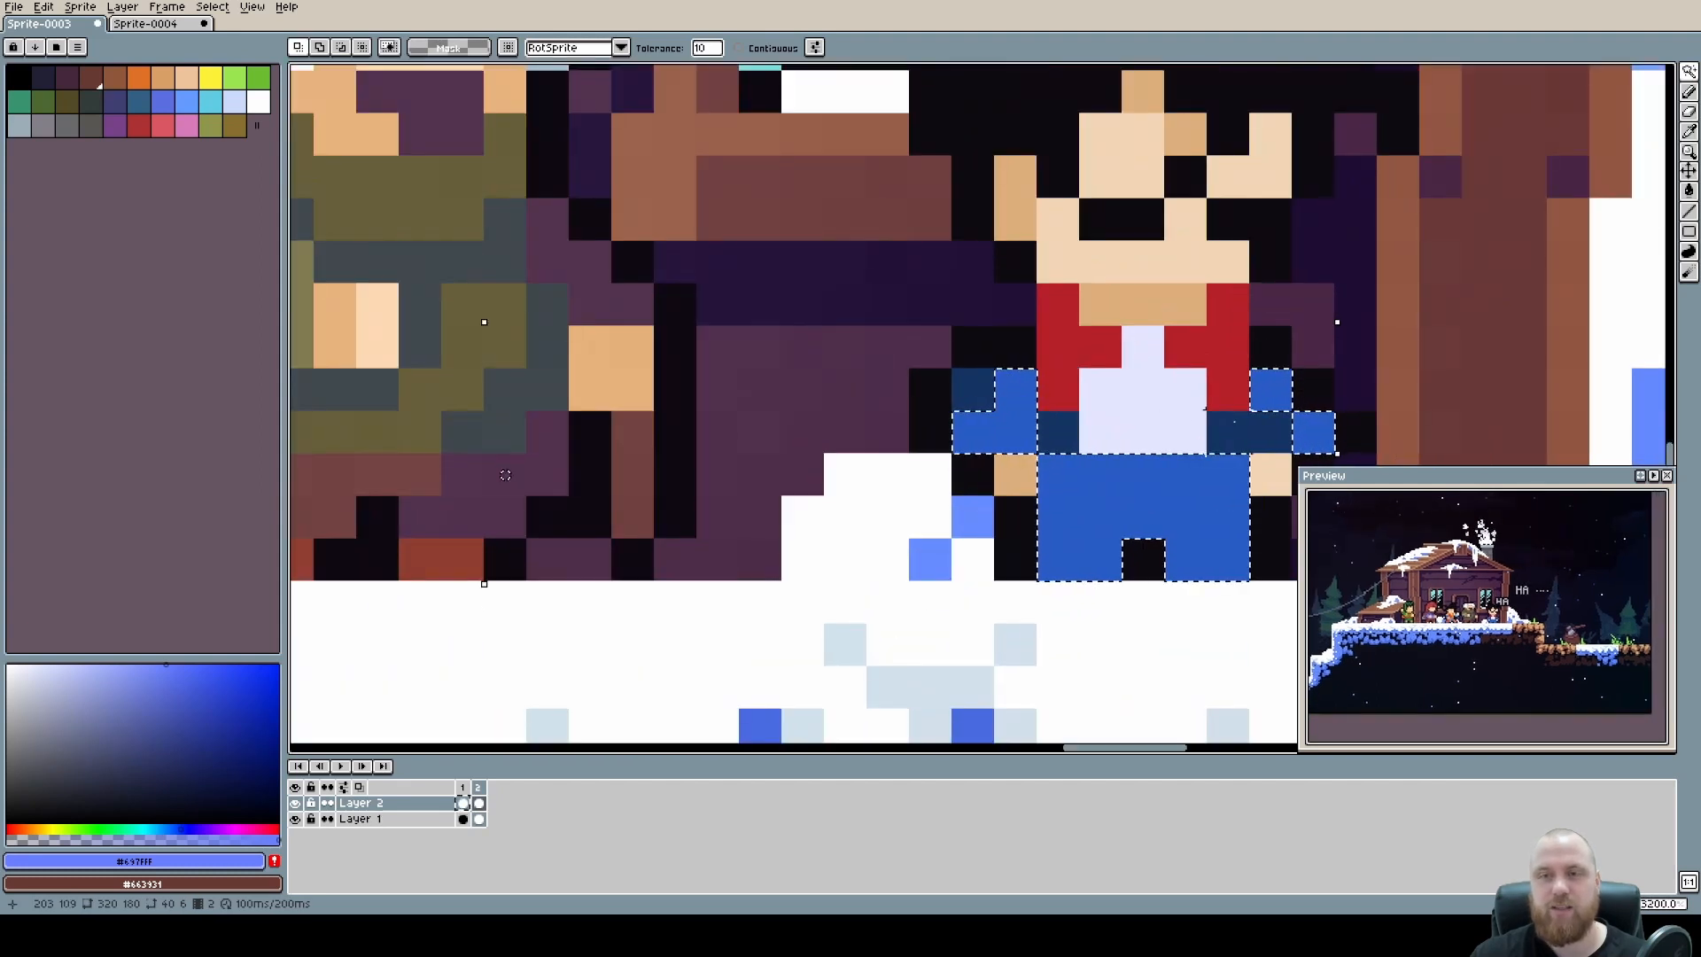
pyautogui.scroll(-3, 505, 475)
pyautogui.scroll(1, 655, 483)
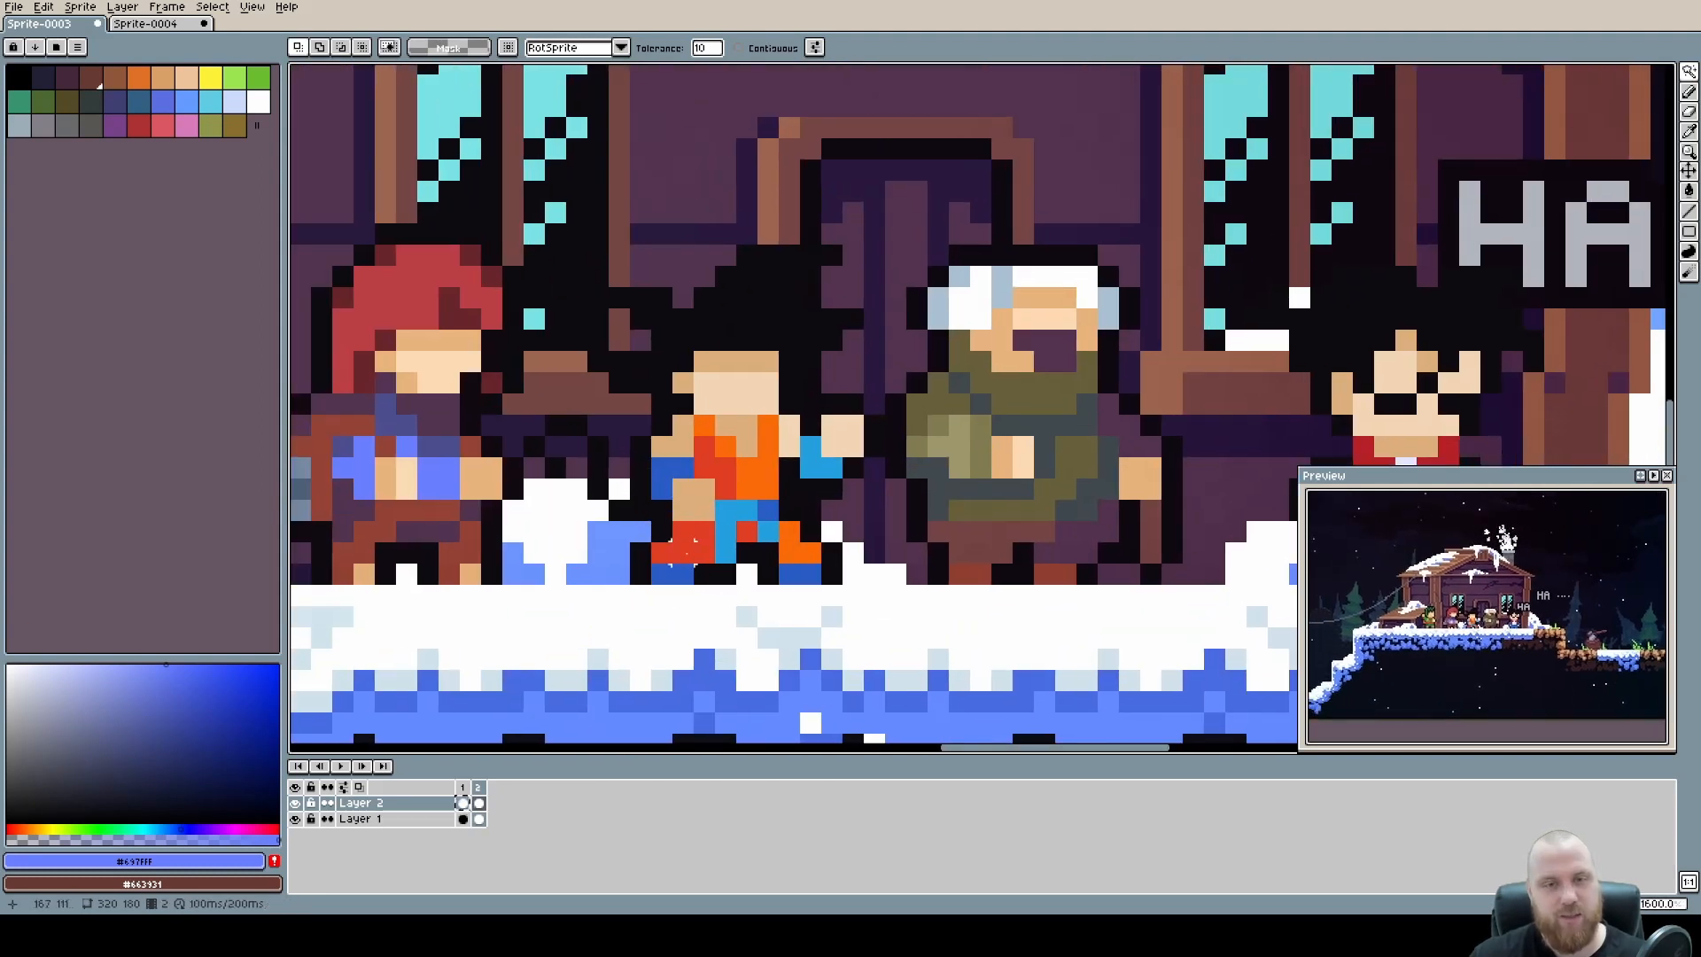
# Within a selection around Goku, fill his light blue clothing with #697fff and his darker blue sleeve and shoes with #4d4d8c.
pyautogui.hscroll(-2, 682, 543)
pyautogui.press('m')
pyautogui.moveTo(886, 496); pyautogui.dragTo(735, 651)
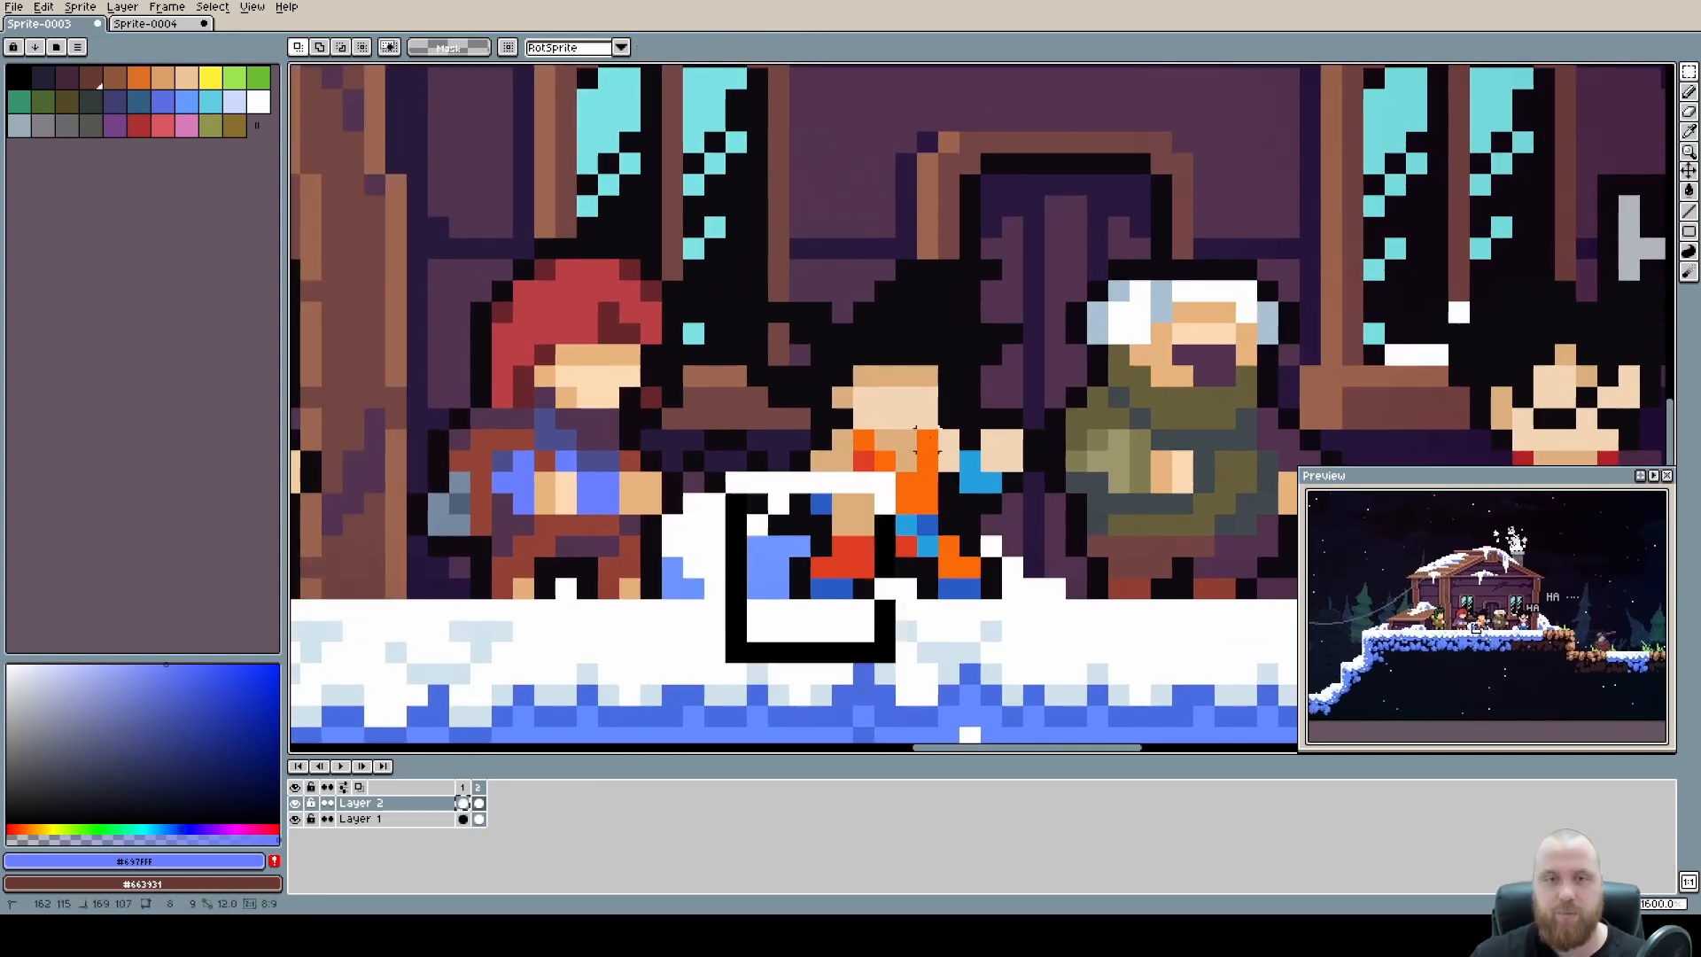
pyautogui.moveTo(925, 440); pyautogui.dragTo(1110, 196)
pyautogui.press('g')
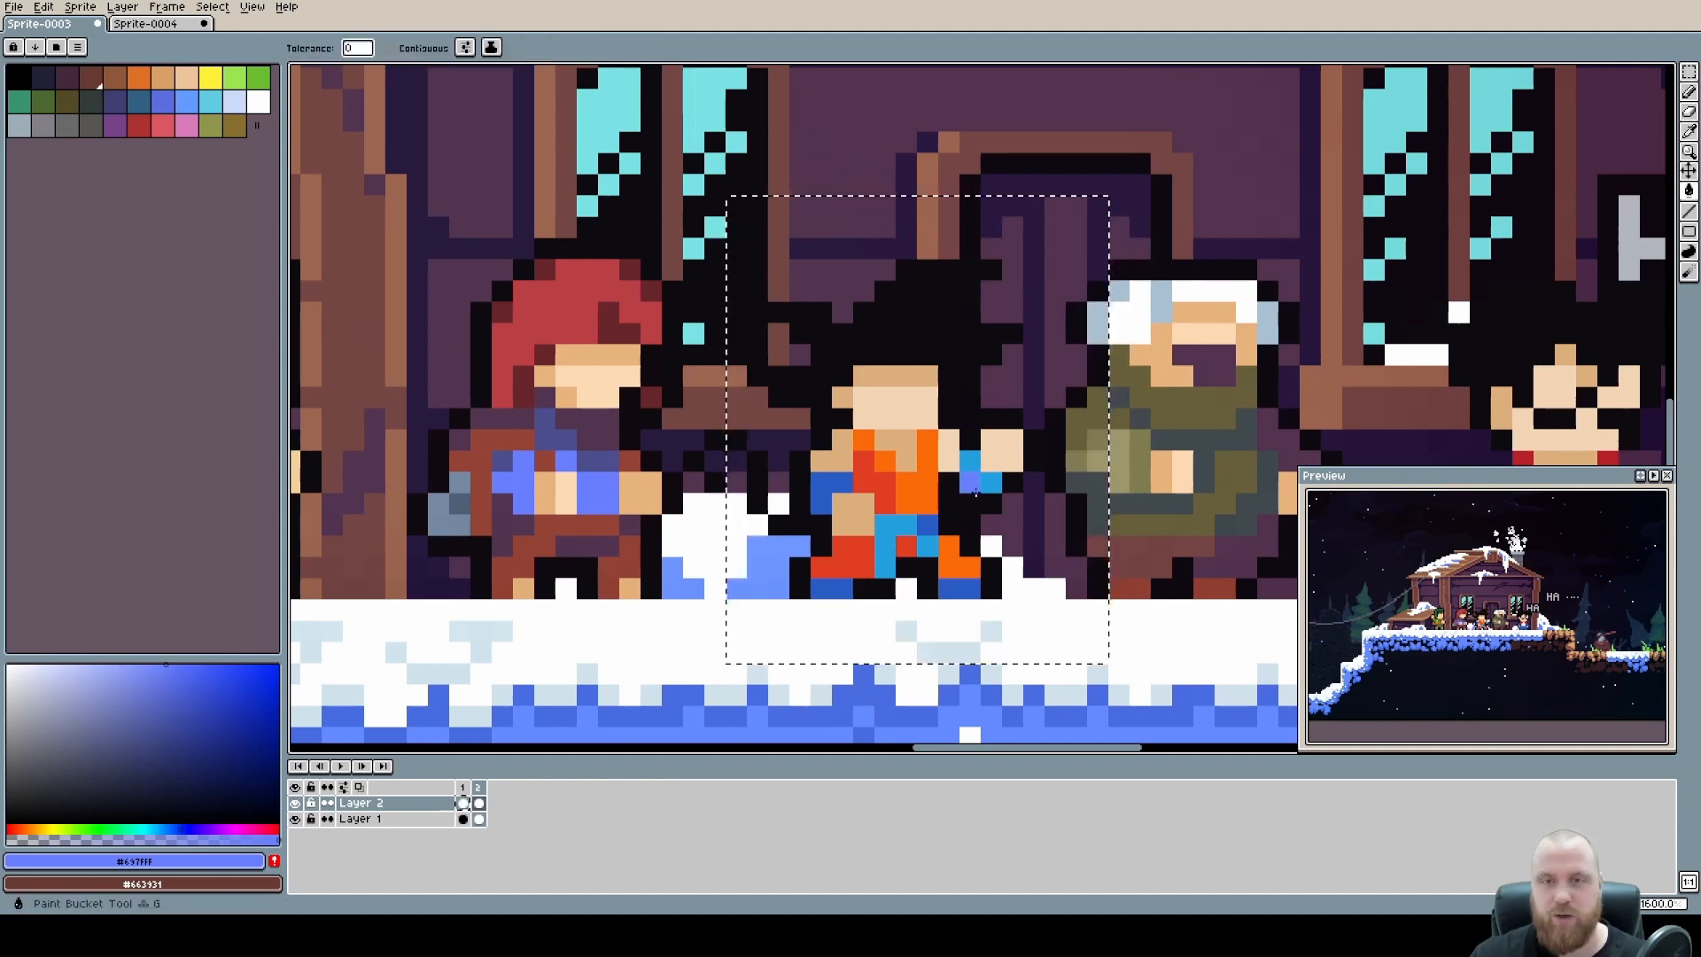
pyautogui.click(976, 492)
pyautogui.keyDown('alt'); pyautogui.click(827, 486); pyautogui.keyUp('alt')
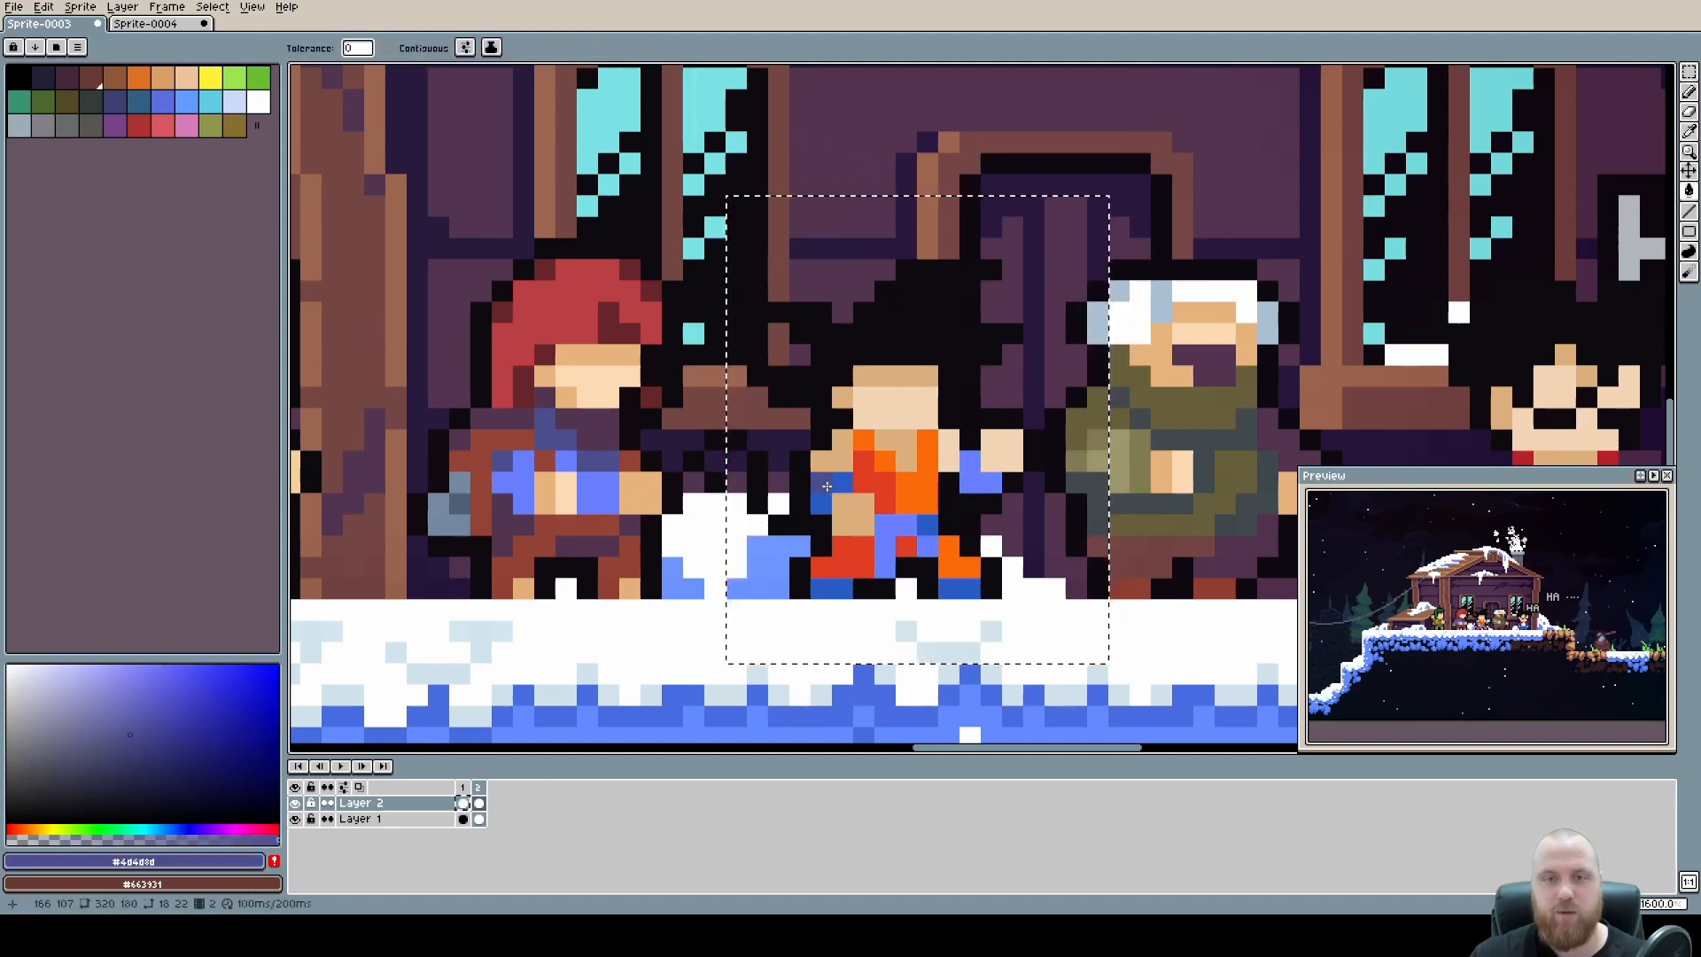
pyautogui.hotkey('ctrl', 'd')
# Within a selection around Conan, fill the dark sleeve areas with #4d4d8c and the brighter blue clothing with #697fff.
pyautogui.scroll(-2, 886, 470)
pyautogui.scroll(1, 954, 458)
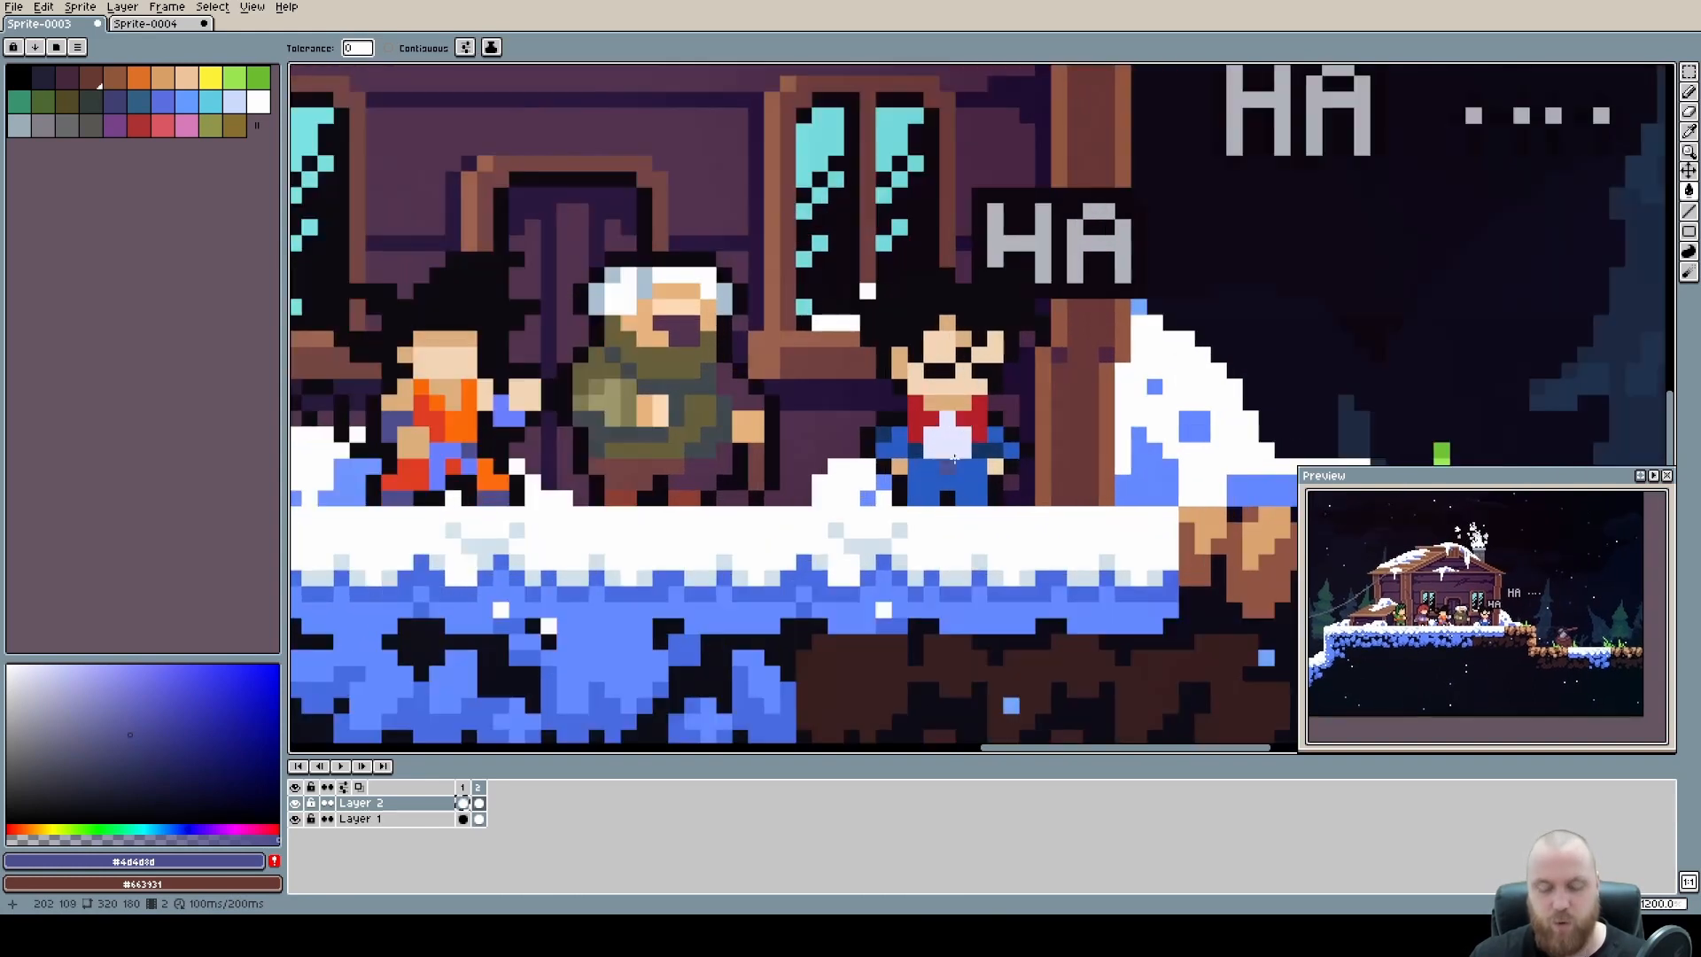
pyautogui.moveTo(779, 572); pyautogui.dragTo(1134, 215)
pyautogui.scroll(1, 975, 399)
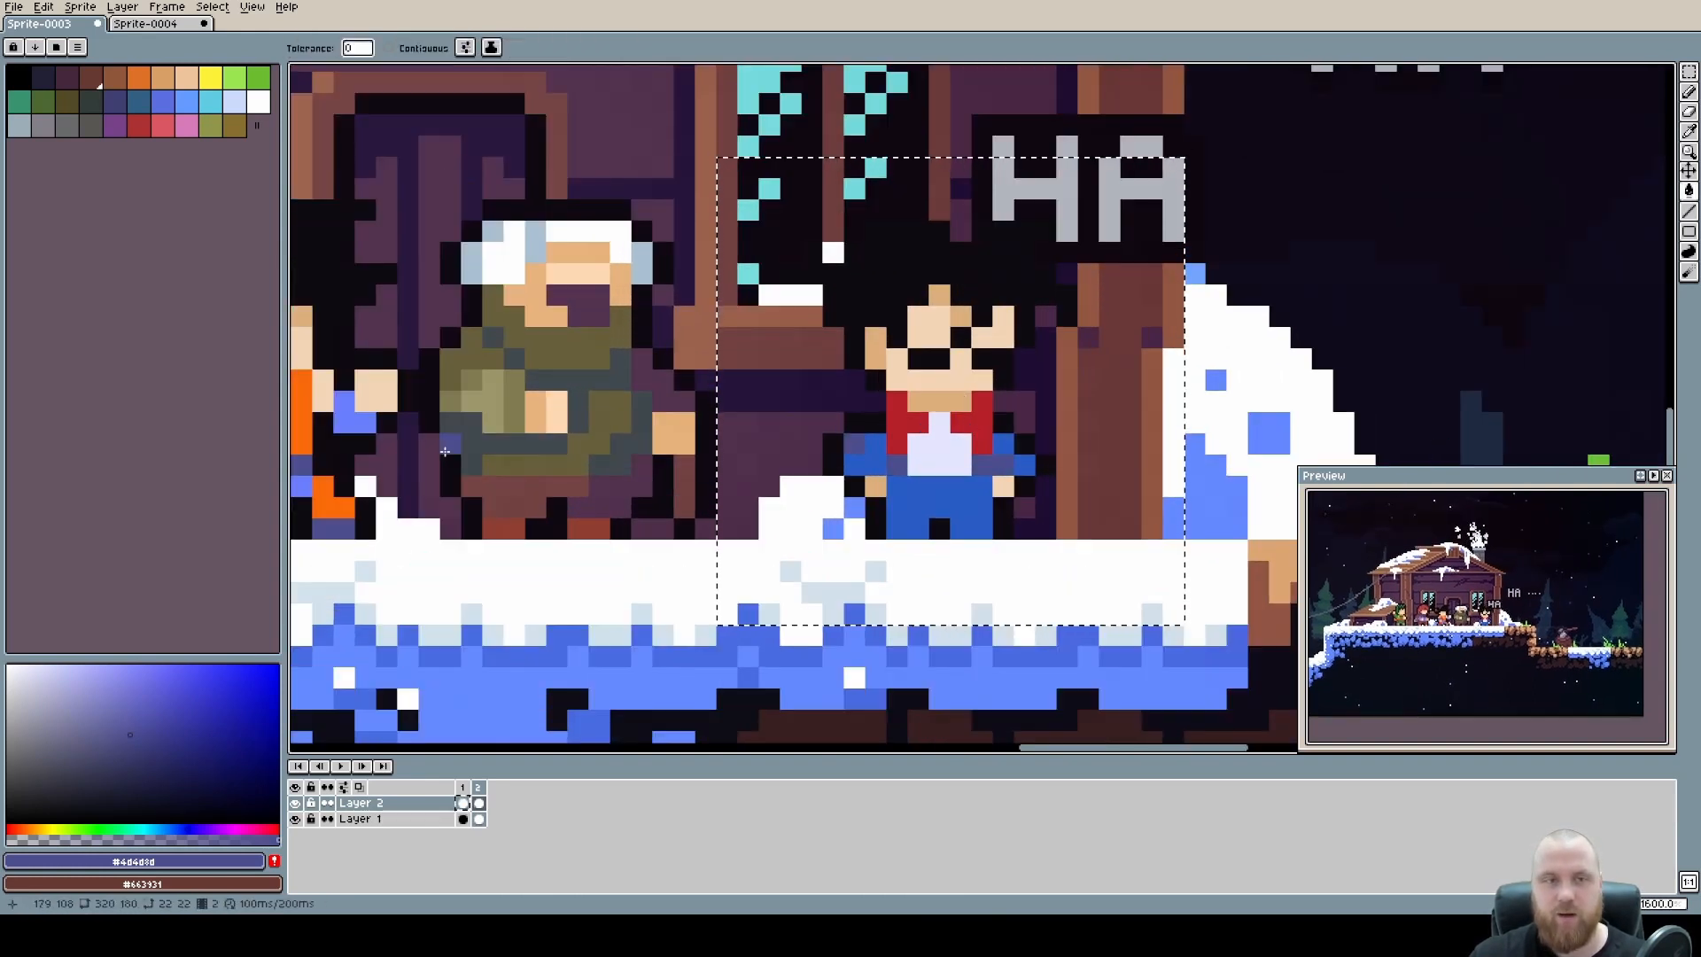
pyautogui.moveTo(445, 452); pyautogui.dragTo(645, 444)
pyautogui.keyDown('alt'); pyautogui.click(550, 412); pyautogui.keyUp('alt')
pyautogui.click(1091, 481)
pyautogui.hotkey('ctrl', 'd')
pyautogui.scroll(-3, 1053, 487)
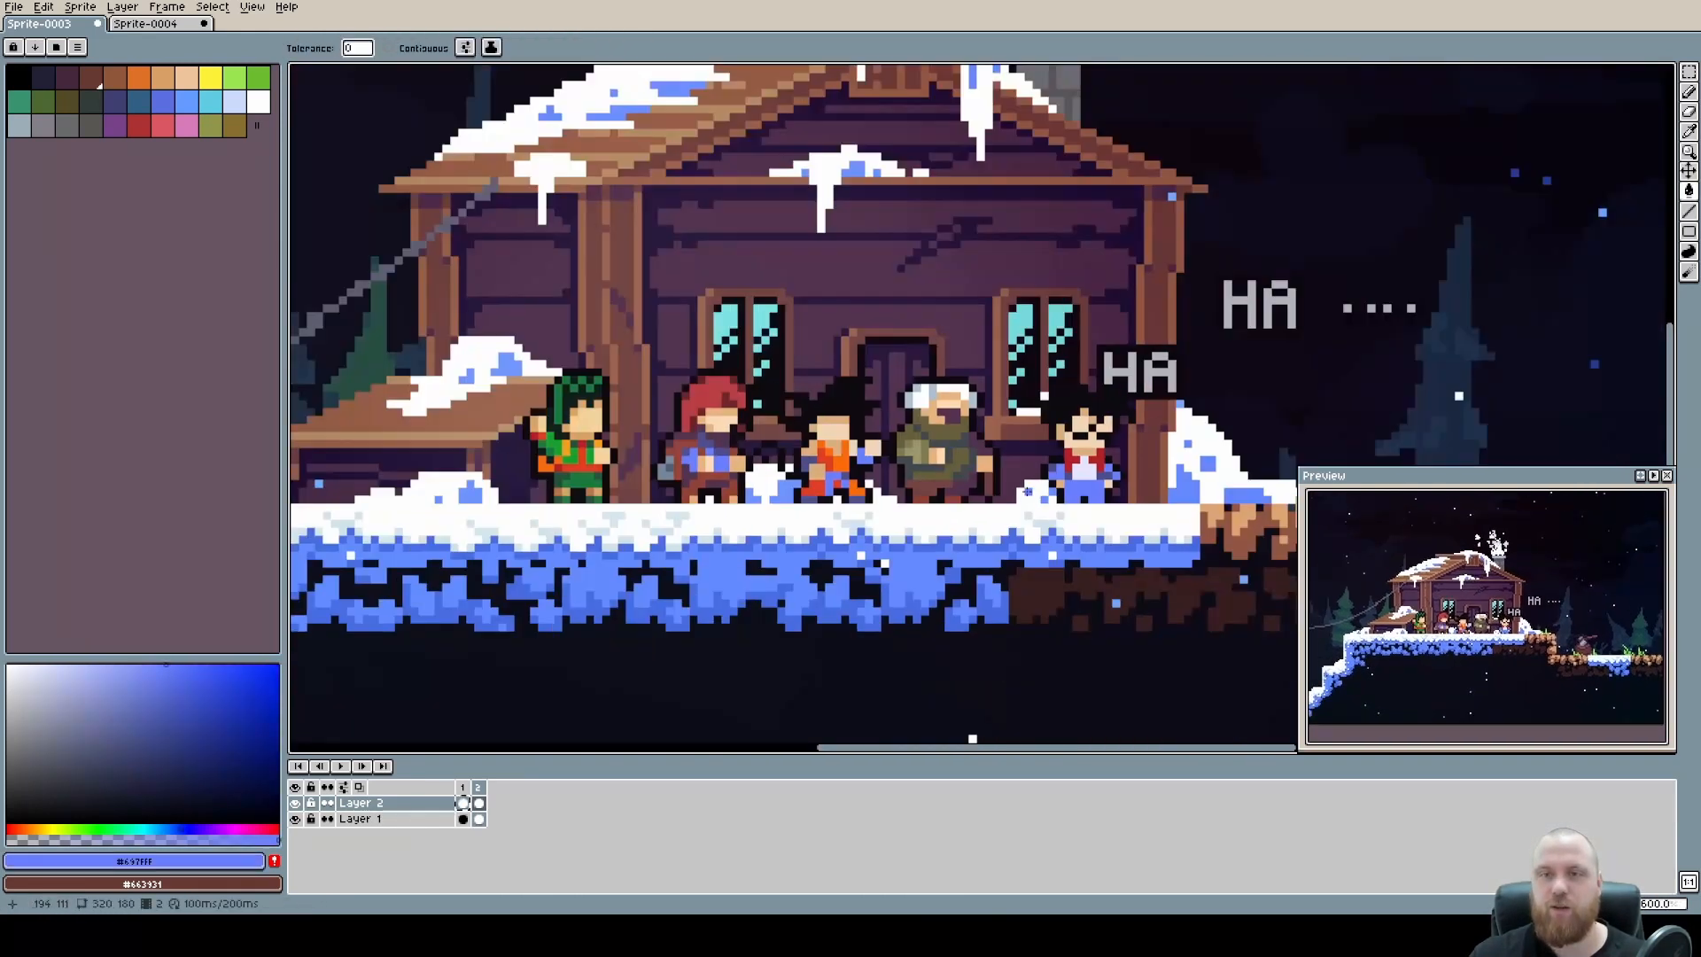
pyautogui.scroll(-1, 1028, 490)
pyautogui.scroll(1, 1088, 470)
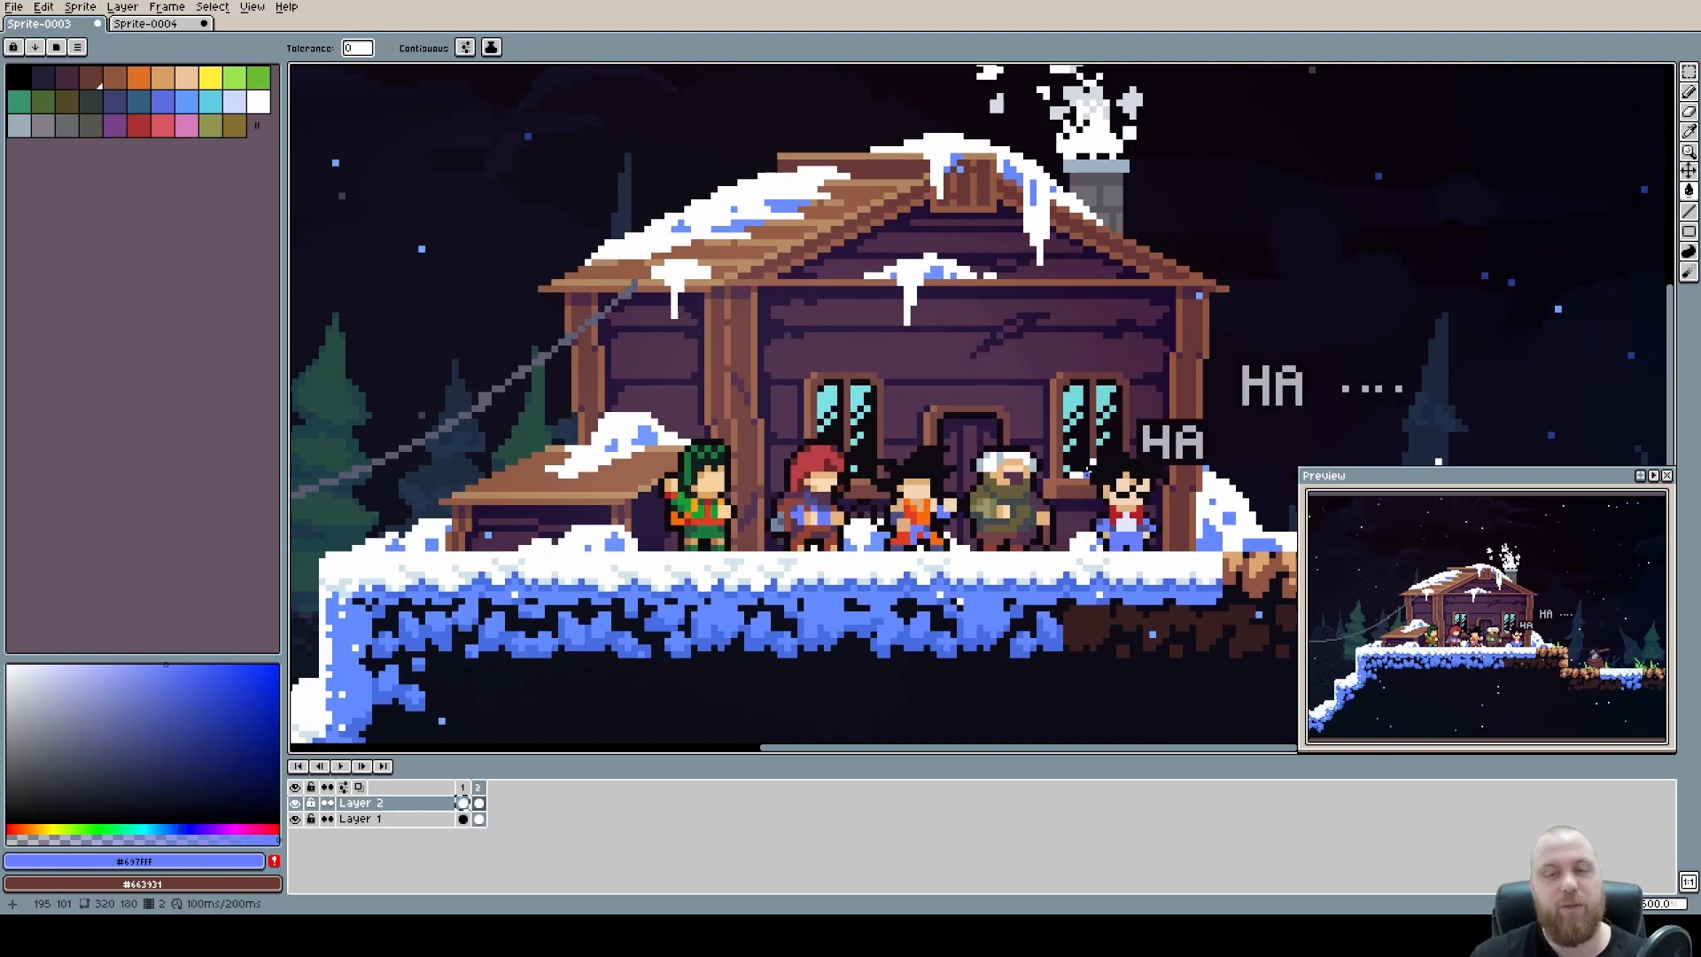
pyautogui.moveTo(1524, 348); pyautogui.dragTo(1472, 305)
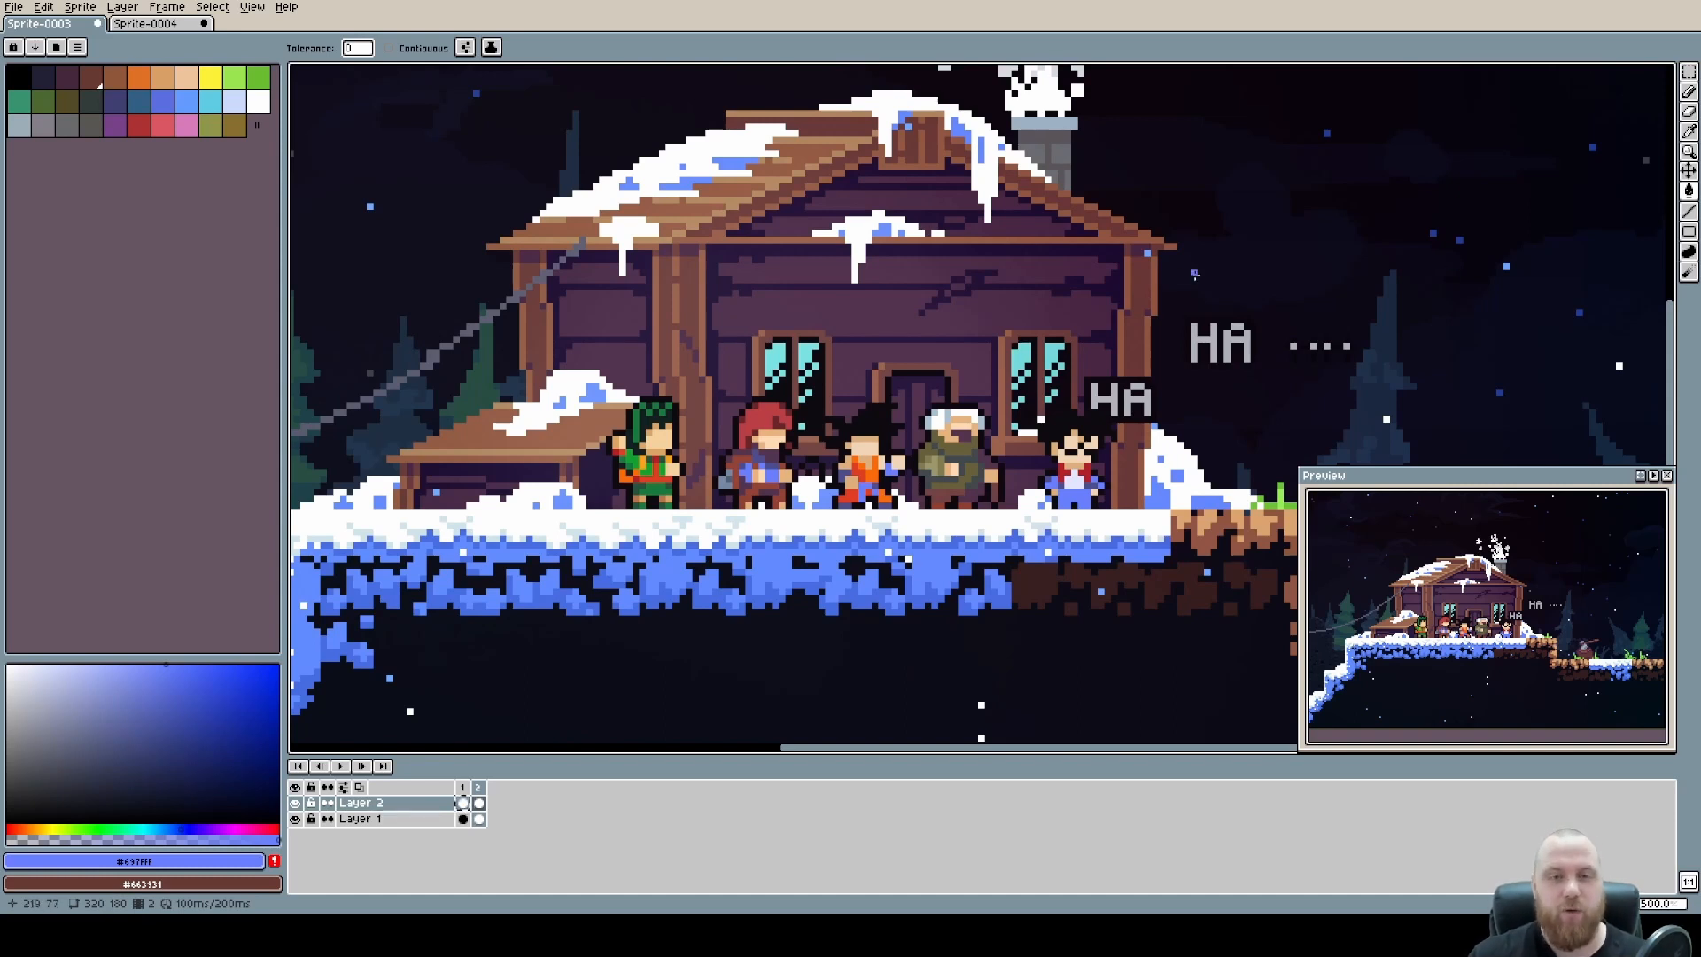
# Try to recolour Gon's light skin with the skin tone #e7b47d.
pyautogui.scroll(5, 958, 334)
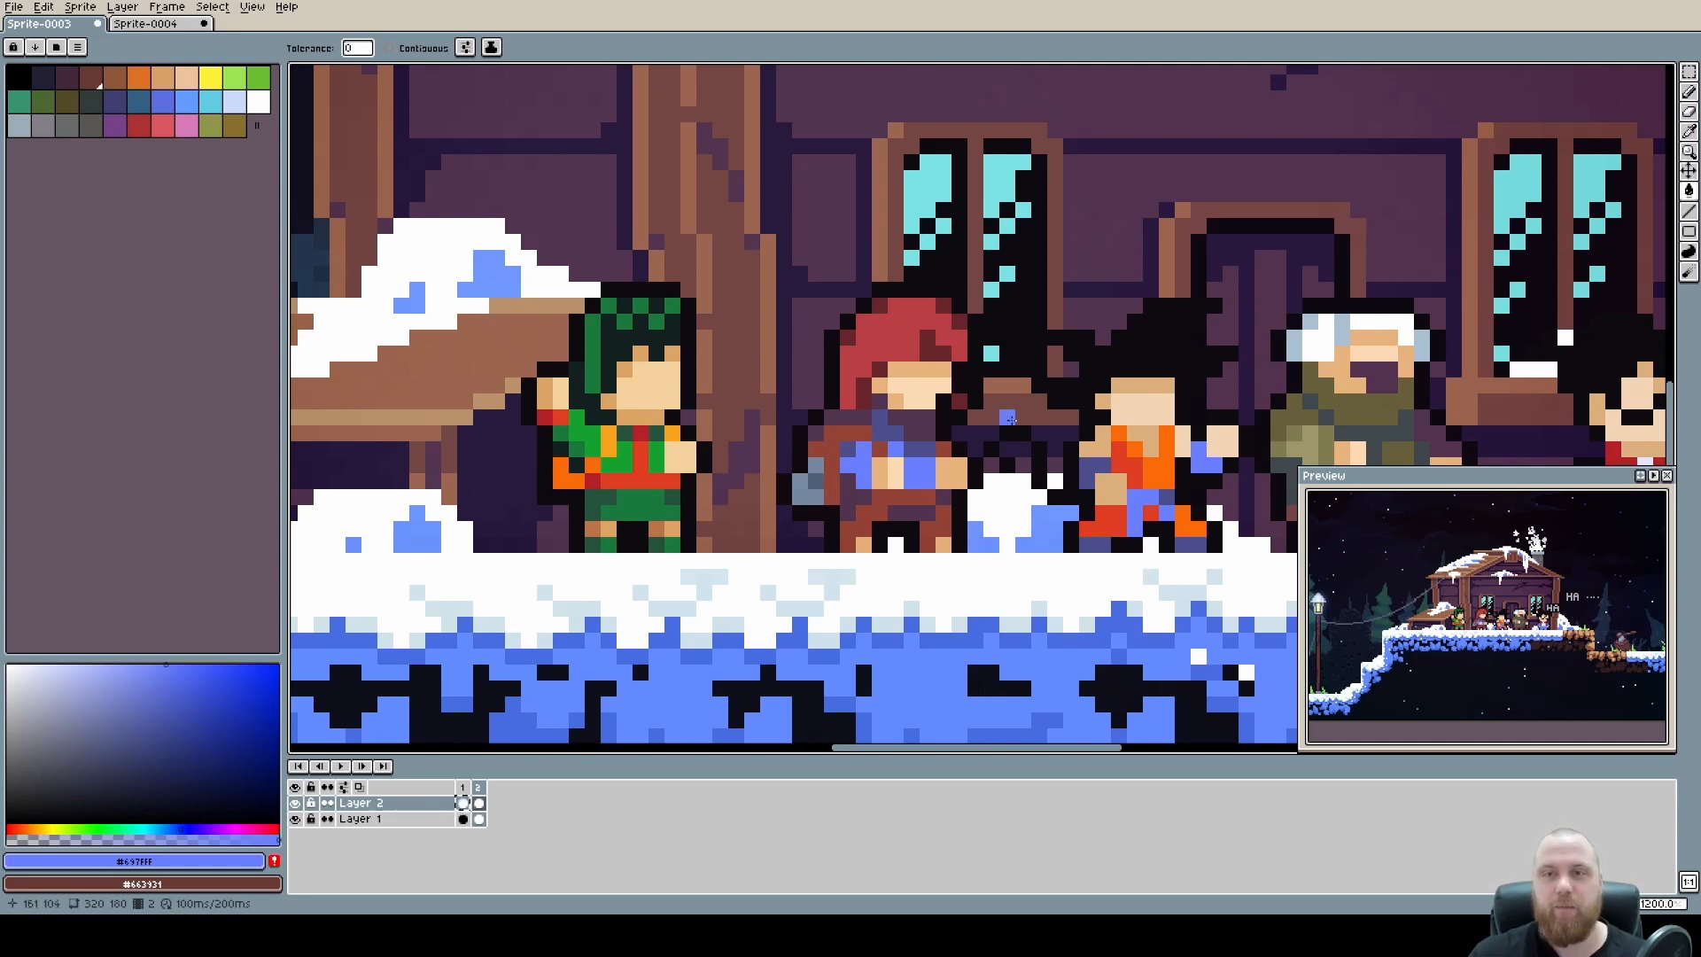
pyautogui.moveTo(1009, 418); pyautogui.dragTo(931, 419)
pyautogui.scroll(1, 1055, 430)
pyautogui.press('alt')
pyautogui.keyDown('alt'); pyautogui.click(1084, 428); pyautogui.keyUp('alt')
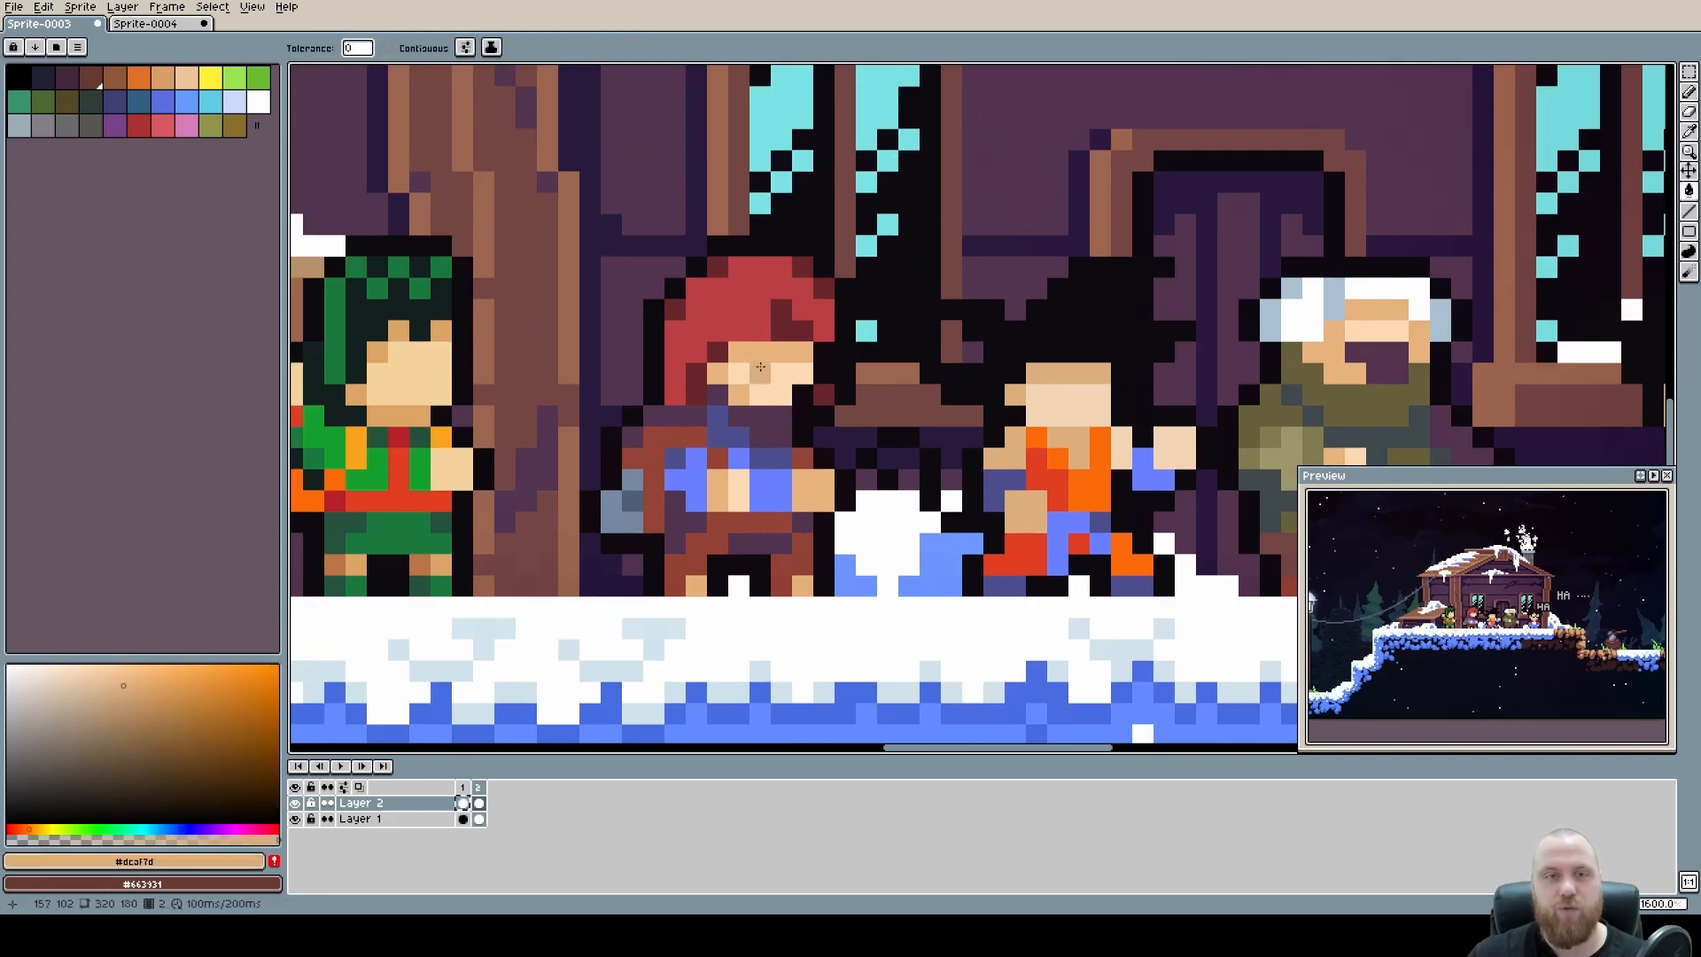
pyautogui.moveTo(947, 315); pyautogui.dragTo(1213, 342)
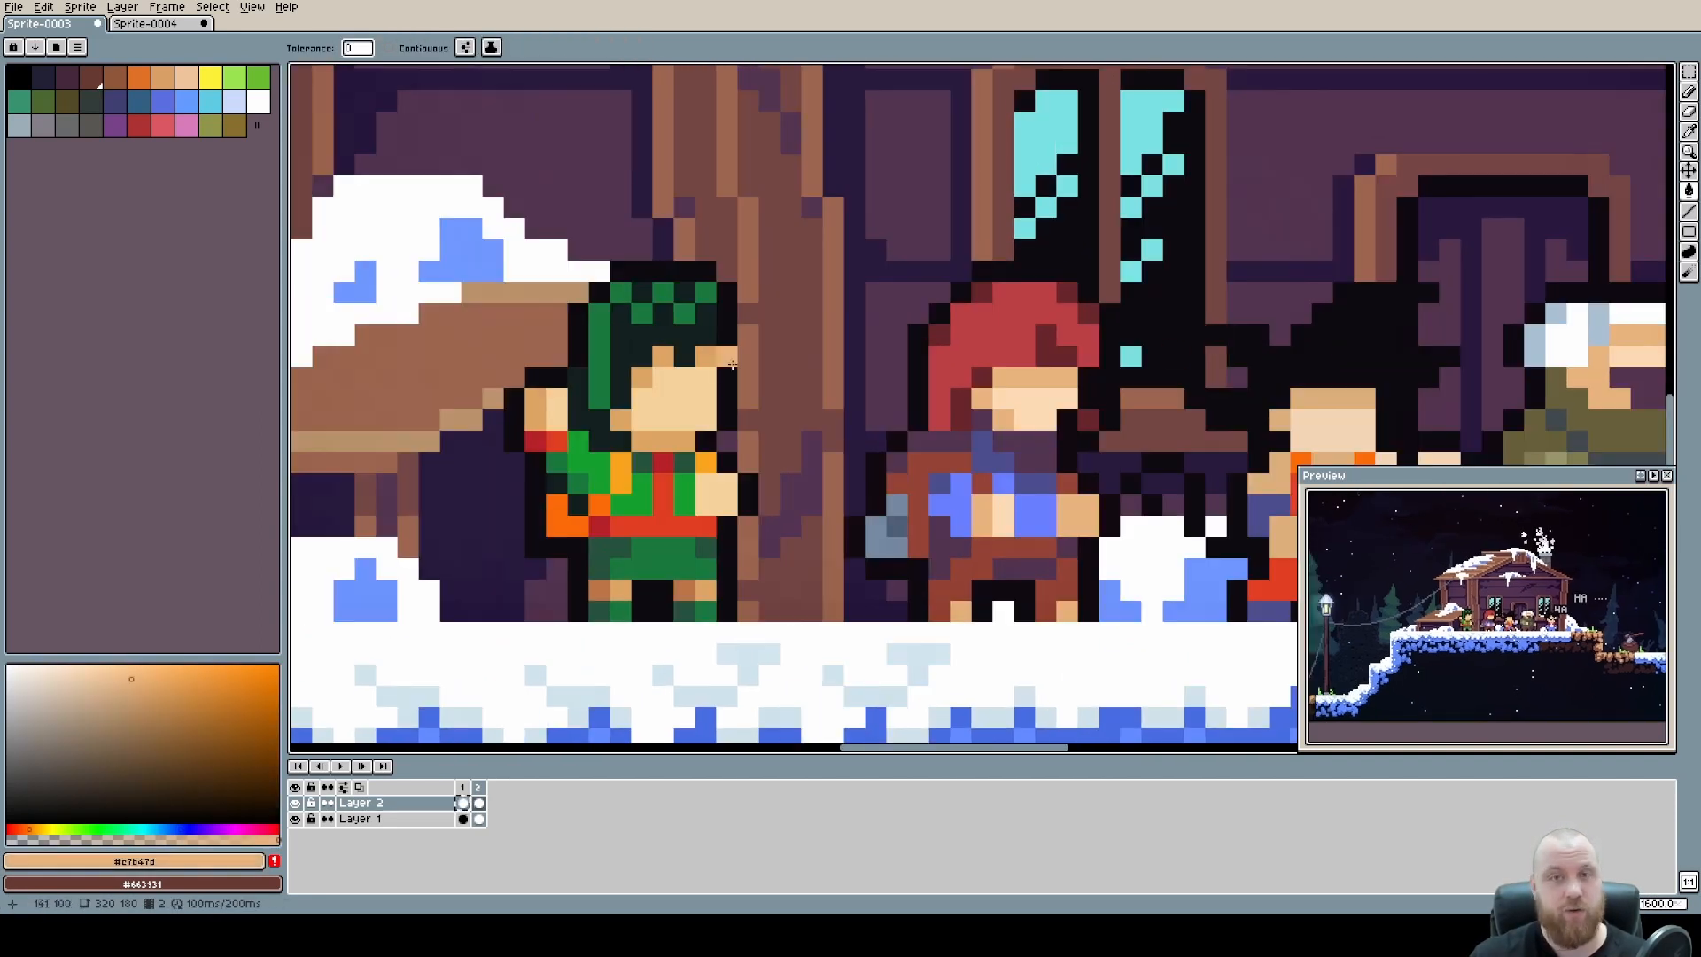
pyautogui.click(686, 372)
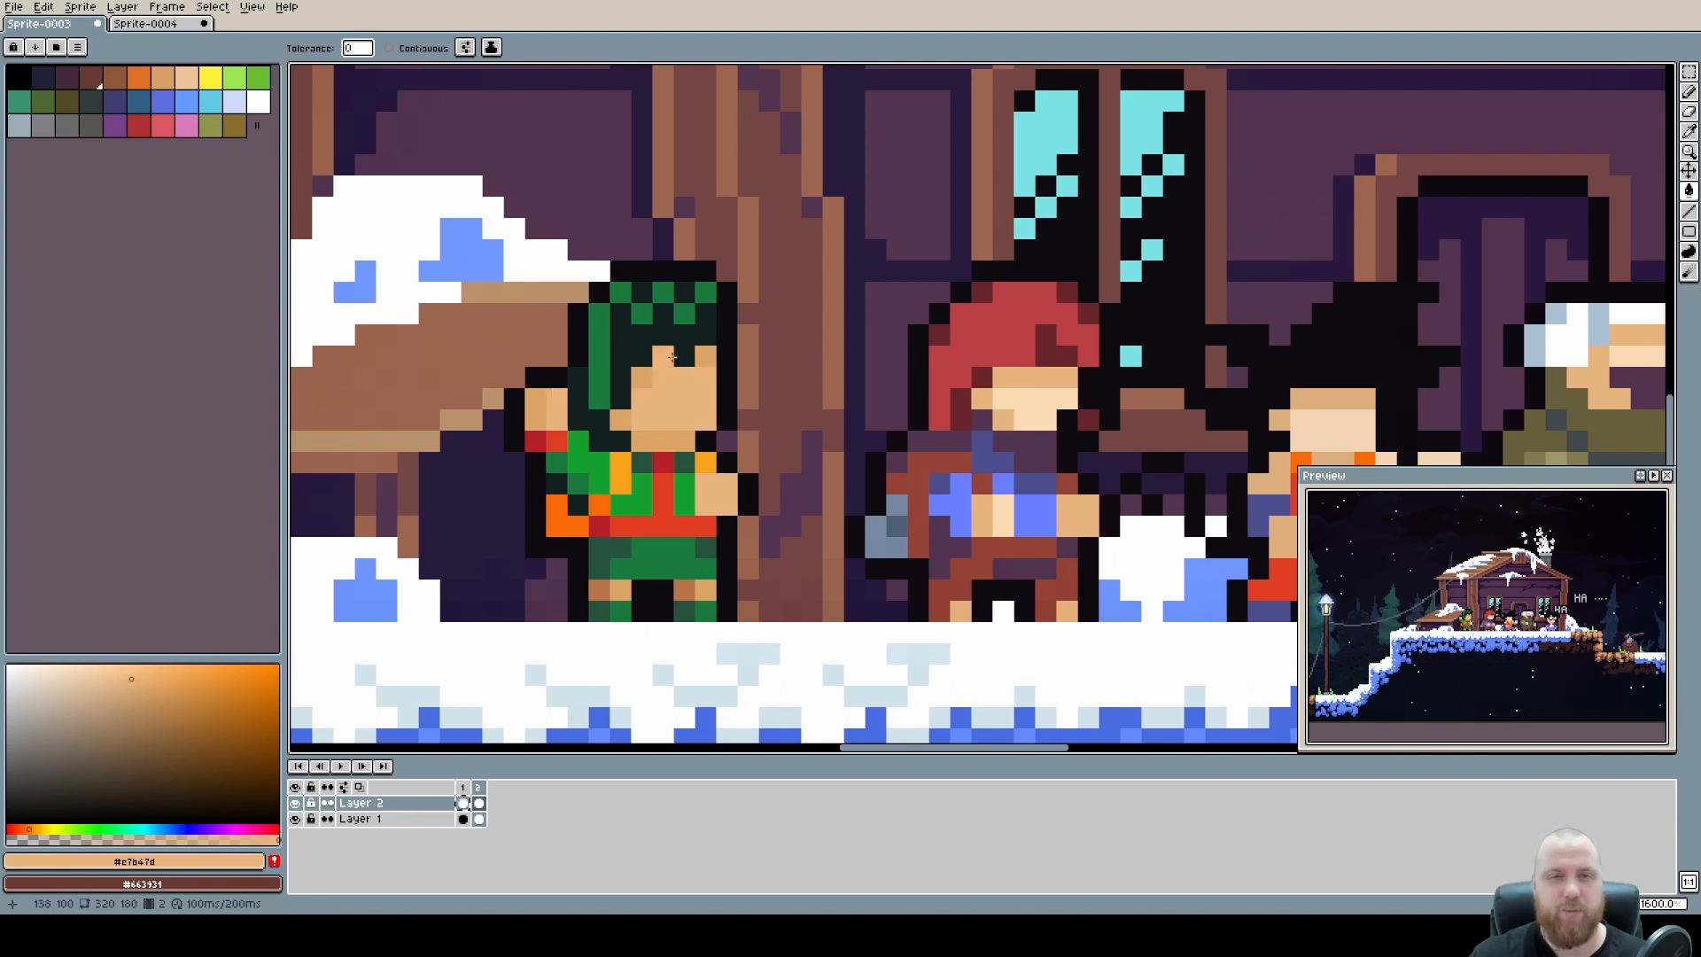
pyautogui.hotkey('ctrl', 'z')
pyautogui.click(685, 375)
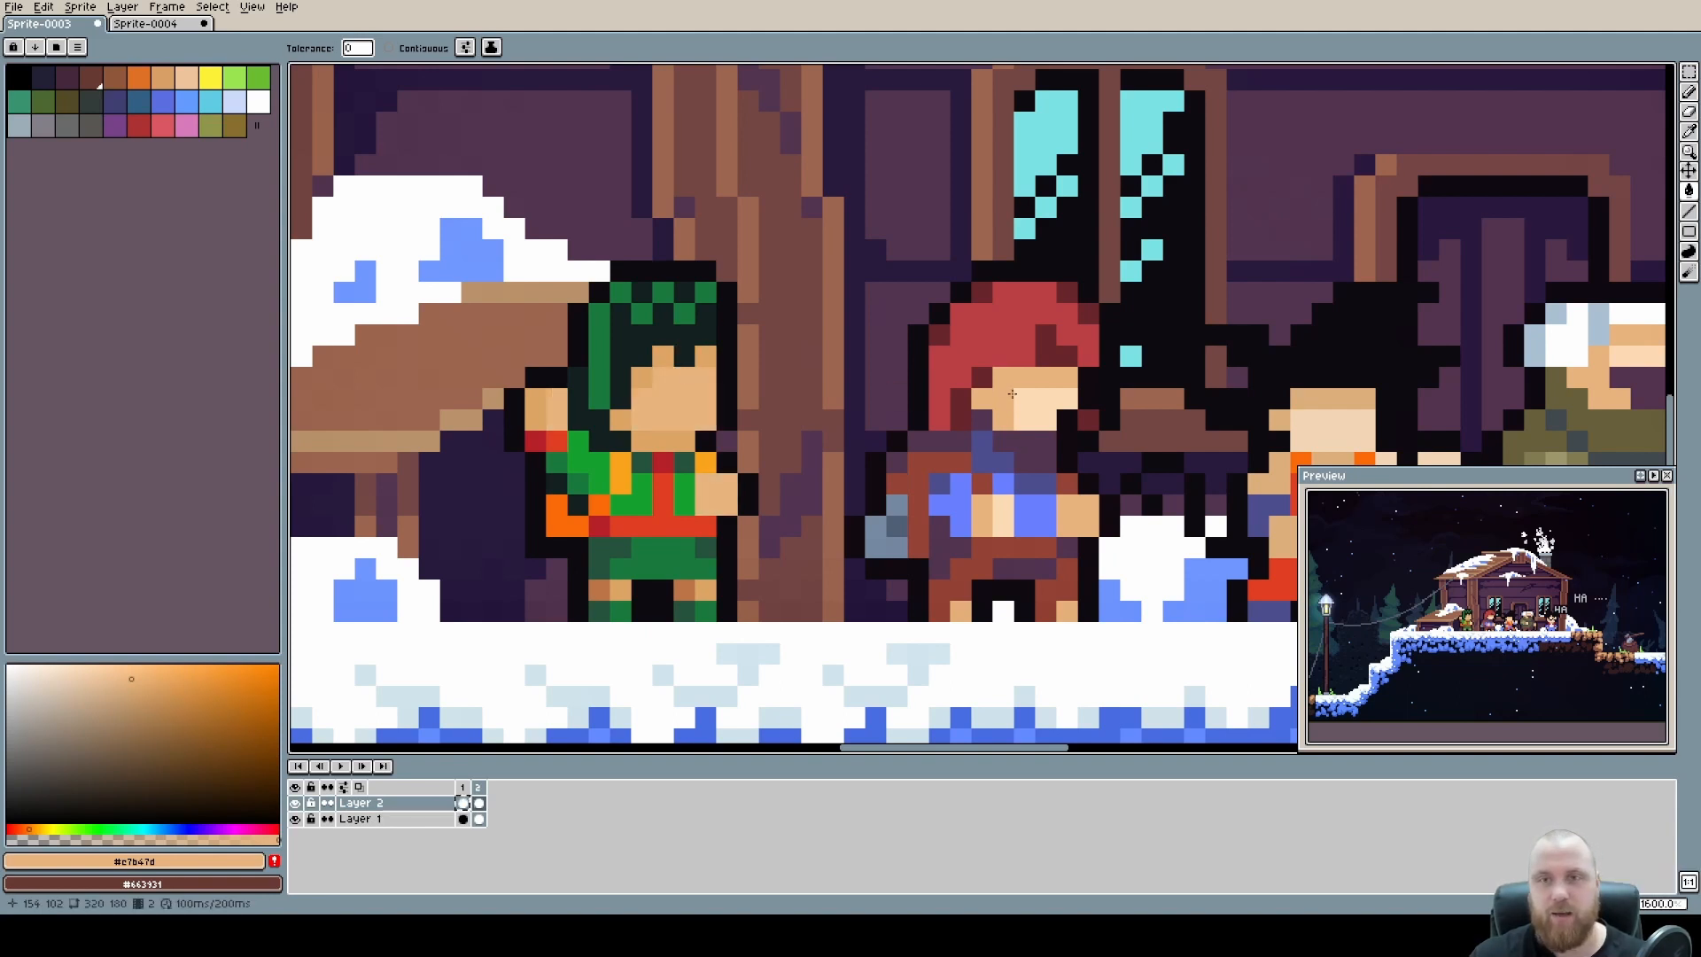
pyautogui.hotkey('ctrl', 'z')
# Fill Goku's light skin with #fcdab4 and sample the shadow skin tone #e7b47d, both from the red-haired character's face.
pyautogui.scroll(1, 709, 363)
pyautogui.moveTo(1267, 404); pyautogui.dragTo(610, 378)
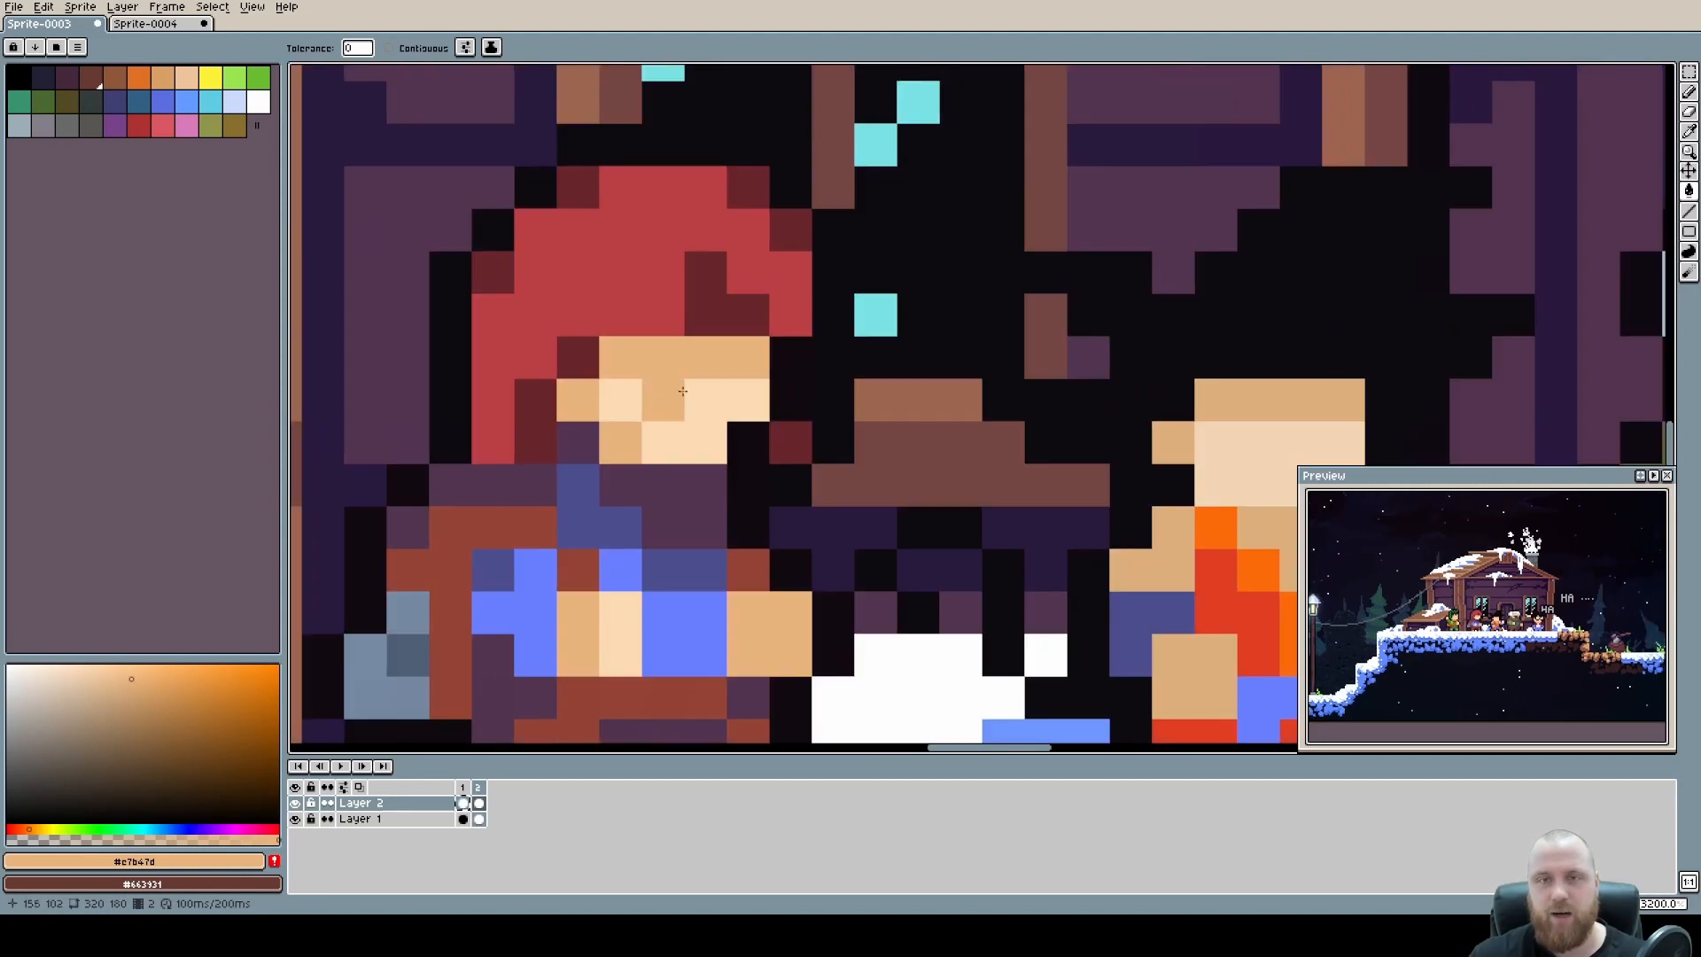
pyautogui.keyDown('alt'); pyautogui.click(676, 400); pyautogui.keyUp('alt')
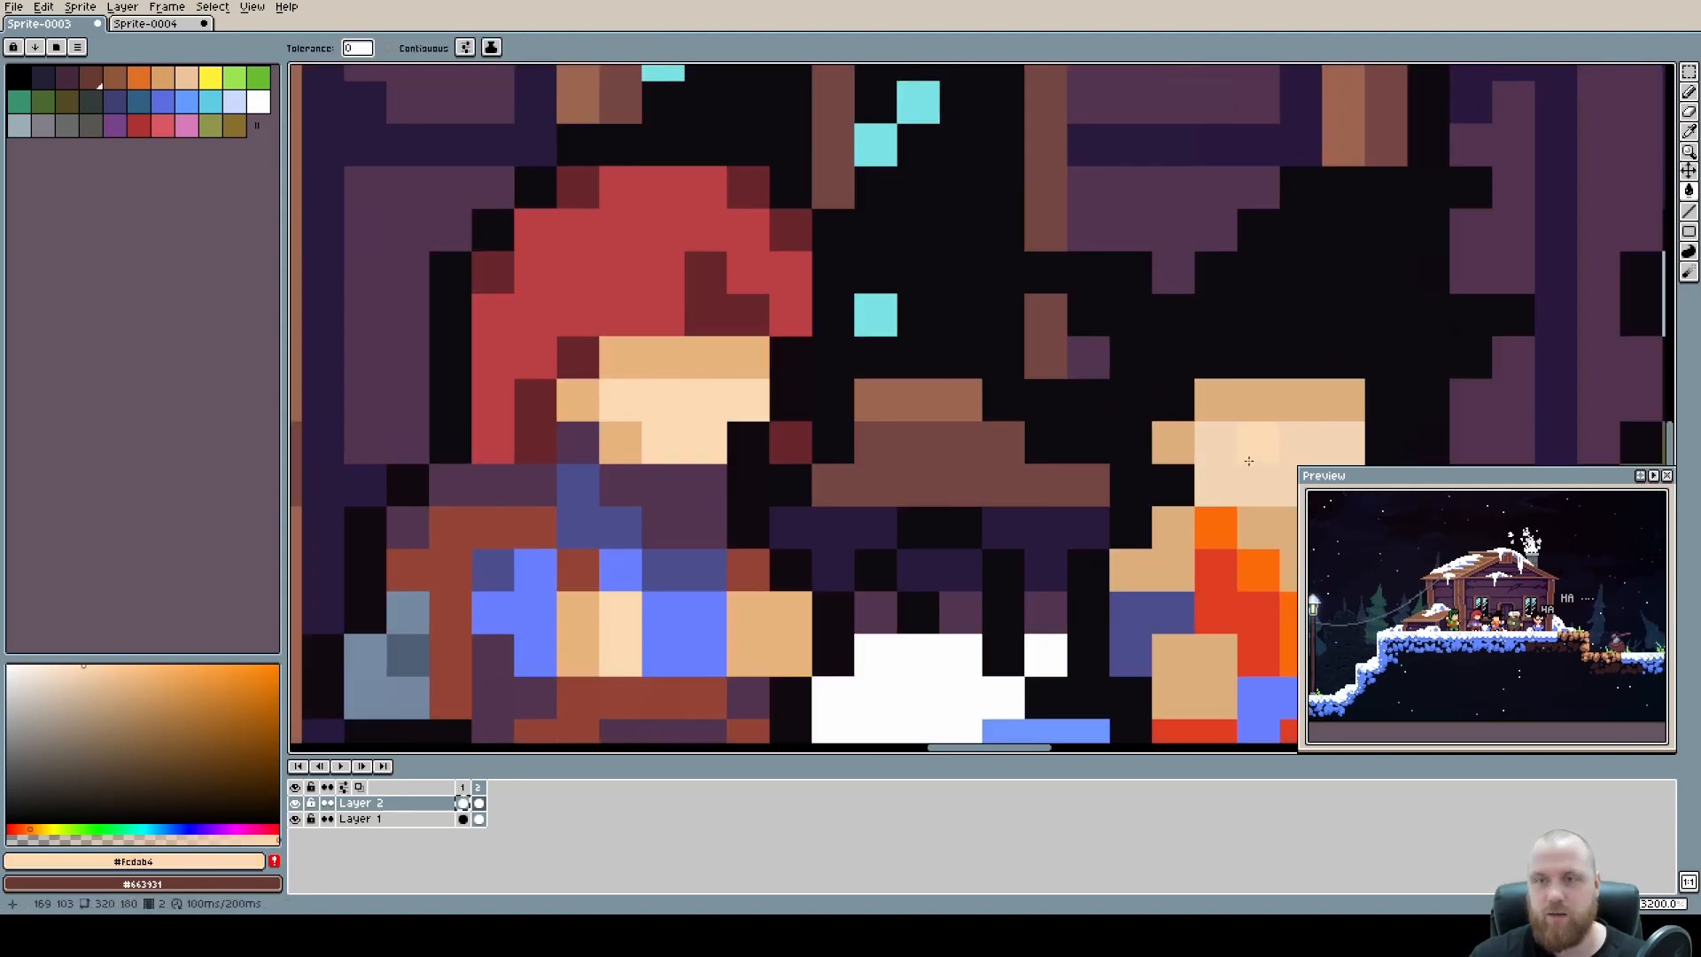
pyautogui.scroll(-4, 676, 400)
pyautogui.scroll(1, 887, 397)
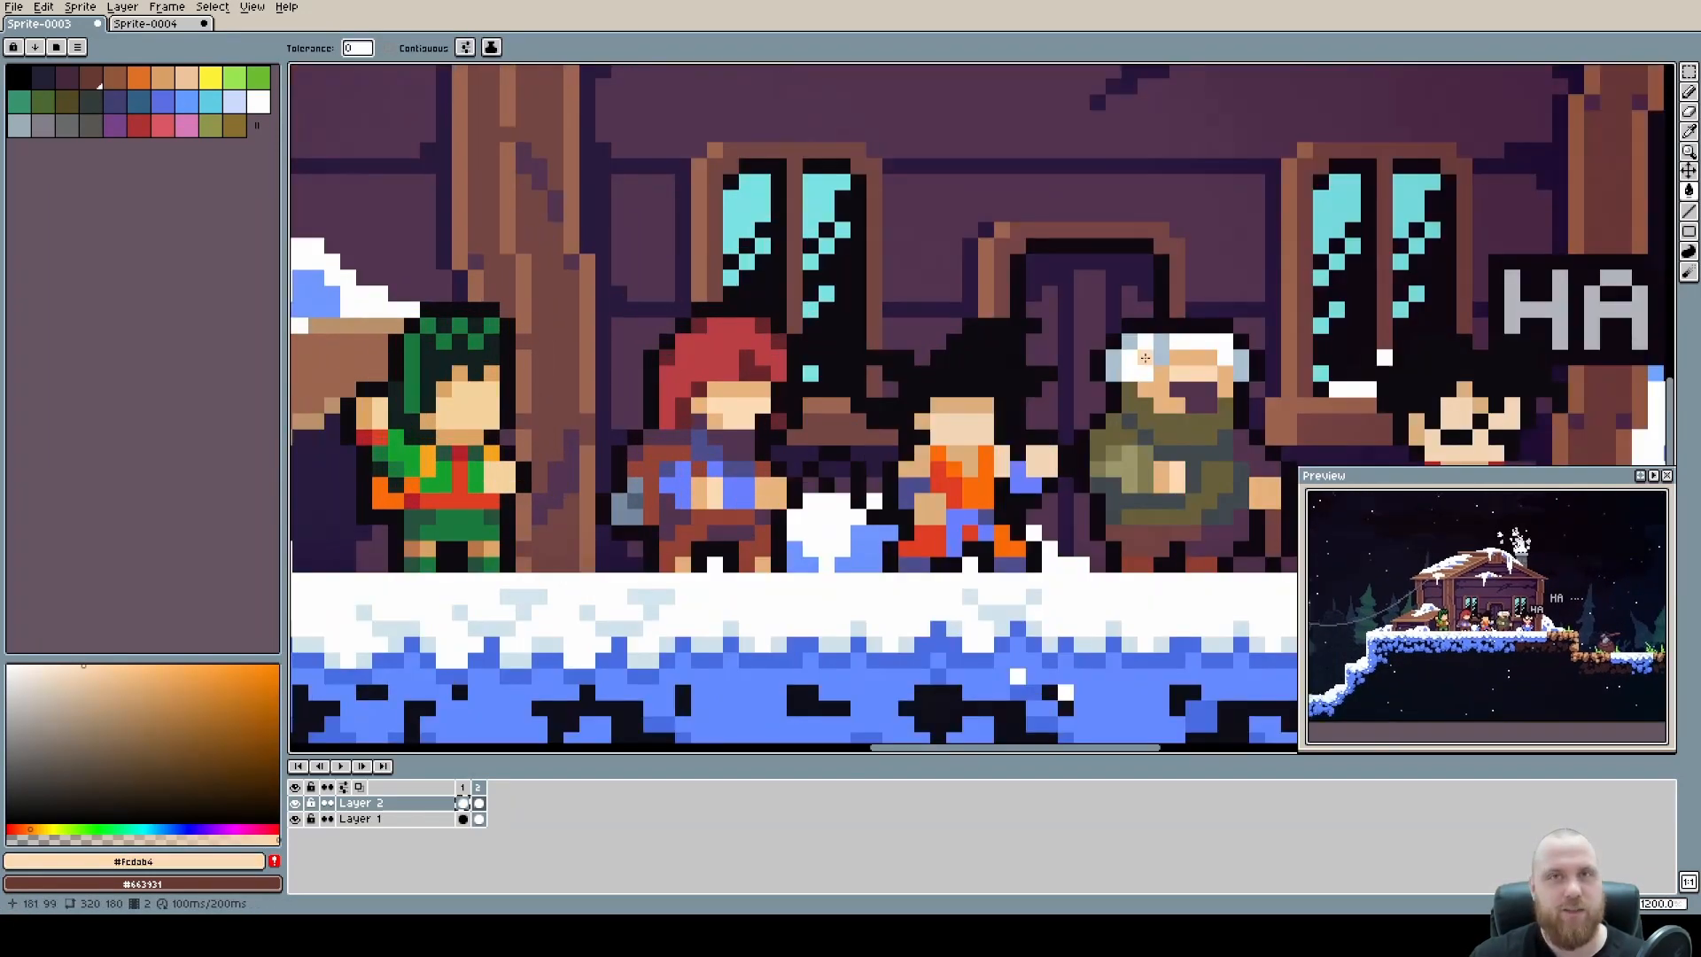
pyautogui.keyDown('alt'); pyautogui.click(898, 421); pyautogui.keyUp('alt')
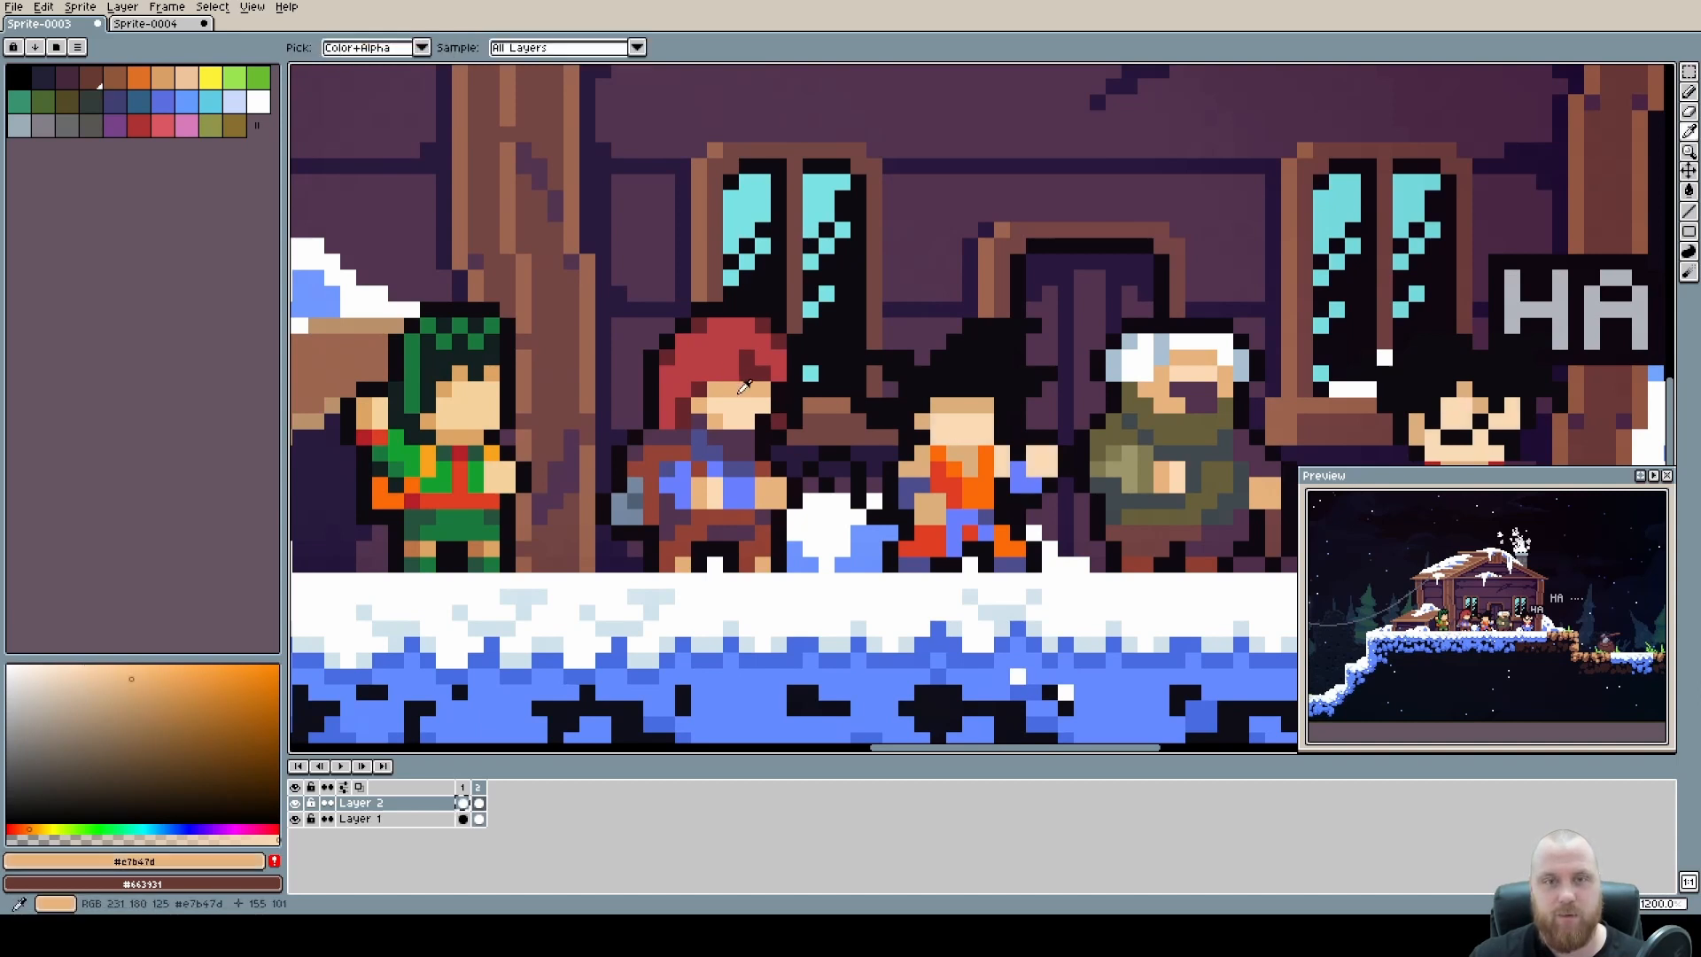
# Switch to the Pencil tool and compare the recoloured sprites' skin and clothing with the original characters at the cabin.
pyautogui.scroll(-1, 898, 421)
pyautogui.scroll(4, 820, 391)
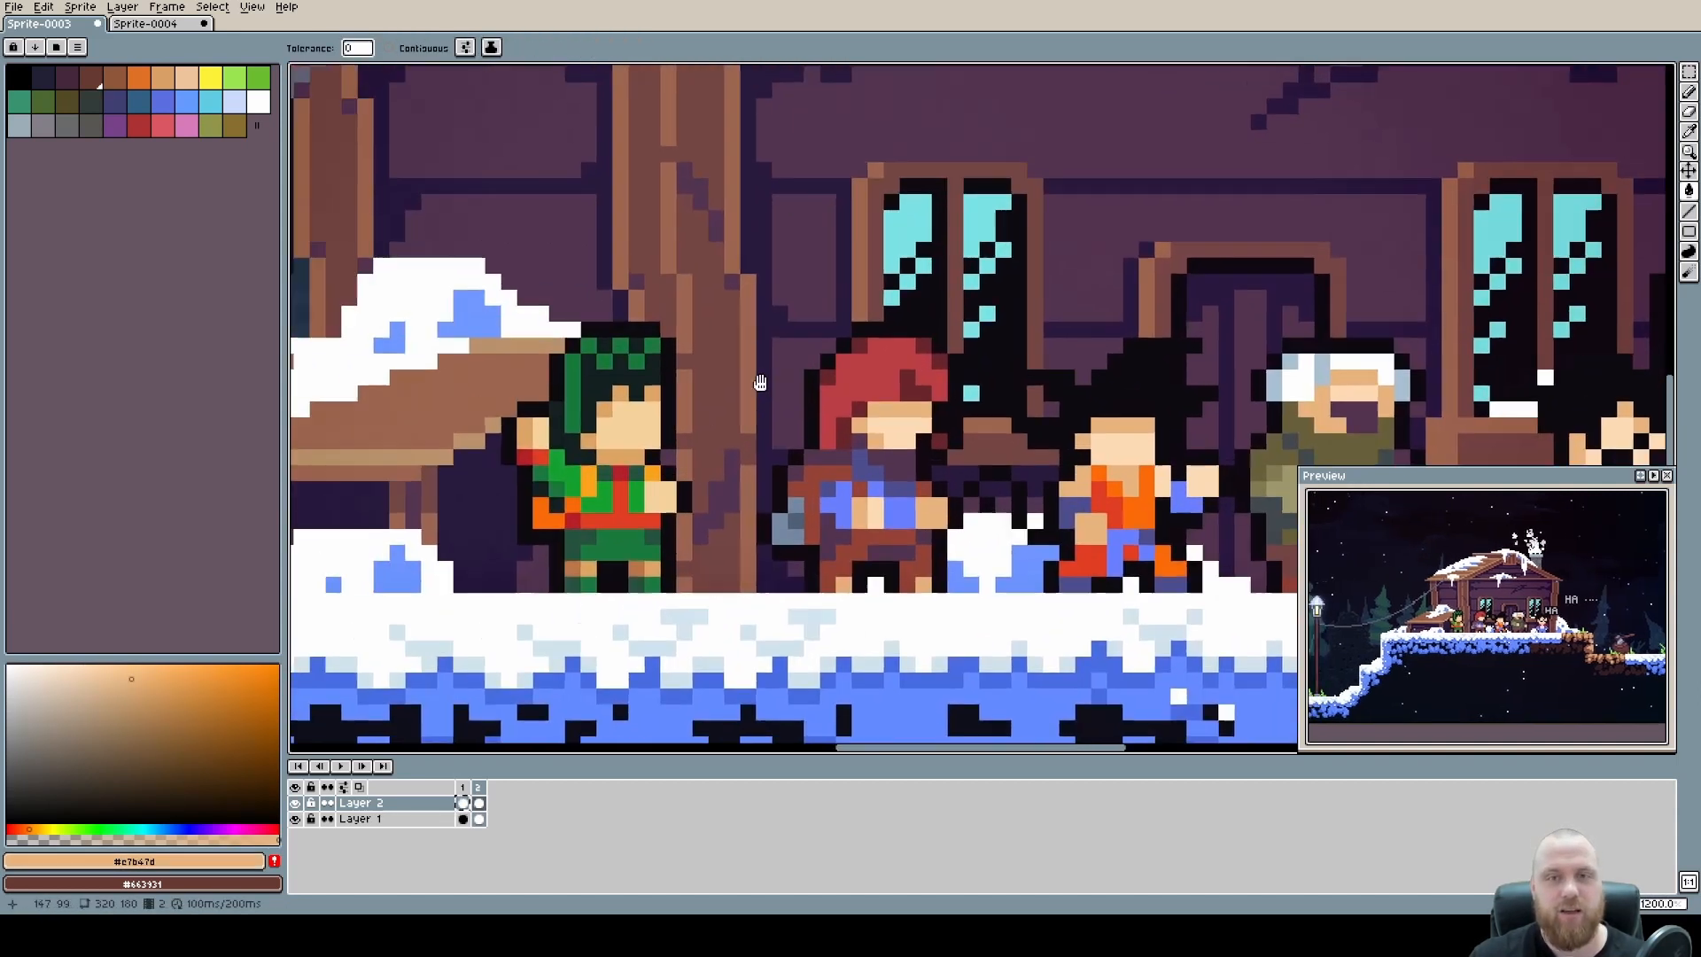
pyautogui.scroll(-3, 1007, 419)
pyautogui.press('b')
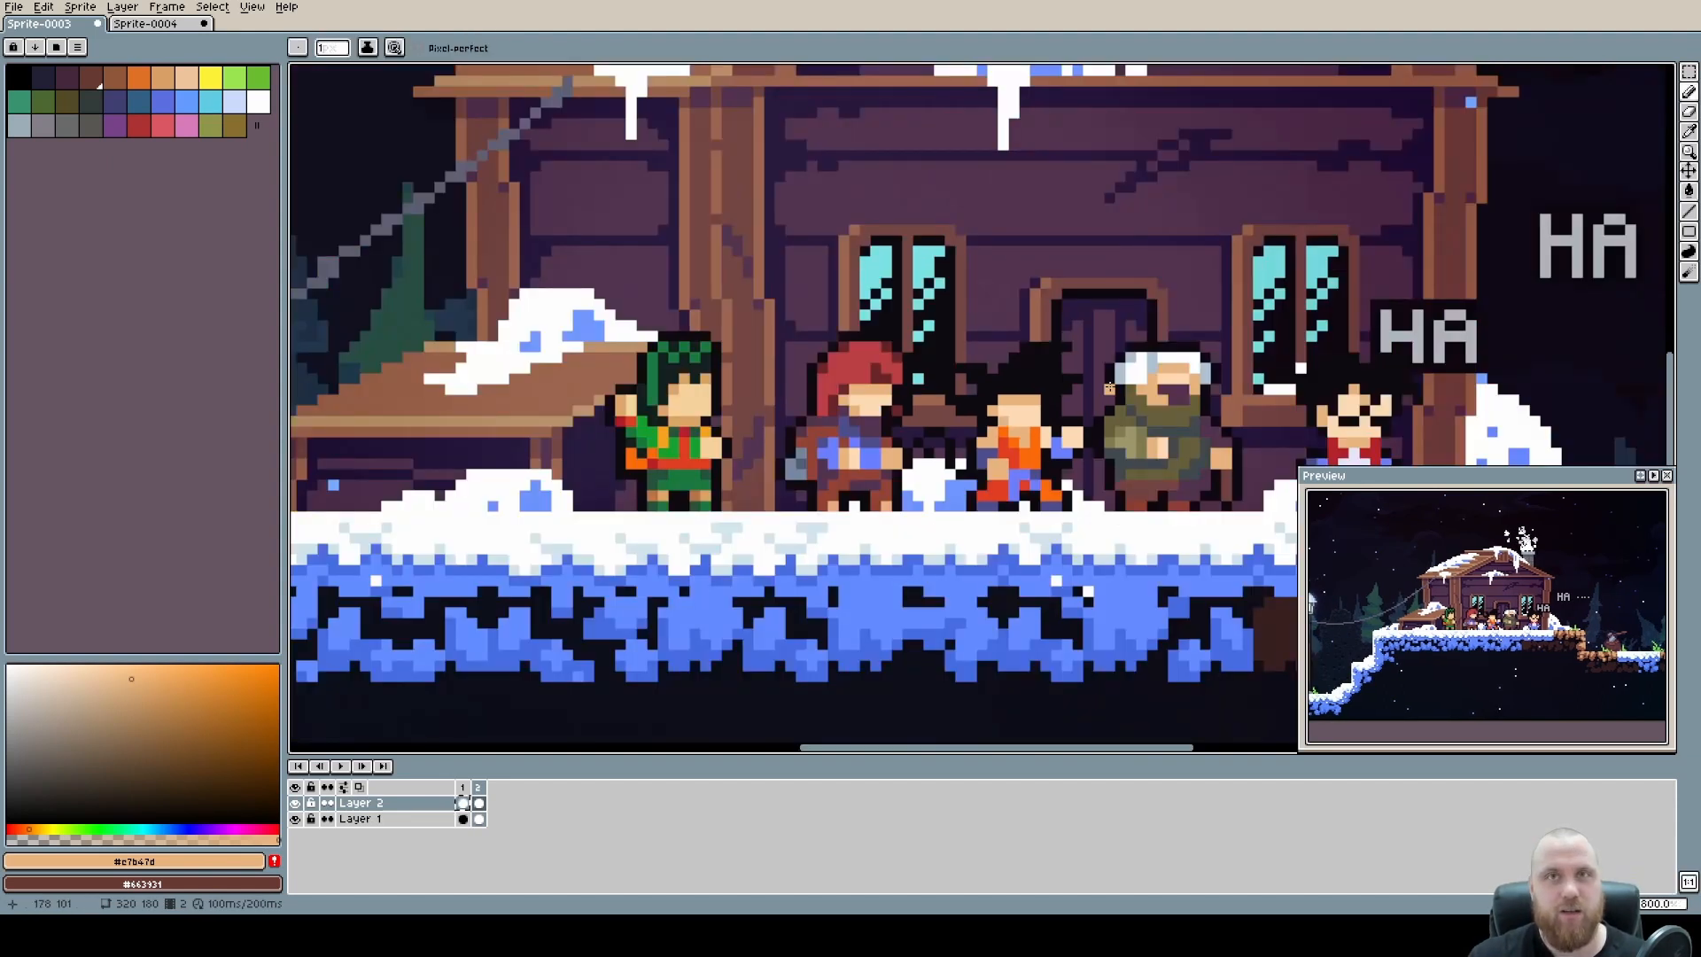
pyautogui.scroll(4, 1109, 387)
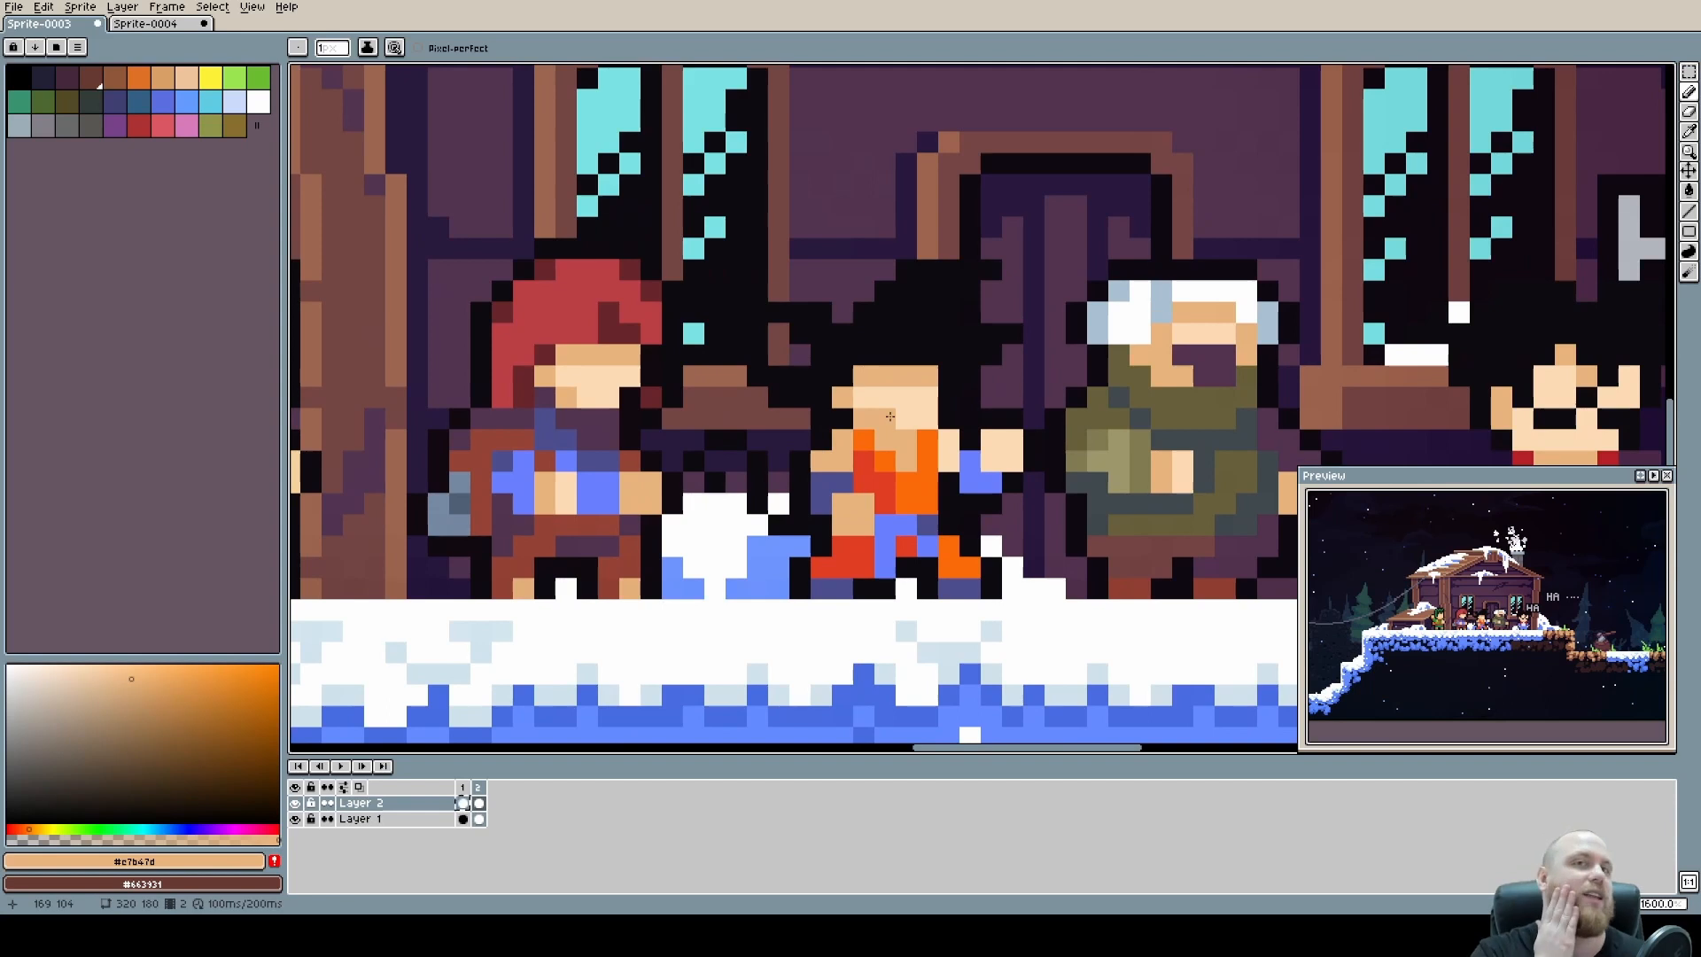
pyautogui.scroll(-2, 890, 416)
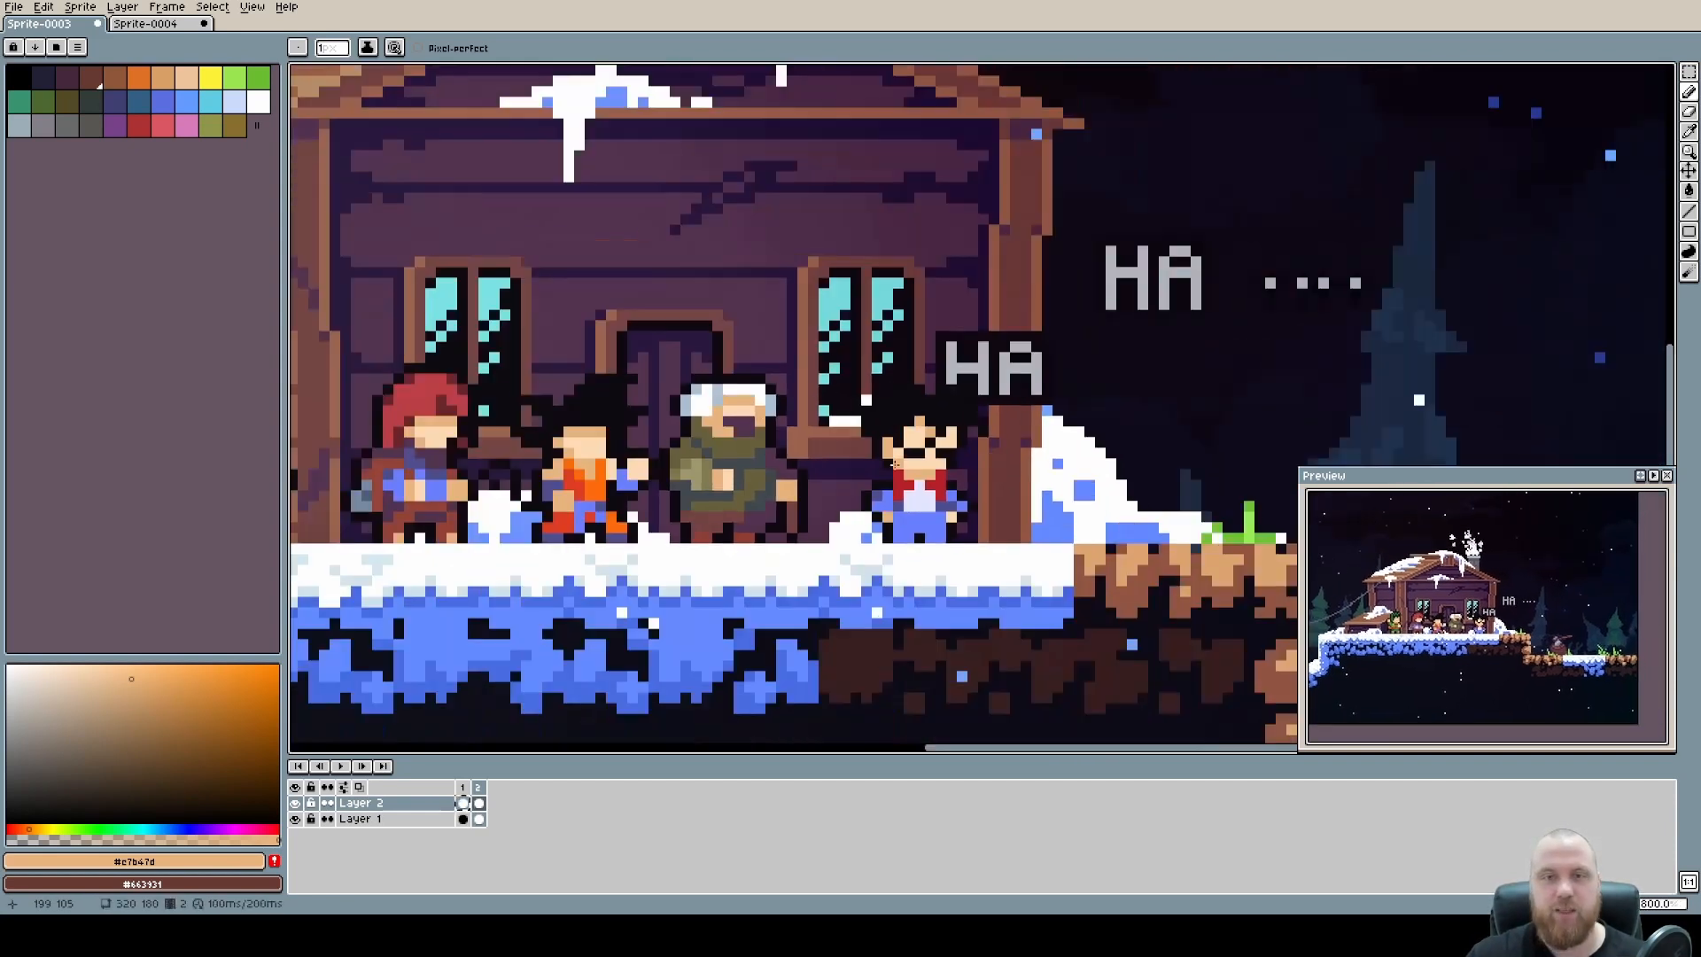
pyautogui.moveTo(893, 462); pyautogui.dragTo(1186, 405)
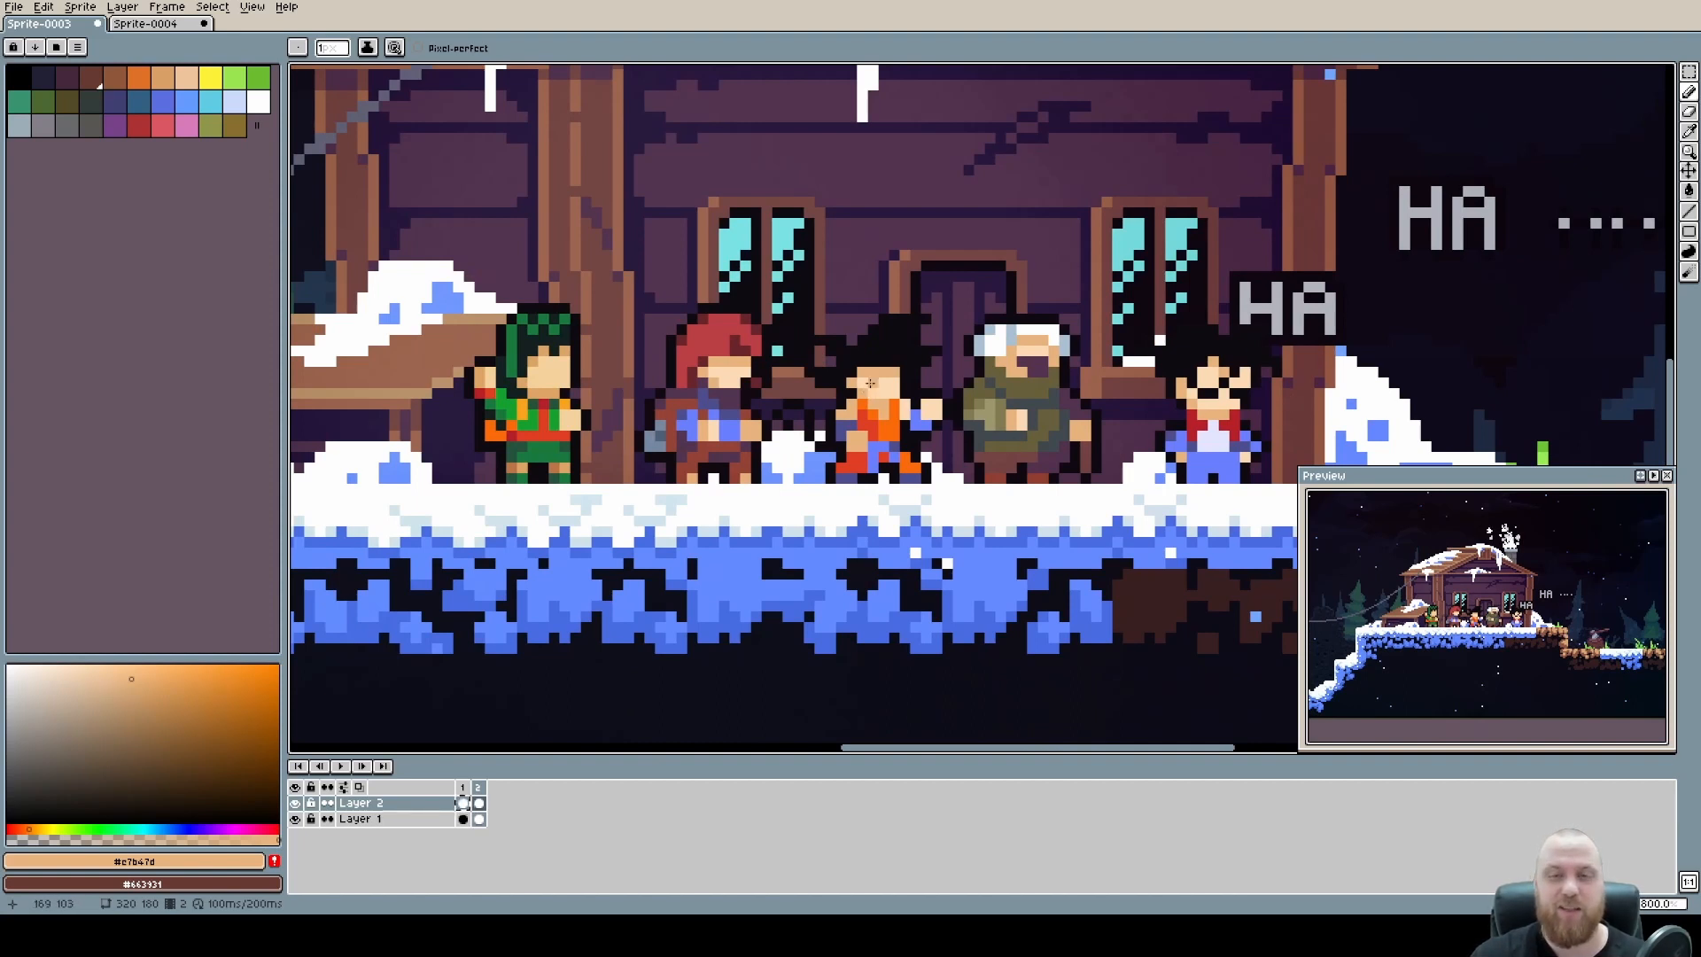
# Examine how light and shadow skin tones fall on the original characters' hands compared with Gon, Goku and Conan.
pyautogui.scroll(2, 1024, 376)
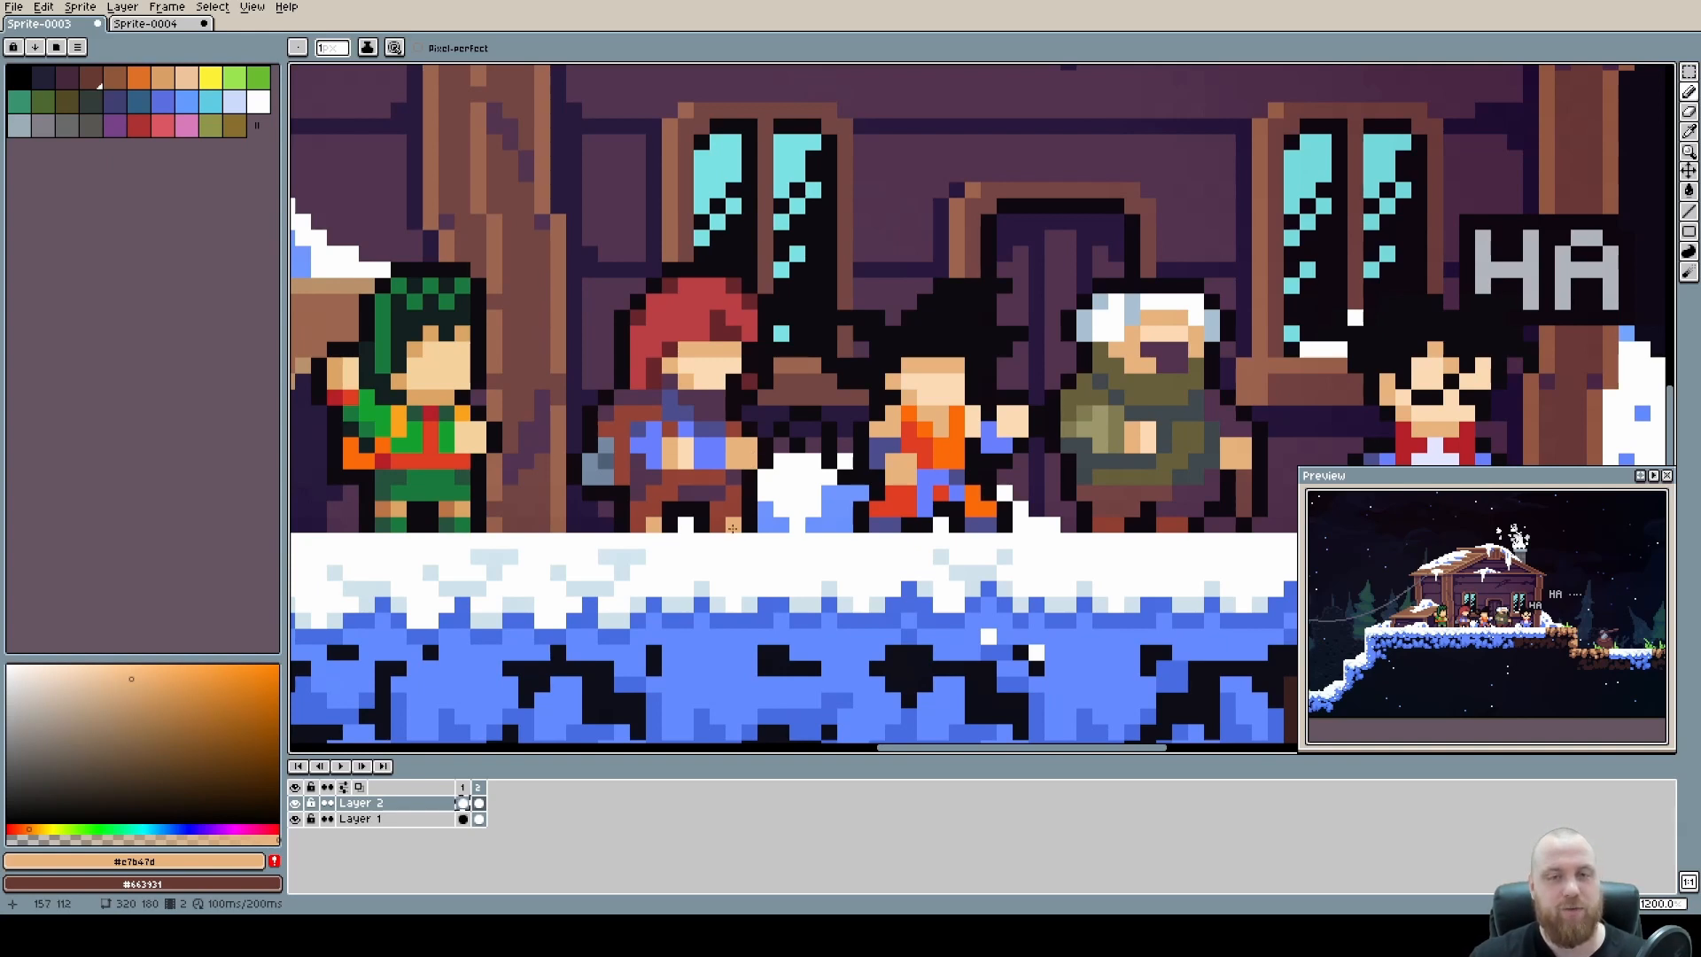
pyautogui.moveTo(1085, 434); pyautogui.dragTo(826, 409)
pyautogui.scroll(1, 985, 404)
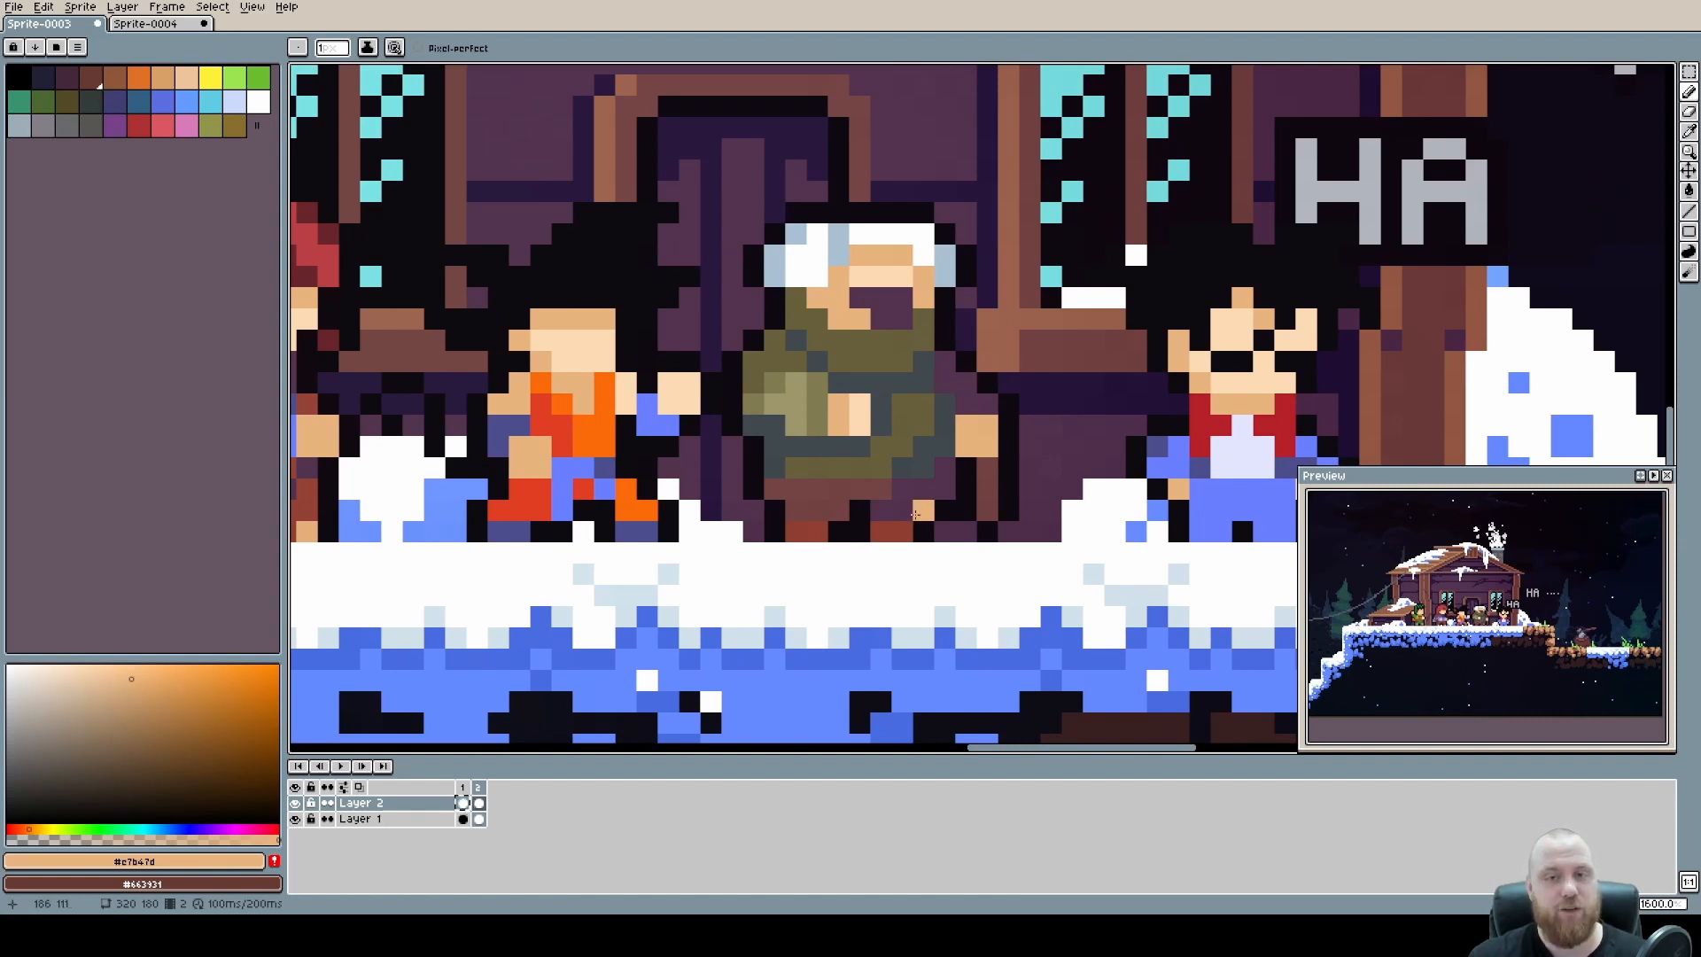
pyautogui.hscroll(-3, 629, 429)
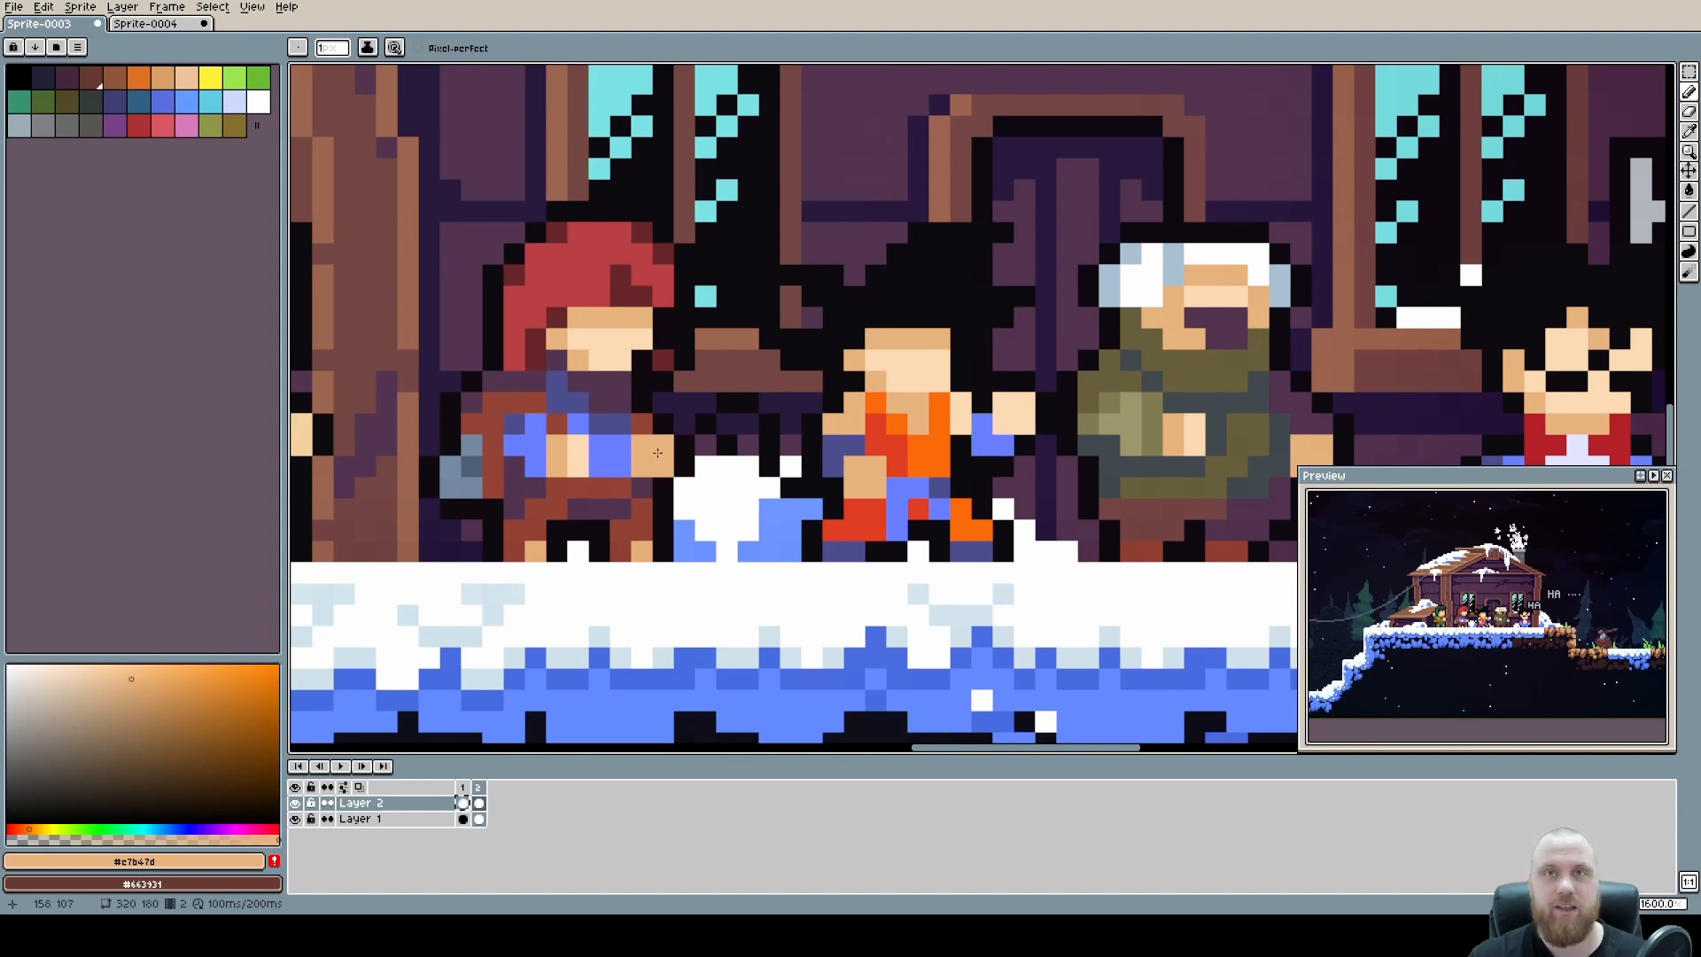
pyautogui.hscroll(-2, 802, 434)
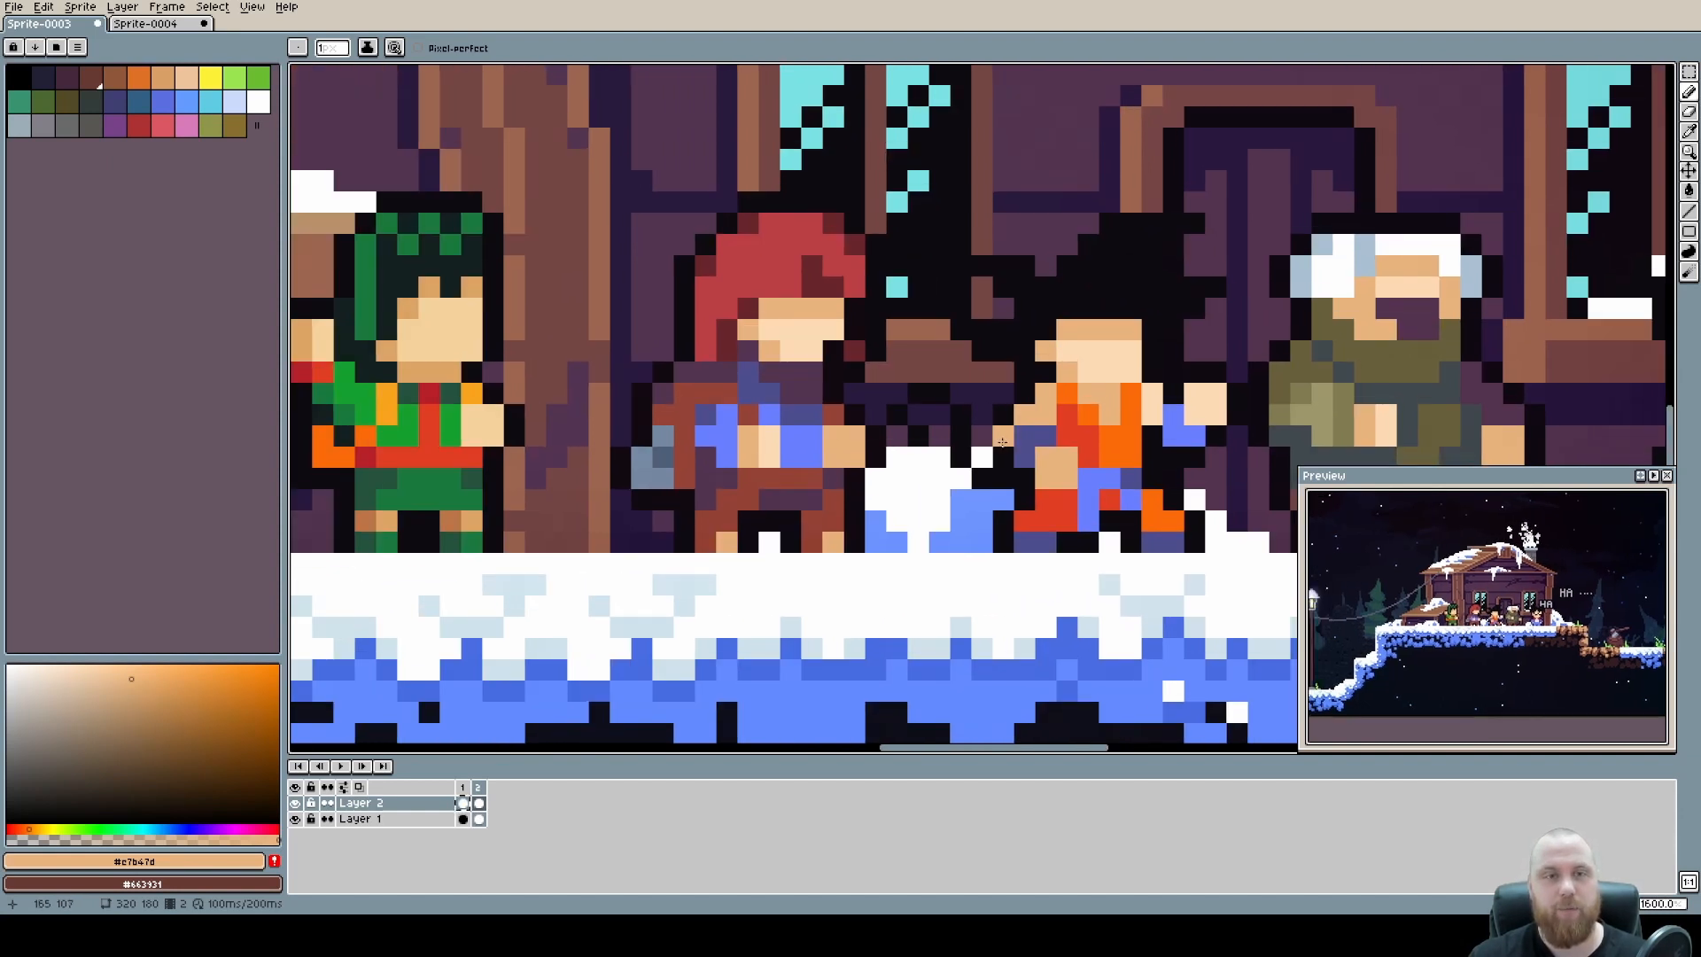
pyautogui.scroll(-1, 1005, 440)
pyautogui.hscroll(1, 894, 441)
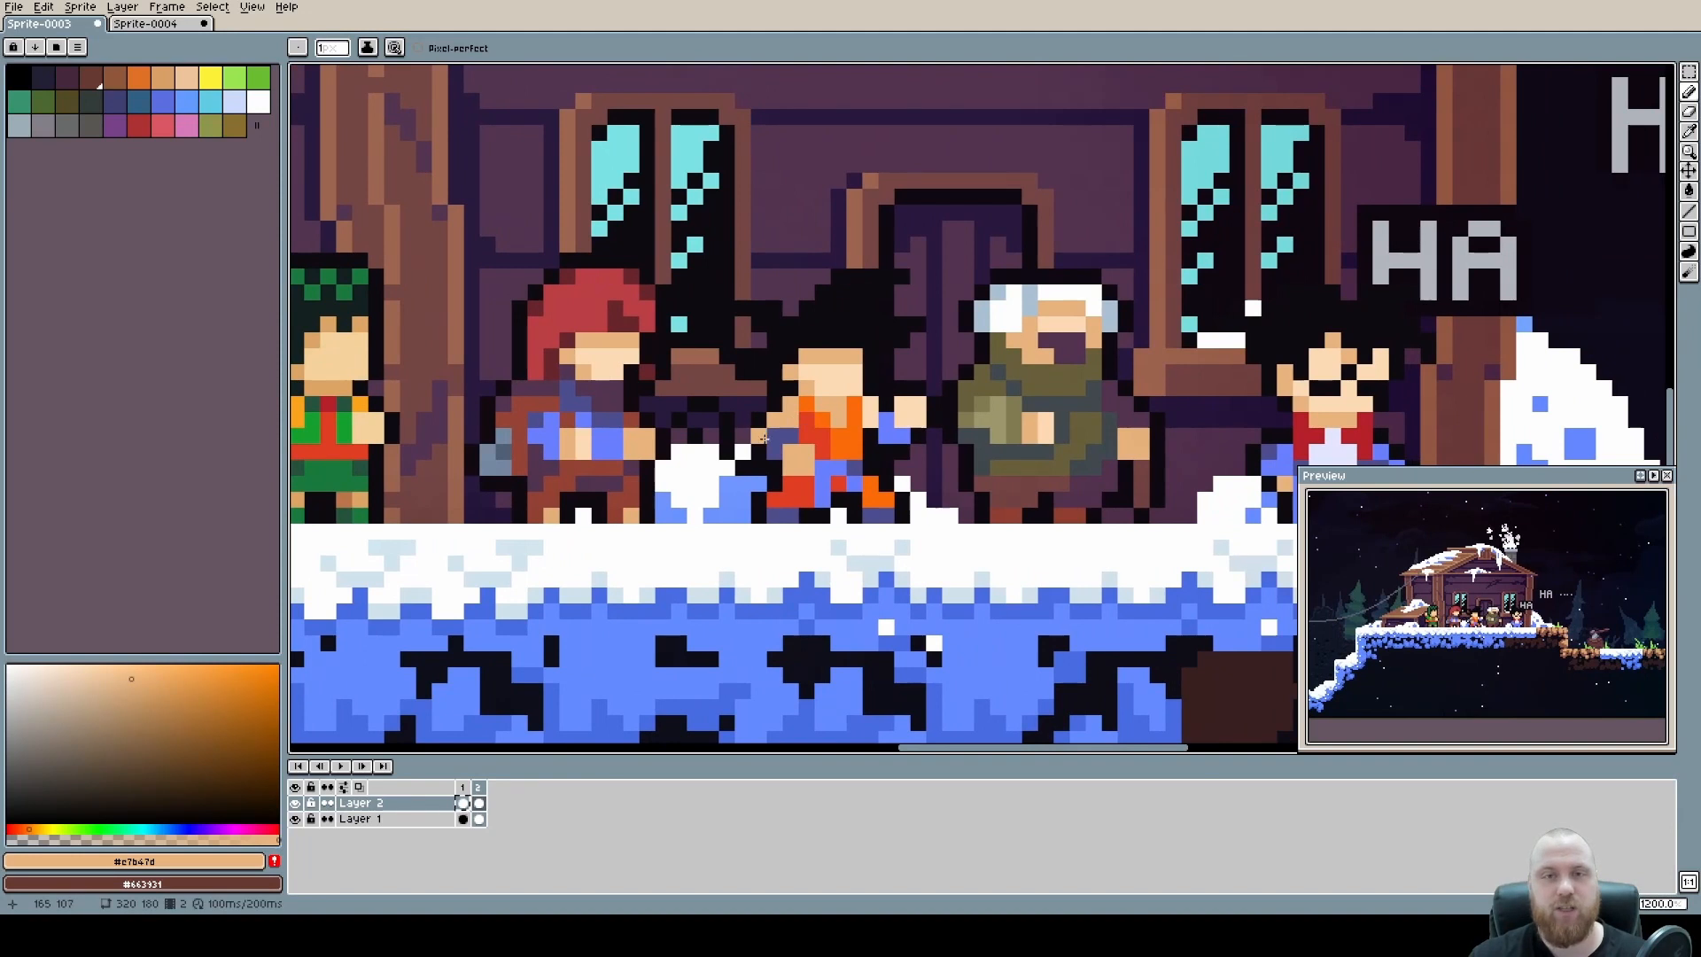
pyautogui.scroll(1, 894, 440)
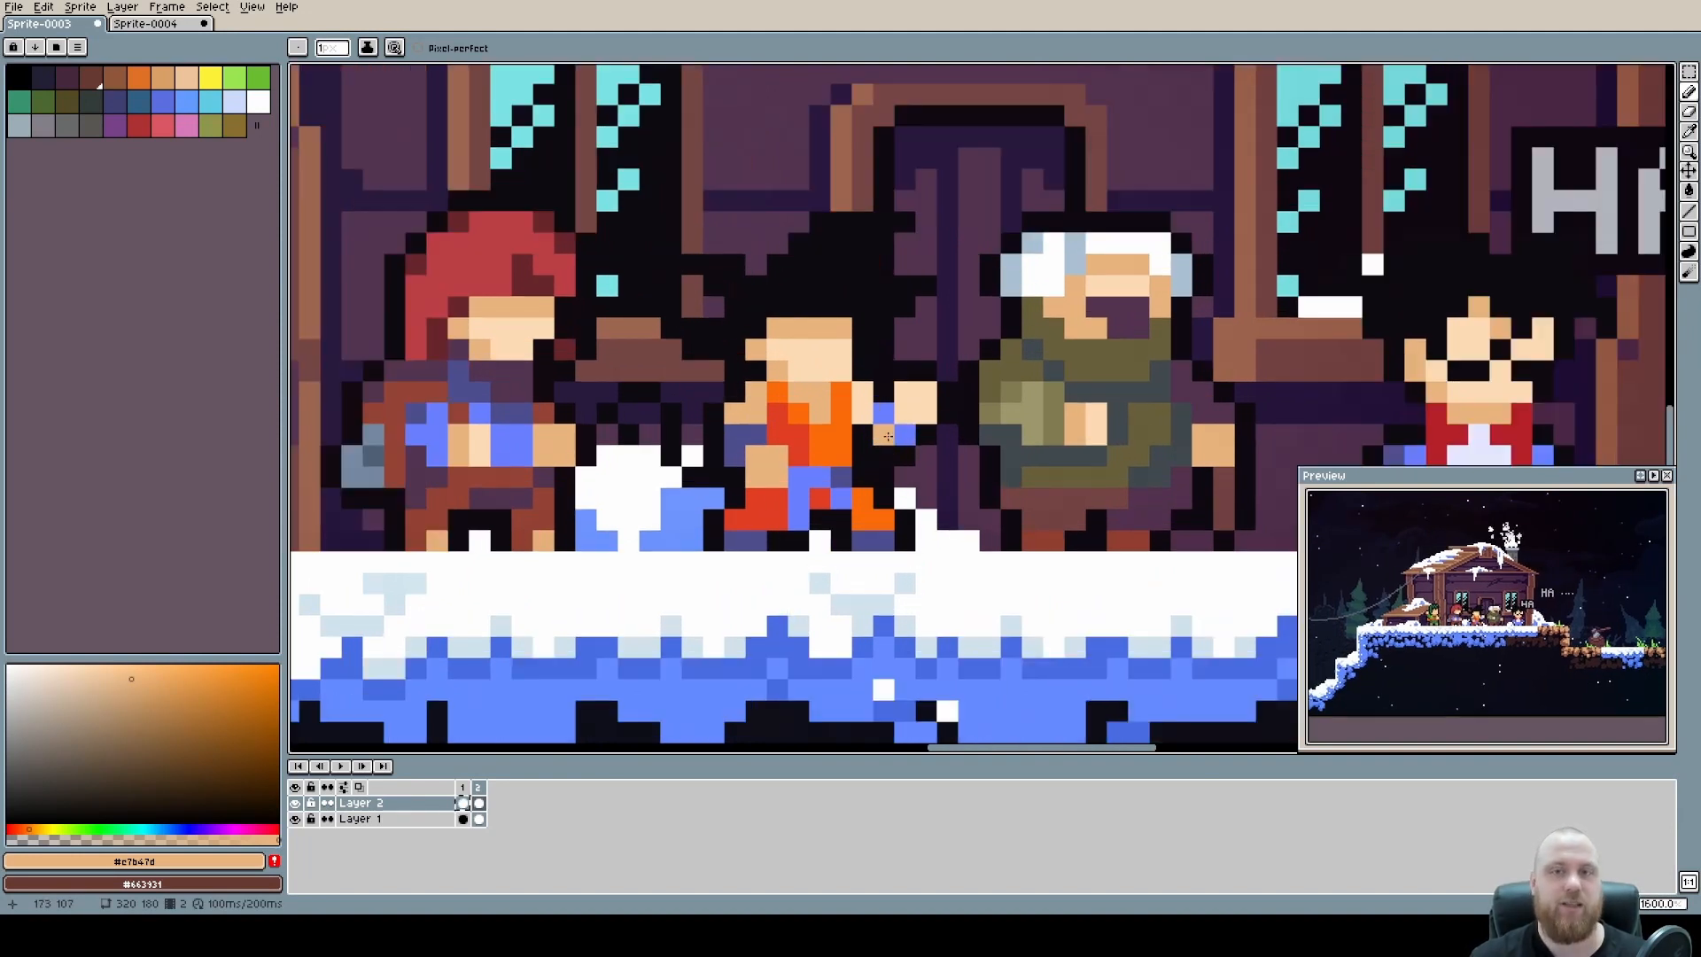
# Paint Goku's raised far hand entirely in the shadow skin tone #e7b47d and lighten part of his near fist with #fcdab4.
pyautogui.scroll(1, 888, 436)
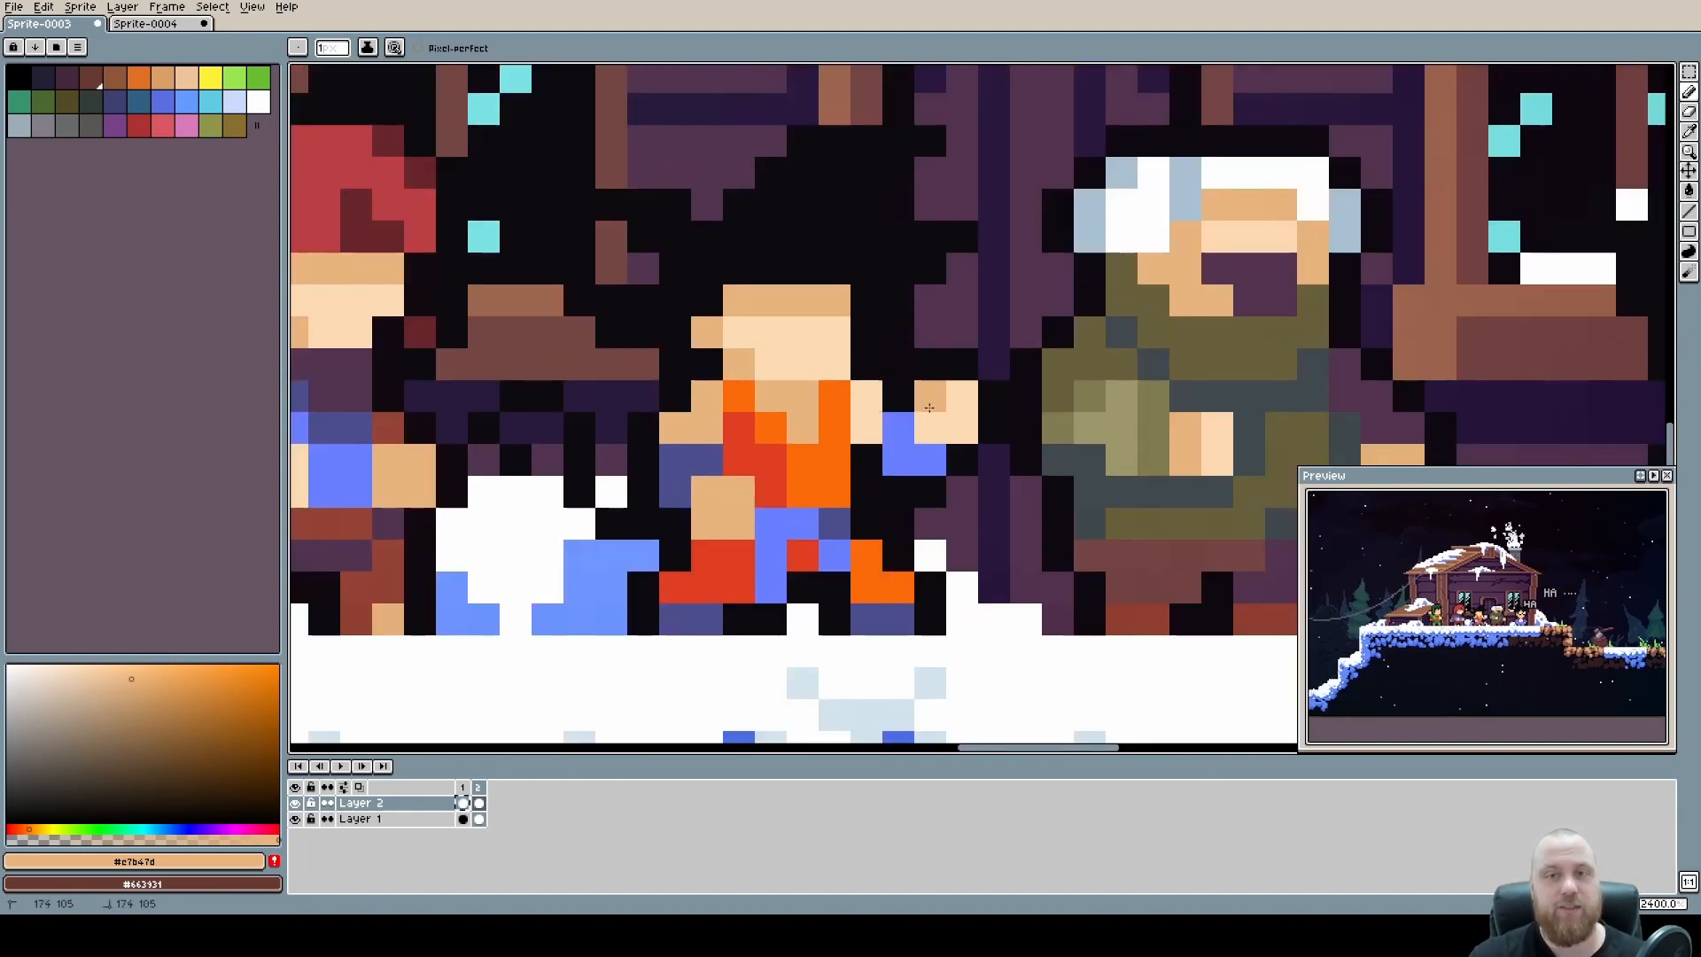
pyautogui.moveTo(931, 396); pyautogui.dragTo(967, 400)
pyautogui.keyDown('alt'); pyautogui.click(779, 355); pyautogui.keyUp('alt')
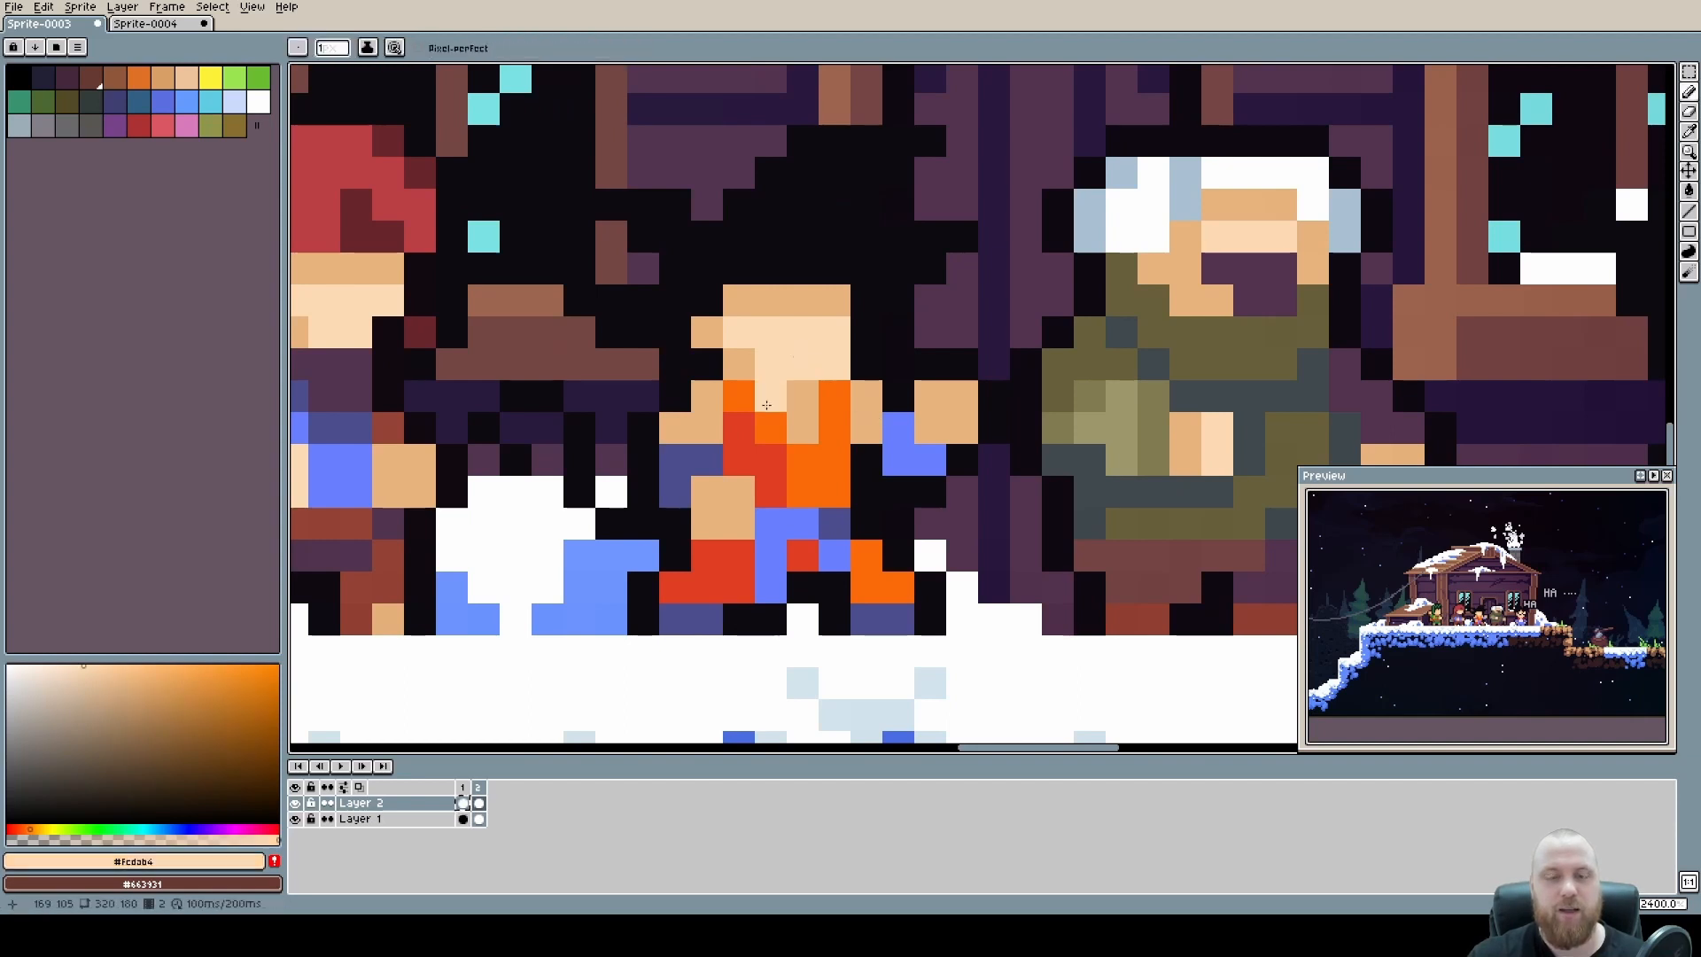
pyautogui.click(707, 523)
pyautogui.moveTo(684, 386); pyautogui.dragTo(871, 416)
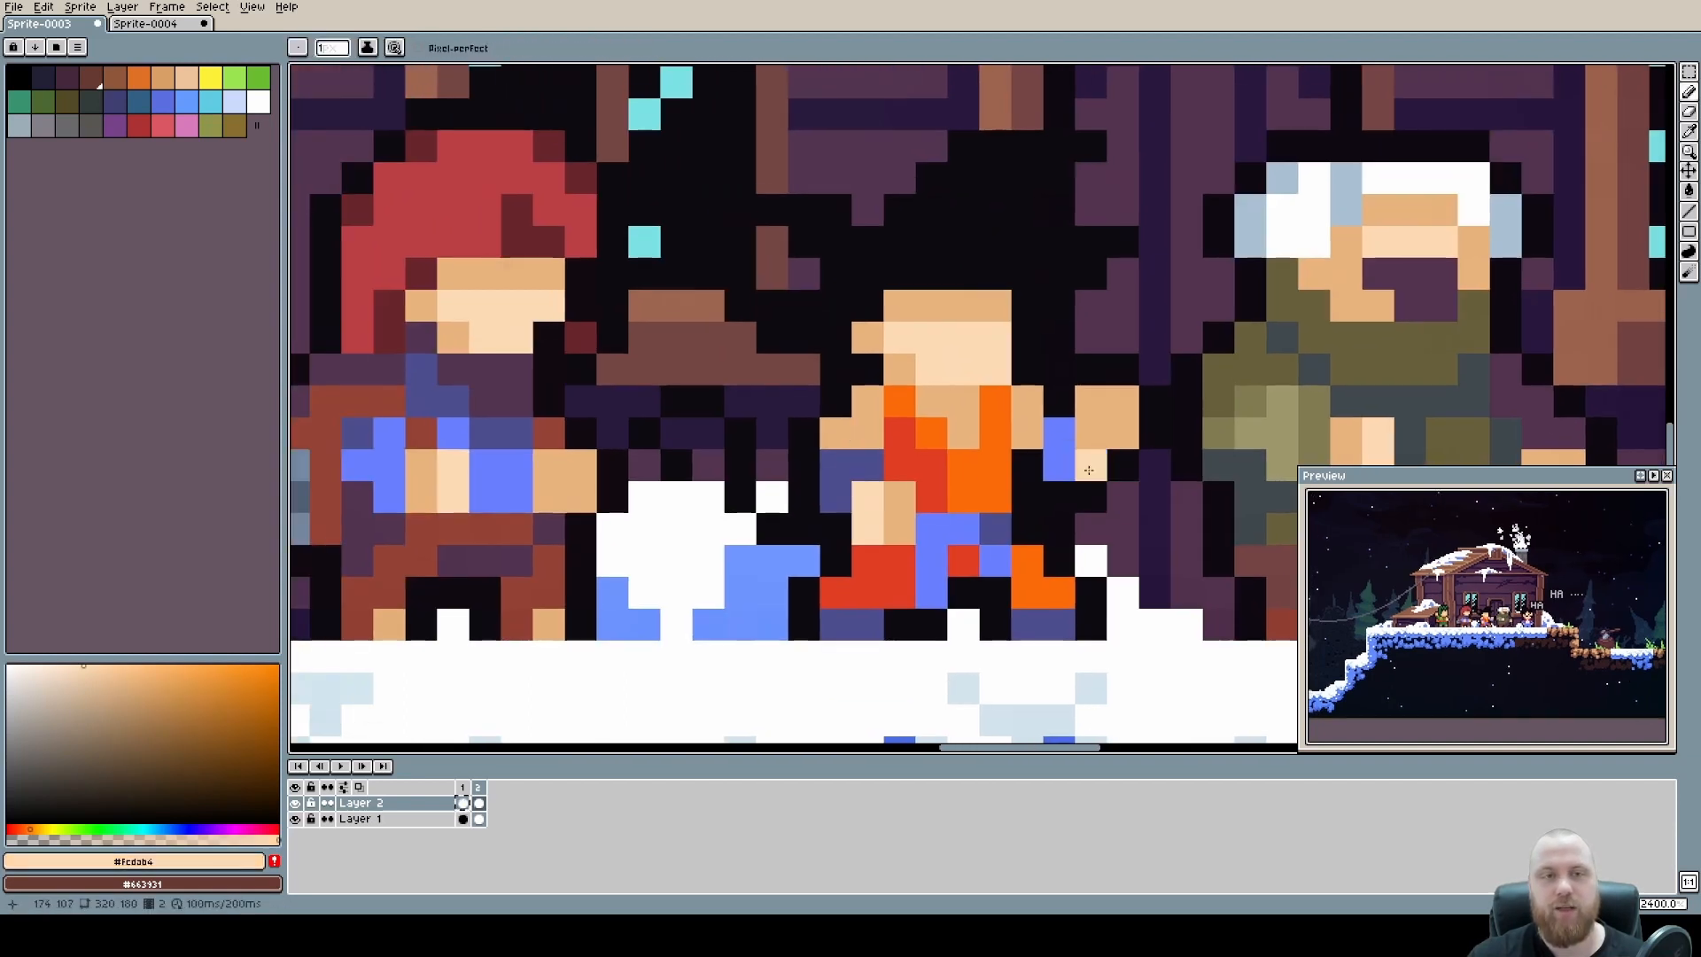
pyautogui.scroll(-1, 976, 441)
pyautogui.moveTo(975, 440); pyautogui.dragTo(1066, 440)
pyautogui.scroll(2, 886, 452)
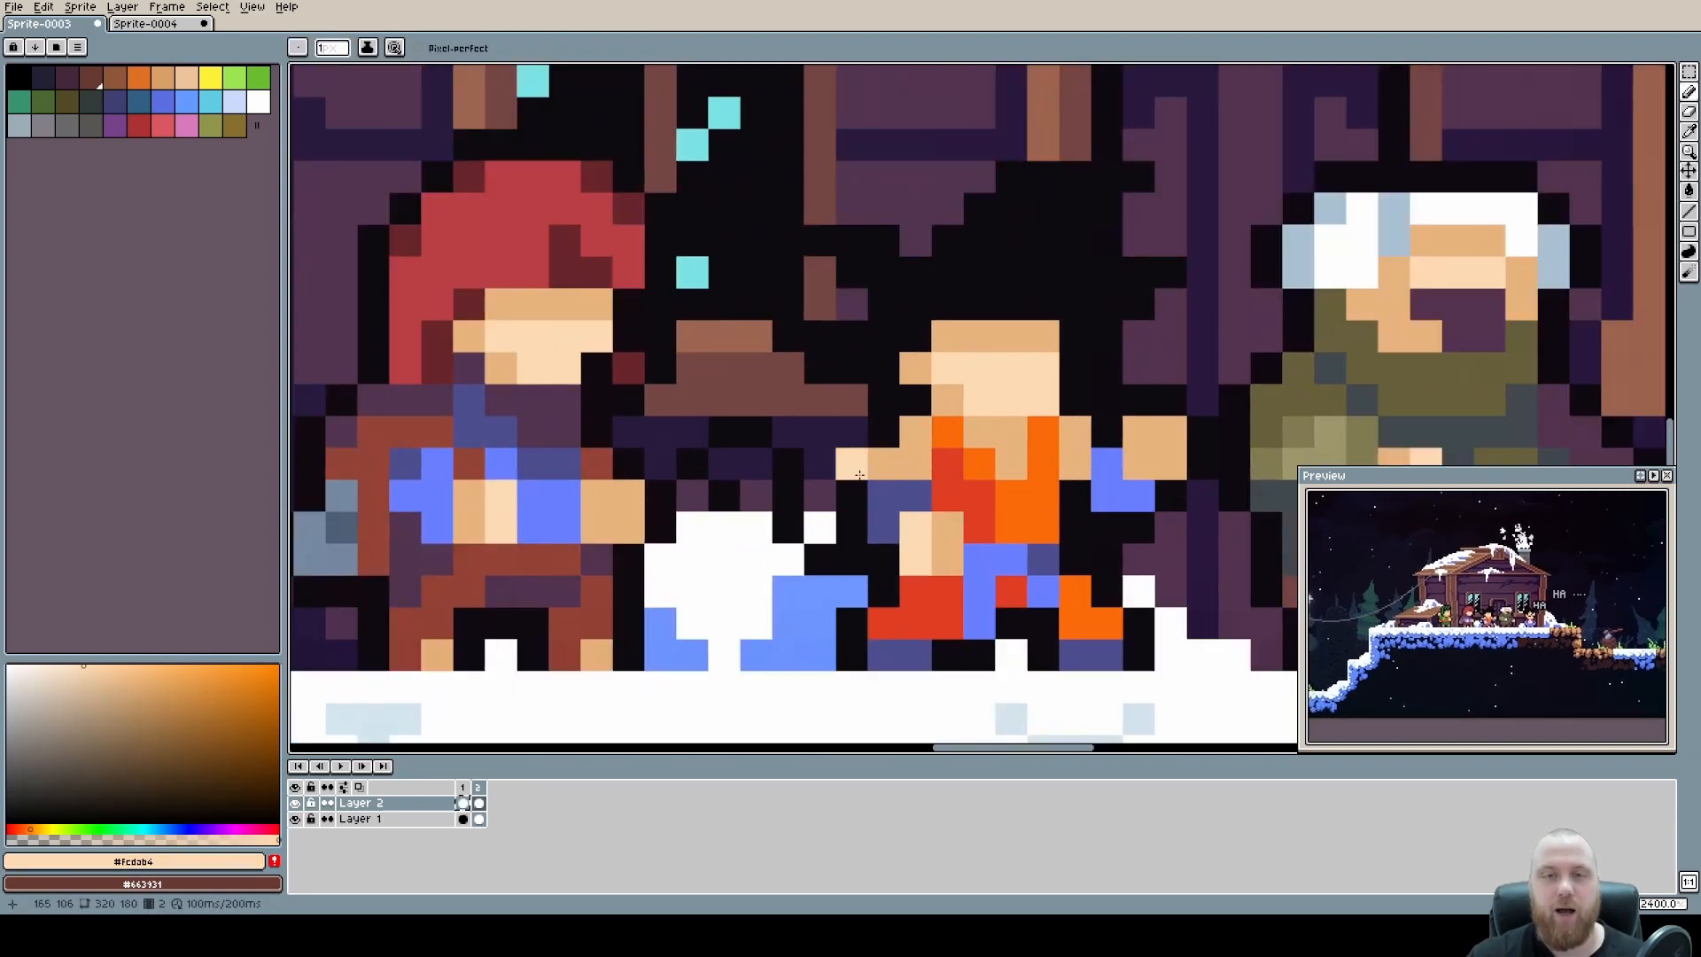
pyautogui.click(914, 431)
pyautogui.scroll(-4, 1035, 453)
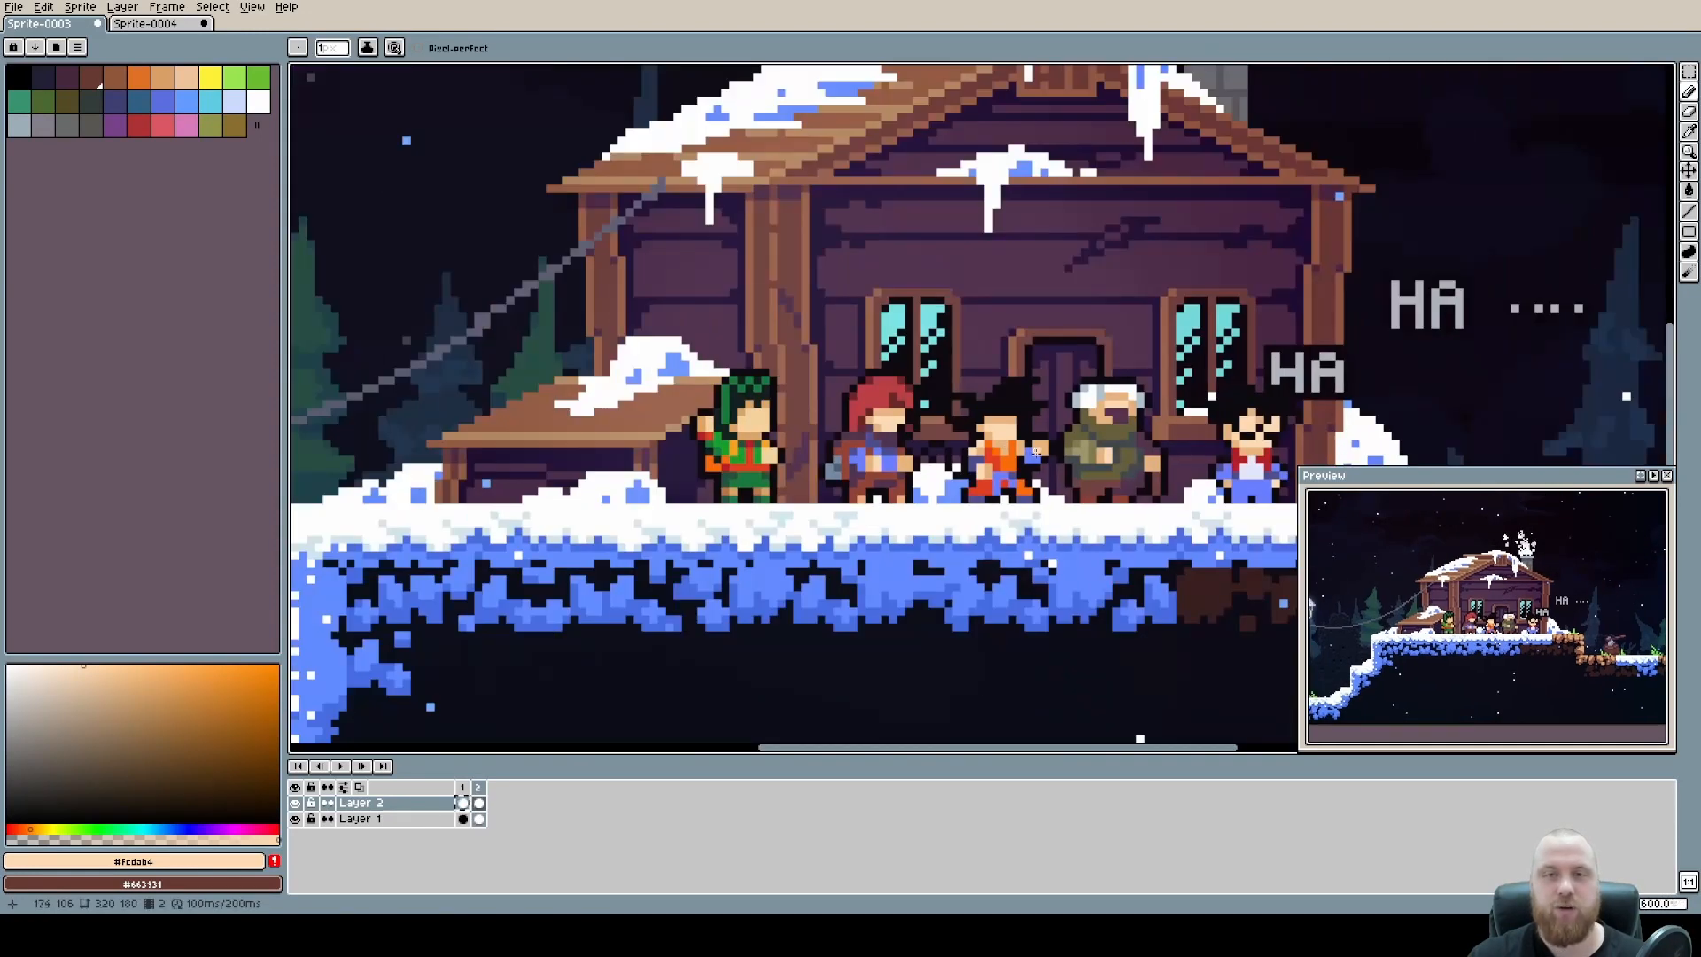
# Paint Gon's front hand with the shadow skin tone sampled from his own face and undo the stray light pixel beside him.
pyautogui.scroll(1, 1057, 453)
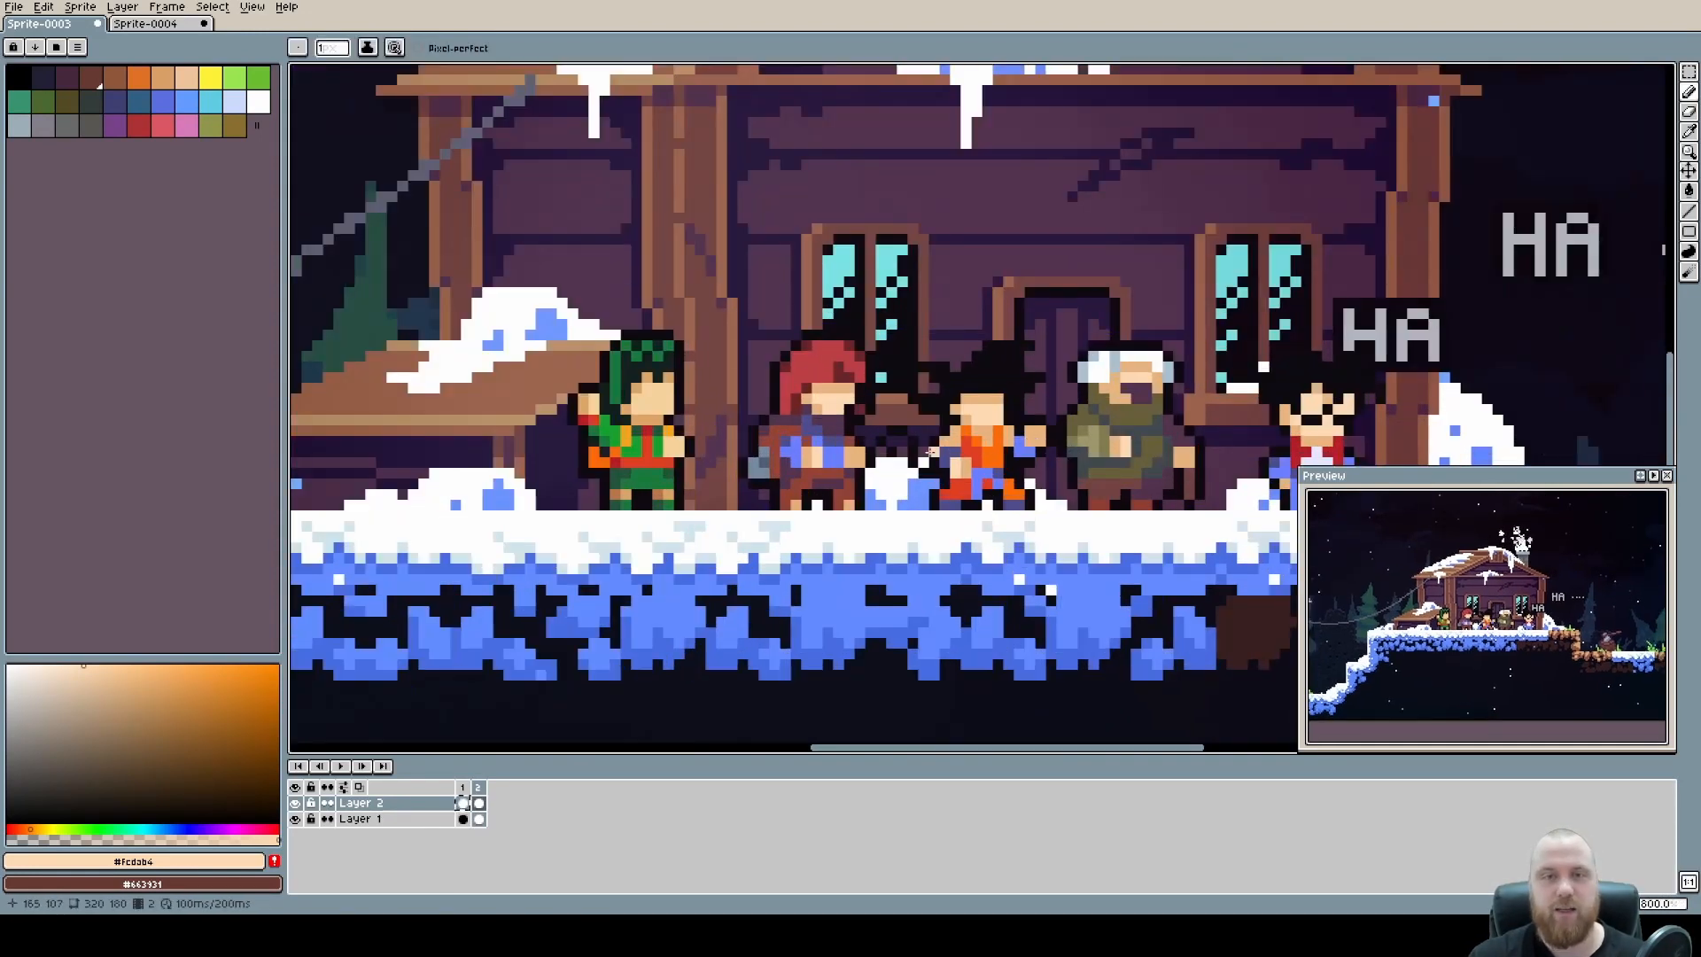
pyautogui.scroll(3, 930, 387)
pyautogui.keyDown('alt'); pyautogui.click(651, 386); pyautogui.keyUp('alt')
pyautogui.click(731, 480)
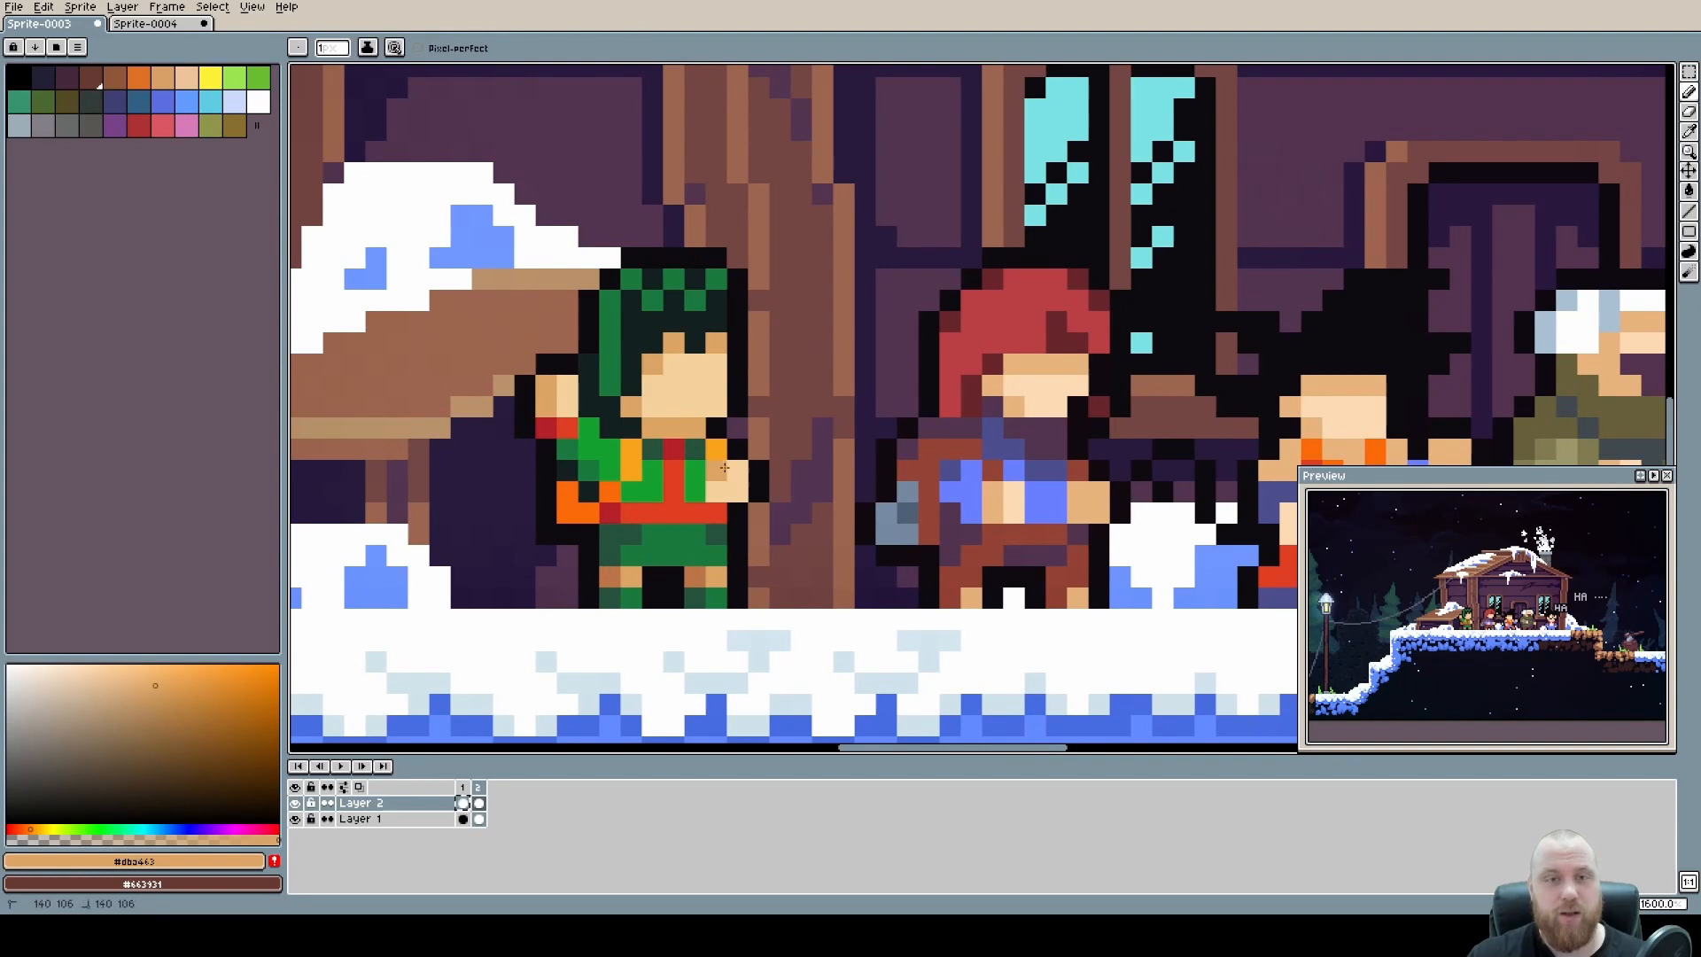
pyautogui.keyDown('alt'); pyautogui.click(658, 387); pyautogui.keyUp('alt')
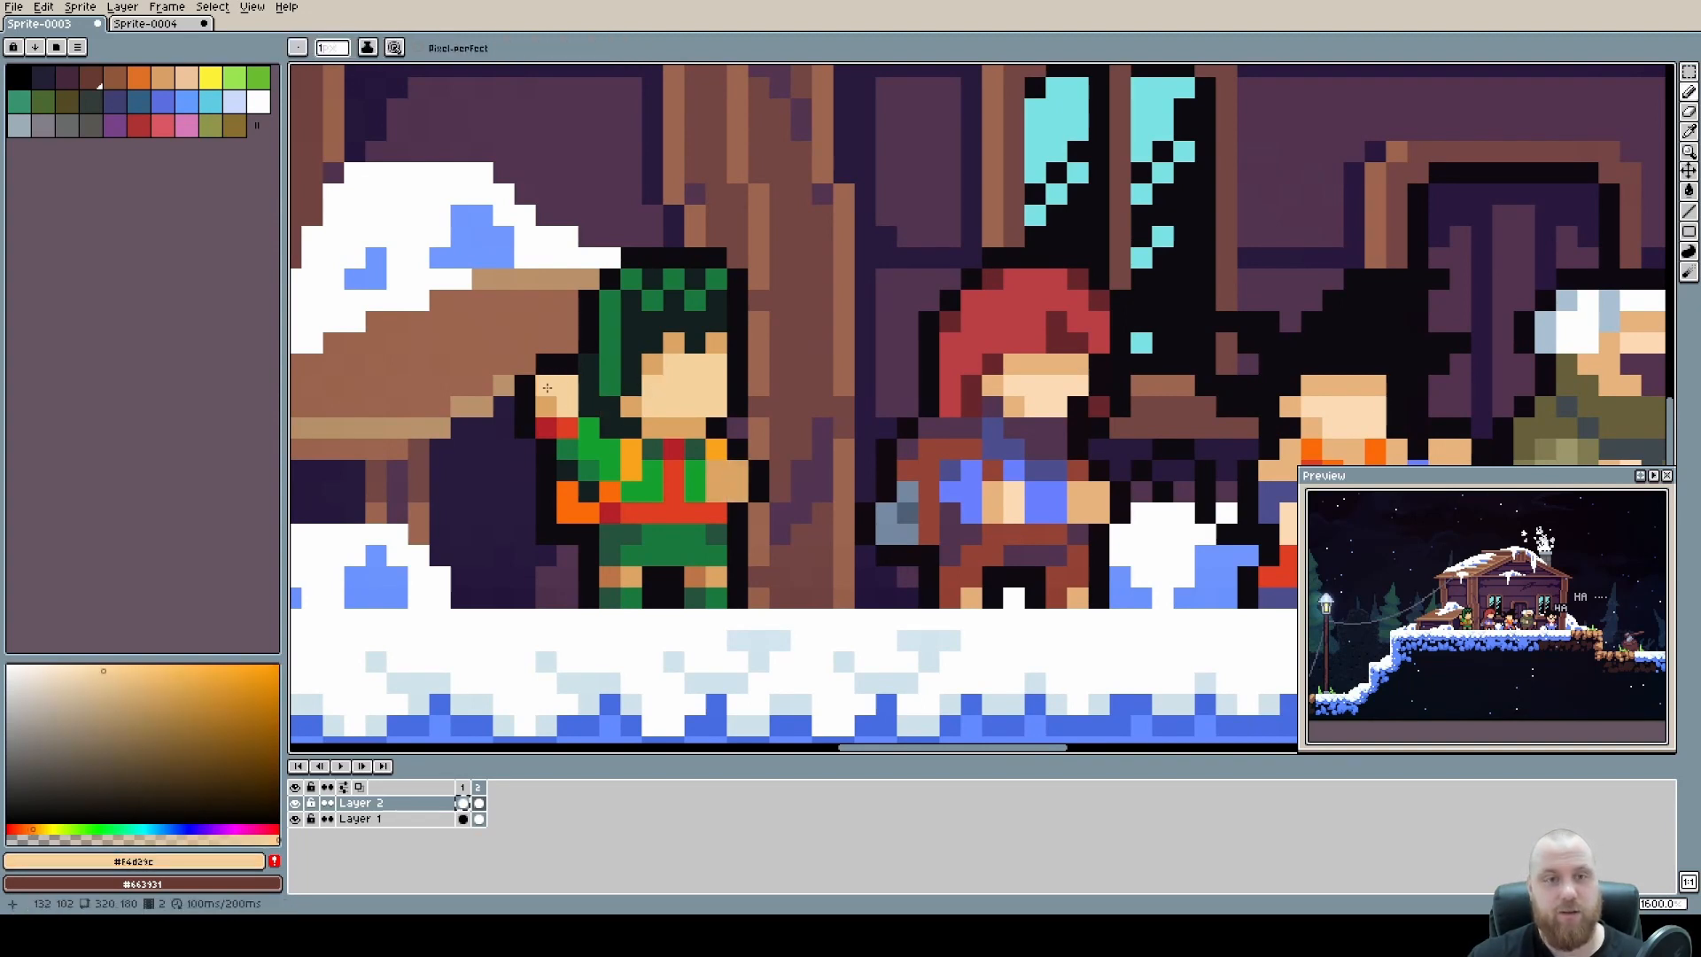
pyautogui.click(785, 474)
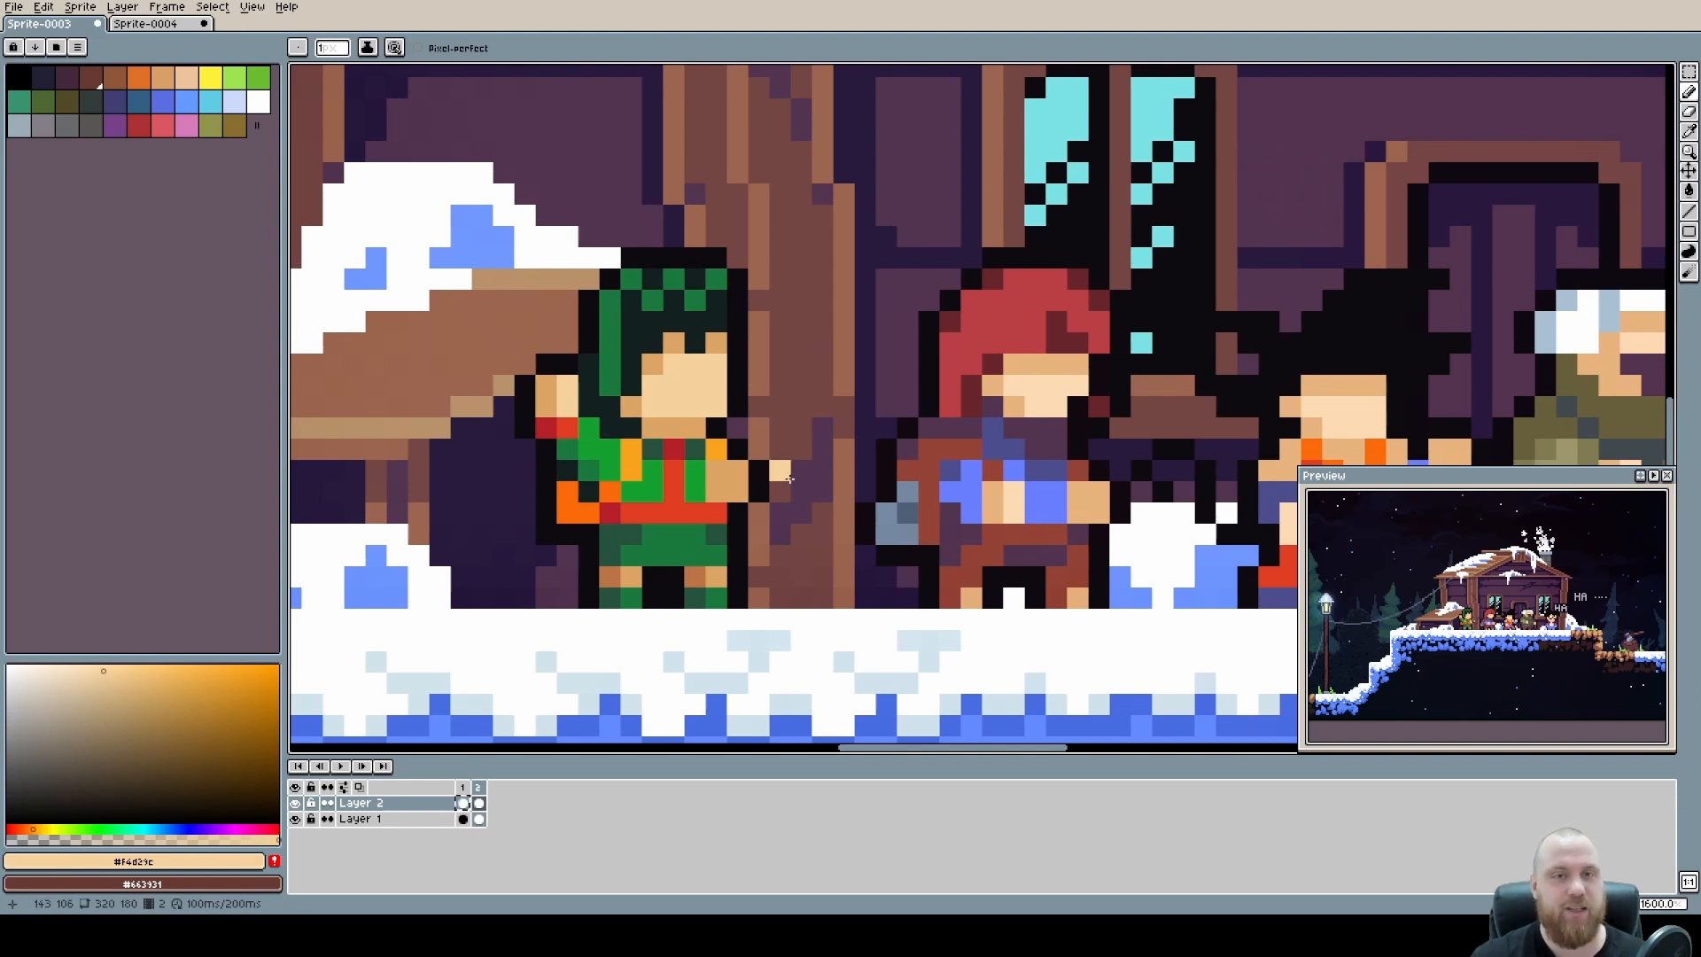
pyautogui.hotkey('ctrl', 'z')
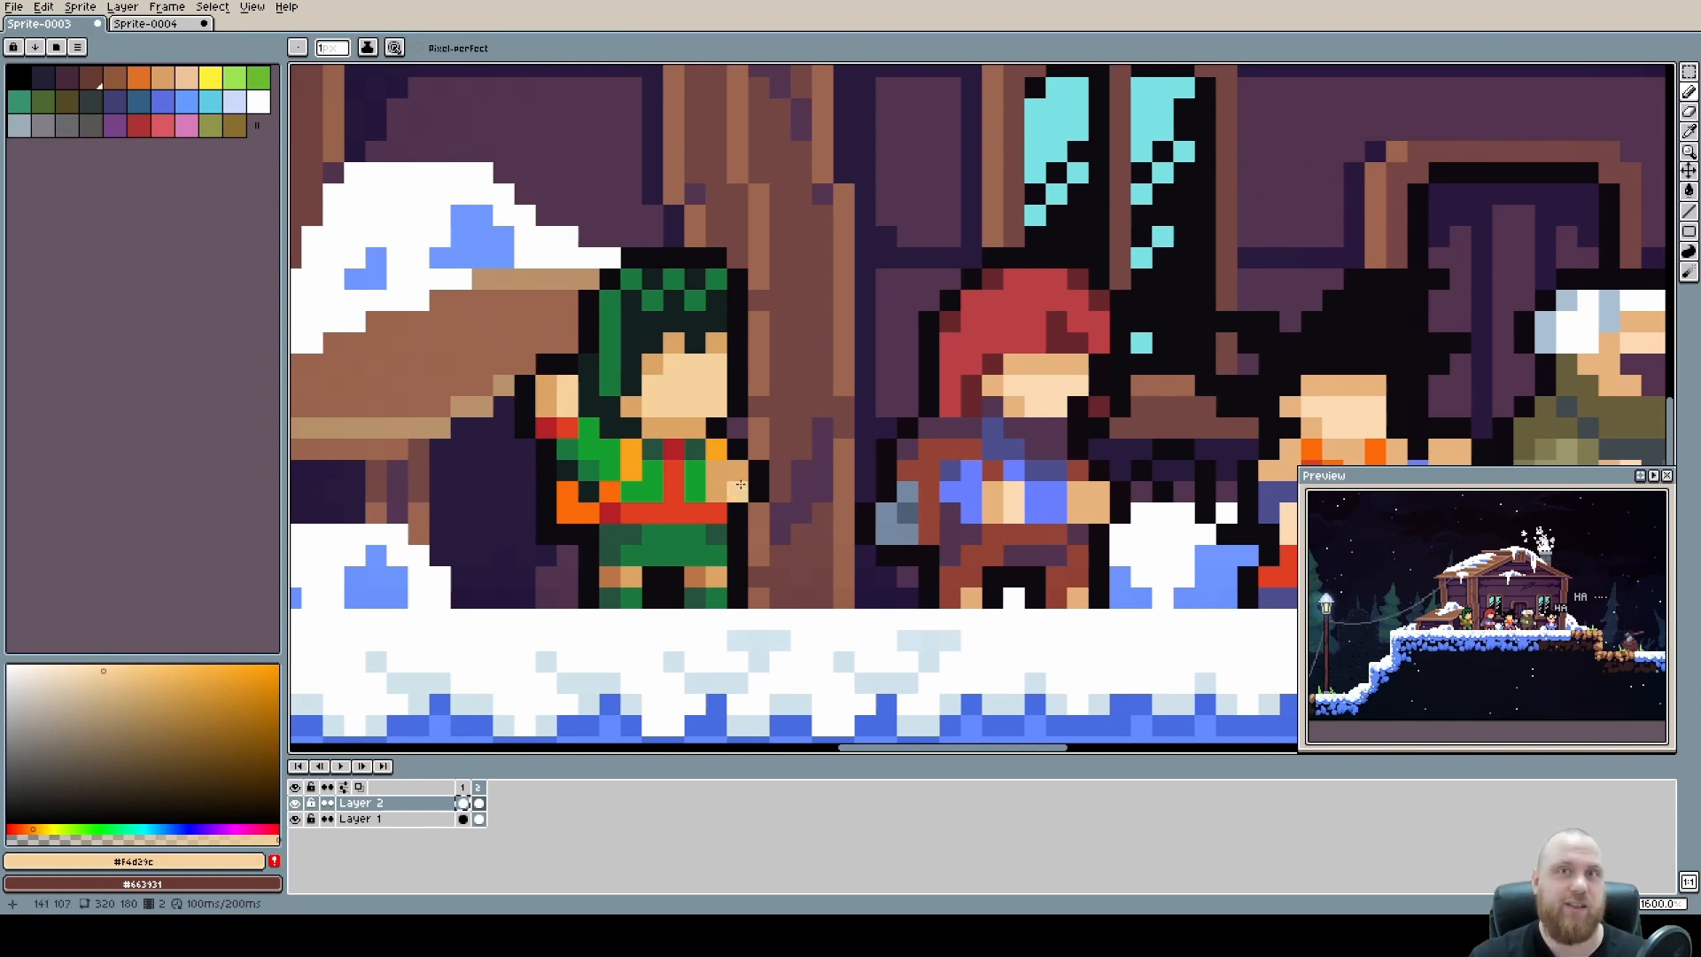
pyautogui.click(795, 477)
# Enlarge Conan's hands to two-by-two-pixel blocks, one in the light skin tone #fcdab4 and the other in the shadow skin tone.
pyautogui.hscroll(10, 939, 425)
pyautogui.scroll(-2, 939, 425)
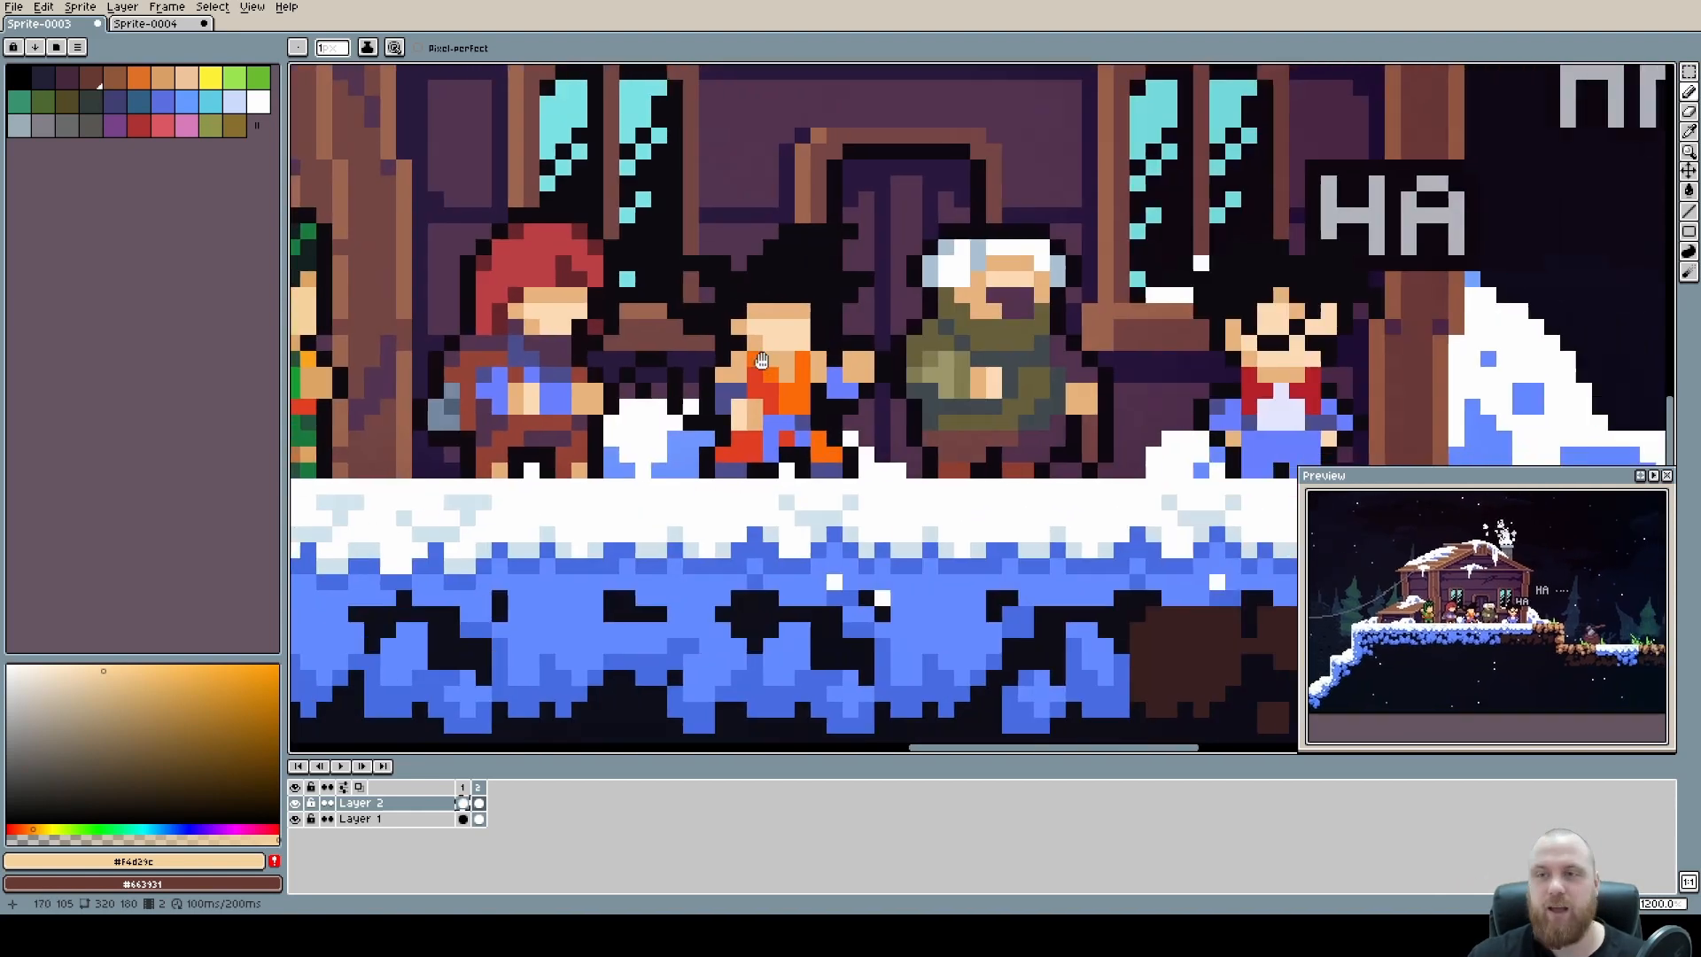
pyautogui.scroll(1, 1097, 325)
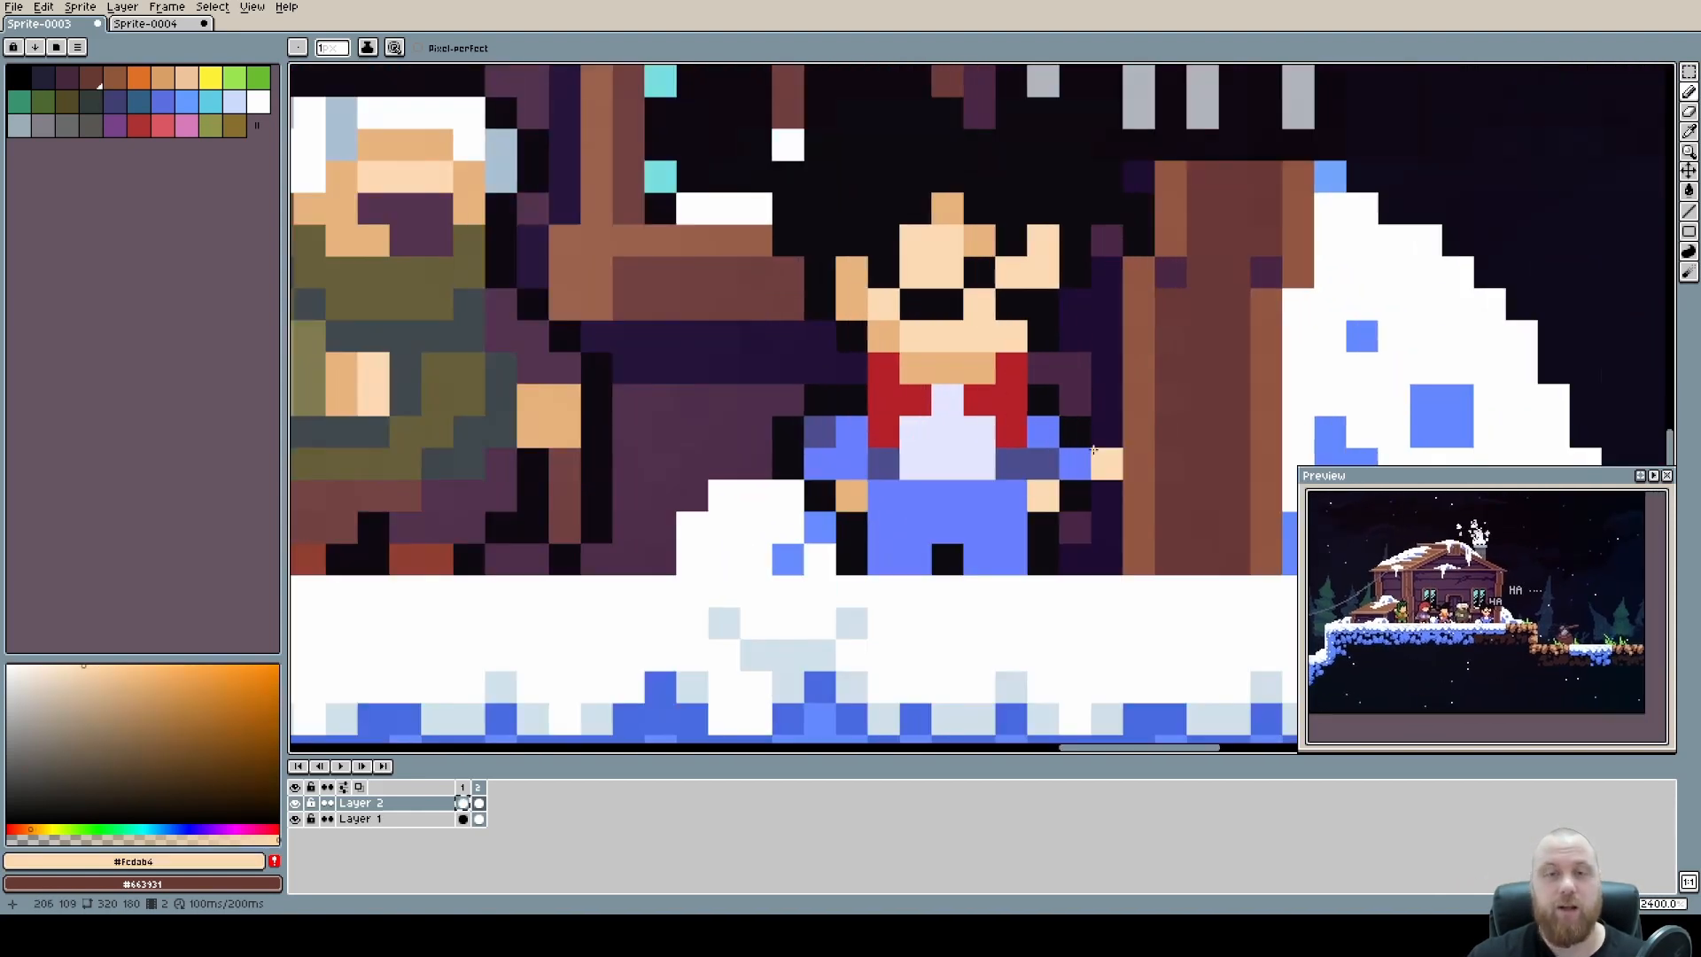
pyautogui.scroll(-2, 1029, 450)
pyautogui.keyDown('alt'); pyautogui.click(987, 391); pyautogui.keyUp('alt')
pyautogui.scroll(1, 1057, 453)
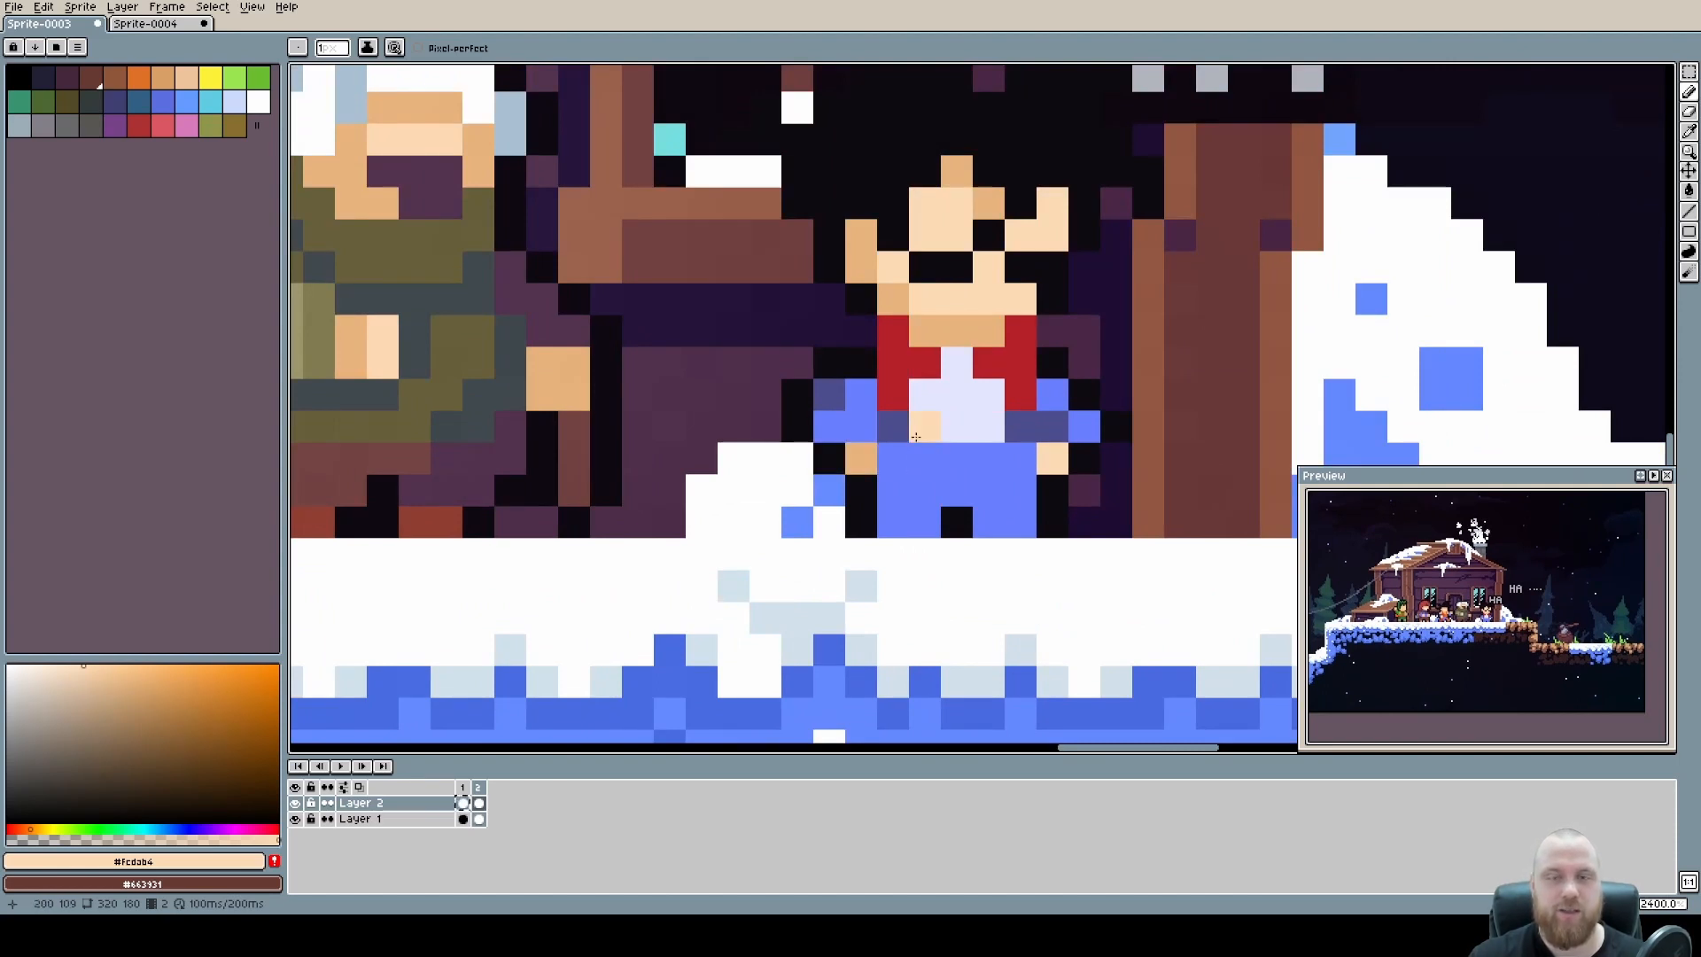
pyautogui.scroll(-4, 916, 435)
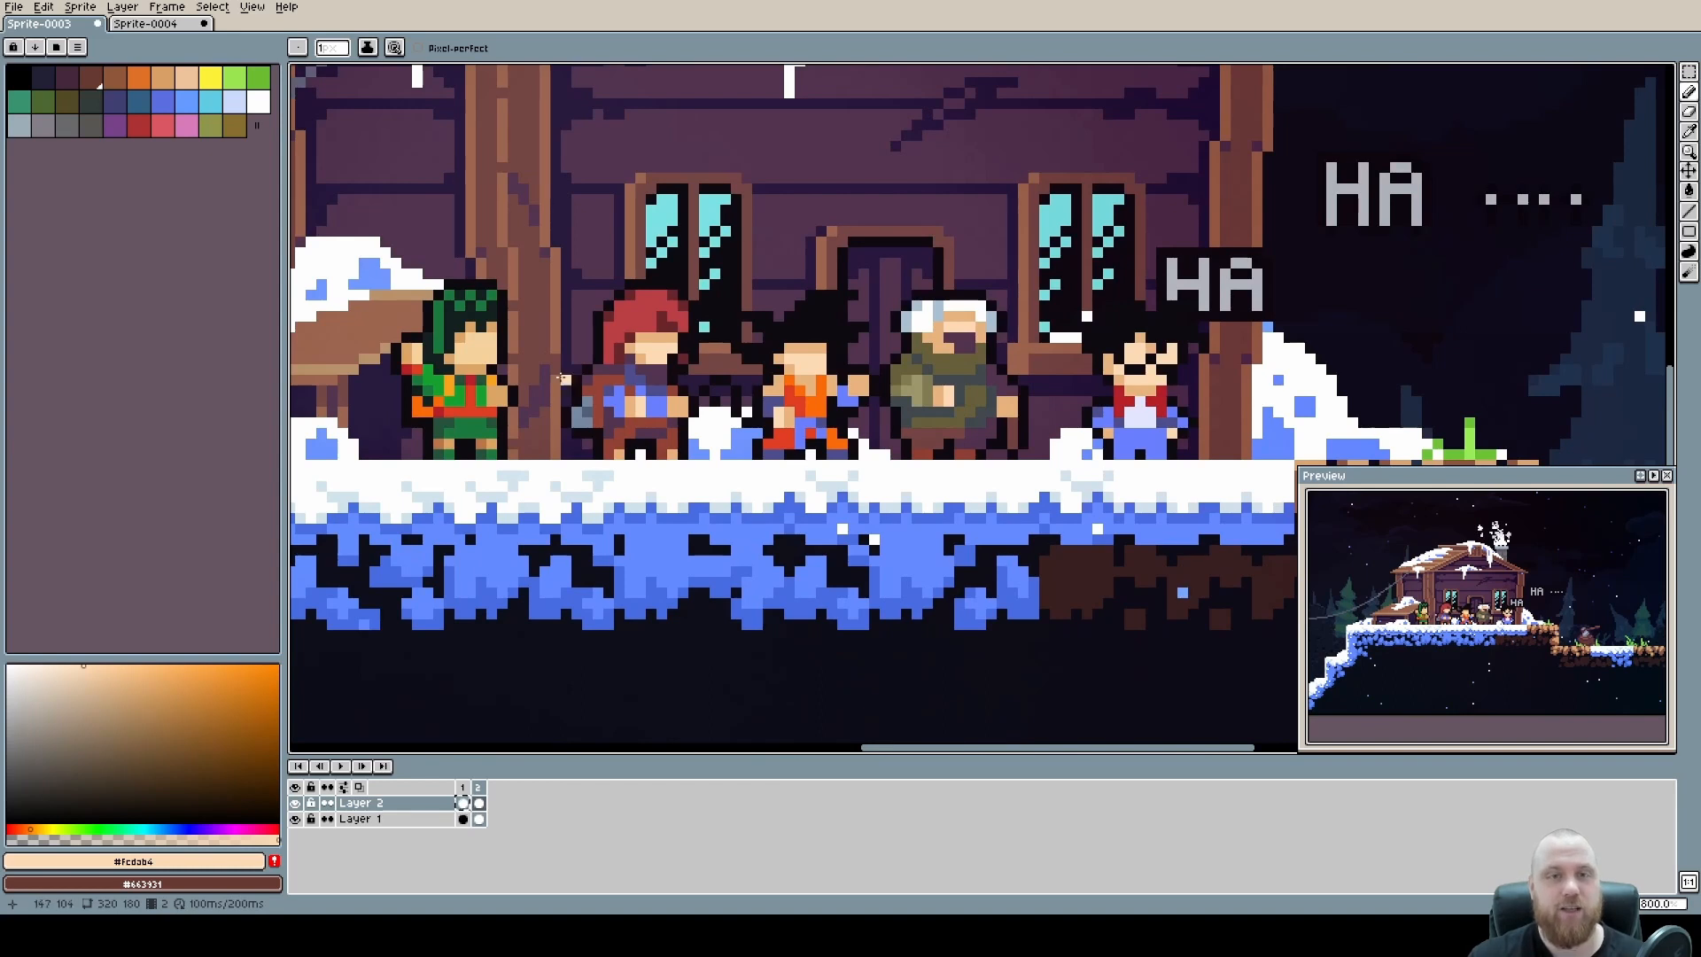
pyautogui.scroll(1, 620, 390)
pyautogui.scroll(1, 753, 381)
pyautogui.scroll(3, 780, 376)
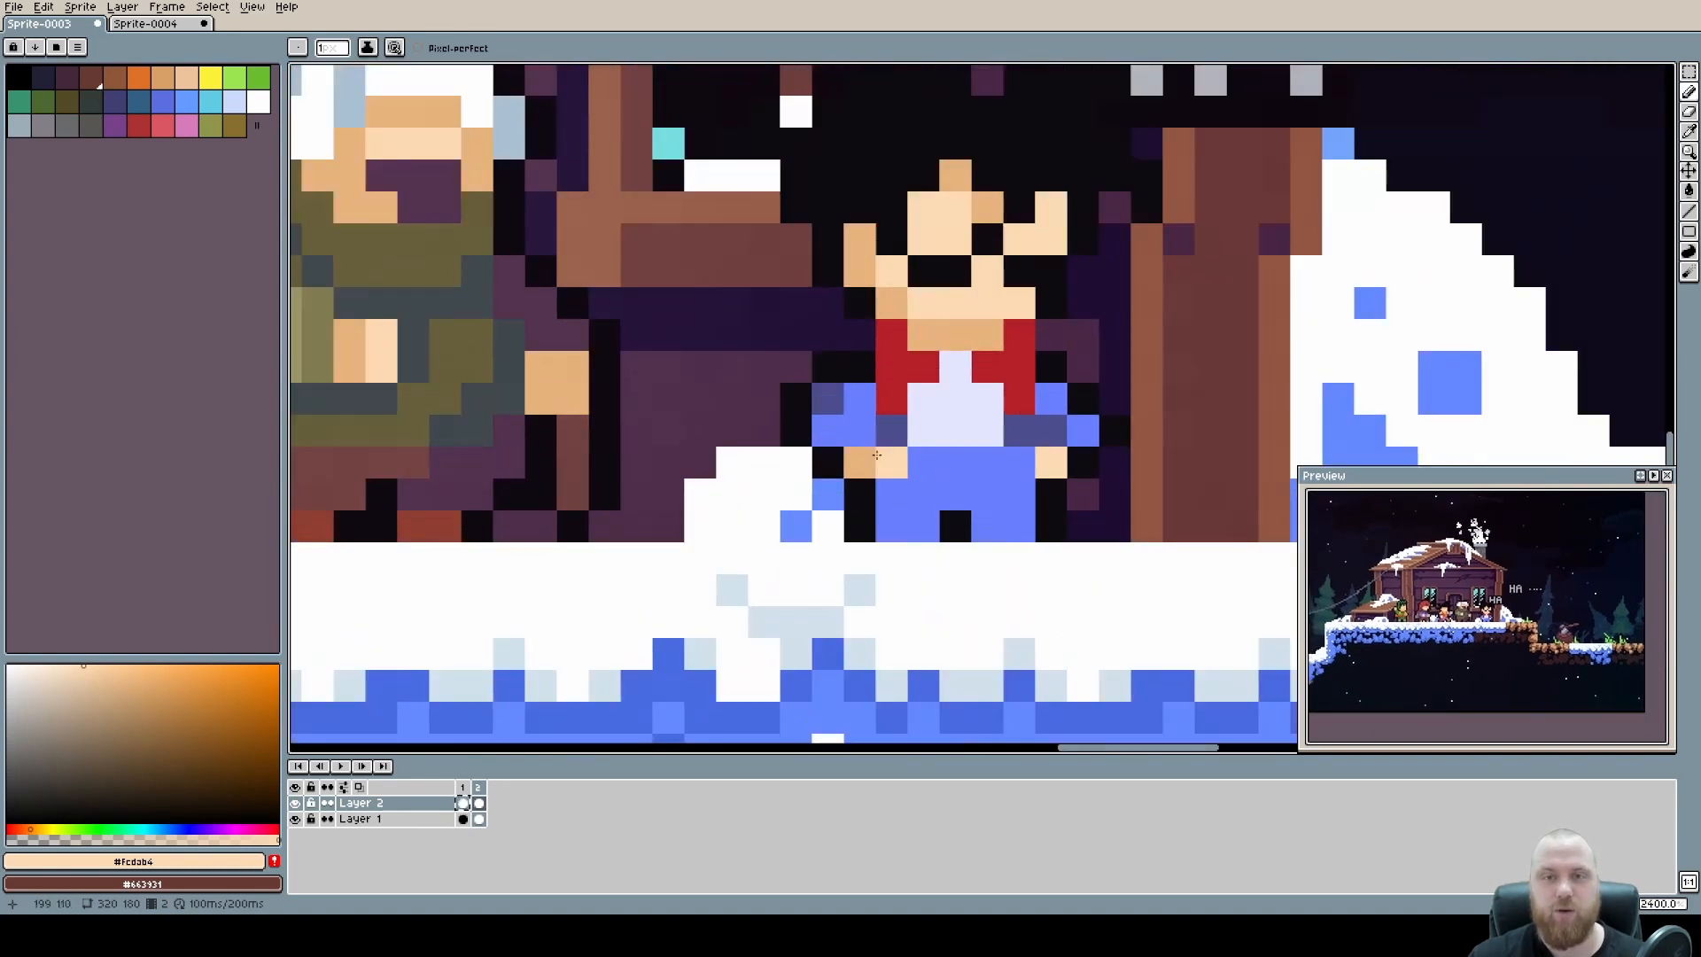
pyautogui.moveTo(1019, 431)
pyautogui.mouseDown()
pyautogui.moveTo(1019, 460)
pyautogui.moveTo(1052, 450)
pyautogui.moveTo(1052, 431)
pyautogui.mouseUp()
pyautogui.keyDown('alt'); pyautogui.click(576, 397); pyautogui.keyUp('alt')
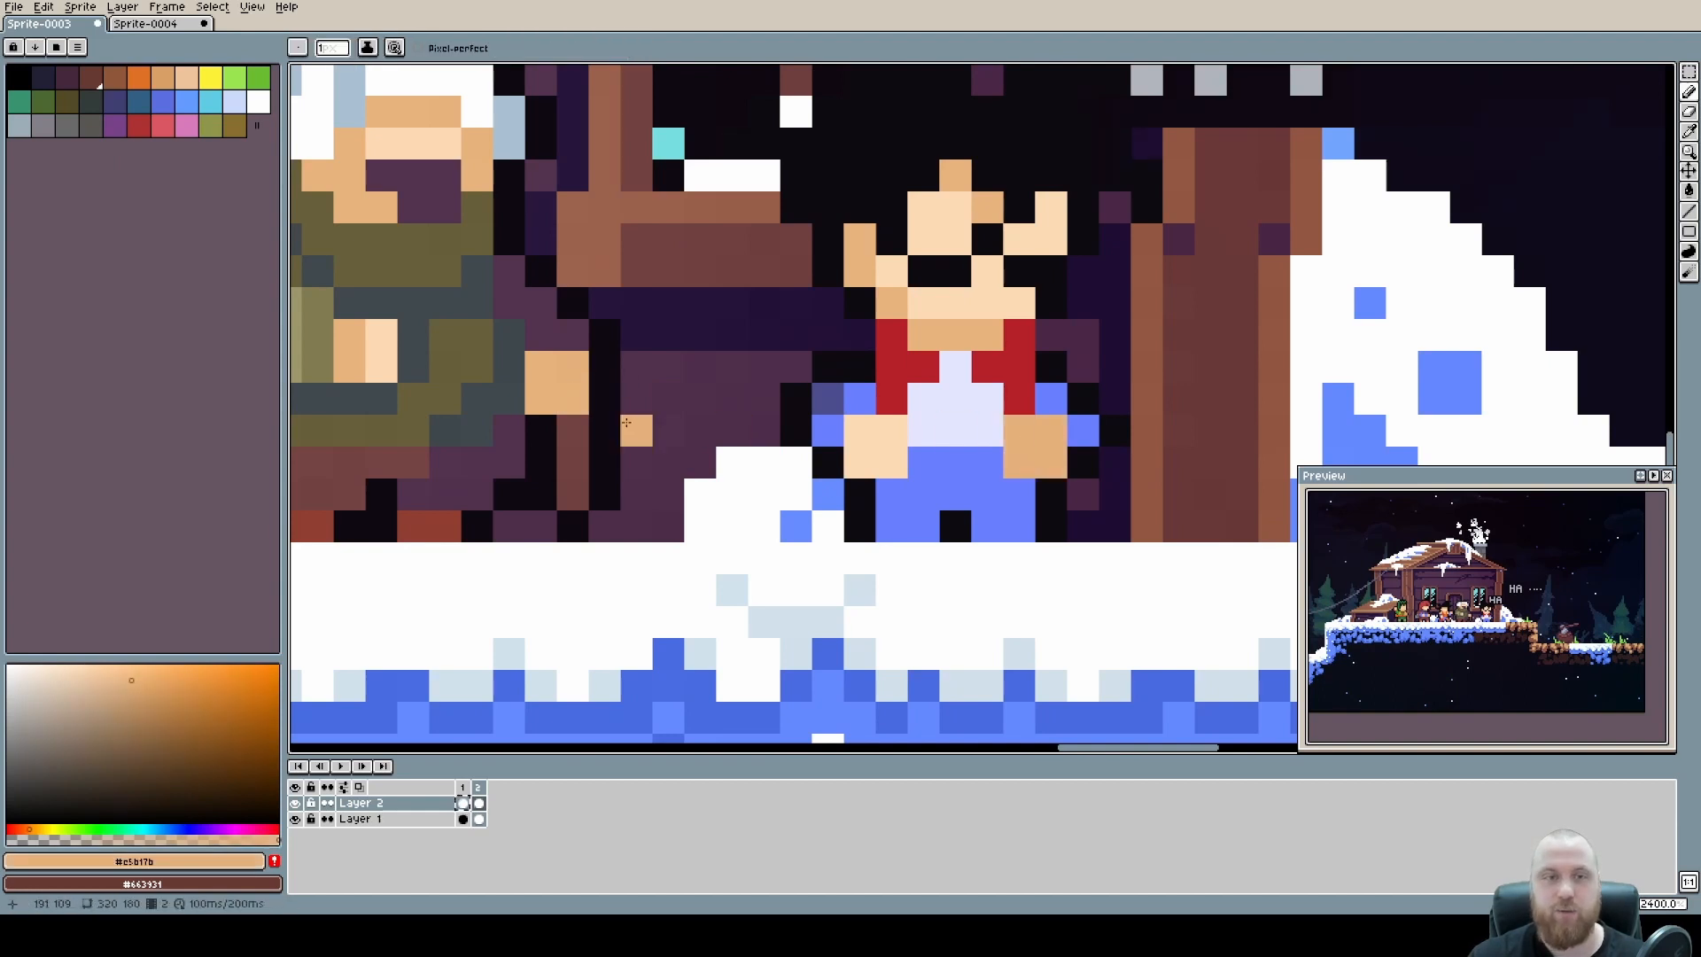
pyautogui.keyDown('alt'); pyautogui.click(636, 432); pyautogui.keyUp('alt')
# Examine the shading on the legs and clothing of all five characters in front of the cabin.
pyautogui.scroll(-2, 636, 431)
pyautogui.moveTo(637, 432); pyautogui.dragTo(827, 428)
pyautogui.moveTo(365, 492); pyautogui.dragTo(679, 602)
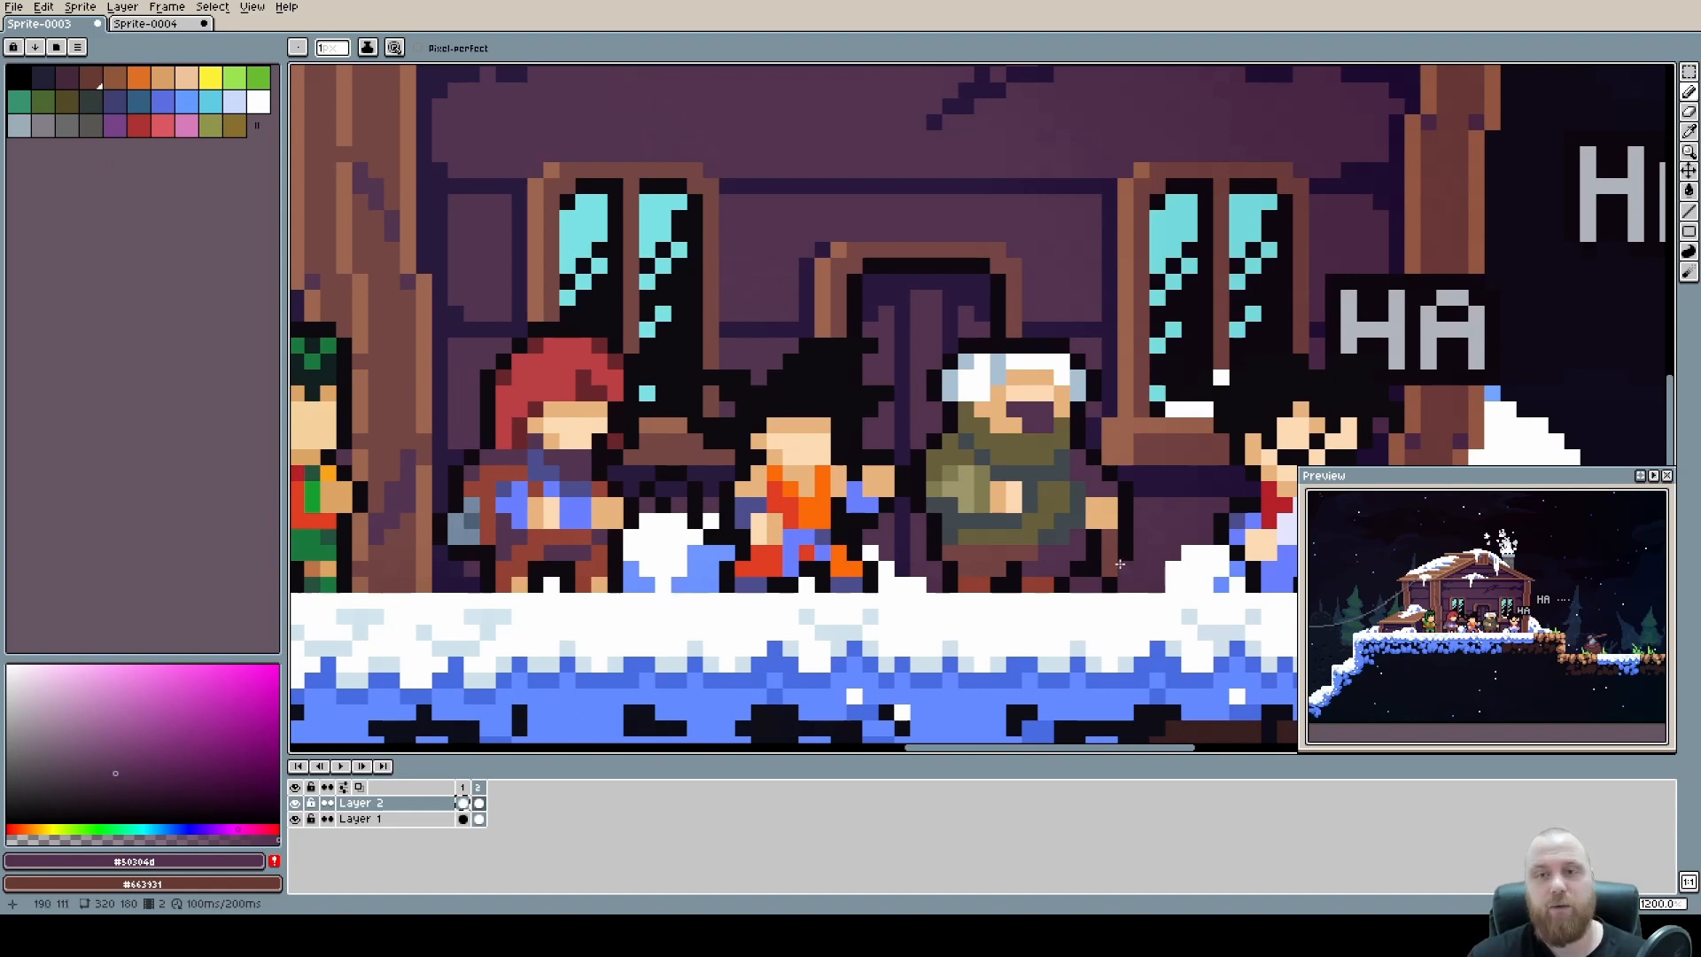
pyautogui.scroll(1, 1121, 567)
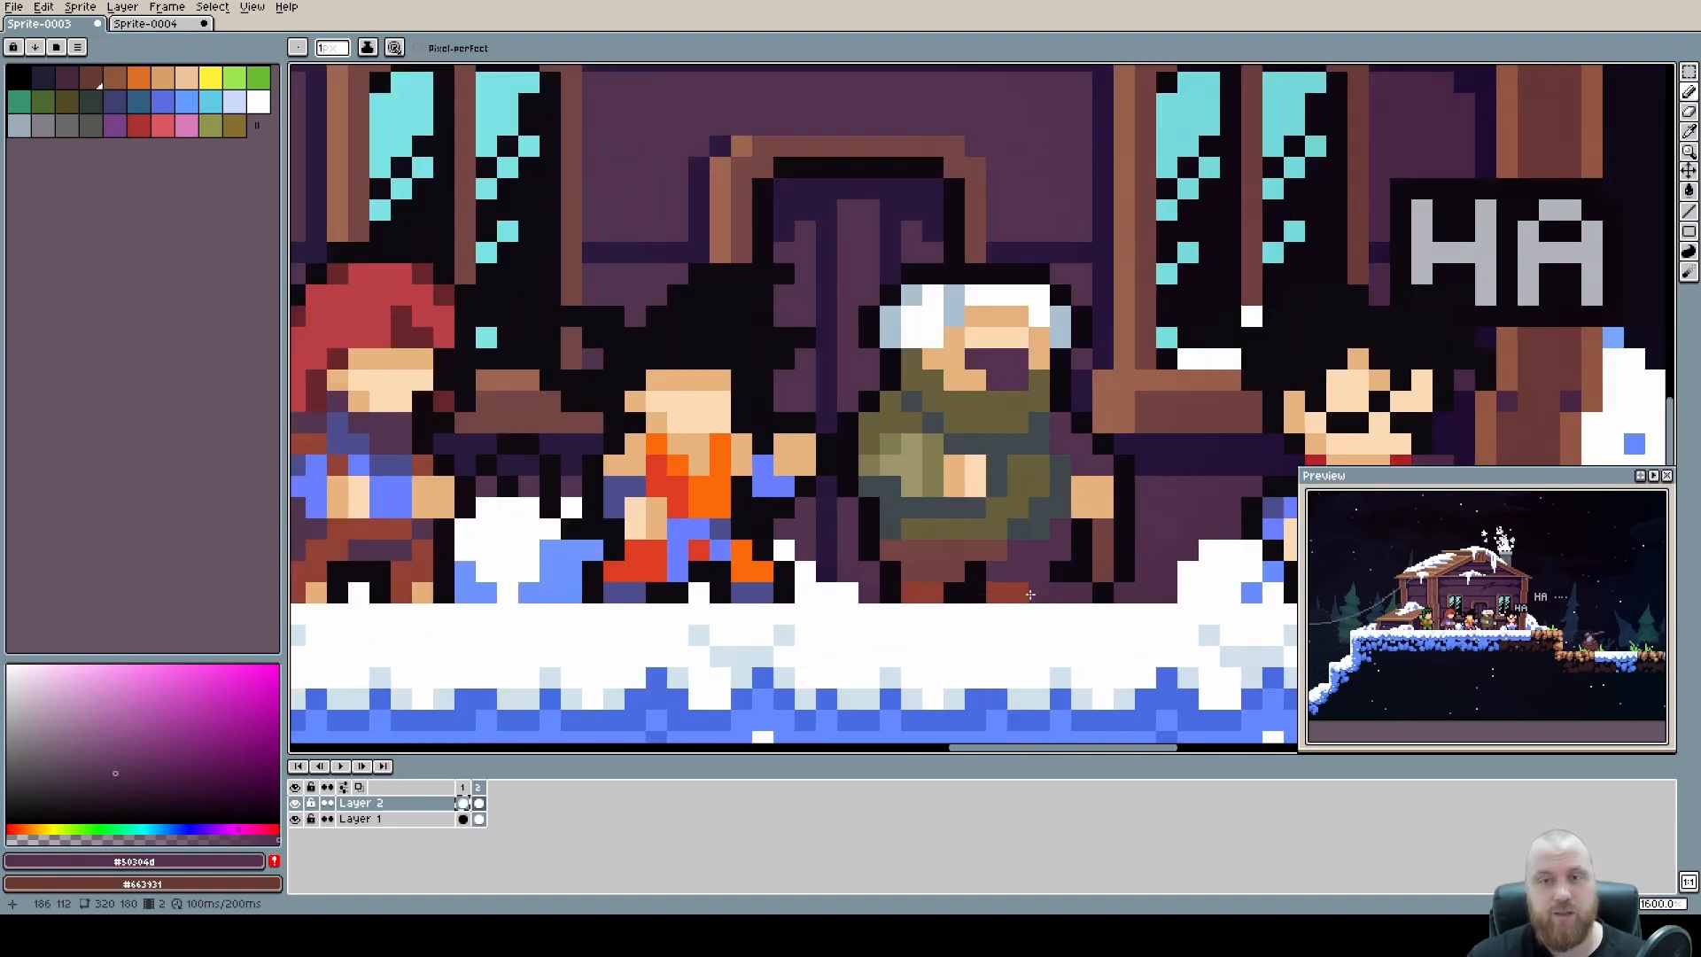
pyautogui.hscroll(-5, 754, 591)
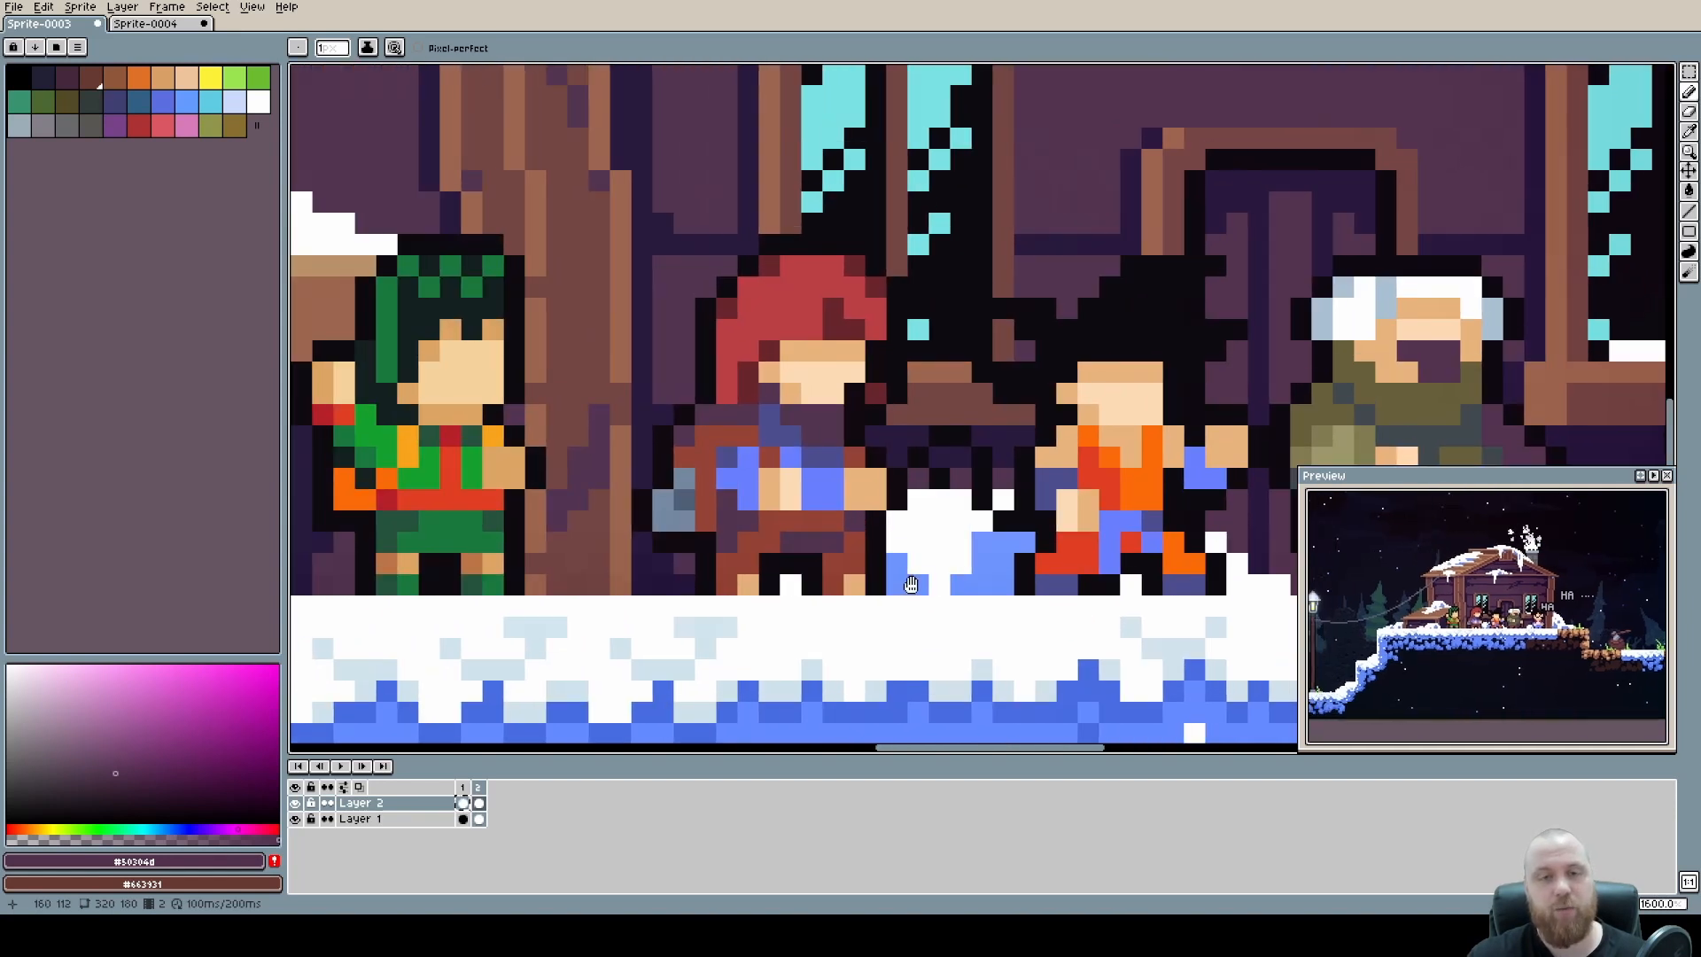
pyautogui.scroll(-1, 719, 573)
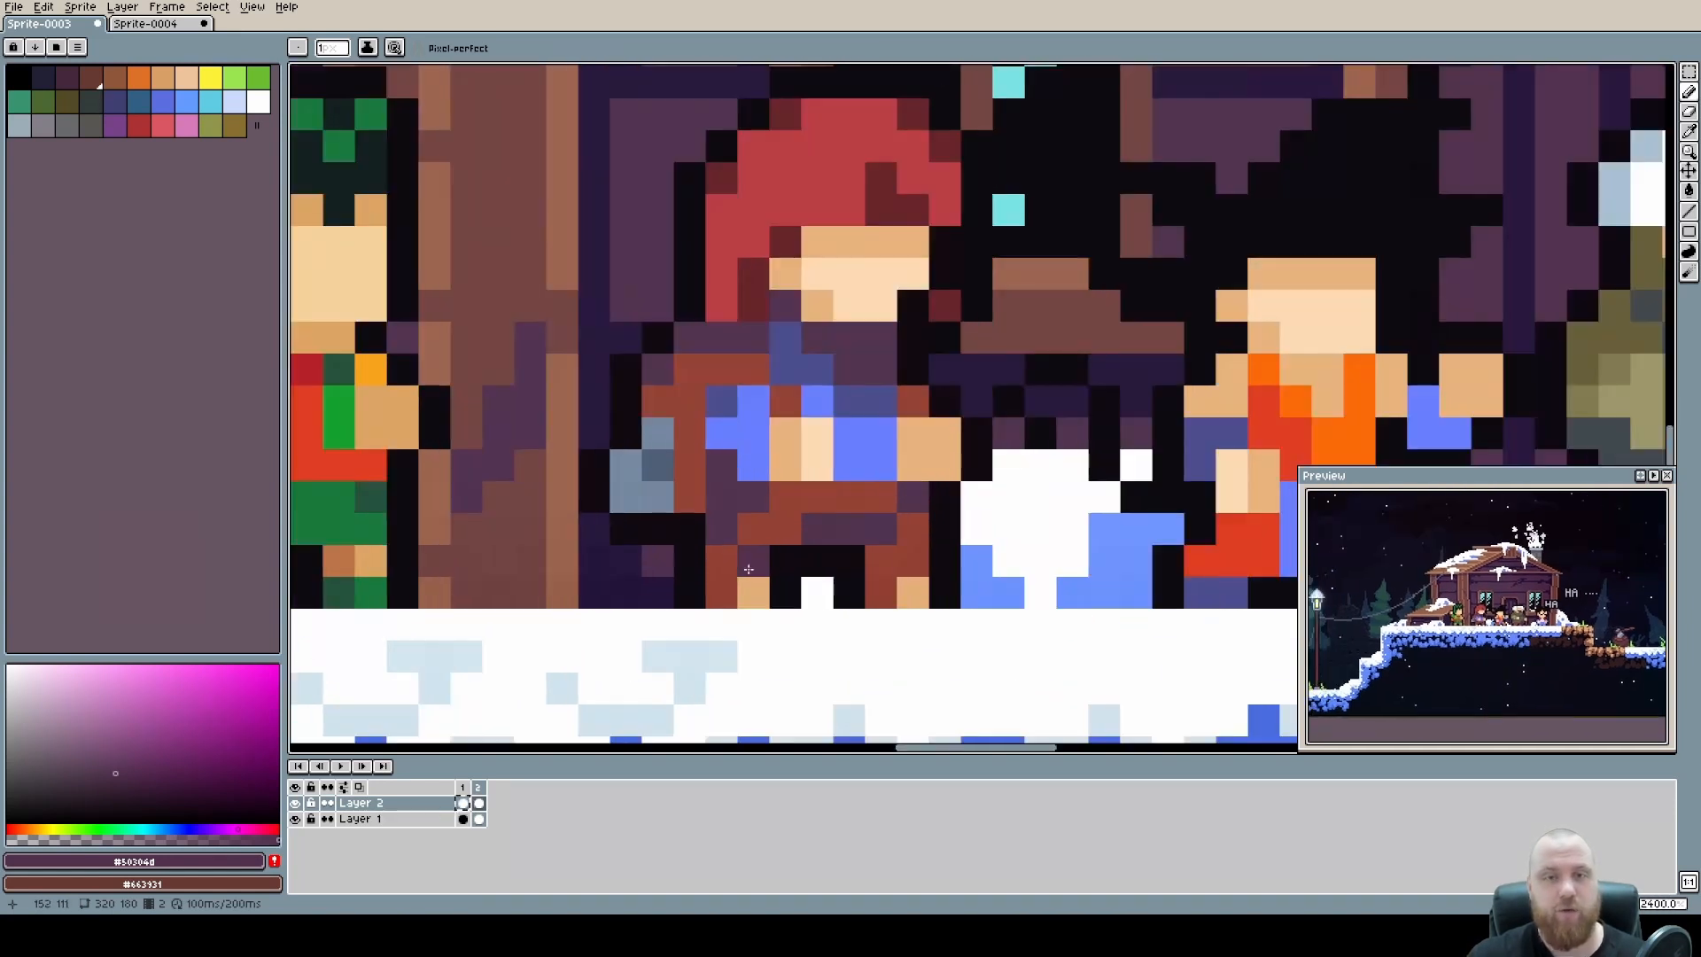
pyautogui.scroll(-1, 876, 591)
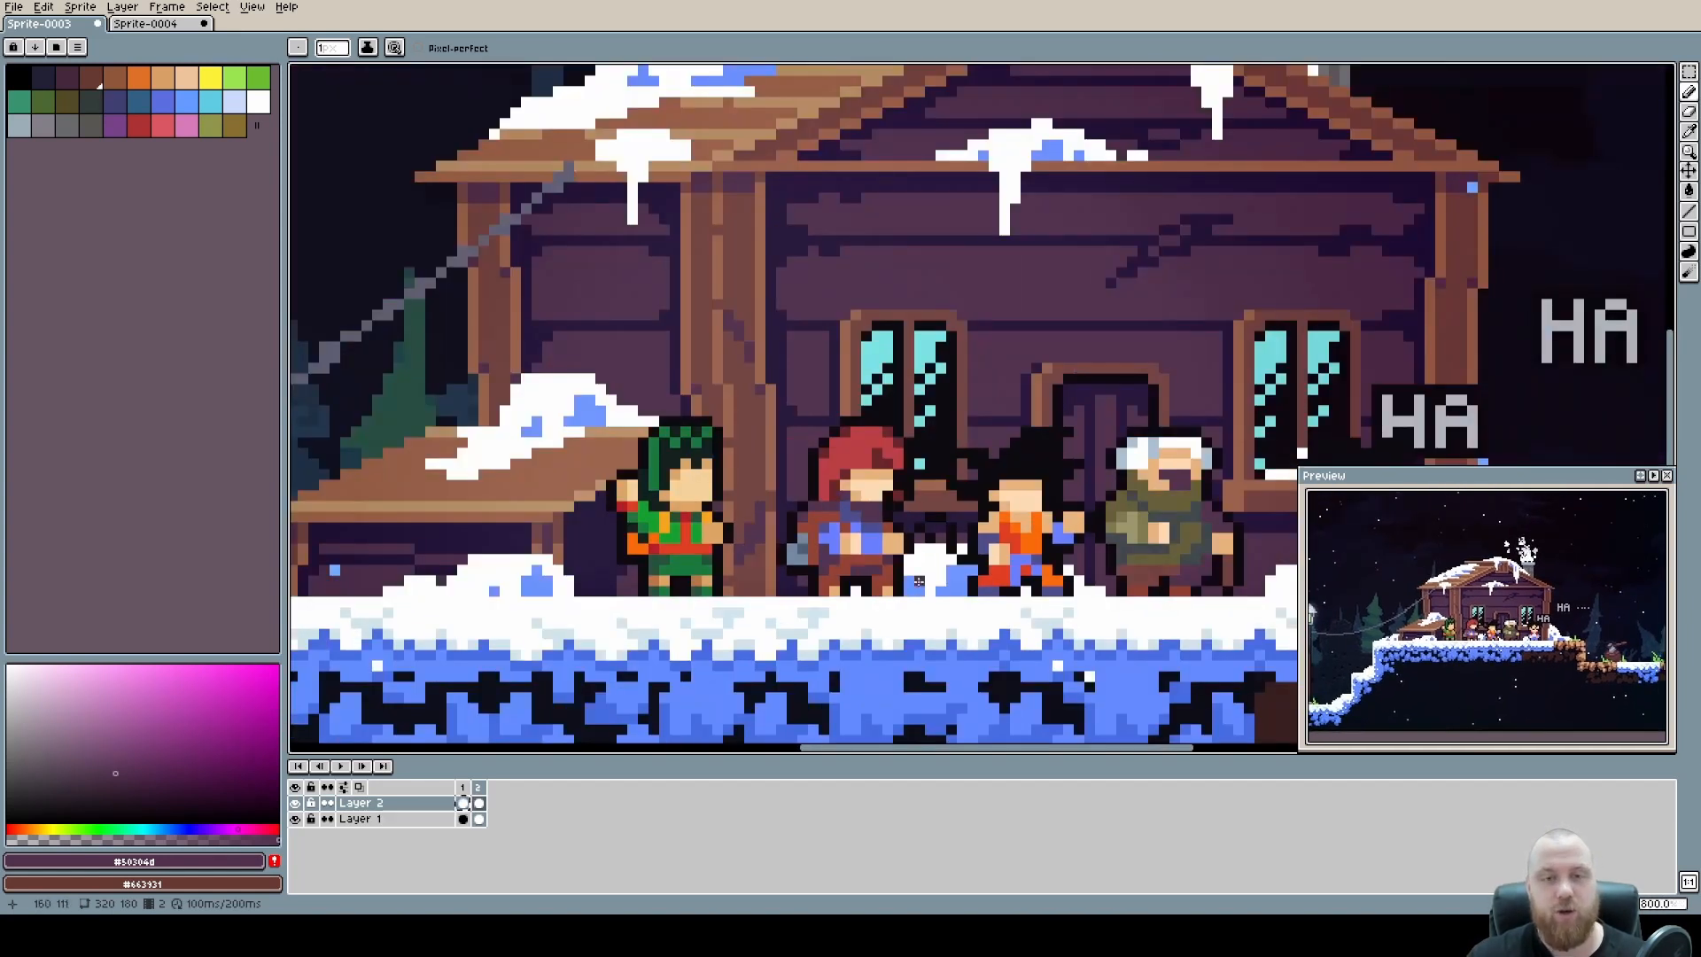
pyautogui.scroll(1, 918, 581)
pyautogui.hscroll(5, 917, 581)
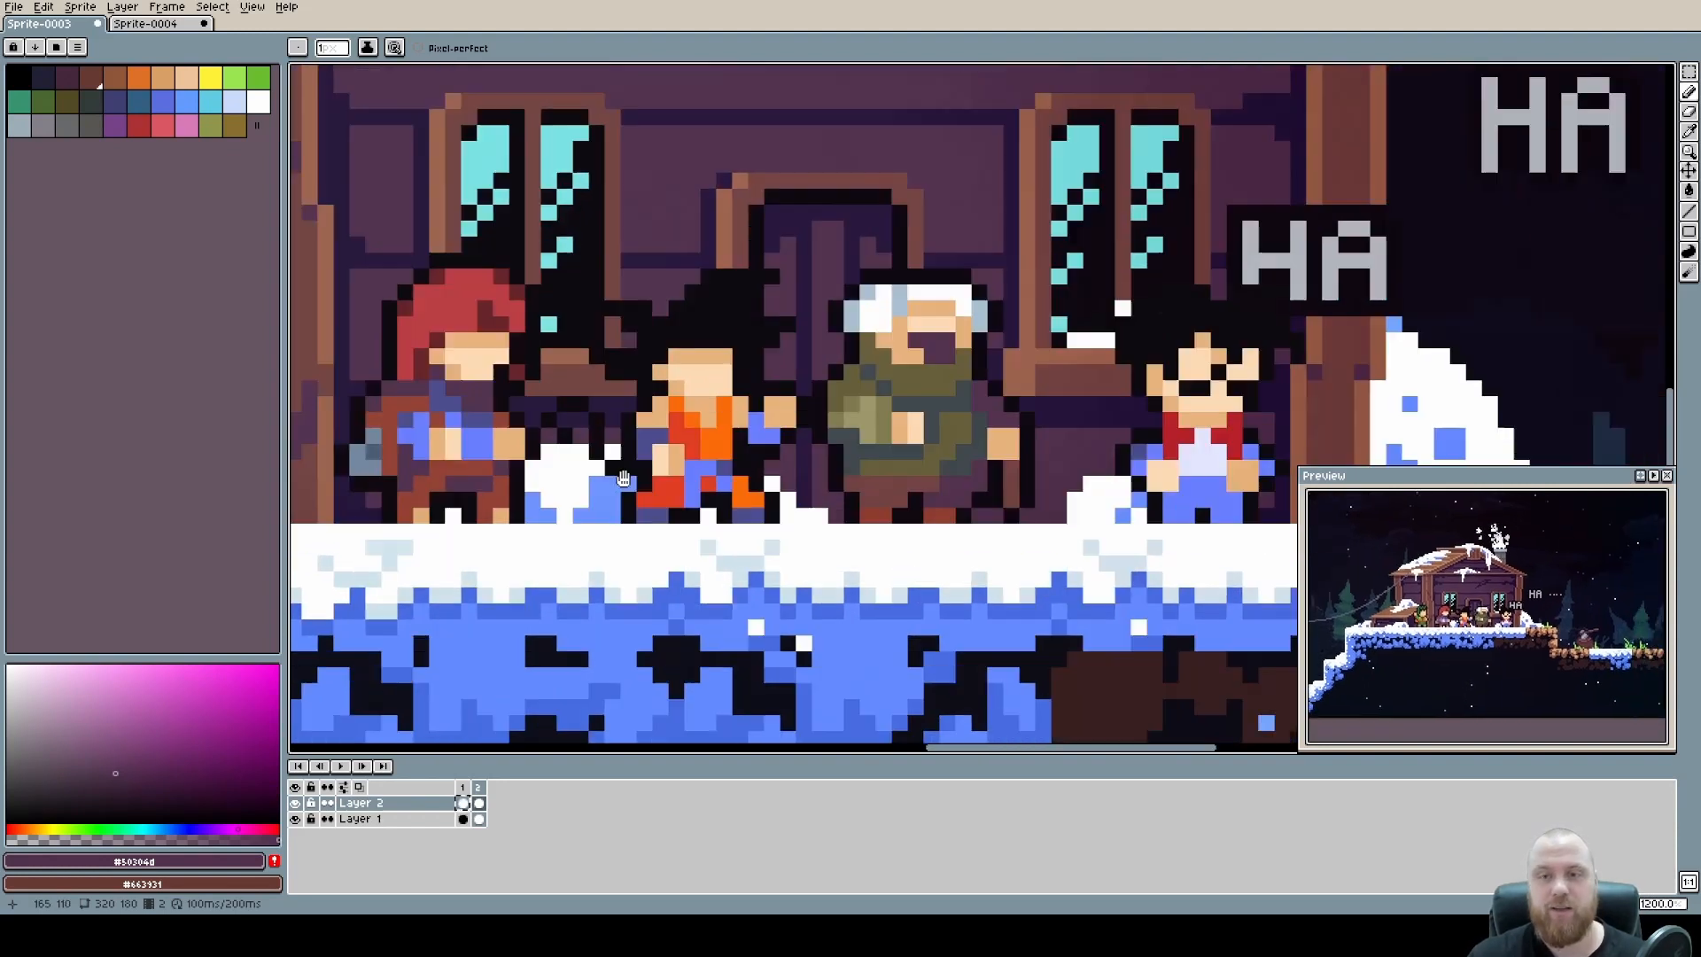
pyautogui.hscroll(-3, 886, 541)
# Swap the shading on Goku's trousers, painting the front leg red-orange and the rear leg in the bright orange from his outfit.
pyautogui.scroll(1, 859, 496)
pyautogui.scroll(1, 860, 496)
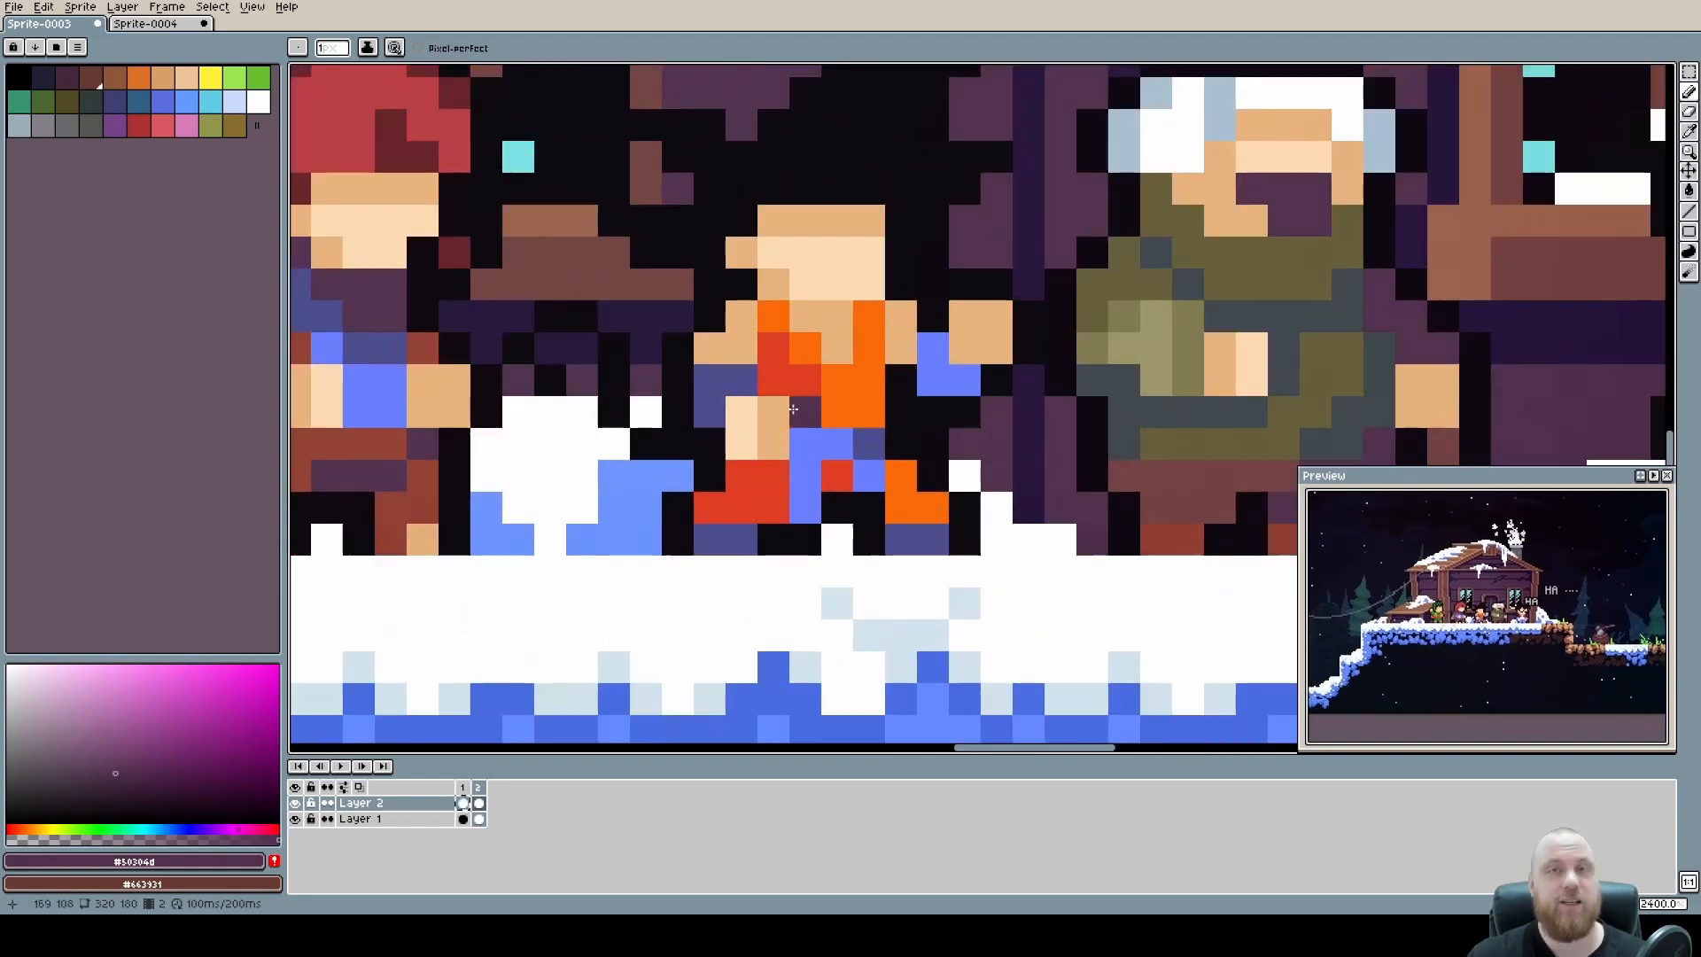
pyautogui.keyDown('alt'); pyautogui.click(894, 486); pyautogui.keyUp('alt')
pyautogui.moveTo(899, 506); pyautogui.dragTo(931, 509)
pyautogui.keyDown('alt'); pyautogui.click(851, 395); pyautogui.keyUp('alt')
pyautogui.moveTo(745, 477)
pyautogui.mouseDown()
pyautogui.moveTo(713, 509)
pyautogui.moveTo(773, 476)
pyautogui.mouseUp()
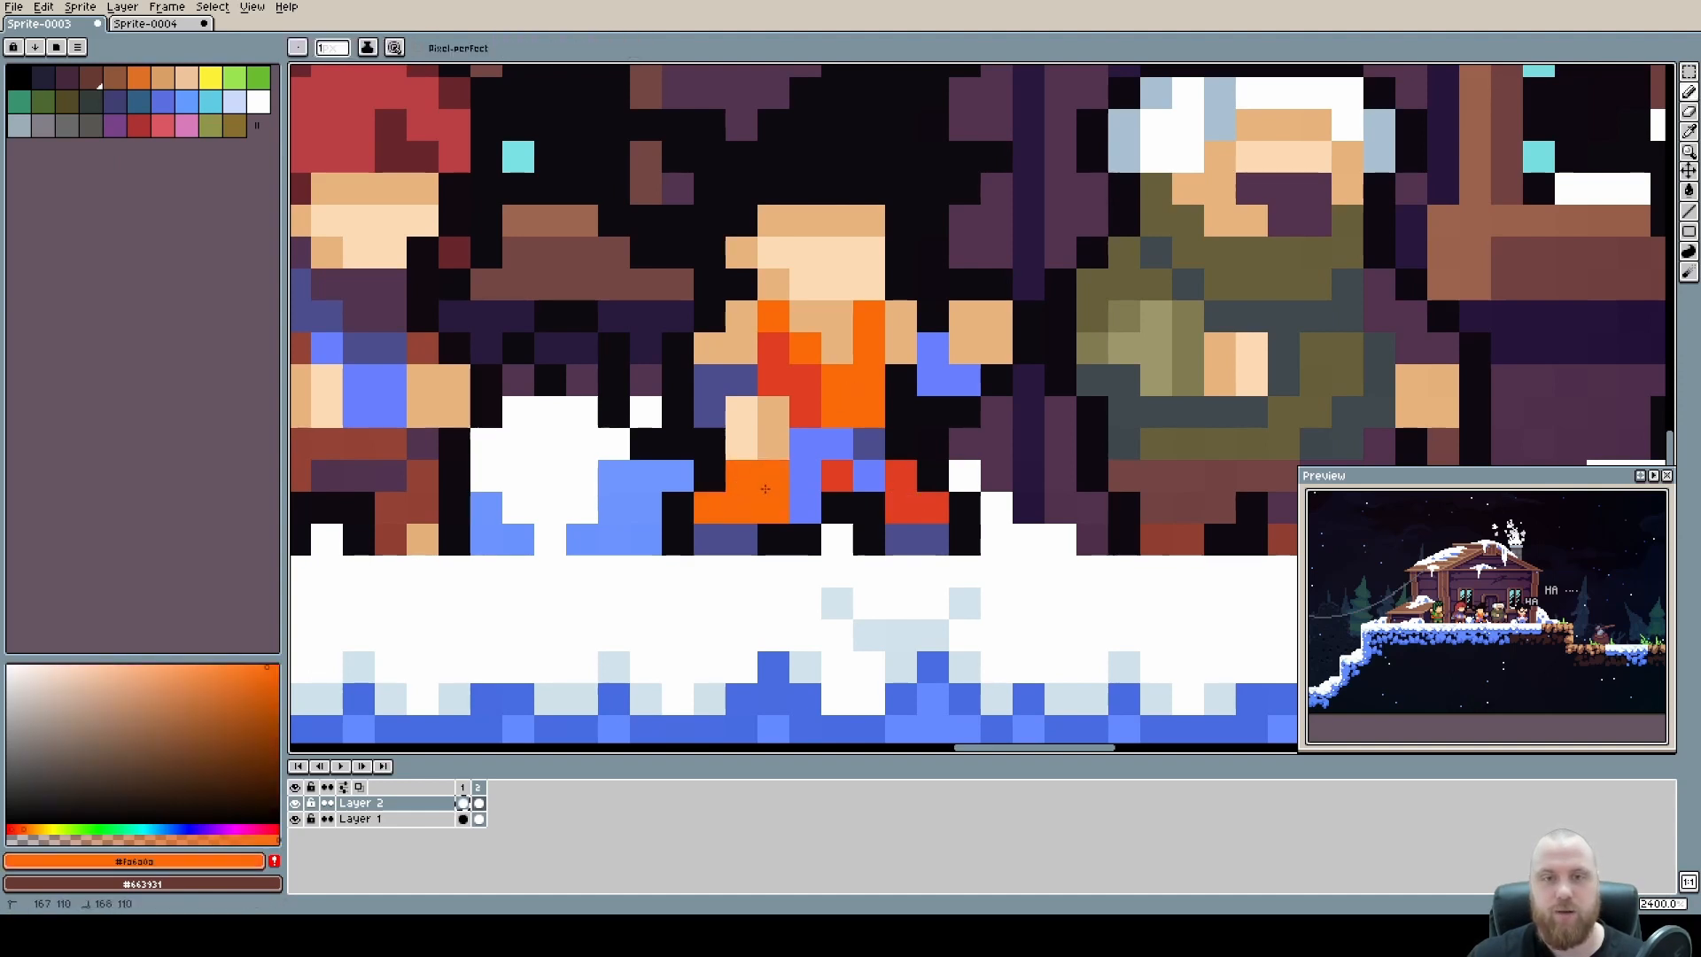
# Recolour the shaded side of Goku's torso bright orange and shade its opposite edge with the red-orange #df3e23.
pyautogui.moveTo(805, 381)
pyautogui.mouseDown()
pyautogui.moveTo(790, 418)
pyautogui.moveTo(773, 348)
pyautogui.mouseUp()
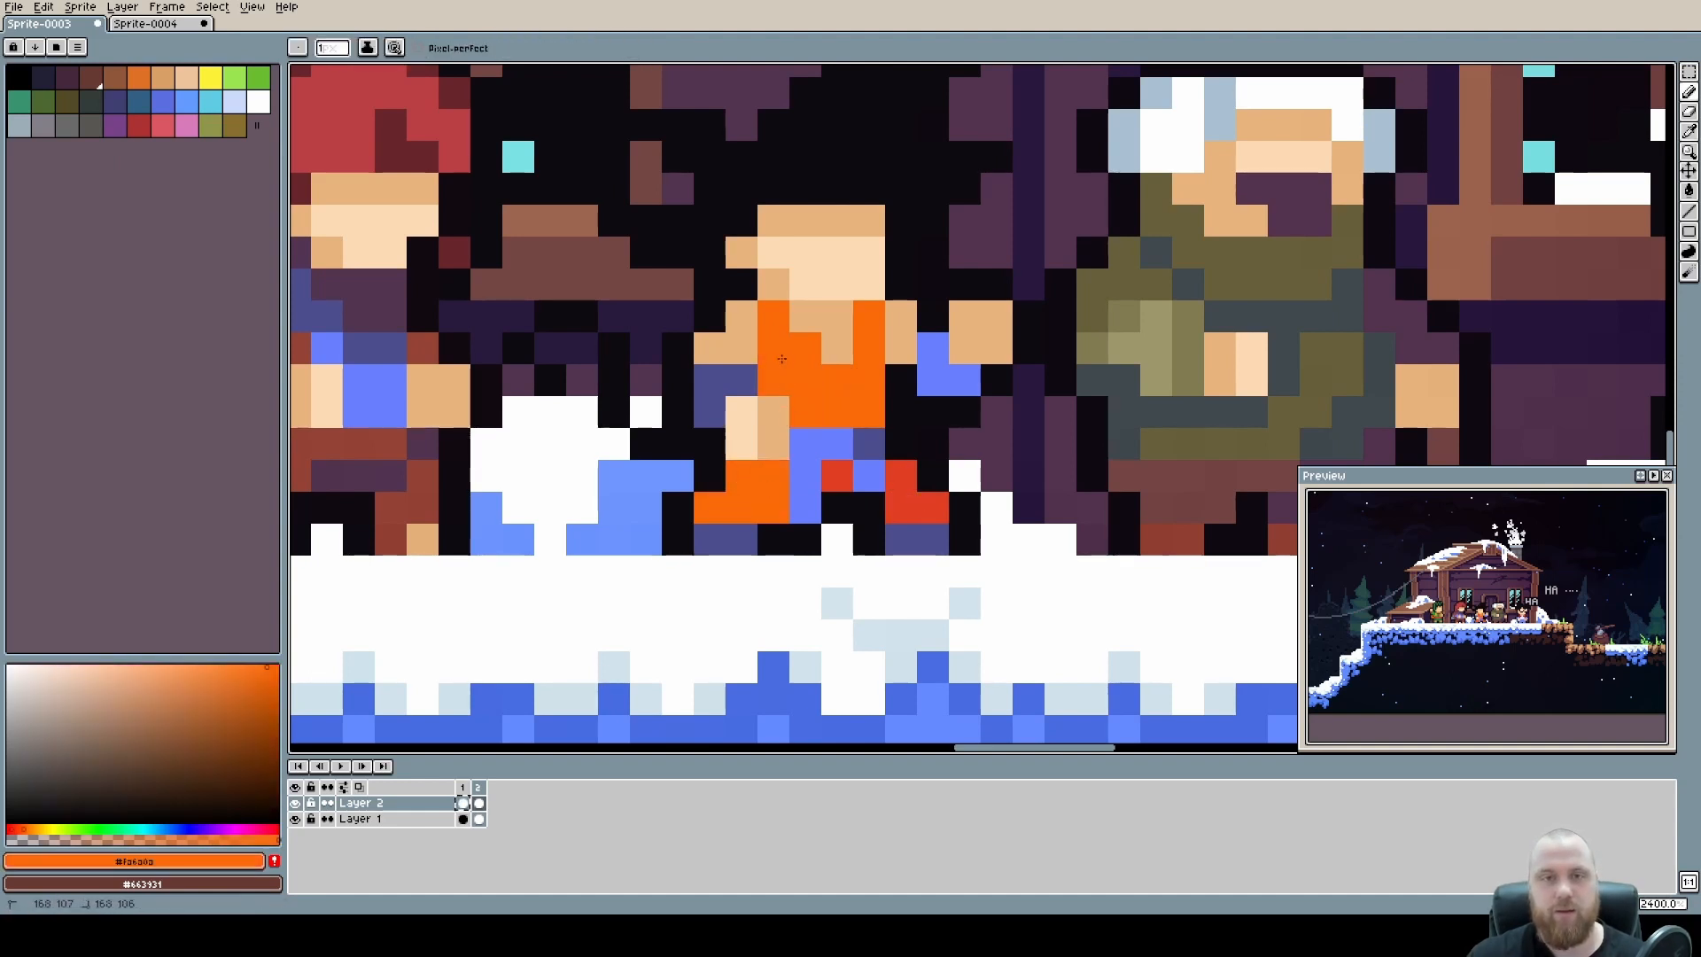
pyautogui.keyDown('alt'); pyautogui.click(837, 476); pyautogui.keyUp('alt')
pyautogui.moveTo(869, 380); pyautogui.dragTo(869, 409)
pyautogui.scroll(-6, 868, 409)
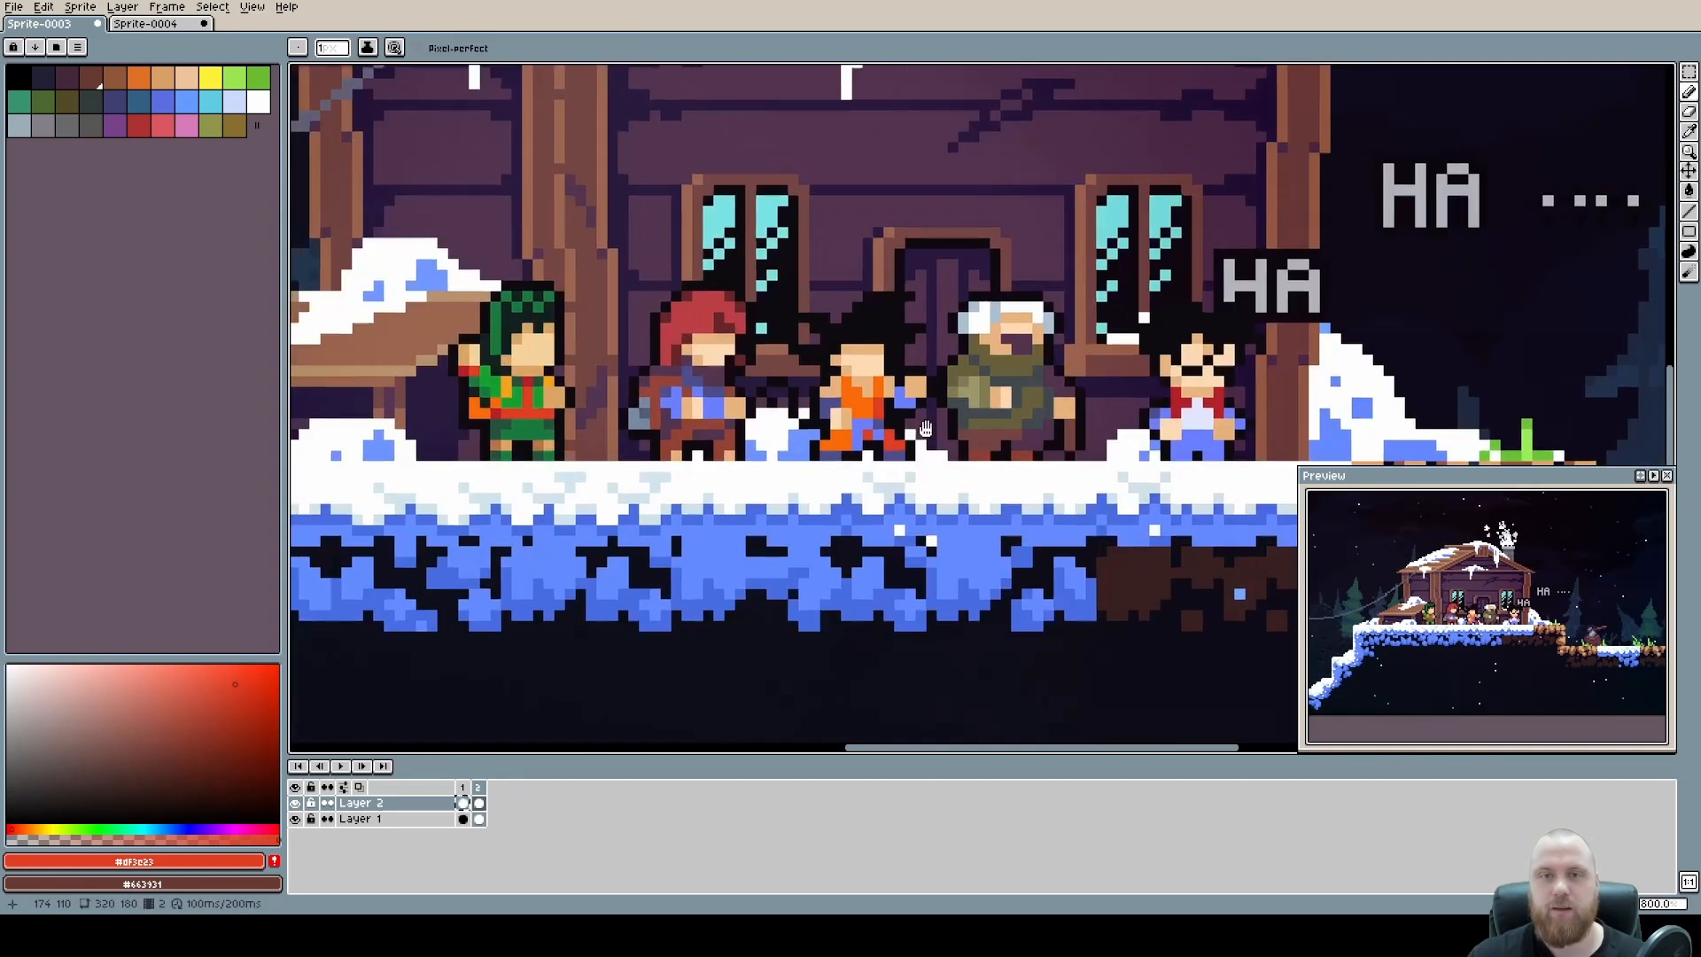
# Sample the green #1a7a3e from Gon's lower leg.
pyautogui.hscroll(-3, 869, 408)
pyautogui.scroll(5, 810, 500)
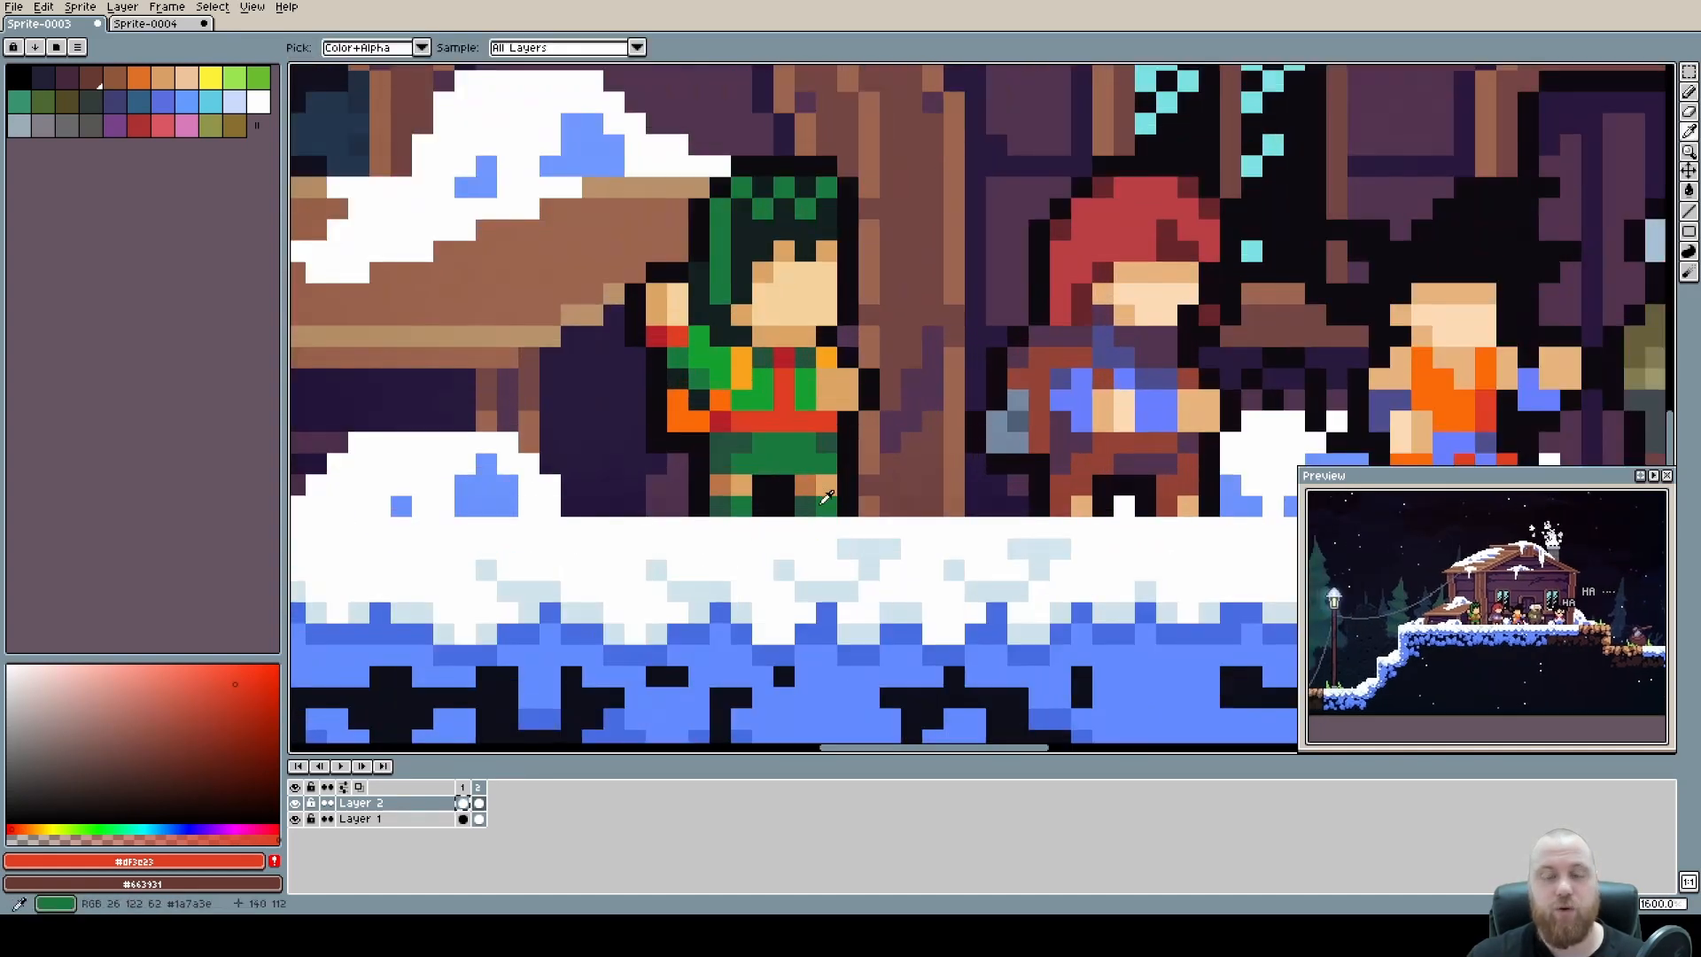
pyautogui.keyDown('alt'); pyautogui.click(816, 494); pyautogui.keyUp('alt')
pyautogui.click(1046, 479)
# Shade Conan's trouser leg below his shadowed hand with the dark blue sampled from his clothing.
pyautogui.scroll(-1, 1048, 475)
pyautogui.hscroll(4, 1049, 475)
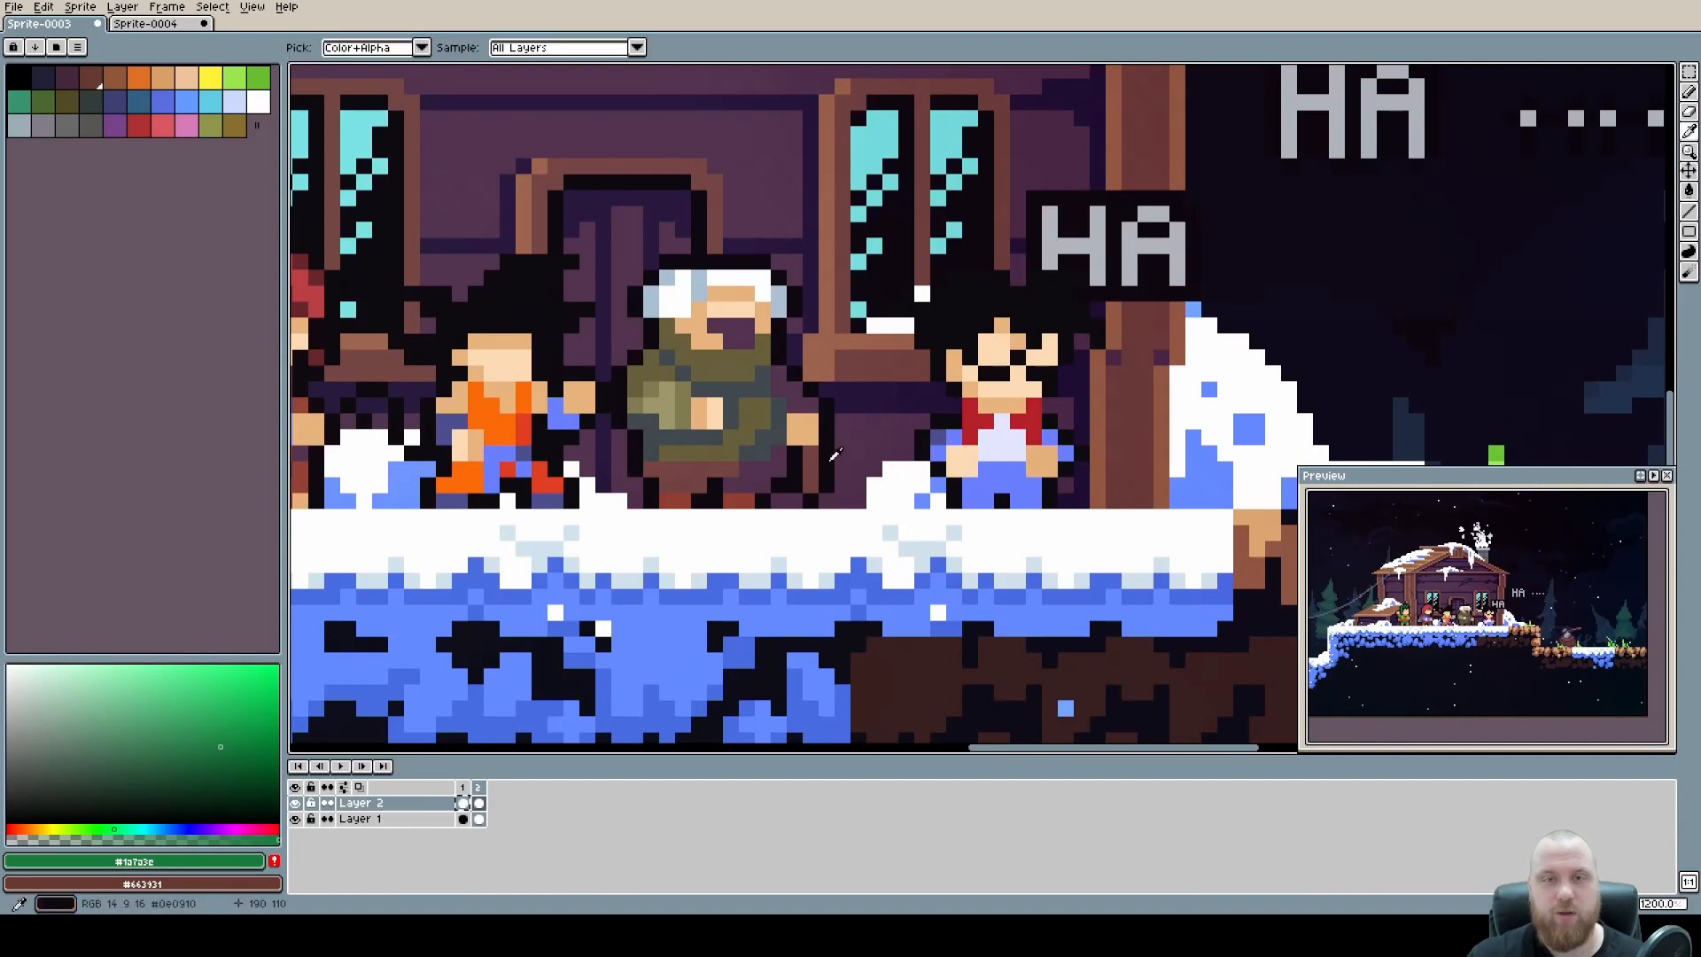
pyautogui.keyDown('alt'); pyautogui.click(964, 474); pyautogui.keyUp('alt')
pyautogui.scroll(3, 964, 474)
pyautogui.moveTo(1071, 494)
pyautogui.mouseDown()
pyautogui.moveTo(1090, 523)
pyautogui.moveTo(1101, 502)
pyautogui.mouseUp()
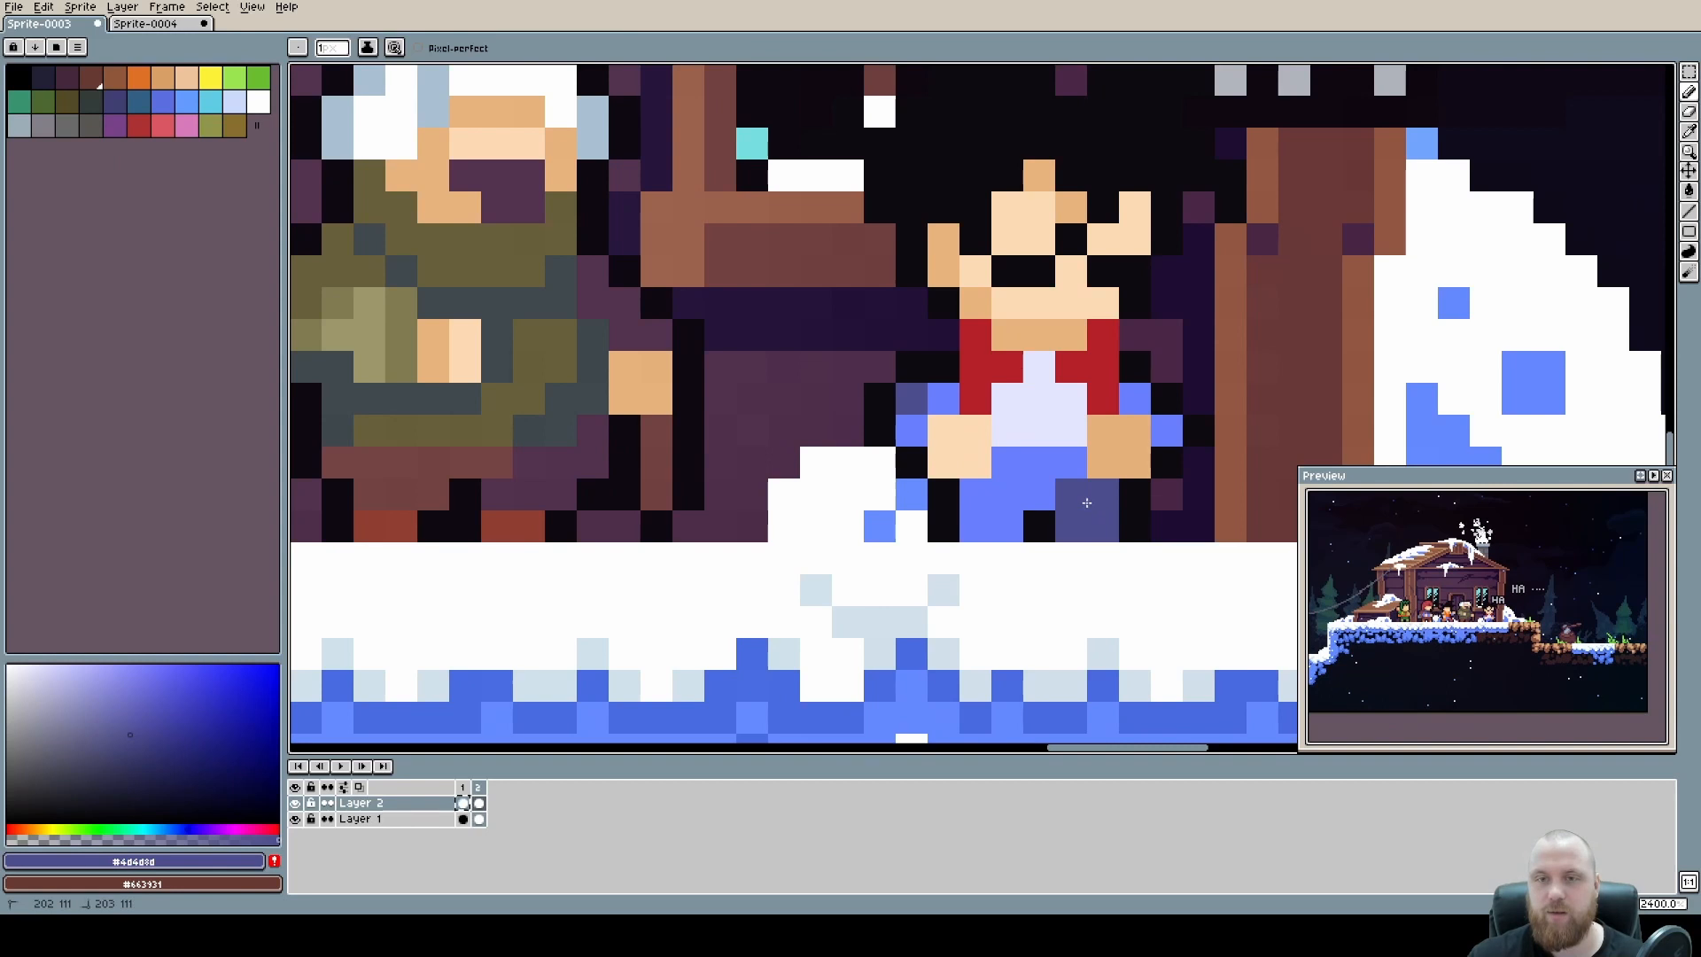
# Extend the dark blue shading up the shadowed side of Conan's trousers and onto his sleeve on the same side.
pyautogui.click(1071, 462)
pyautogui.click(1166, 431)
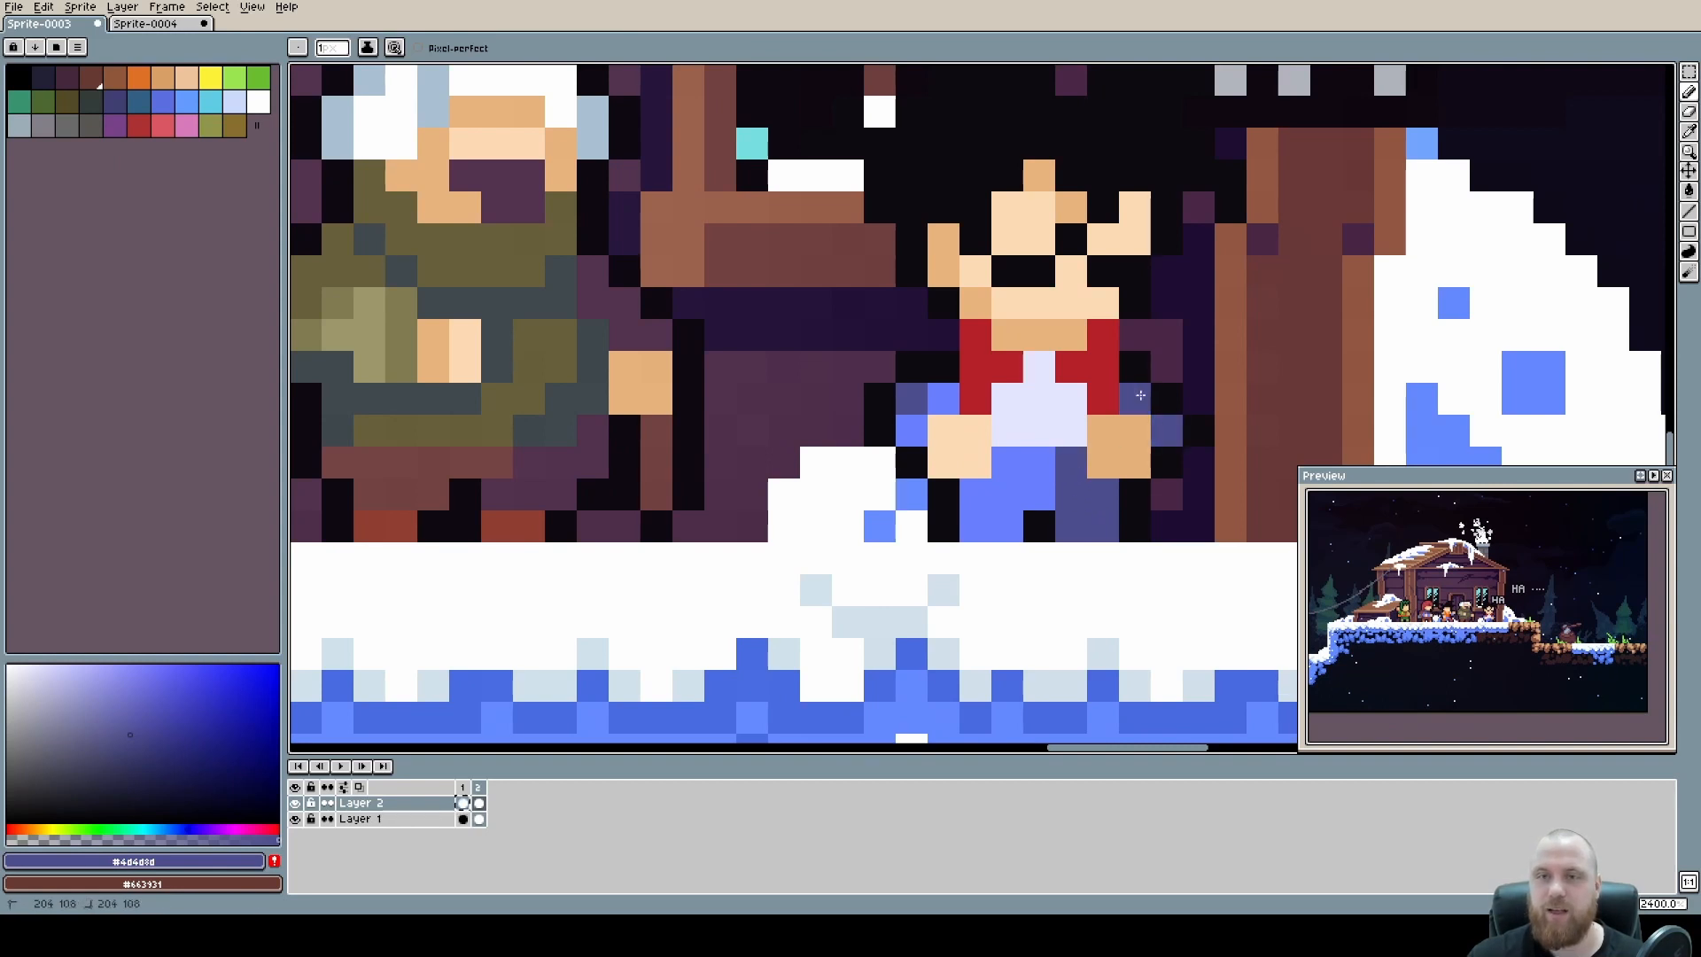
pyautogui.scroll(-4, 1141, 395)
pyautogui.scroll(3, 1090, 427)
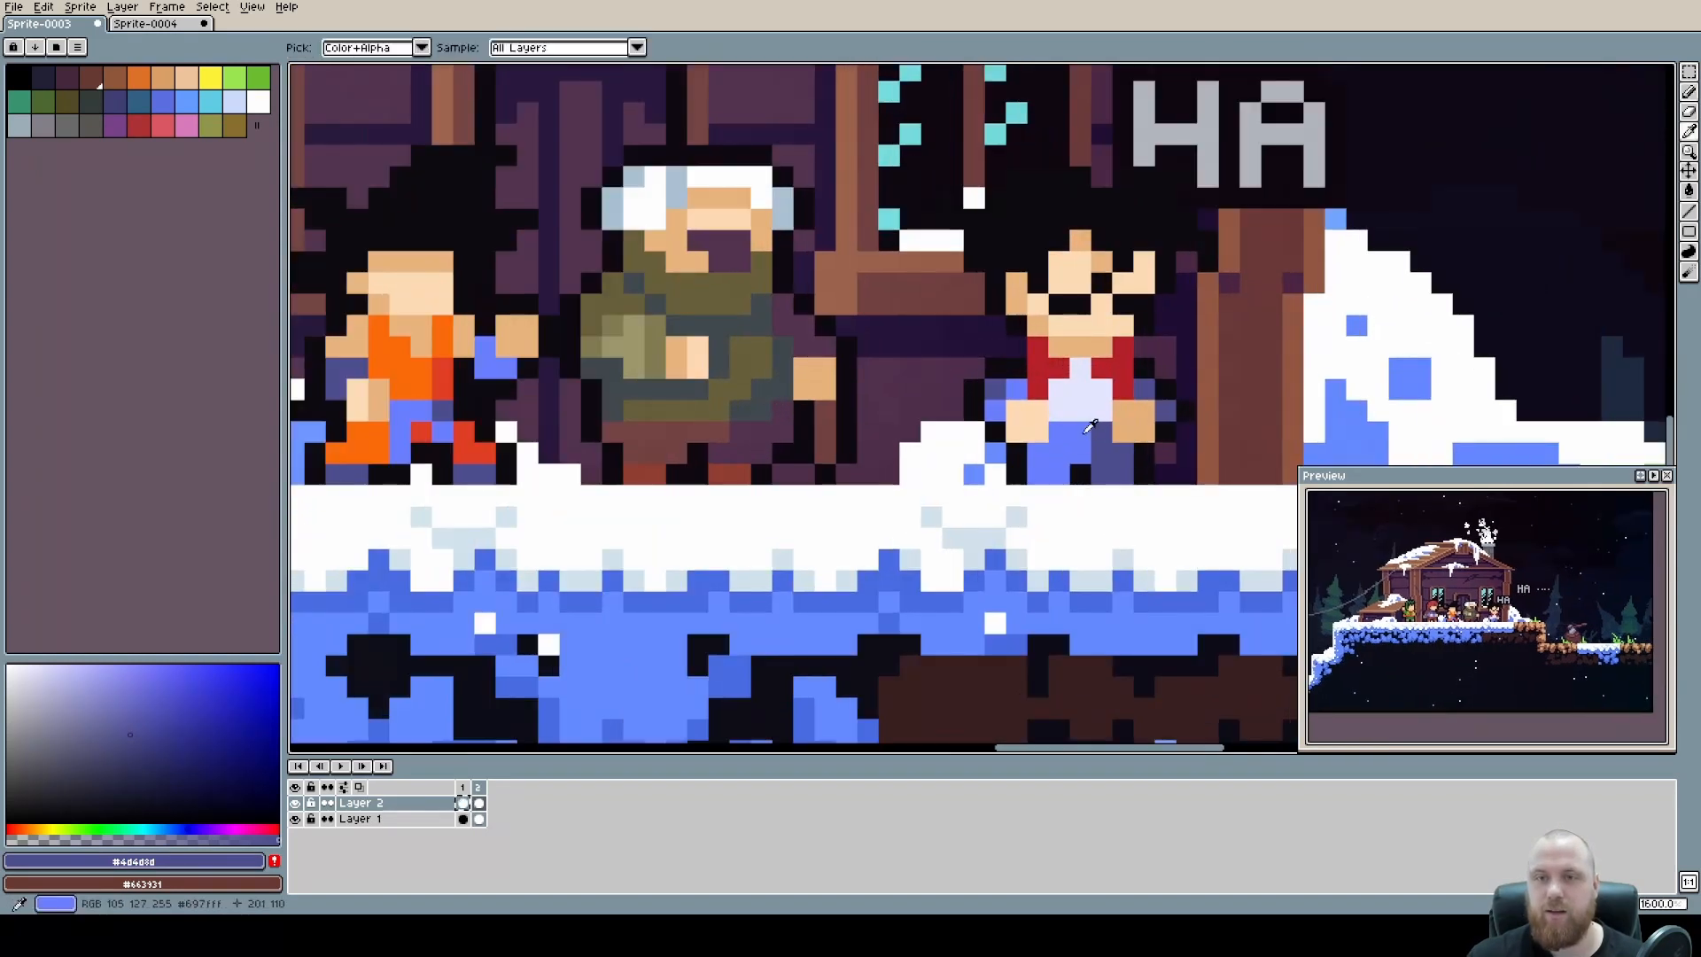
pyautogui.keyDown('alt'); pyautogui.click(1090, 427); pyautogui.keyUp('alt')
pyautogui.scroll(-5, 1099, 439)
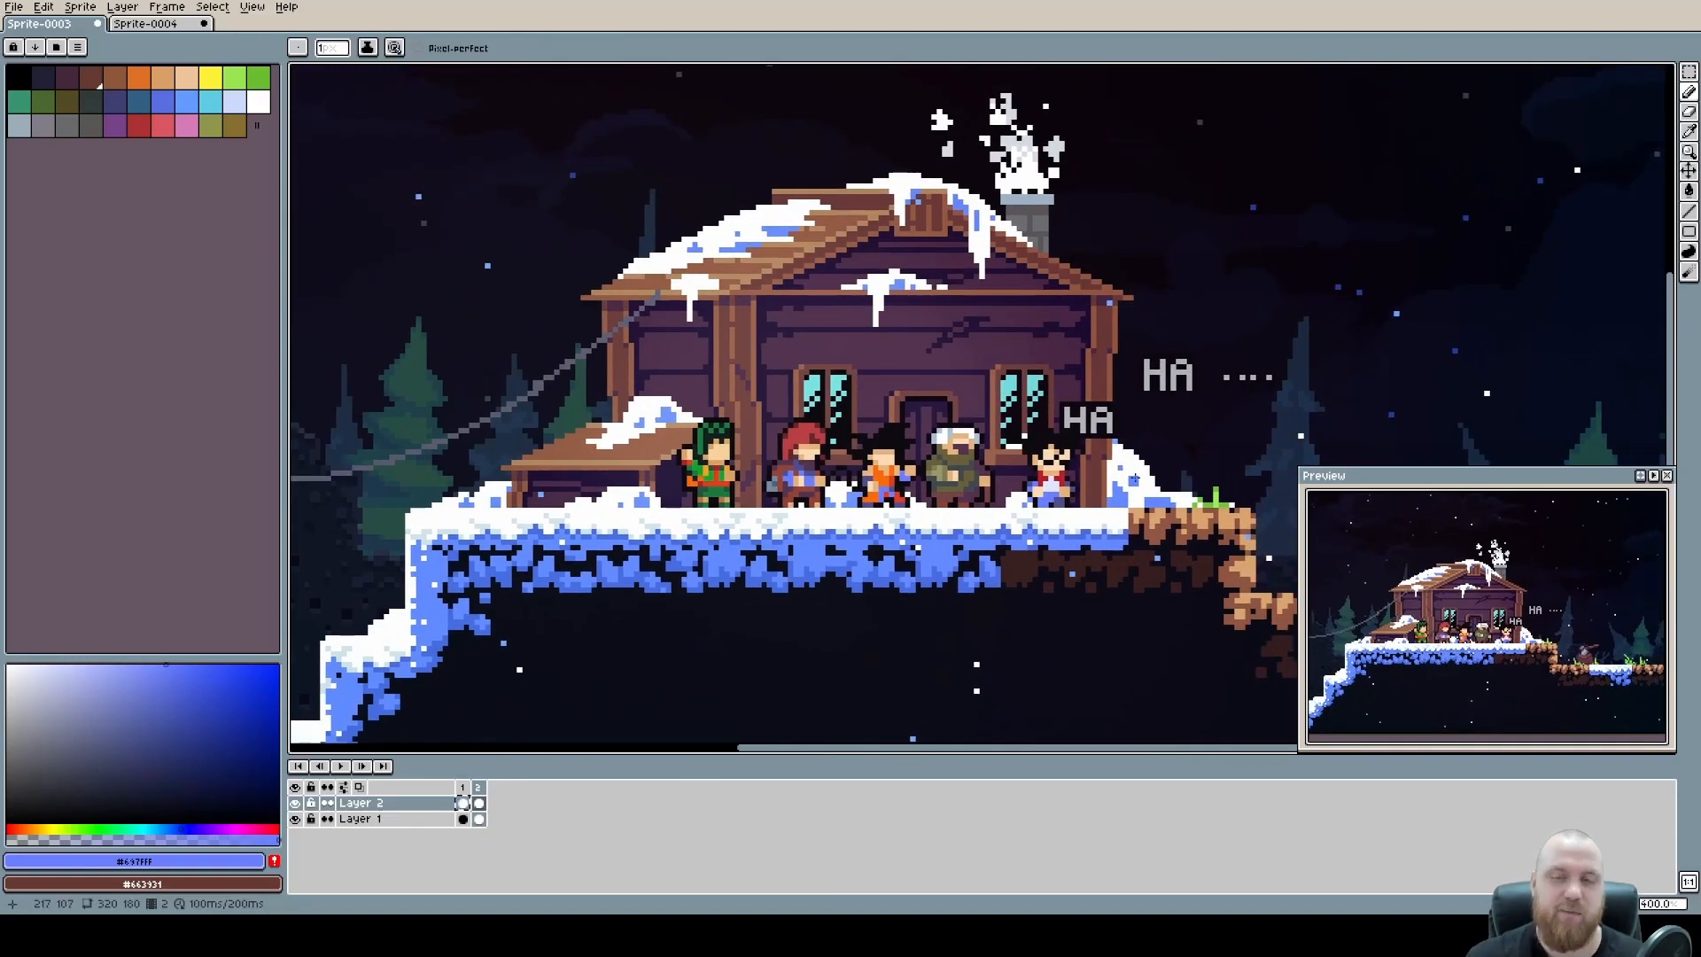
# Hide the cabin background on Layer 1 and paint light grey-blue highlights into Goku's and Conan's black hair.
pyautogui.scroll(2, 924, 454)
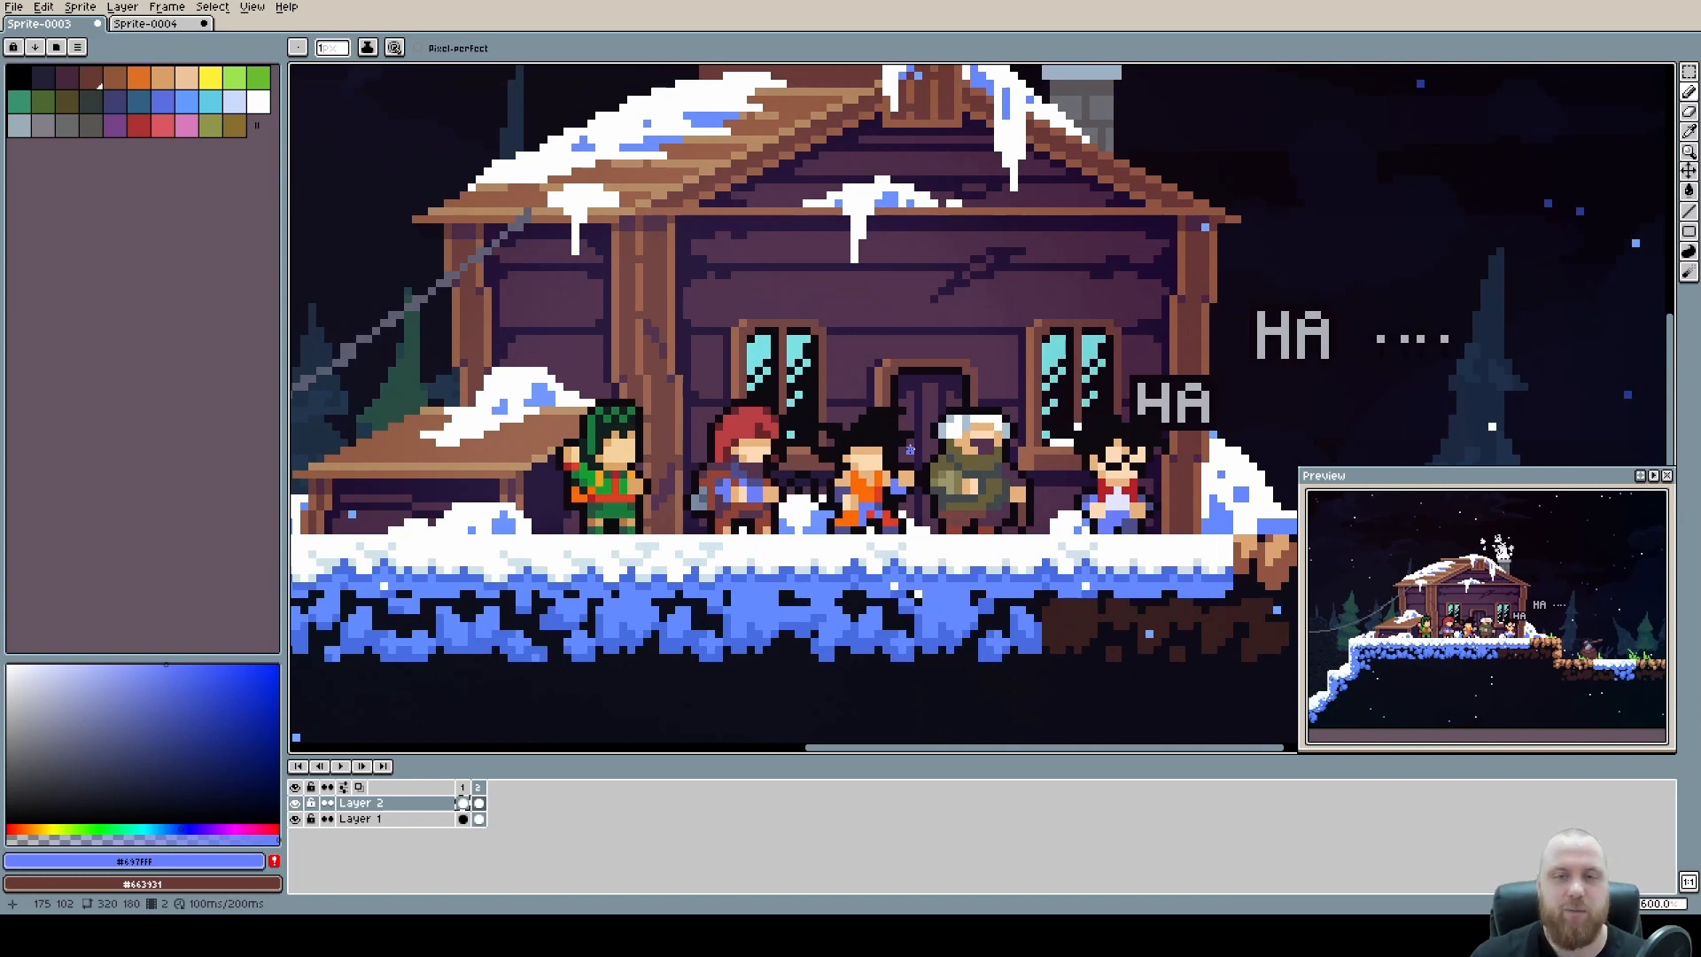
pyautogui.scroll(1, 861, 426)
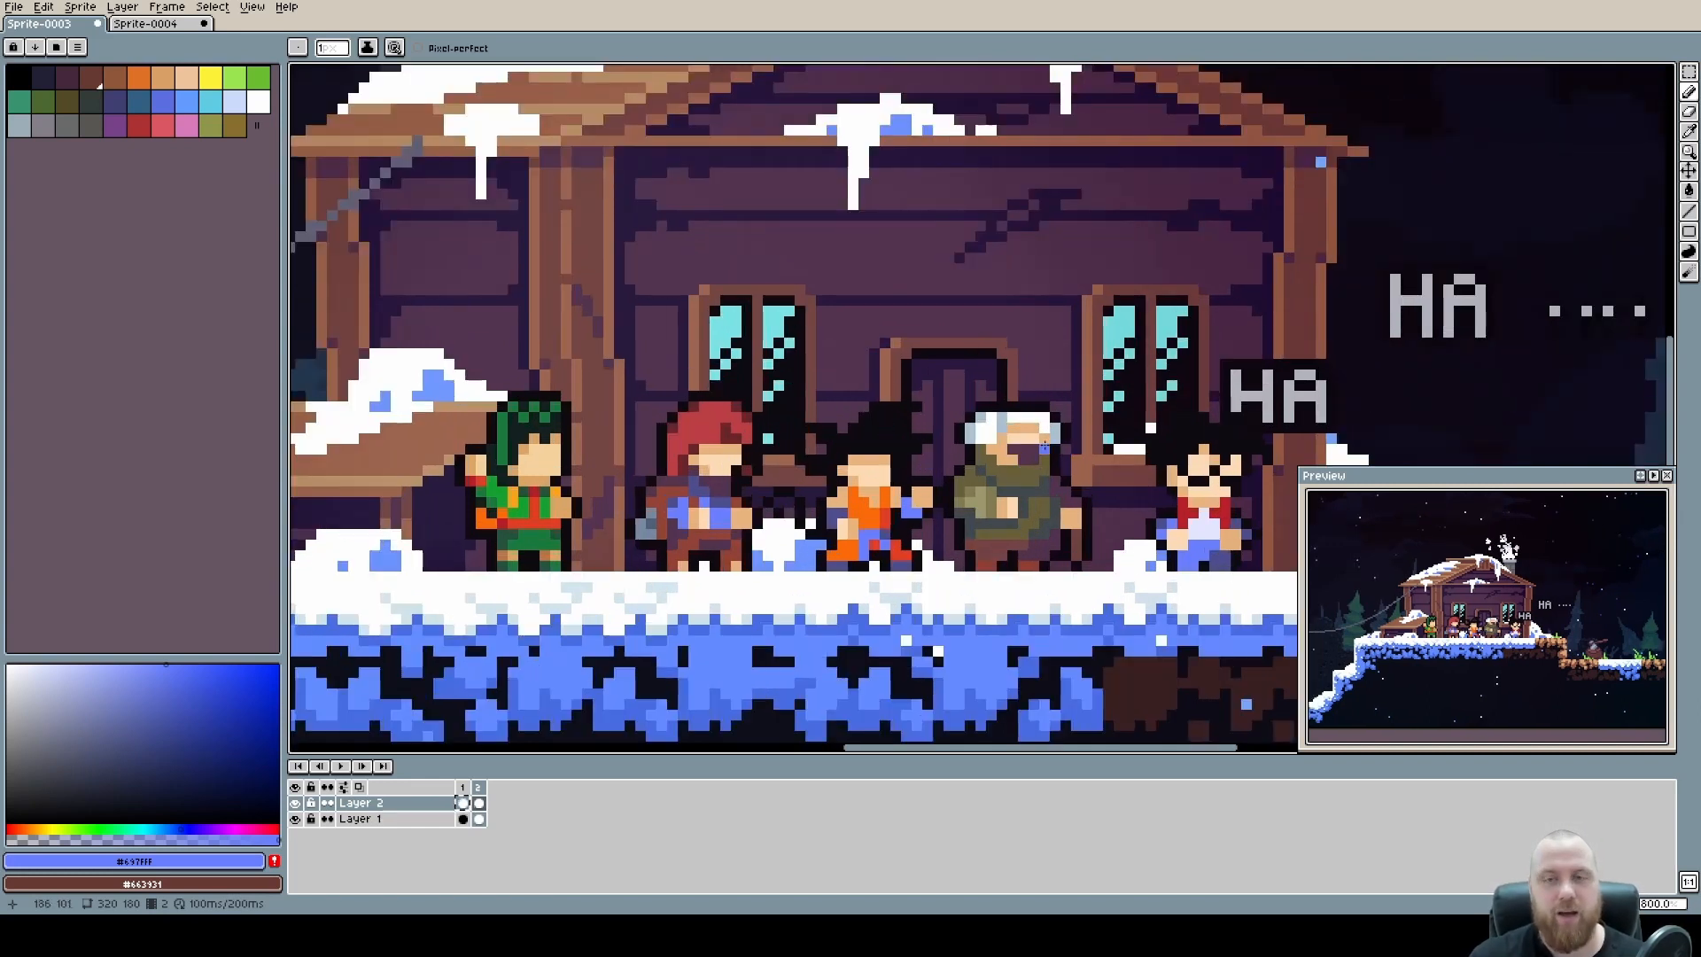
pyautogui.scroll(2, 1044, 445)
pyautogui.click(295, 819)
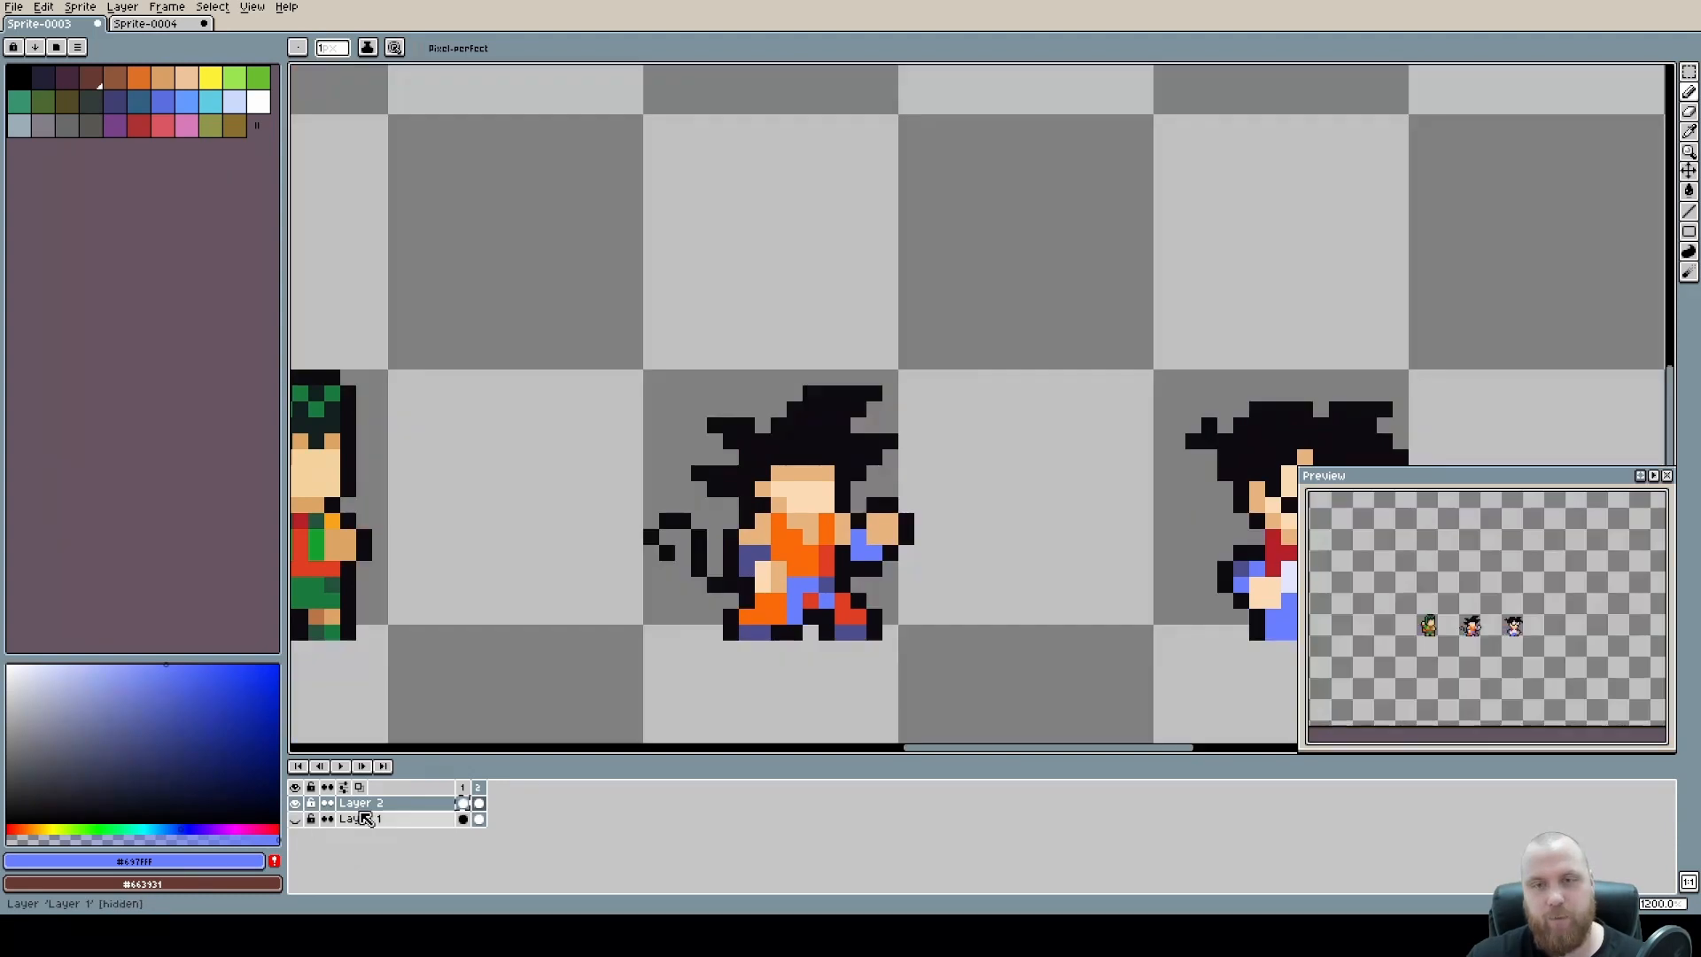
pyautogui.click(295, 819)
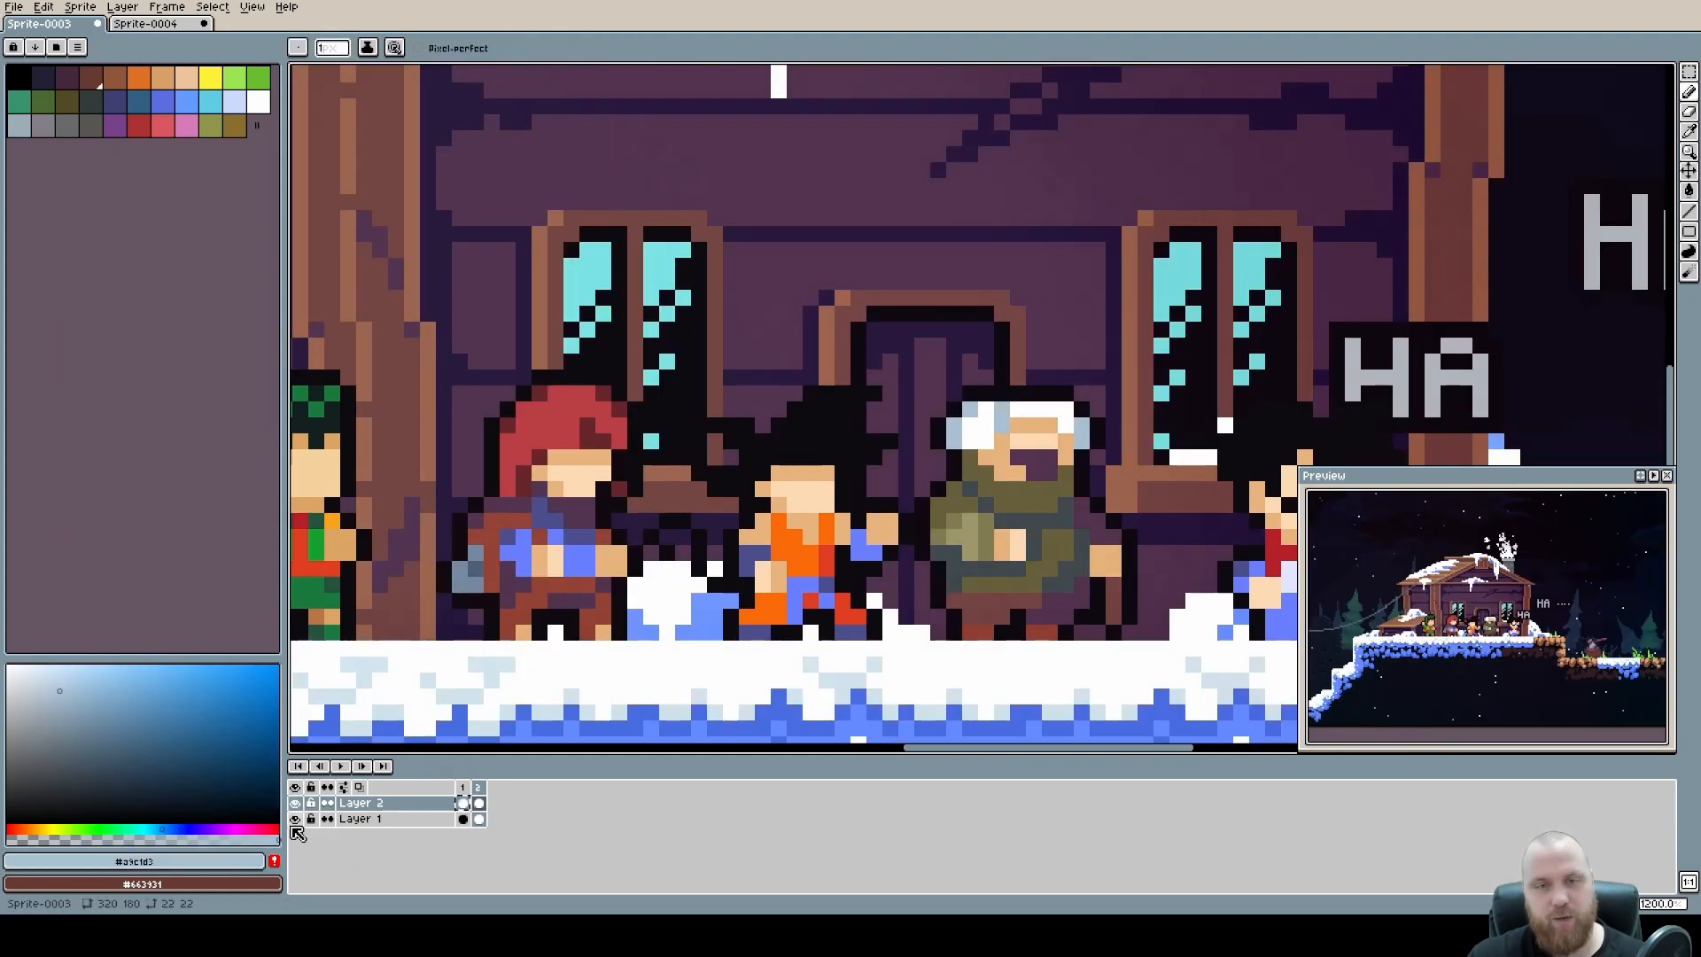
pyautogui.click(295, 819)
pyautogui.scroll(3, 1013, 532)
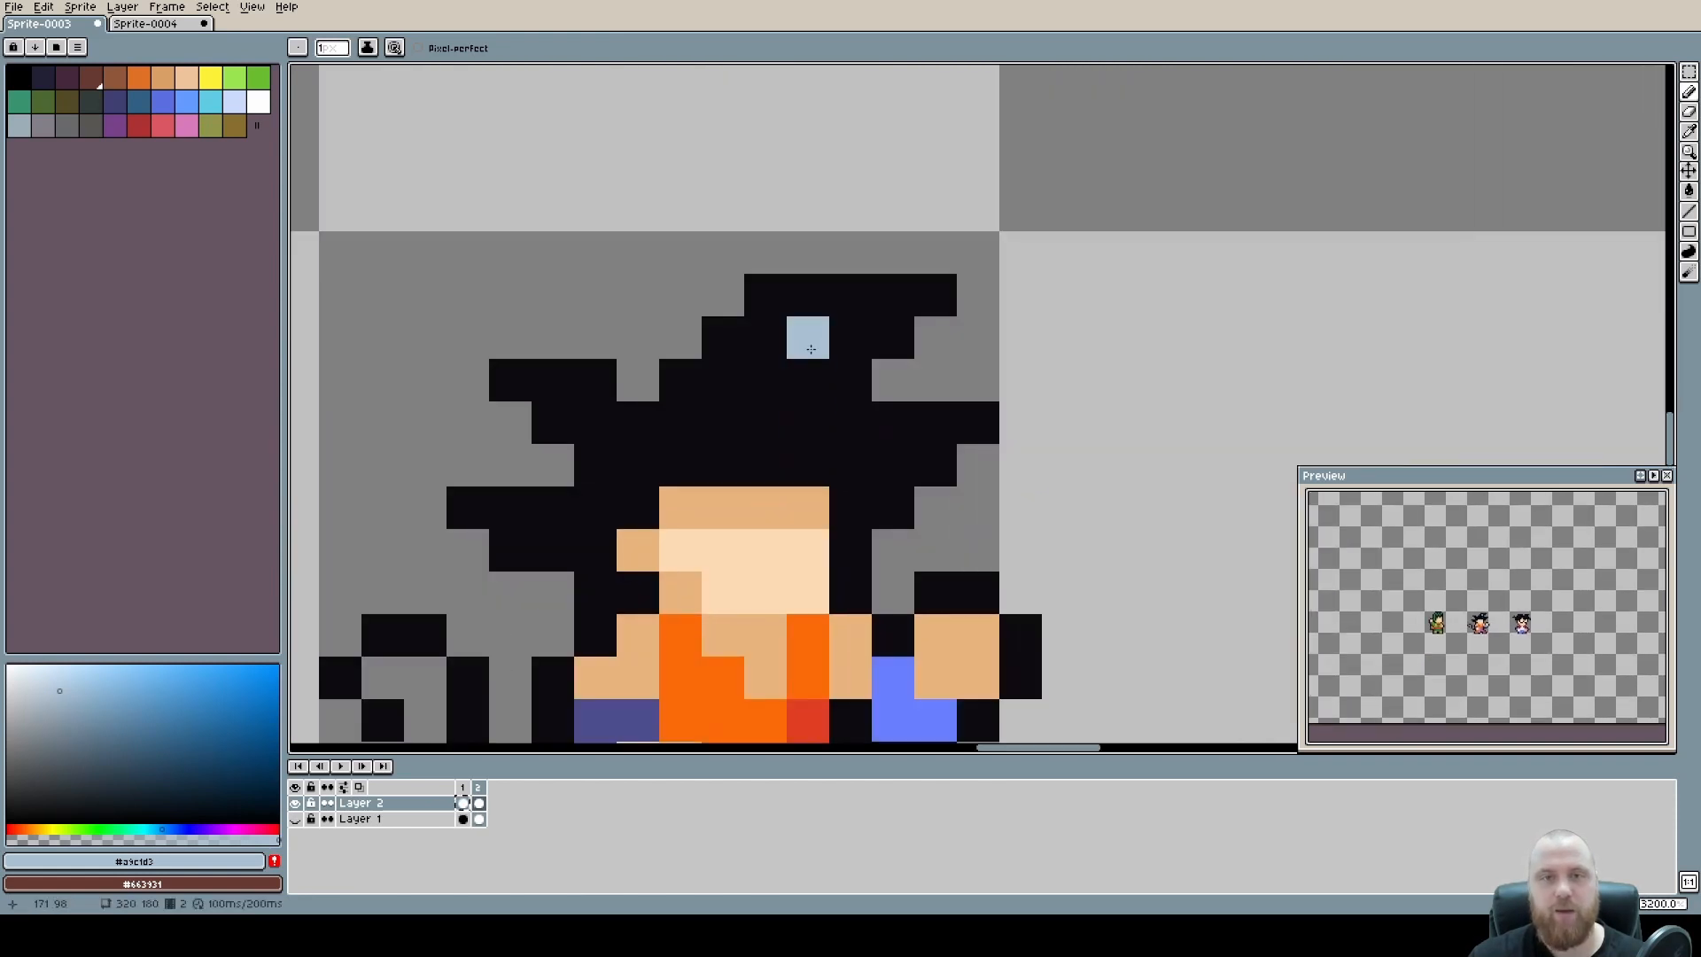
pyautogui.scroll(-1, 811, 349)
pyautogui.moveTo(428, 360); pyautogui.dragTo(936, 393)
pyautogui.scroll(-1, 890, 395)
pyautogui.scroll(-3, 992, 426)
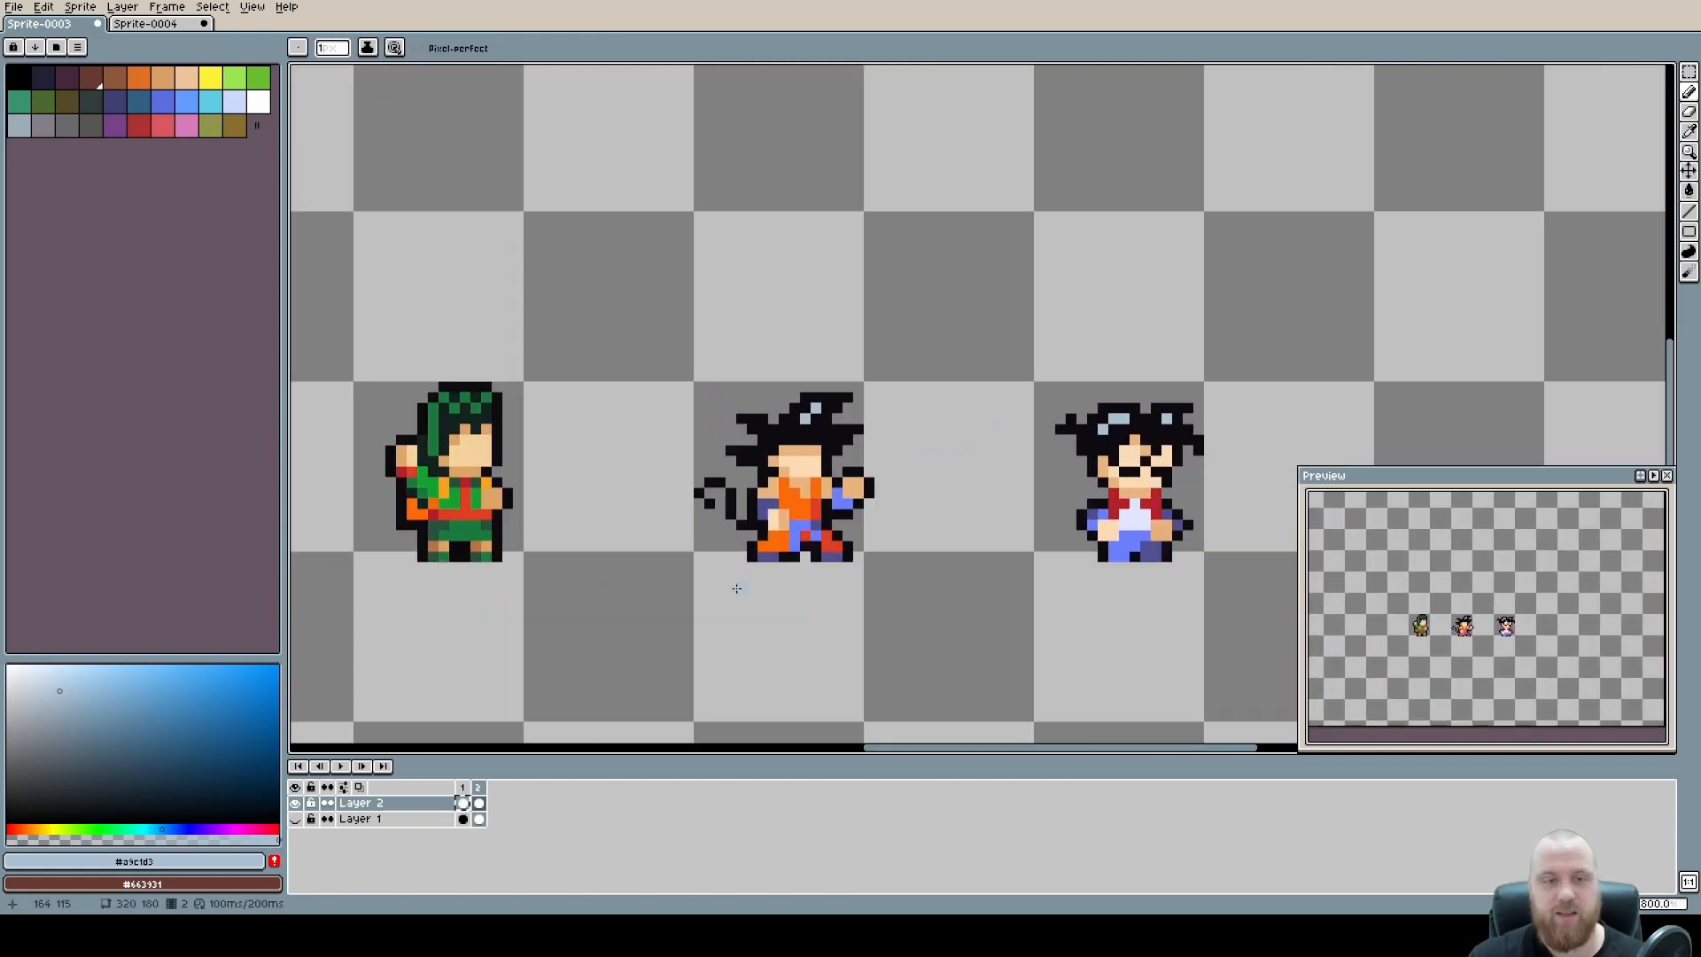
# Show the cabin background on Layer 1 again and review the finished sprites within the whole scene.
pyautogui.click(295, 819)
pyautogui.scroll(-1, 986, 486)
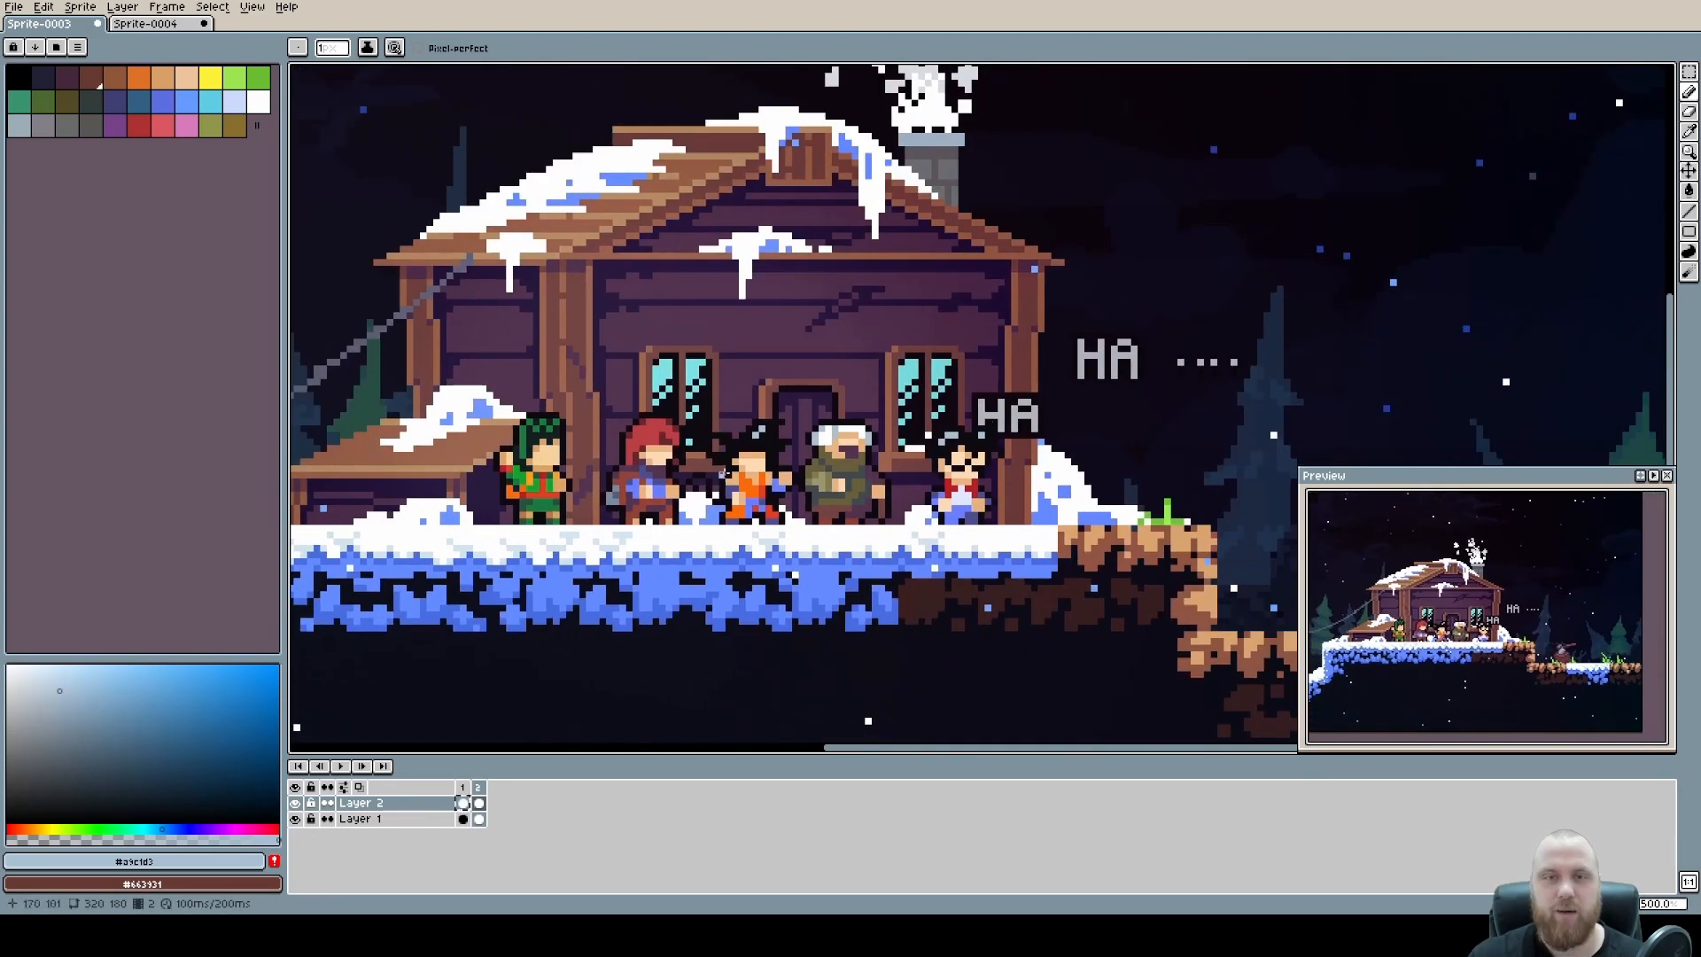
pyautogui.moveTo(973, 479); pyautogui.dragTo(1059, 460)
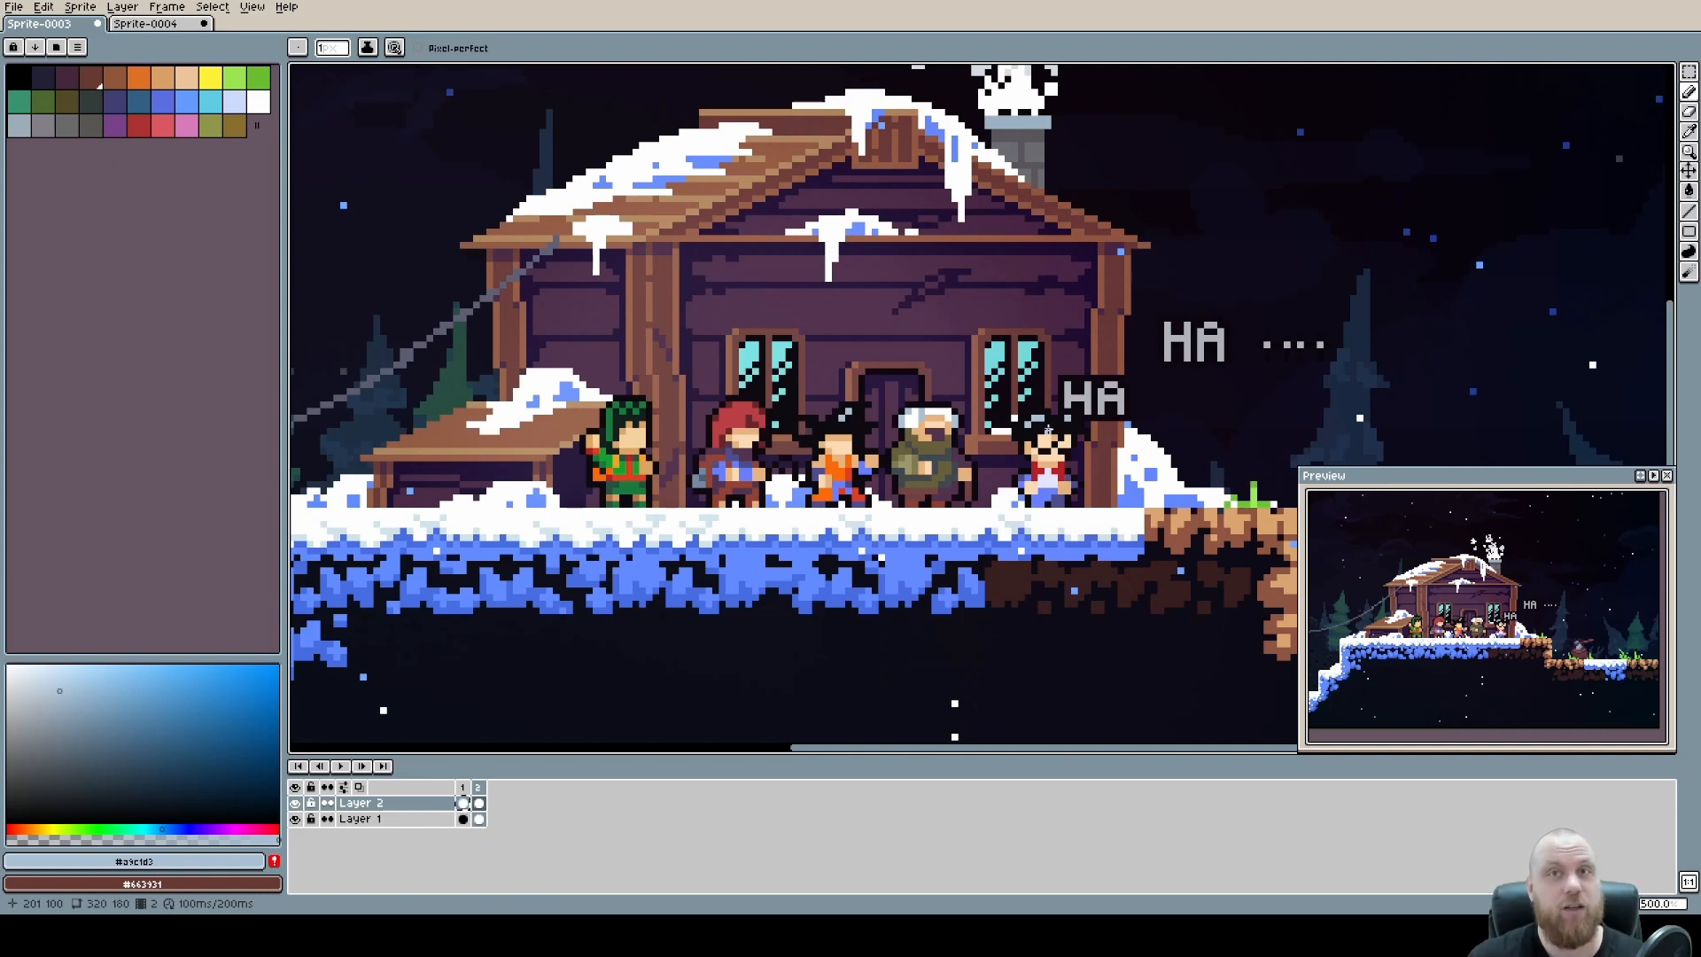
pyautogui.moveTo(1049, 429); pyautogui.dragTo(984, 411)
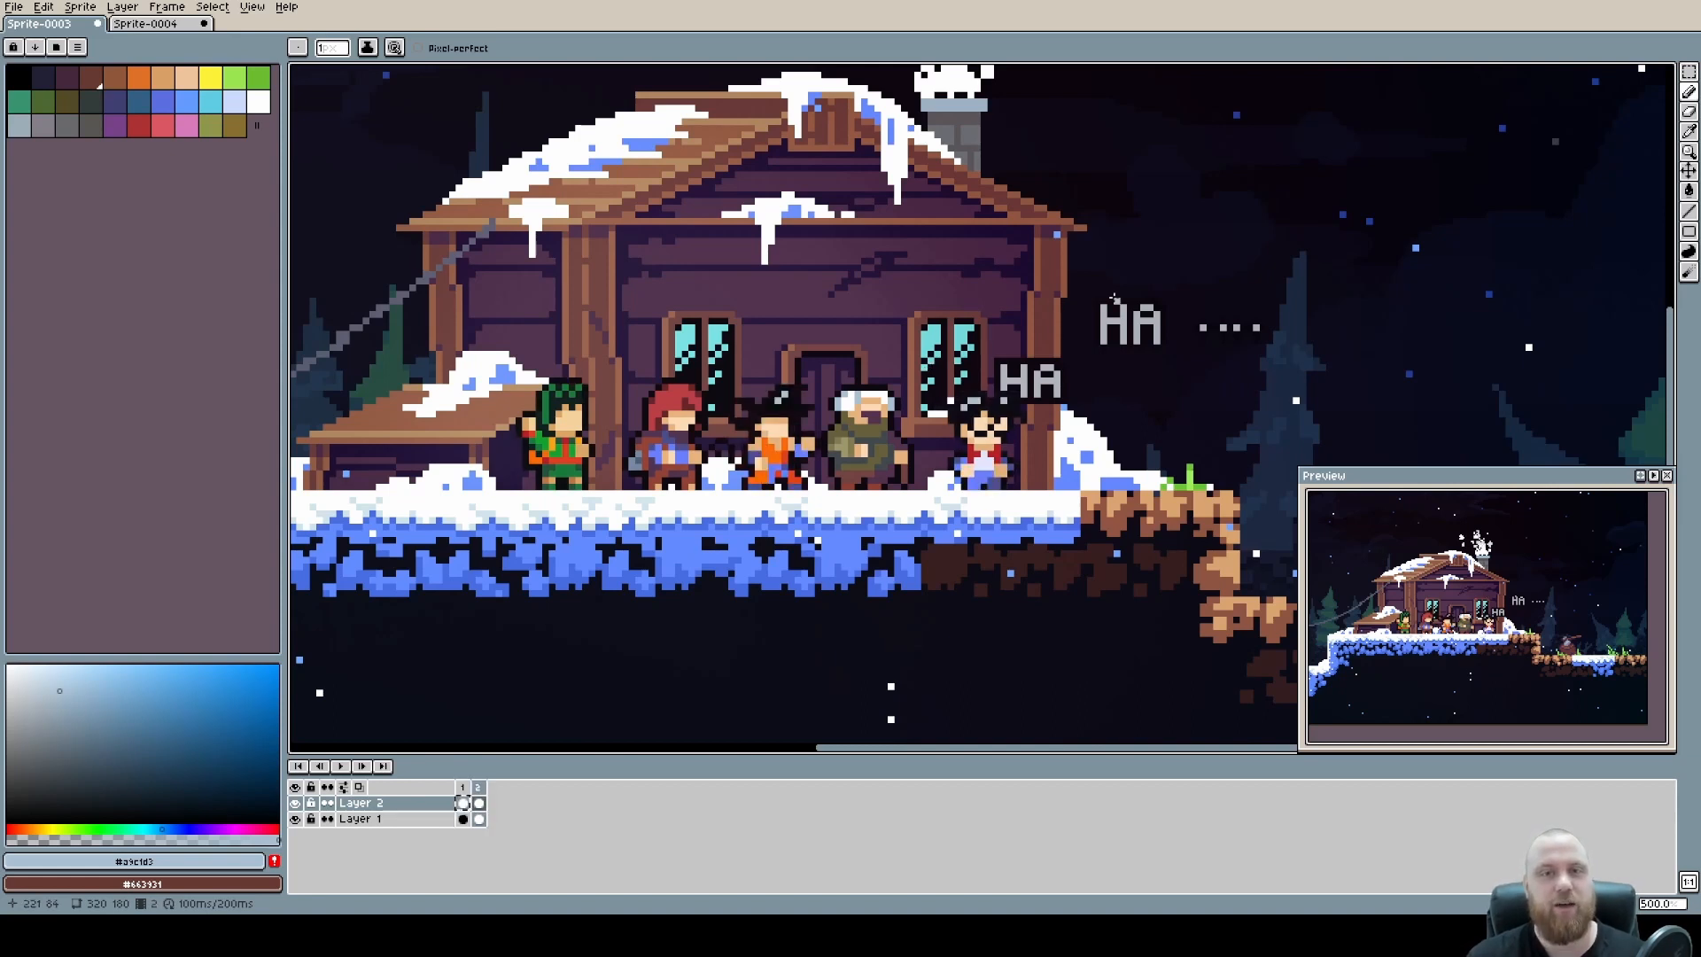
pyautogui.scroll(-1, 1113, 299)
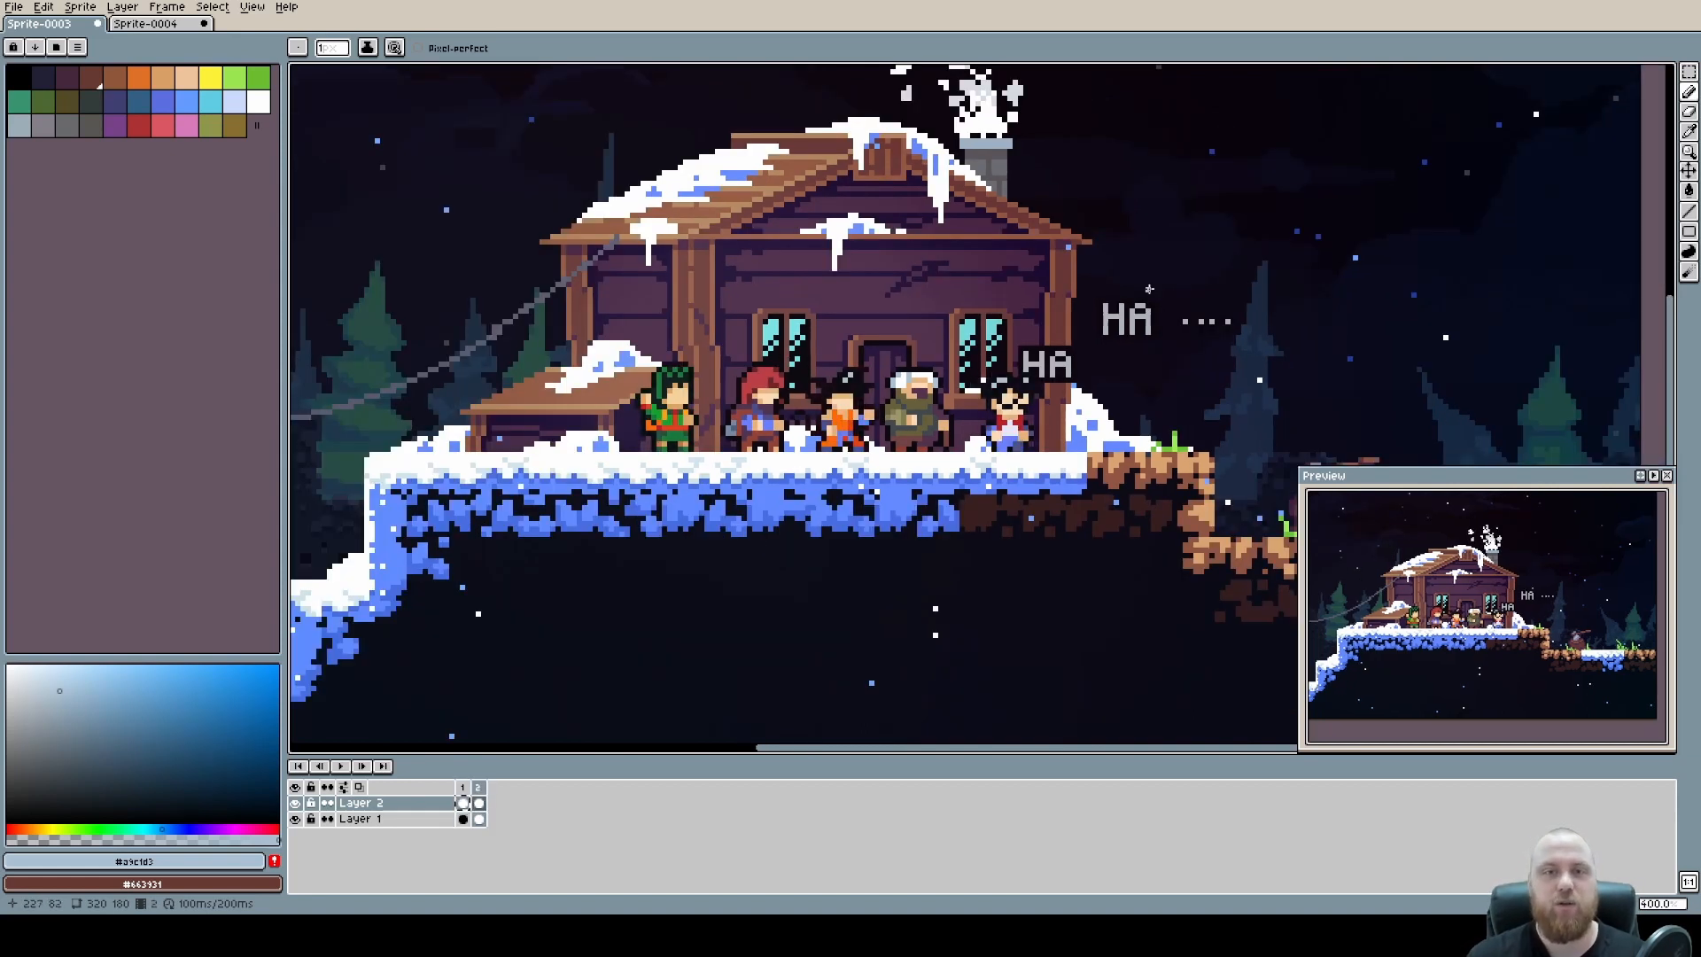